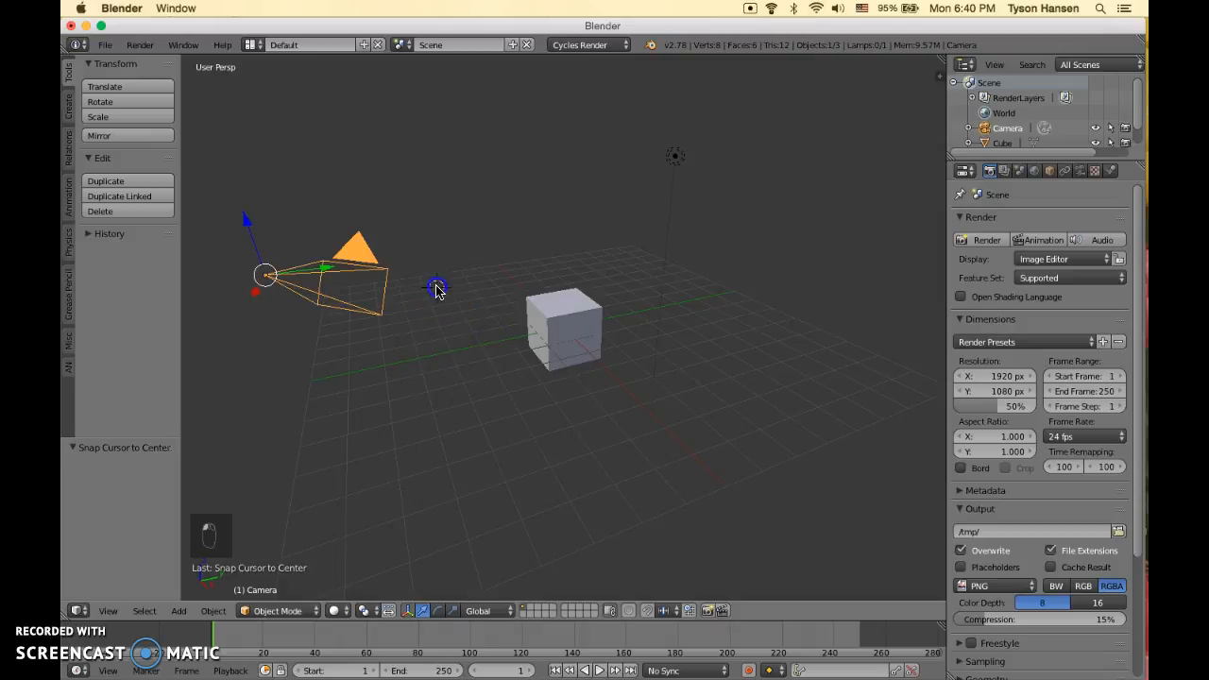
Select the cube and then the lamp in the 3D viewport
{"action": "left_click", "coordinate": [530, 369]}
{"action": "right_click", "coordinate": [568, 326]}
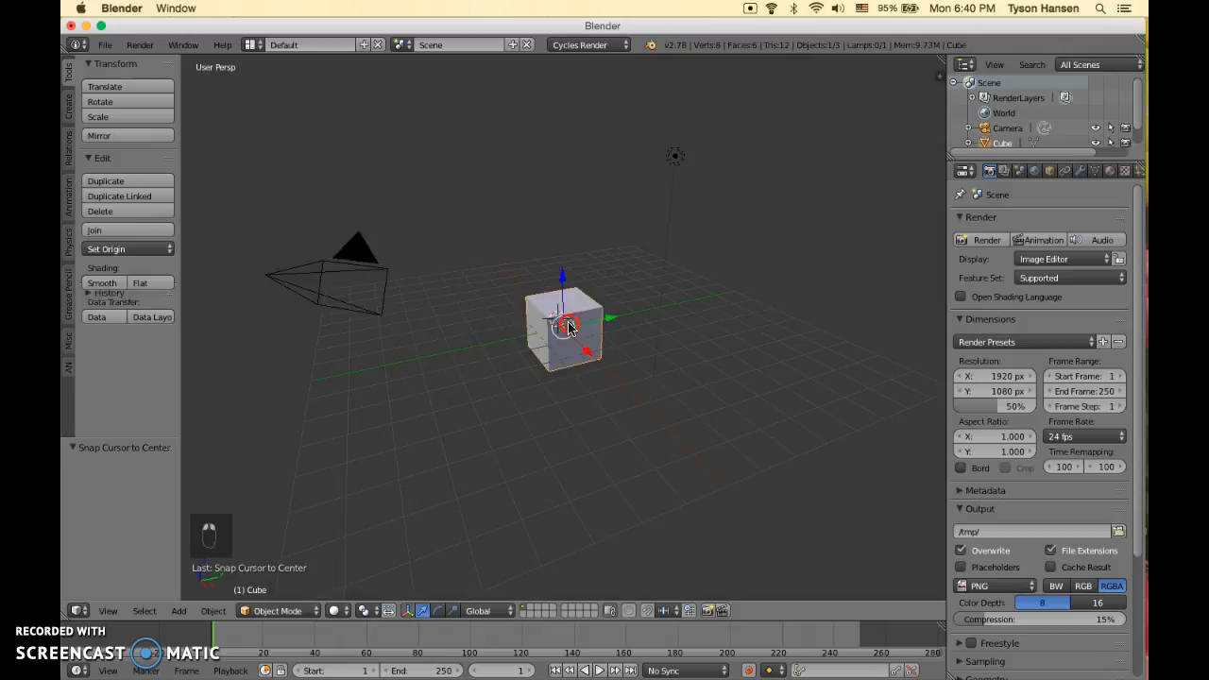
{"action": "right_click", "coordinate": [678, 157]}
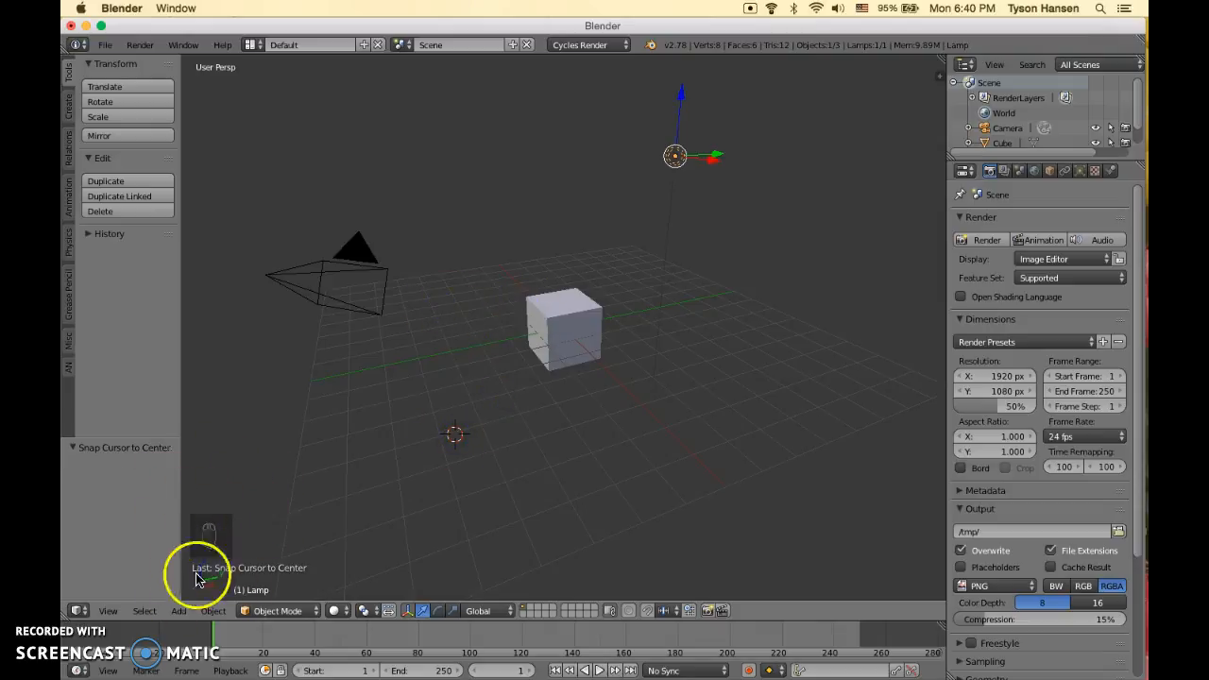
Set the Select With input preference to Left in User Preferences, save the user settings and close the preferences window
{"action": "left_click", "coordinate": [105, 44]}
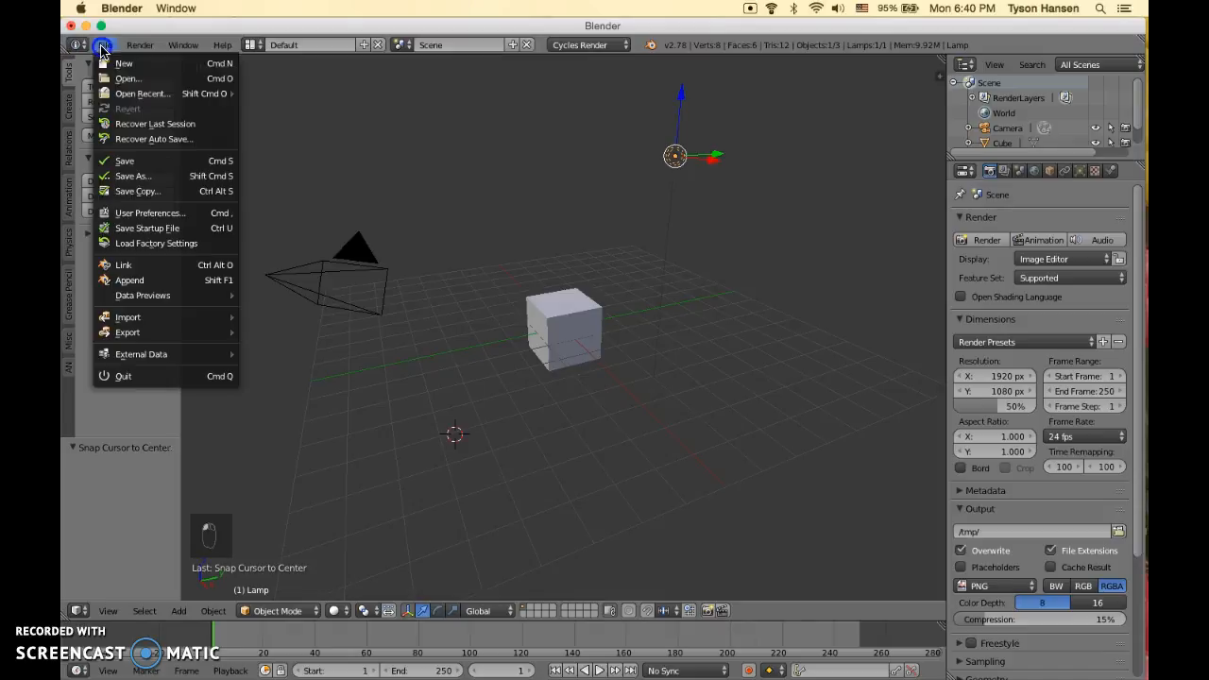
{"action": "left_click", "coordinate": [148, 213]}
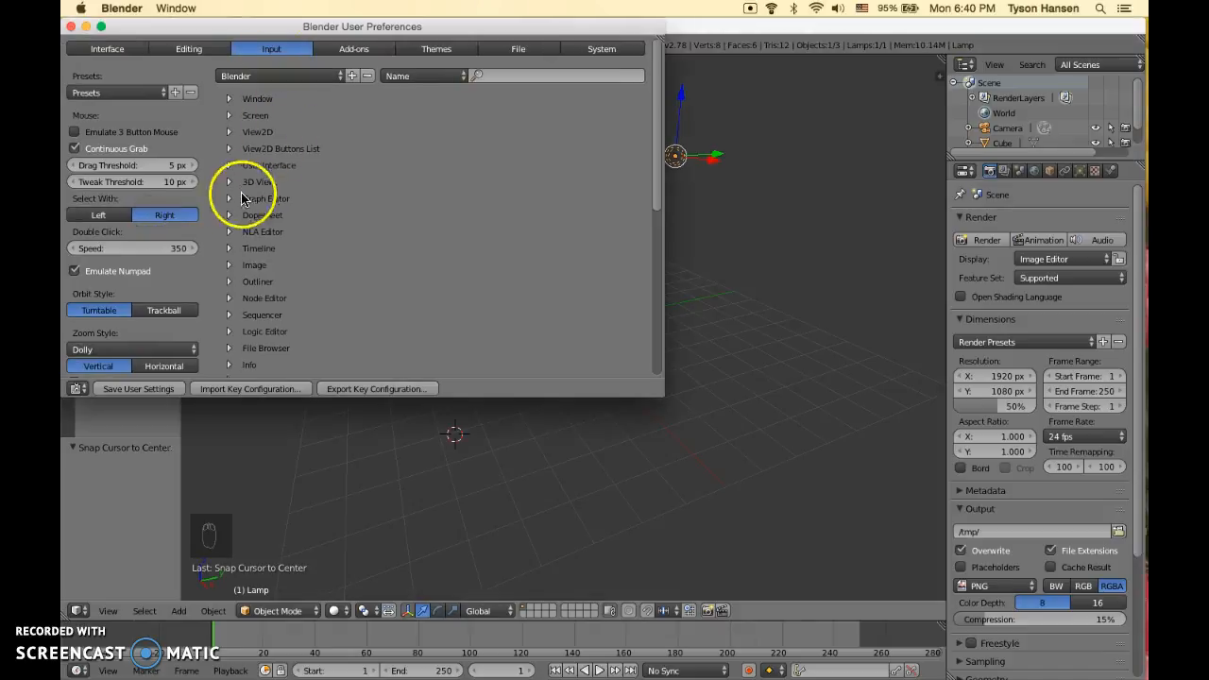
{"action": "left_click", "coordinate": [193, 48]}
{"action": "left_click", "coordinate": [280, 52]}
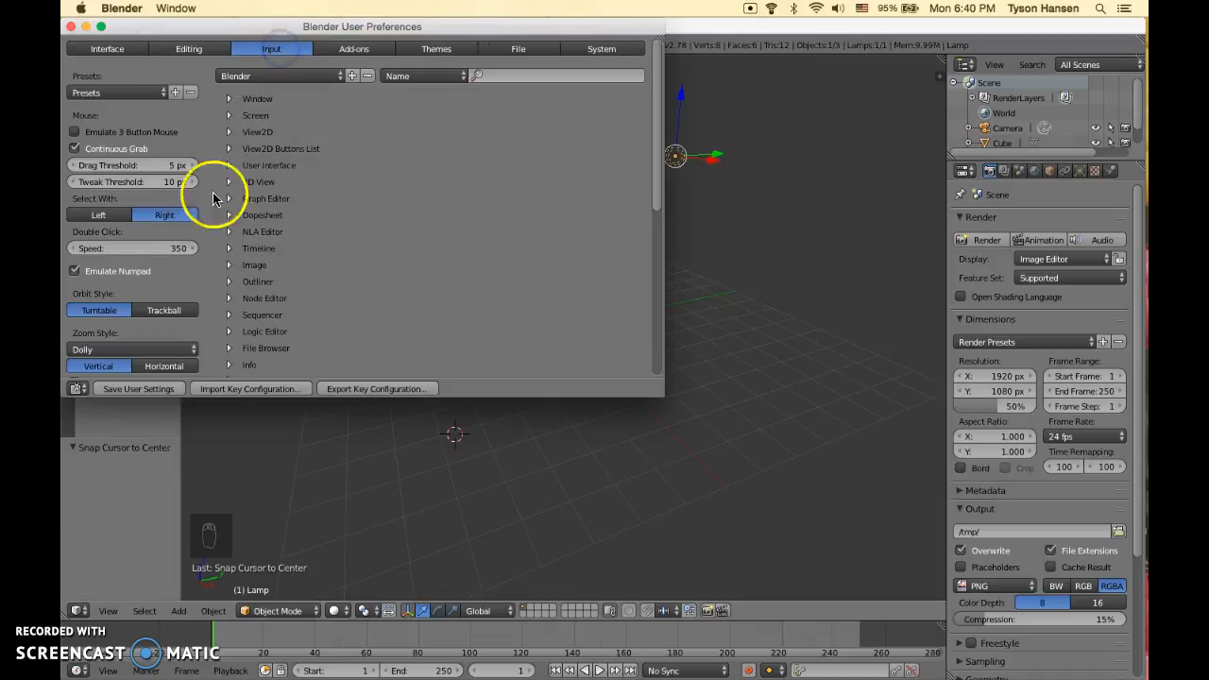
{"action": "left_click", "coordinate": [106, 216]}
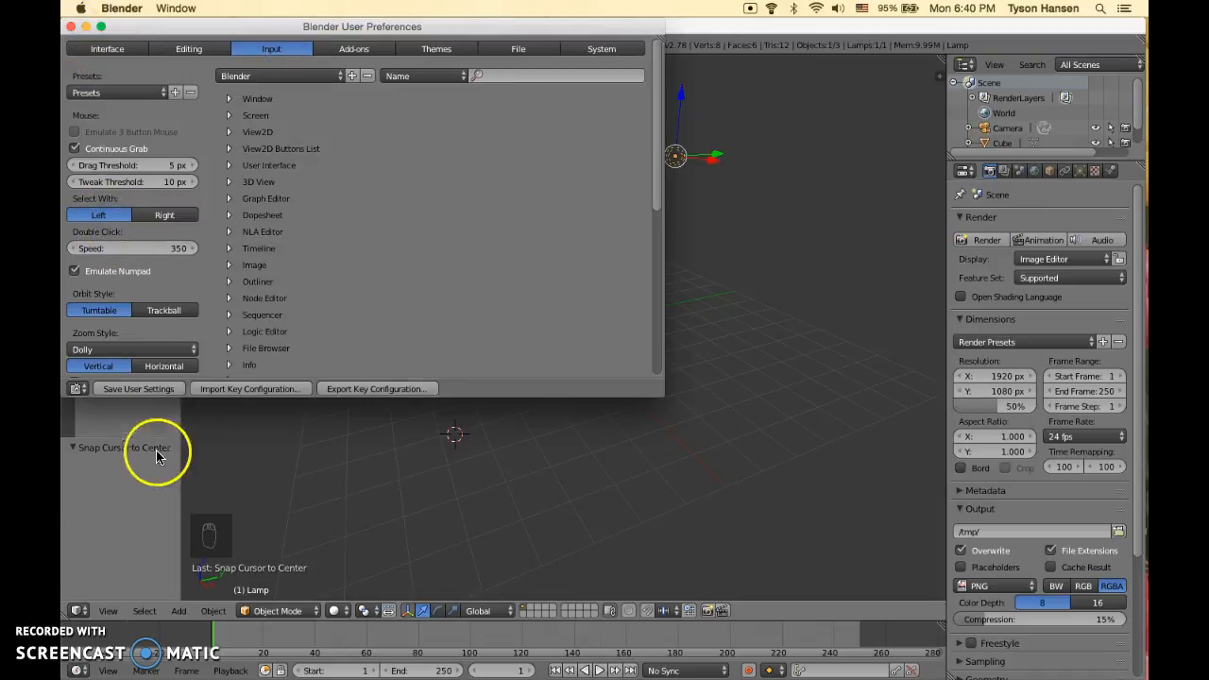
{"action": "left_click", "coordinate": [144, 391]}
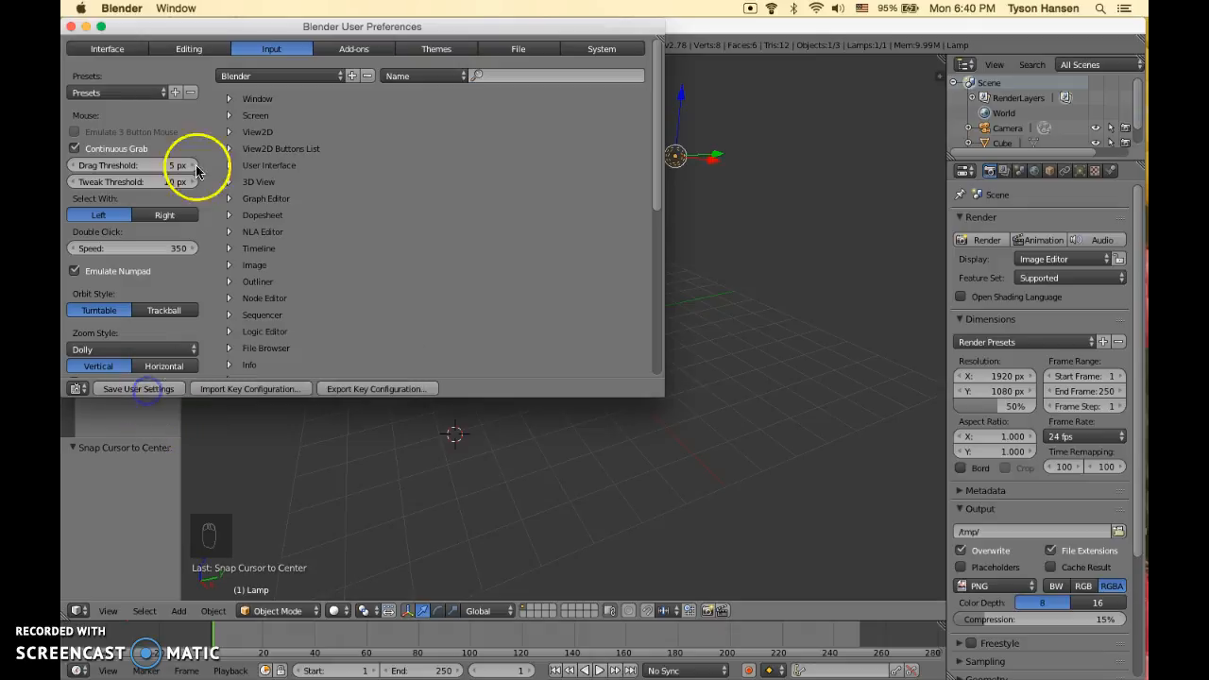
{"action": "left_click", "coordinate": [71, 27]}
Try the new selection setting by selecting the cube and the camera in turn, finishing on the camera
{"action": "left_click", "coordinate": [548, 321]}
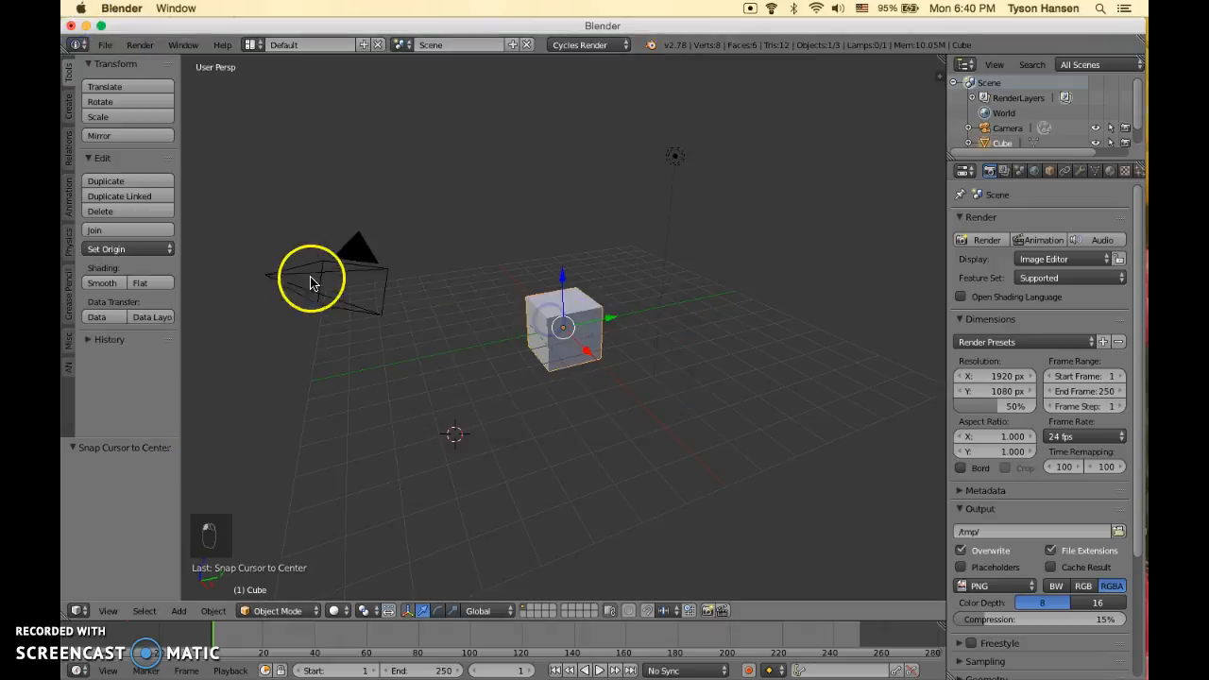
{"action": "right_click", "coordinate": [353, 255]}
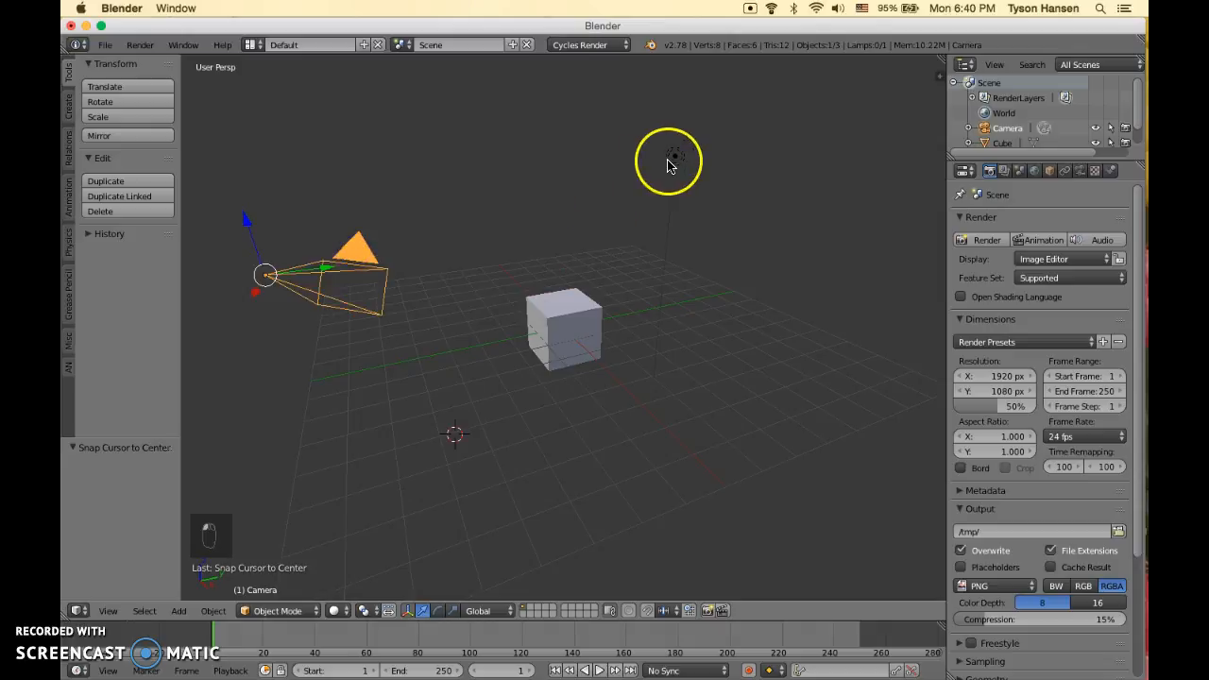
{"action": "right_click", "coordinate": [554, 355]}
{"action": "right_click", "coordinate": [378, 279]}
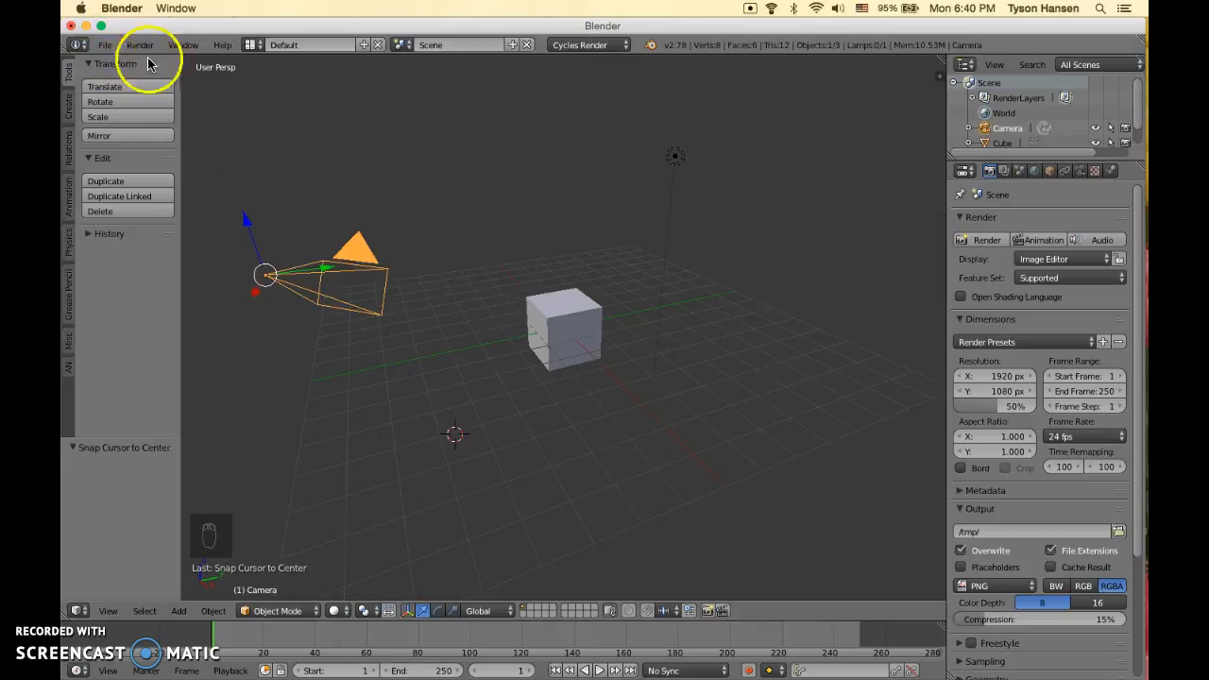
Look at the scene through the camera and from the front, right and top, switching between perspective and orthographic projection
{"action": "key", "text": "KP_0"}
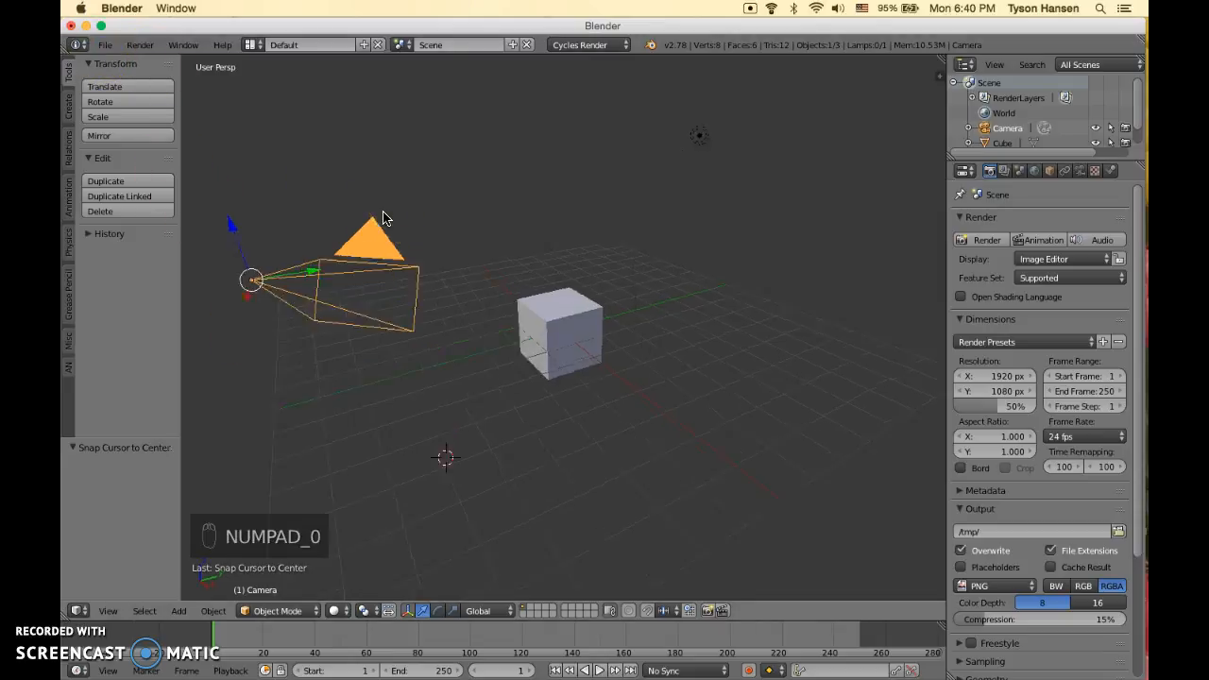
{"action": "key", "text": "KP_0"}
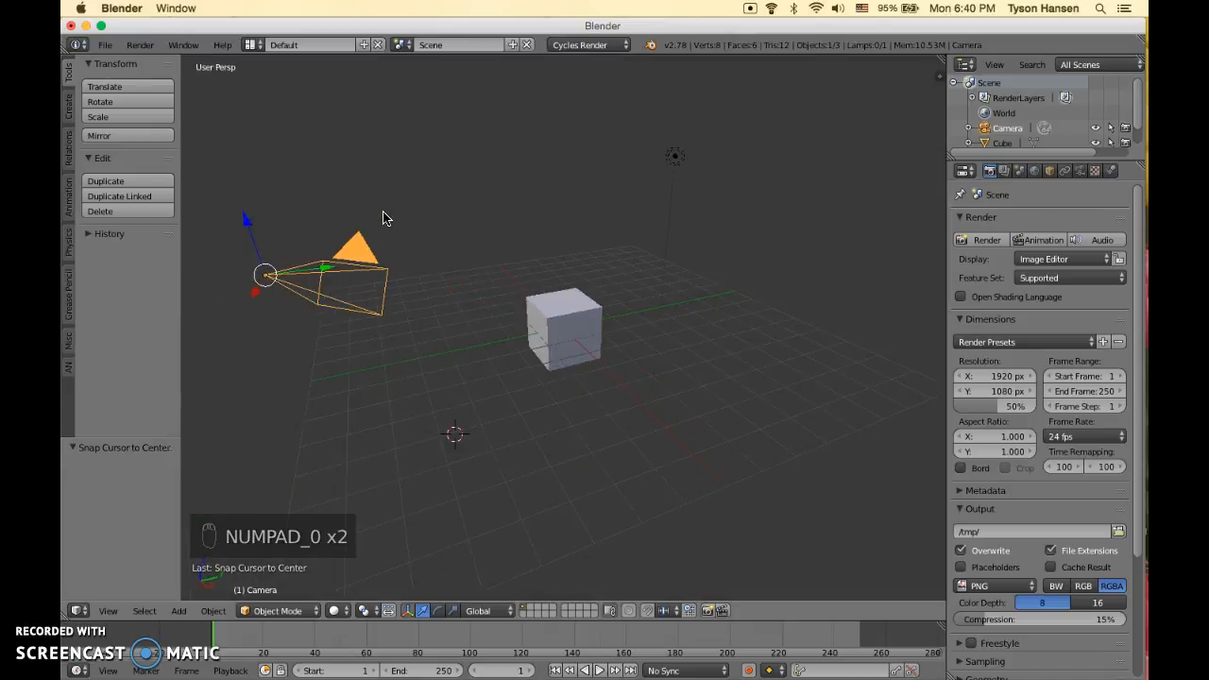
{"action": "key", "text": "KP_1"}
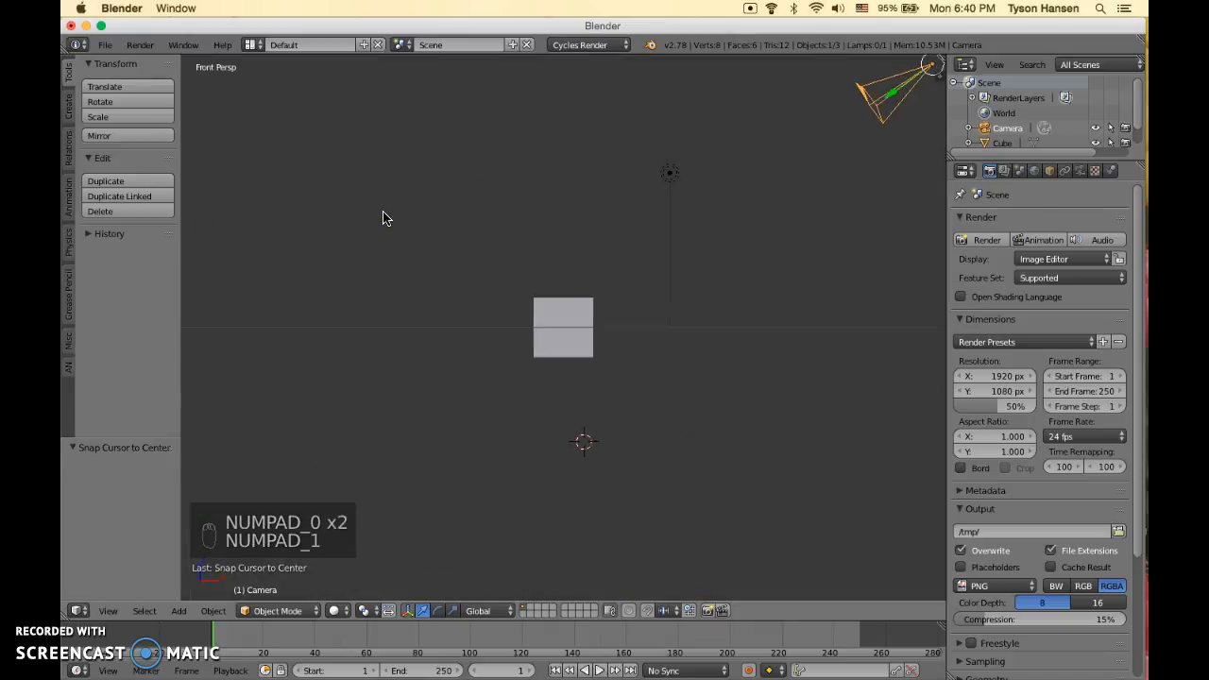
{"action": "key", "text": "KP_3"}
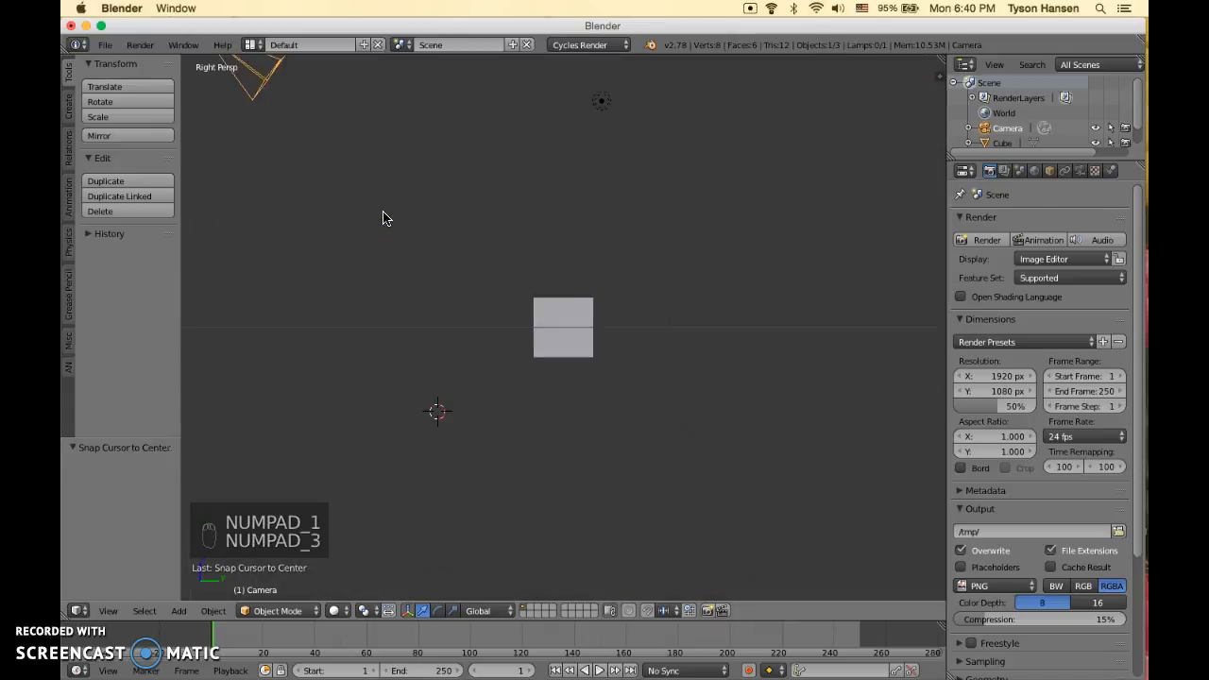
{"action": "key", "text": "KP_5"}
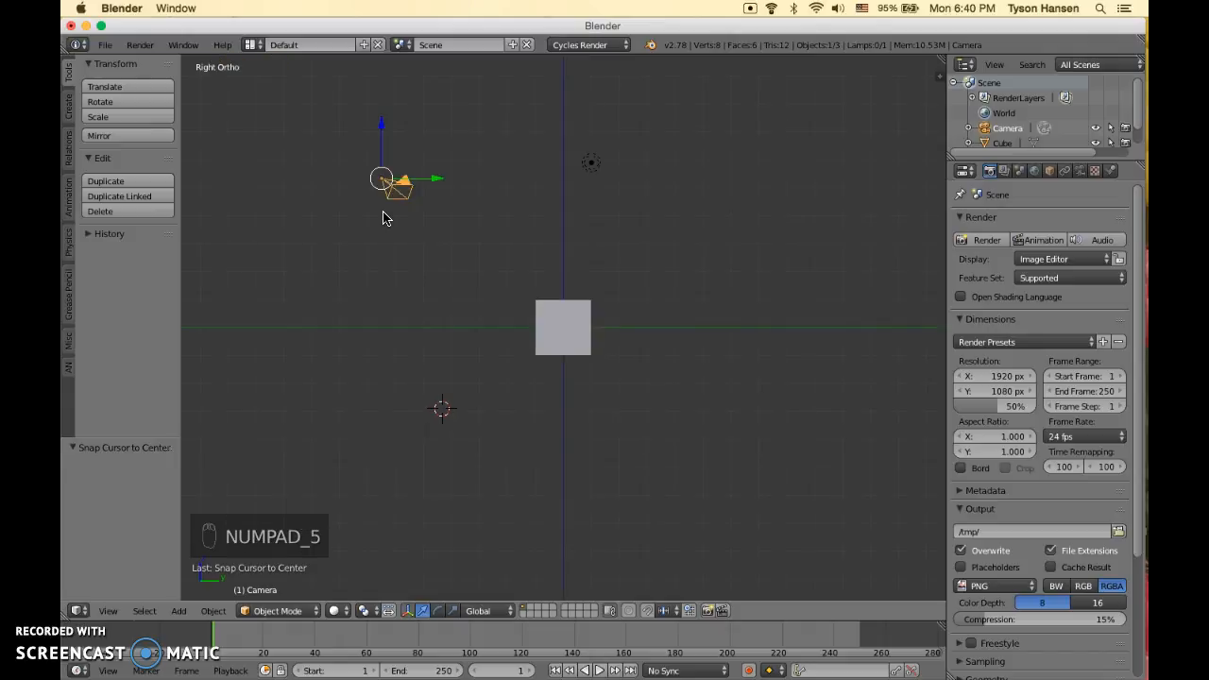
{"action": "key", "text": "KP_7"}
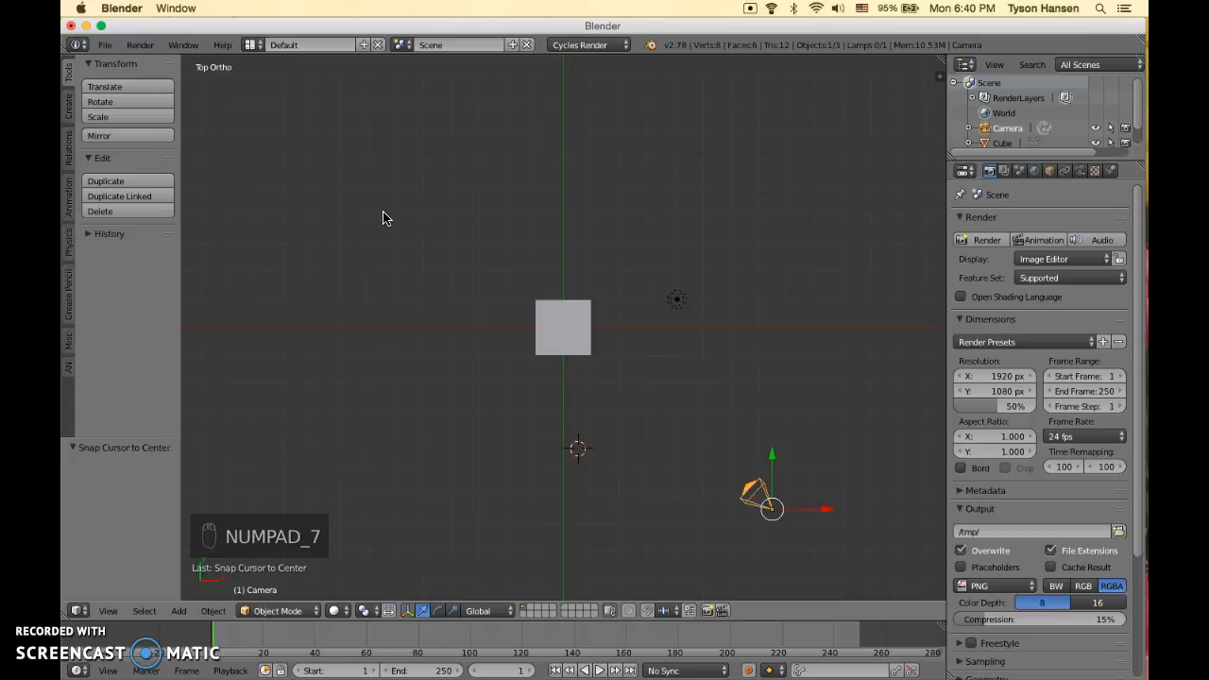
{"action": "key", "text": "KP_5"}
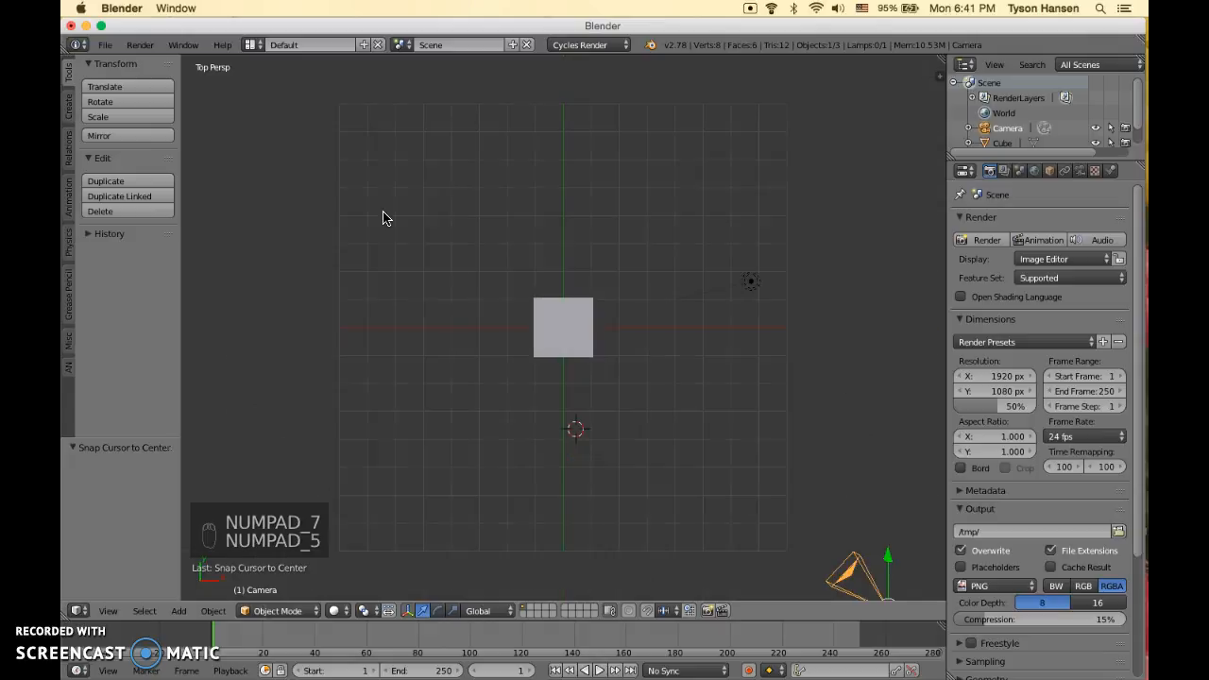
View the scene at an angle in orthographic projection, then examine it from the front and right
{"action": "mouse_move", "coordinate": [558, 330]}
{"action": "middle_mouse_down"}
{"action": "mouse_move", "coordinate": [483, 224]}
{"action": "mouse_move", "coordinate": [432, 232]}
{"action": "mouse_move", "coordinate": [557, 328]}
{"action": "middle_mouse_up"}
{"action": "scroll", "coordinate": [567, 316], "scroll_direction": "down", "scroll_amount": 3}
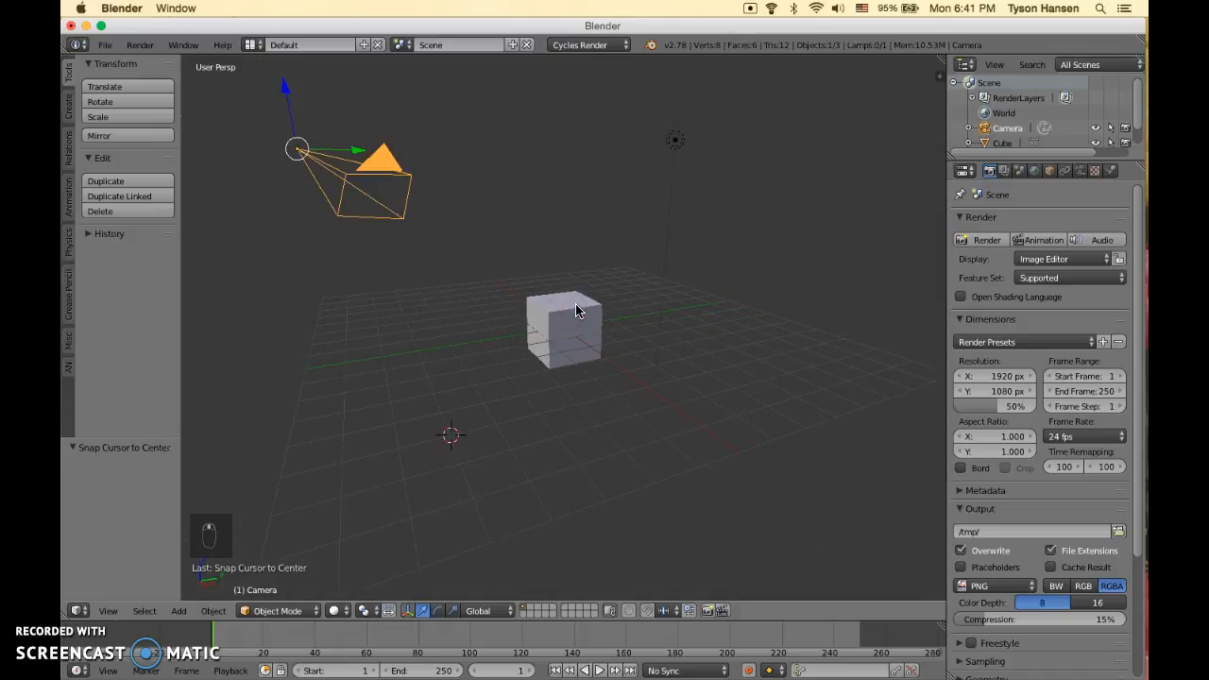
{"action": "key", "text": "KP_5"}
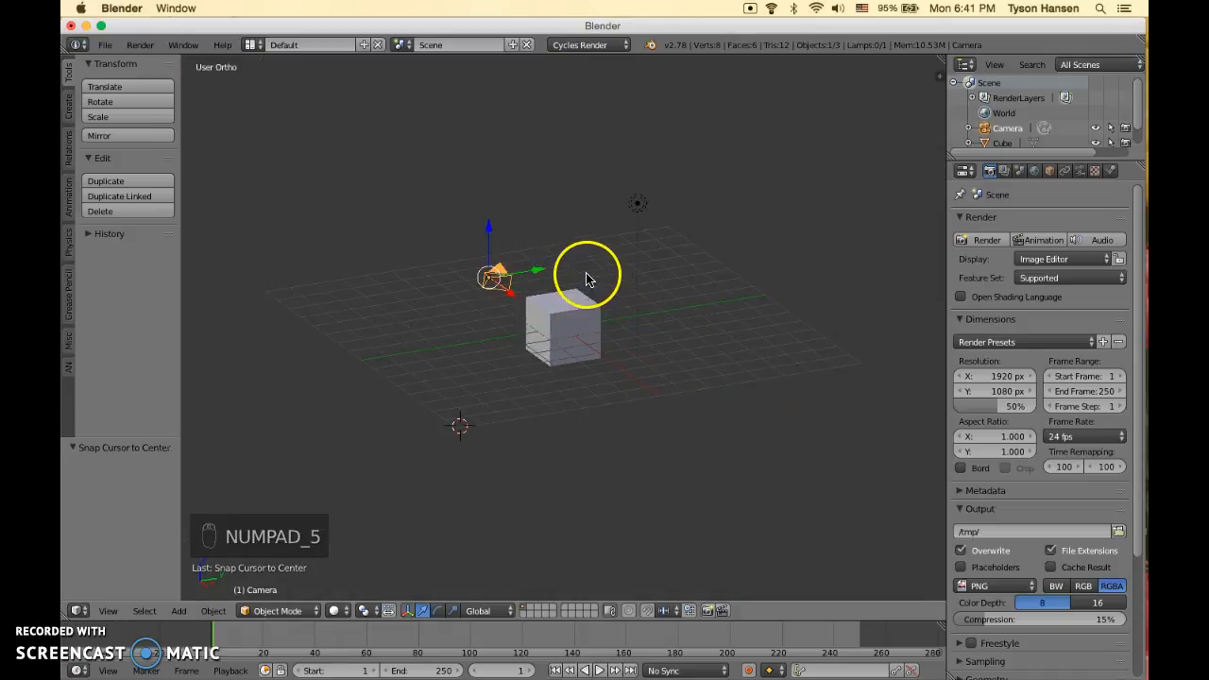
{"action": "middle_click_drag", "start_coordinate": [586, 276], "coordinate": [548, 278]}
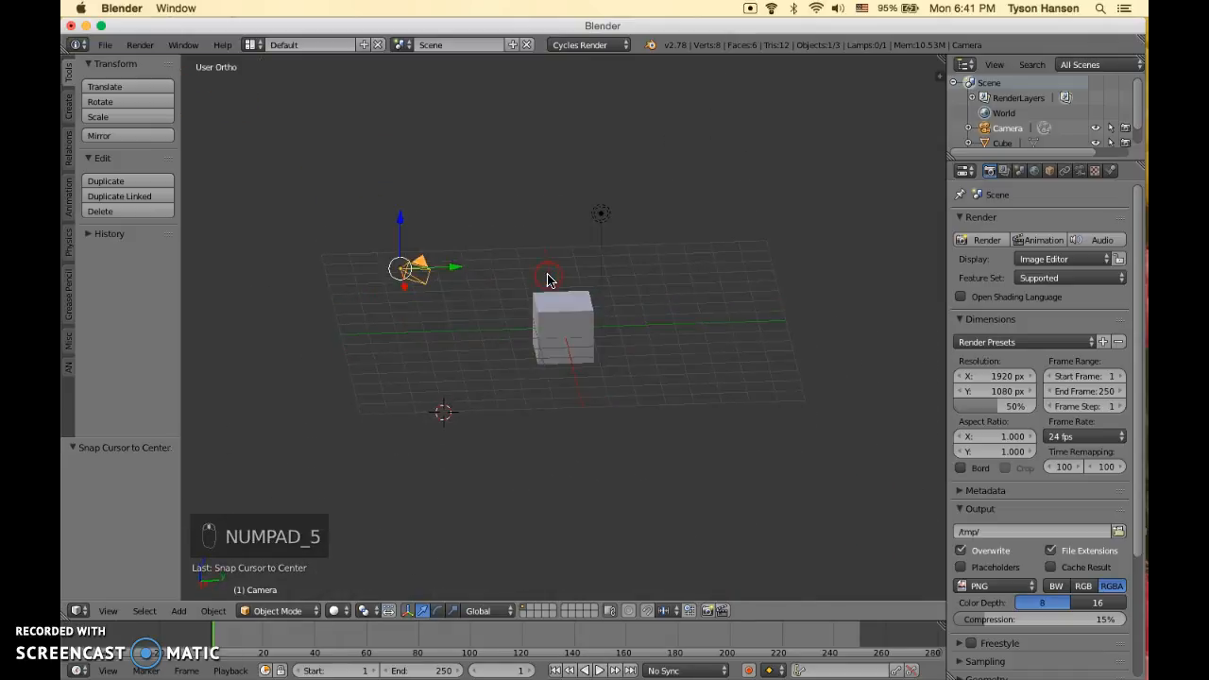
{"action": "key", "text": "KP_1"}
{"action": "key", "text": "KP_3"}
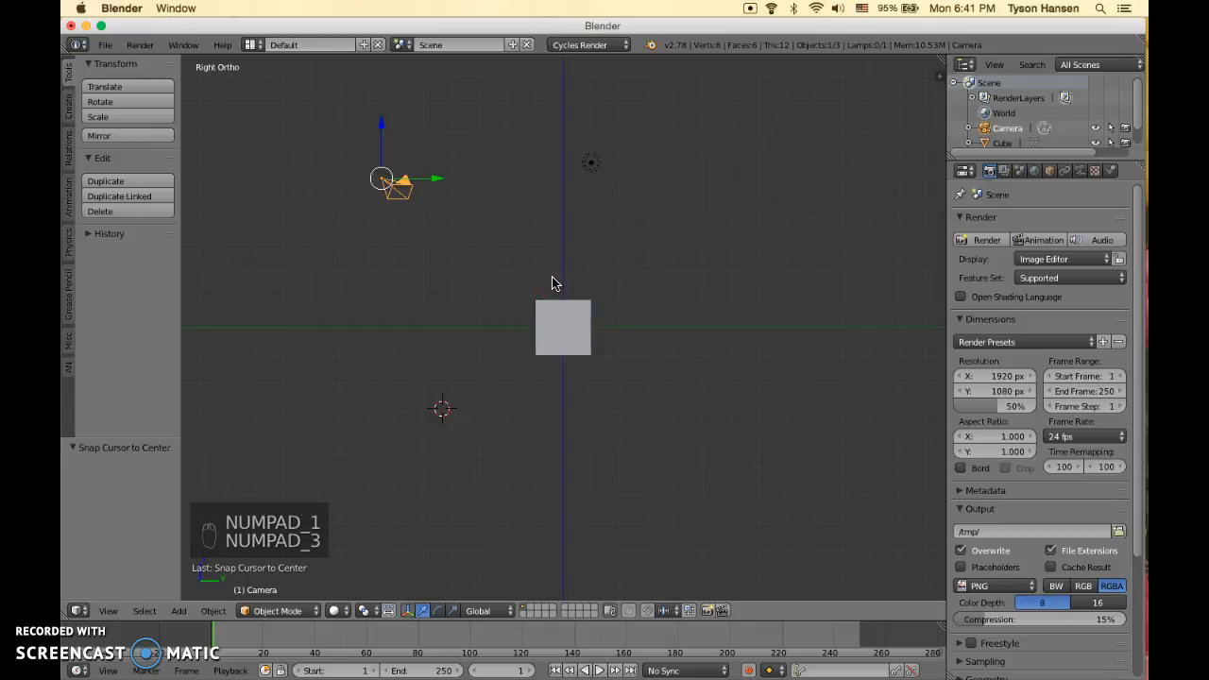
Select the cube in front view and inspect it in wireframe from the front, the right and an angled view
{"action": "key", "text": "KP_1"}
{"action": "scroll", "coordinate": [564, 301], "scroll_direction": "up", "scroll_amount": 4}
{"action": "right_click", "coordinate": [579, 301]}
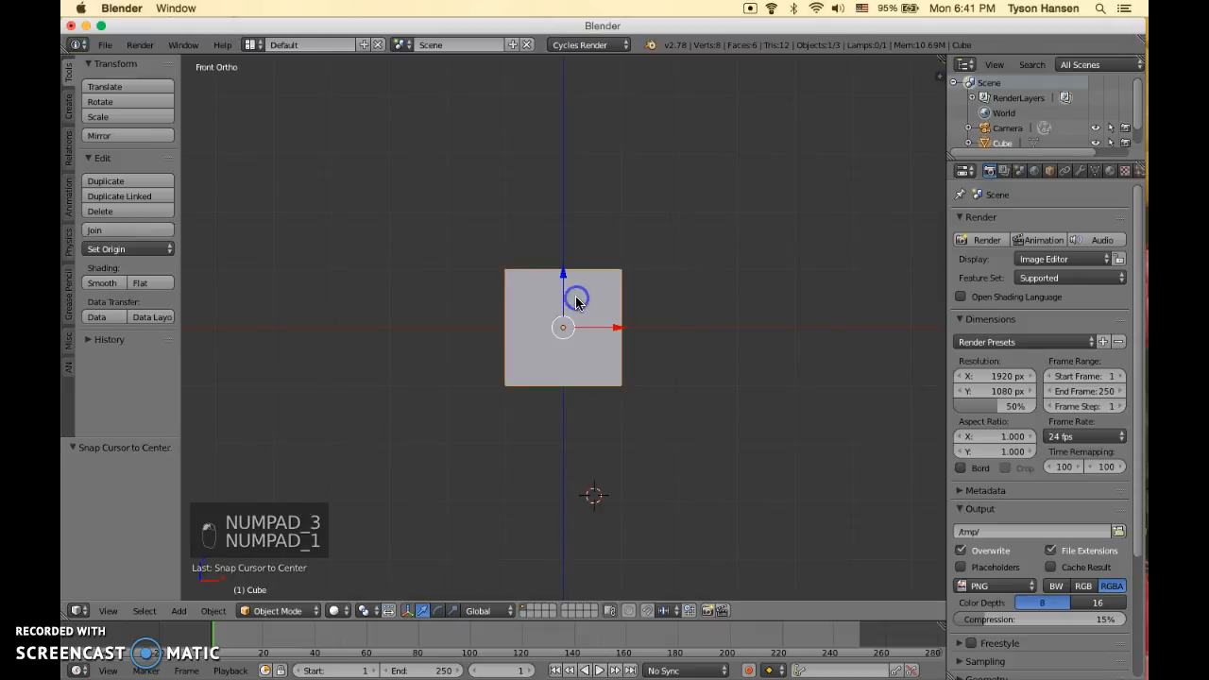
{"action": "key", "text": "z"}
{"action": "key", "text": "KP_3"}
{"action": "middle_click_drag", "start_coordinate": [637, 324], "coordinate": [599, 282]}
{"action": "key", "text": "KP_1"}
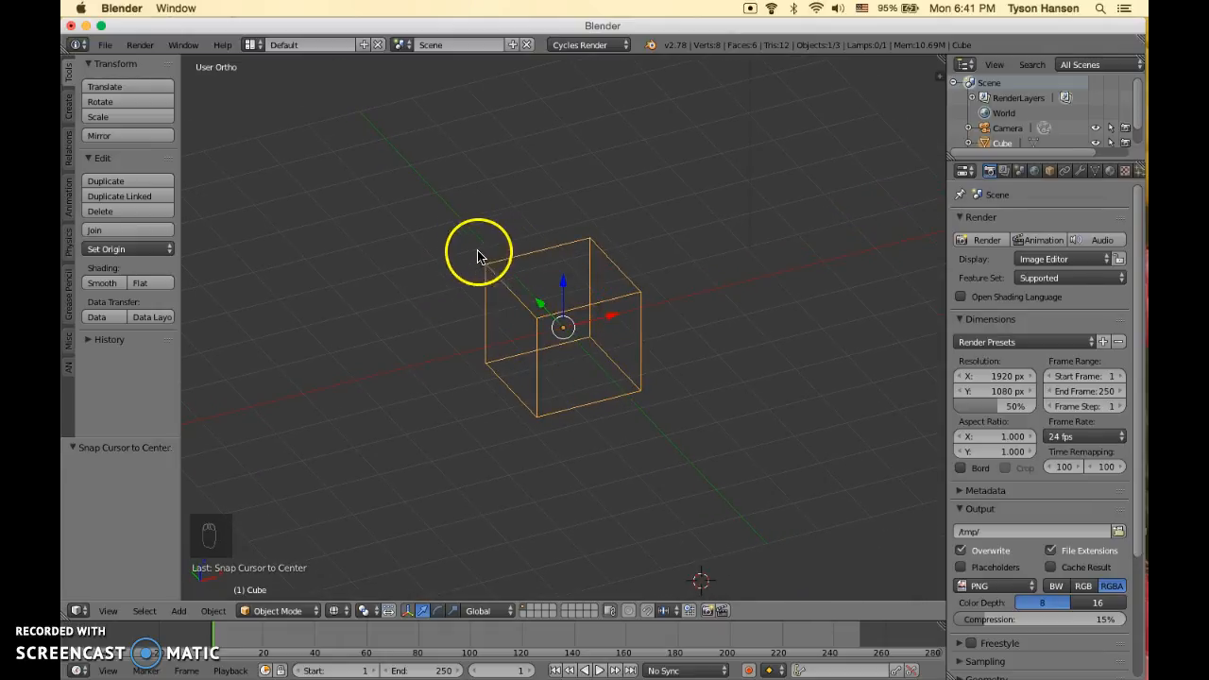
Return the cube to perspective projection and solid display, and compare it briefly with the orthographic view
{"action": "key", "text": "KP_5"}
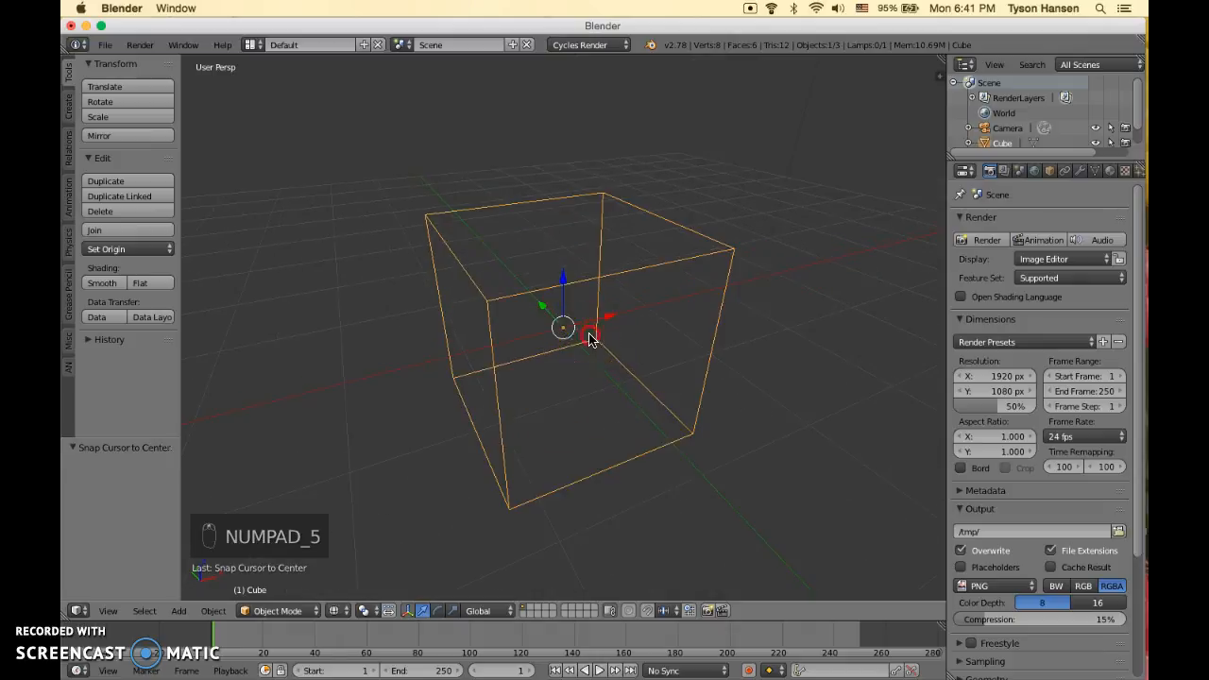
{"action": "key", "text": "z"}
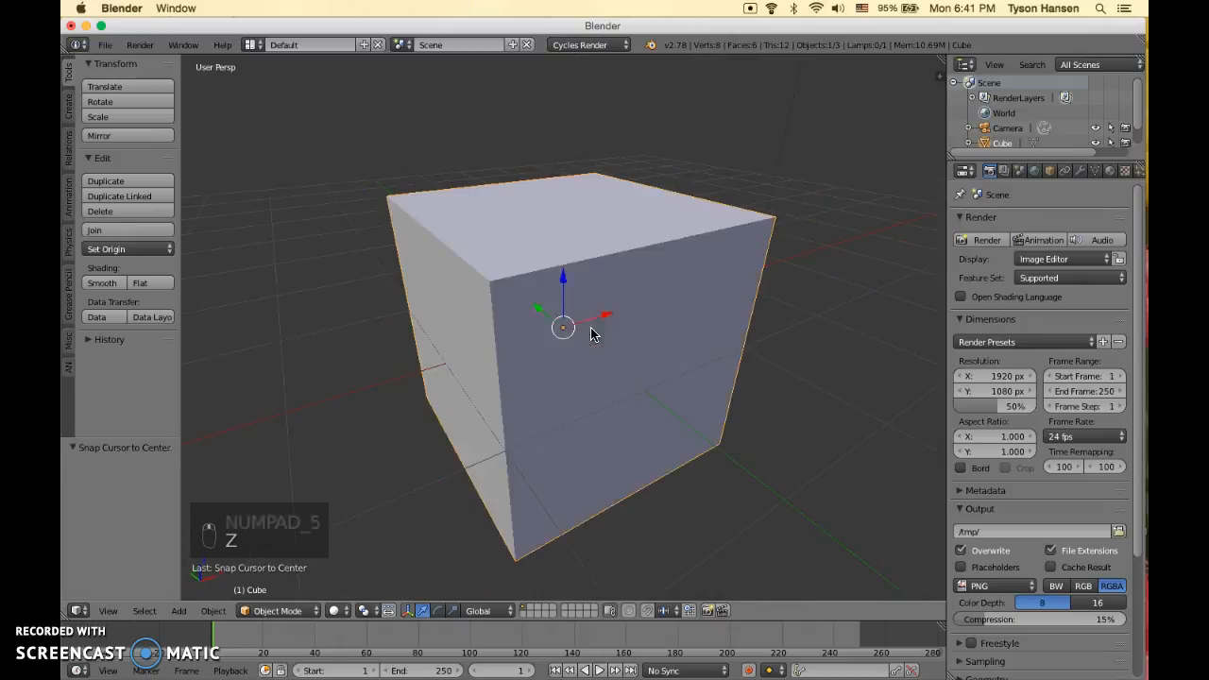
{"action": "middle_click_drag", "start_coordinate": [553, 301], "coordinate": [653, 277]}
{"action": "scroll", "coordinate": [550, 253], "scroll_direction": "up", "scroll_amount": 1}
{"action": "key", "text": "KP_5"}
{"action": "key", "text": "KP_5"}
{"action": "scroll", "coordinate": [561, 248], "scroll_direction": "down", "scroll_amount": 5}
{"action": "scroll", "coordinate": [652, 281], "scroll_direction": "down", "scroll_amount": 4}
Change the render engine to Blender Render
{"action": "left_click", "coordinate": [594, 45]}
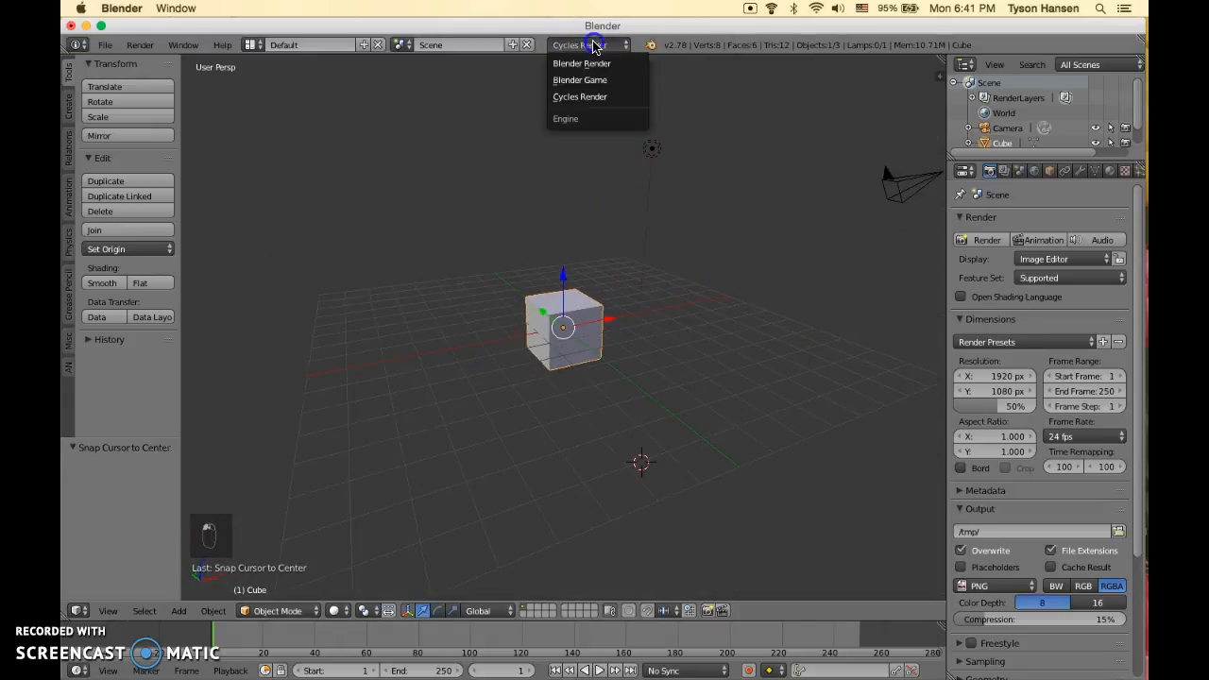
{"action": "left_click", "coordinate": [596, 64]}
{"action": "mouse_move", "coordinate": [541, 221]}
{"action": "middle_mouse_down"}
{"action": "mouse_move", "coordinate": [572, 255]}
{"action": "mouse_move", "coordinate": [587, 230]}
{"action": "mouse_move", "coordinate": [586, 251]}
{"action": "middle_mouse_up"}
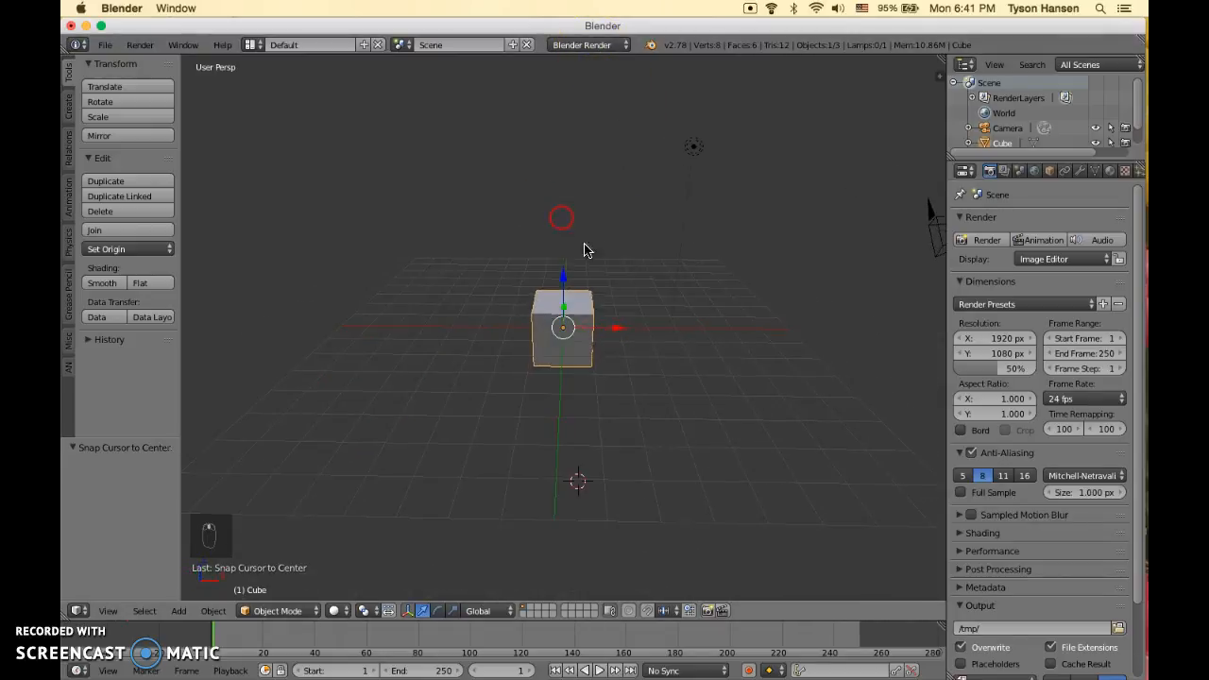
Preview the cube in Rendered viewport shading, then restore Solid shading and select the lamp
{"action": "left_click", "coordinate": [339, 611]}
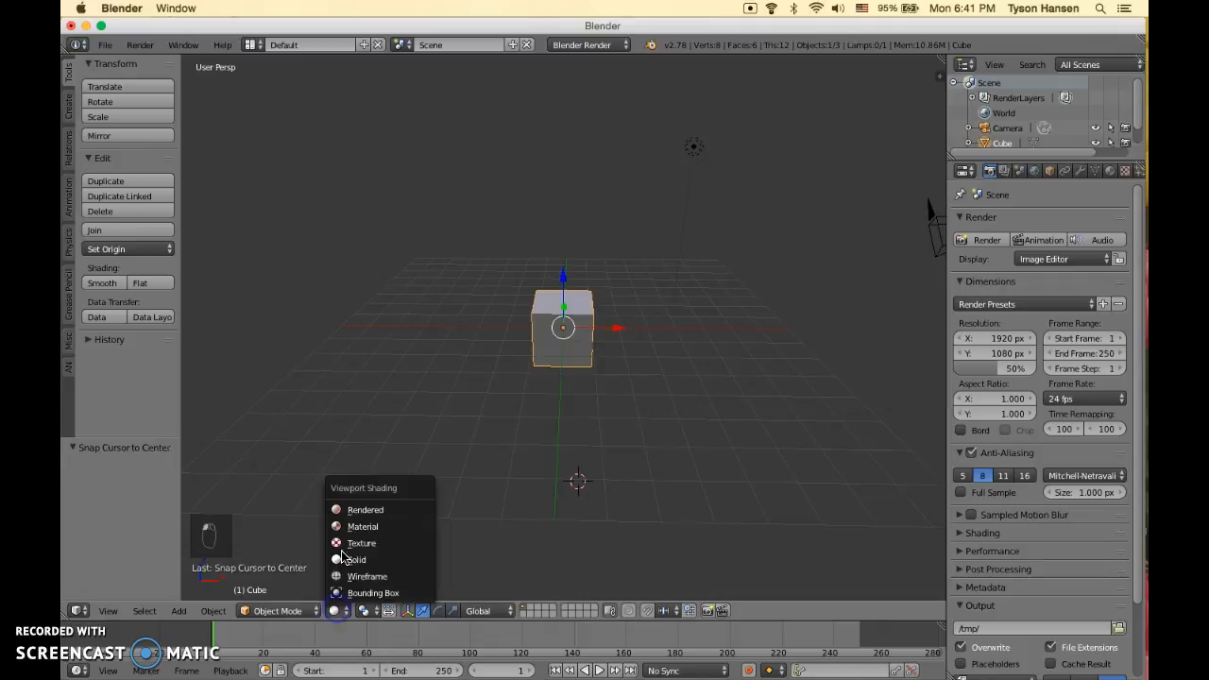
{"action": "left_click", "coordinate": [343, 505]}
{"action": "middle_click_drag", "start_coordinate": [671, 324], "coordinate": [588, 362]}
{"action": "left_click", "coordinate": [338, 610]}
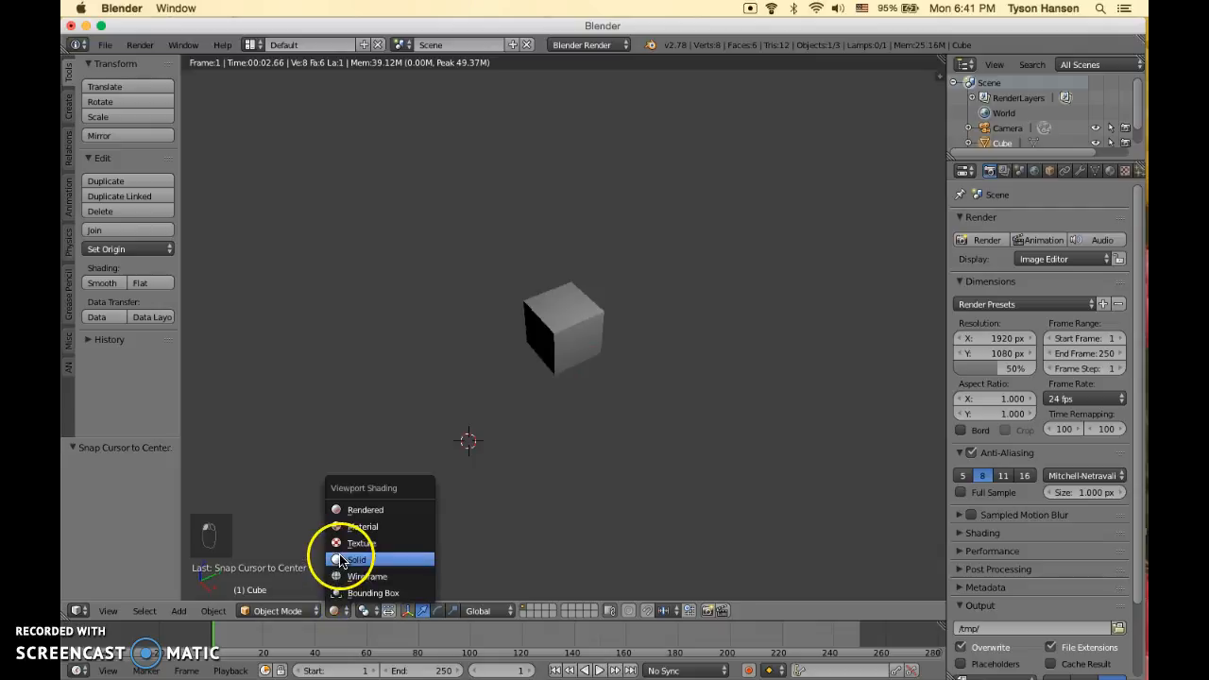
{"action": "left_click", "coordinate": [342, 561]}
{"action": "right_click", "coordinate": [706, 217]}
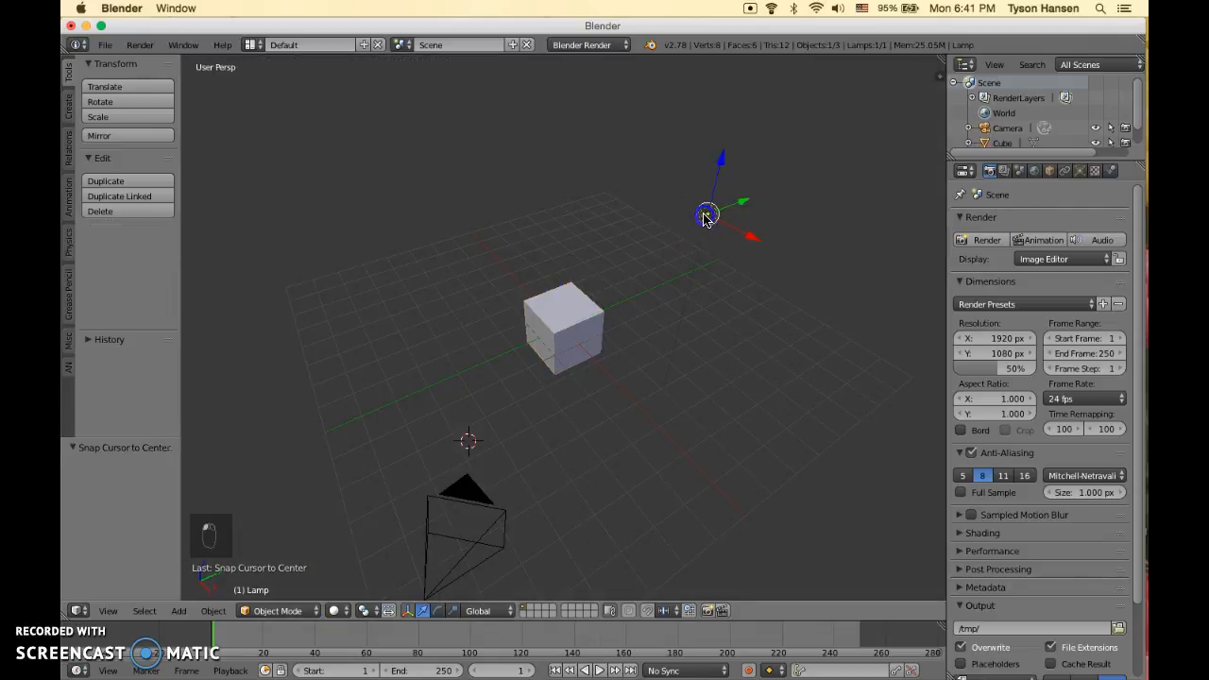
Split the 3D viewport into side-by-side views and hide the tool shelf in the middle one
{"action": "left_click_drag", "start_coordinate": [939, 61], "coordinate": [486, 83]}
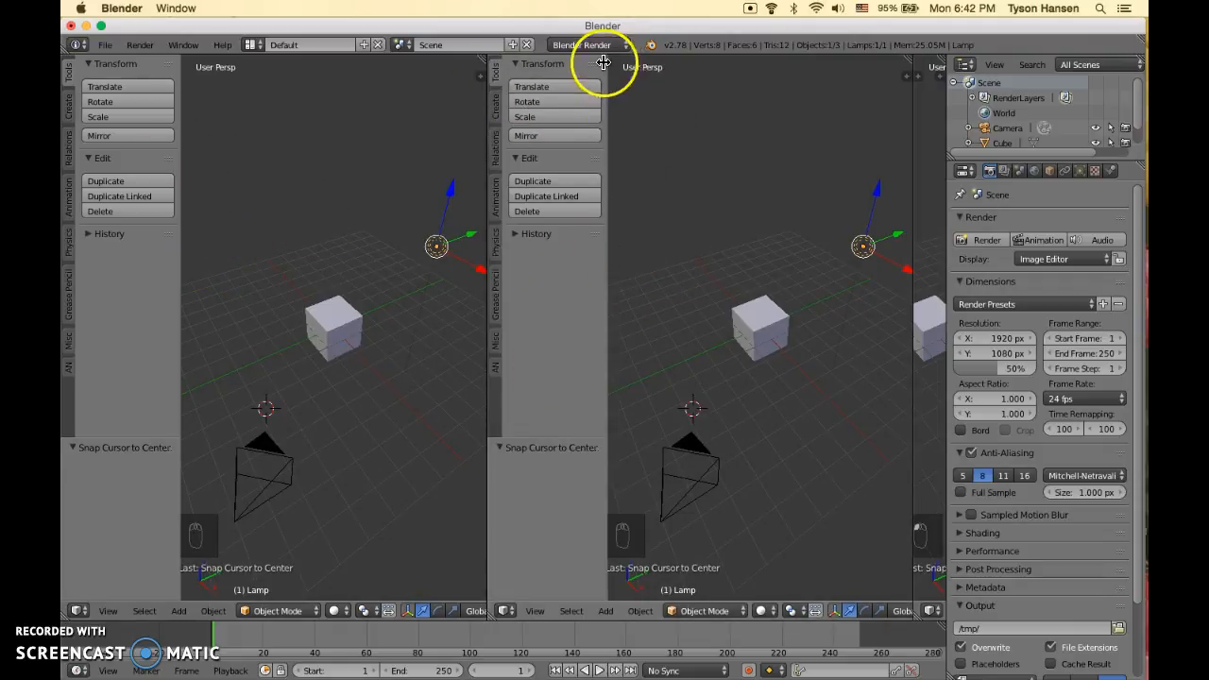
{"action": "key", "text": "t"}
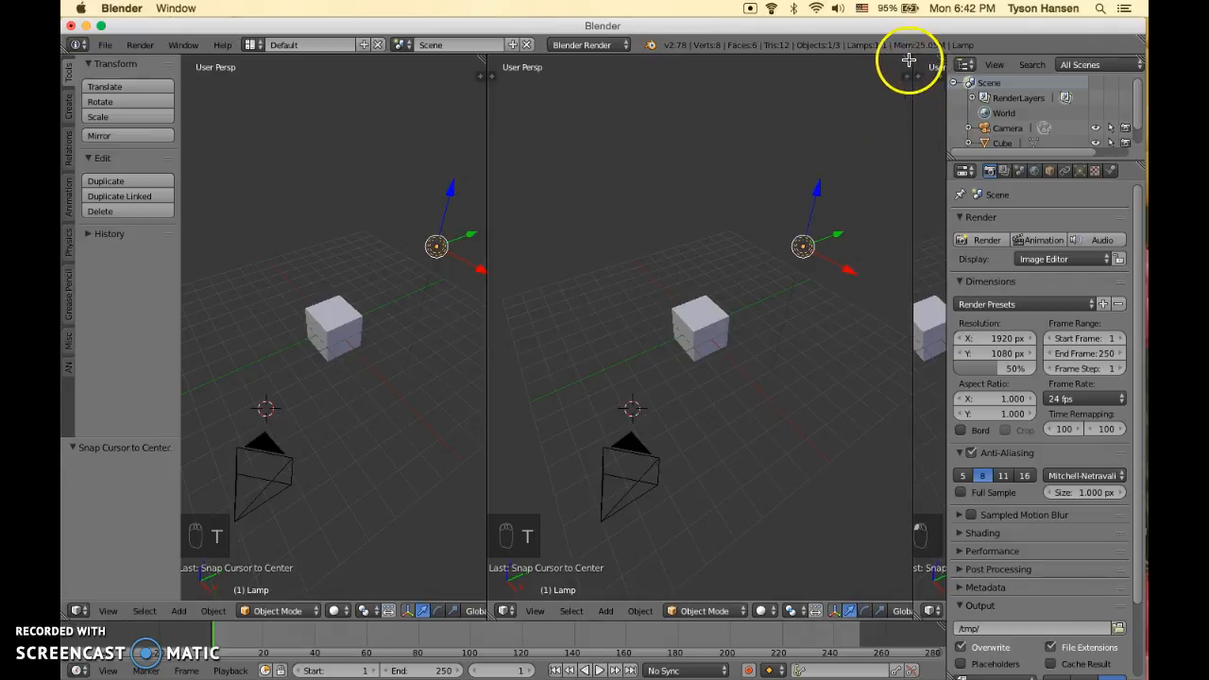
Join the middle 3D view and the narrow view beside the properties editor into one area
{"action": "right_click", "coordinate": [912, 191]}
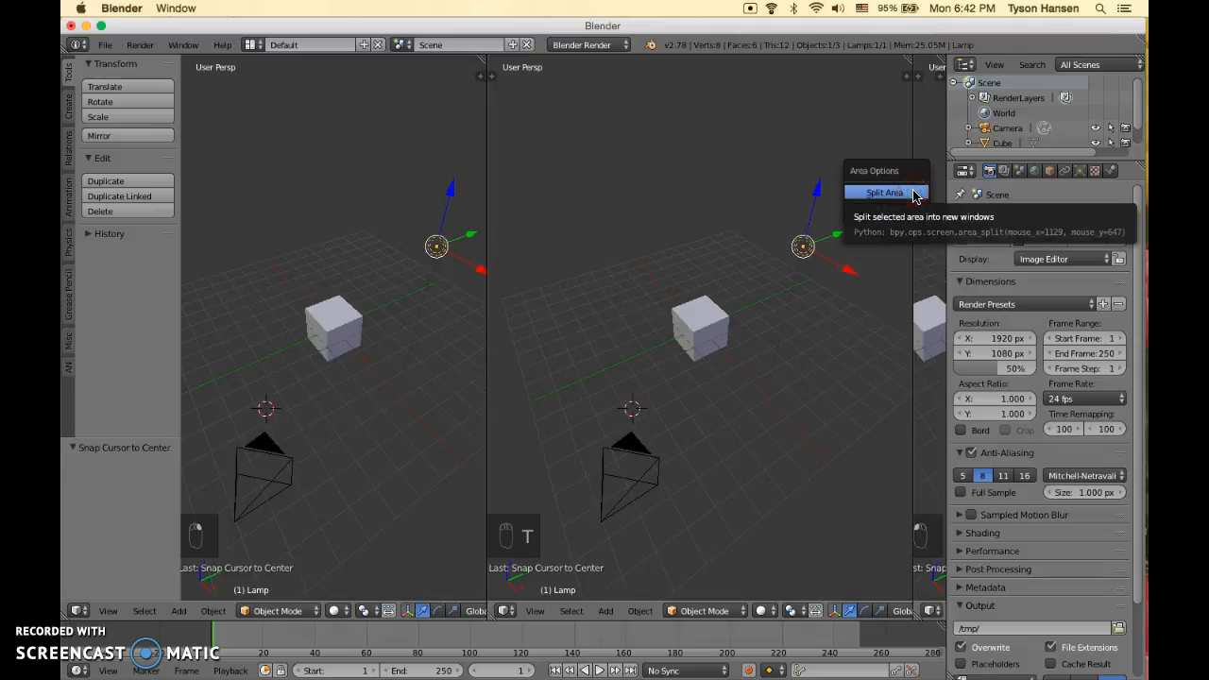
{"action": "left_click", "coordinate": [914, 204]}
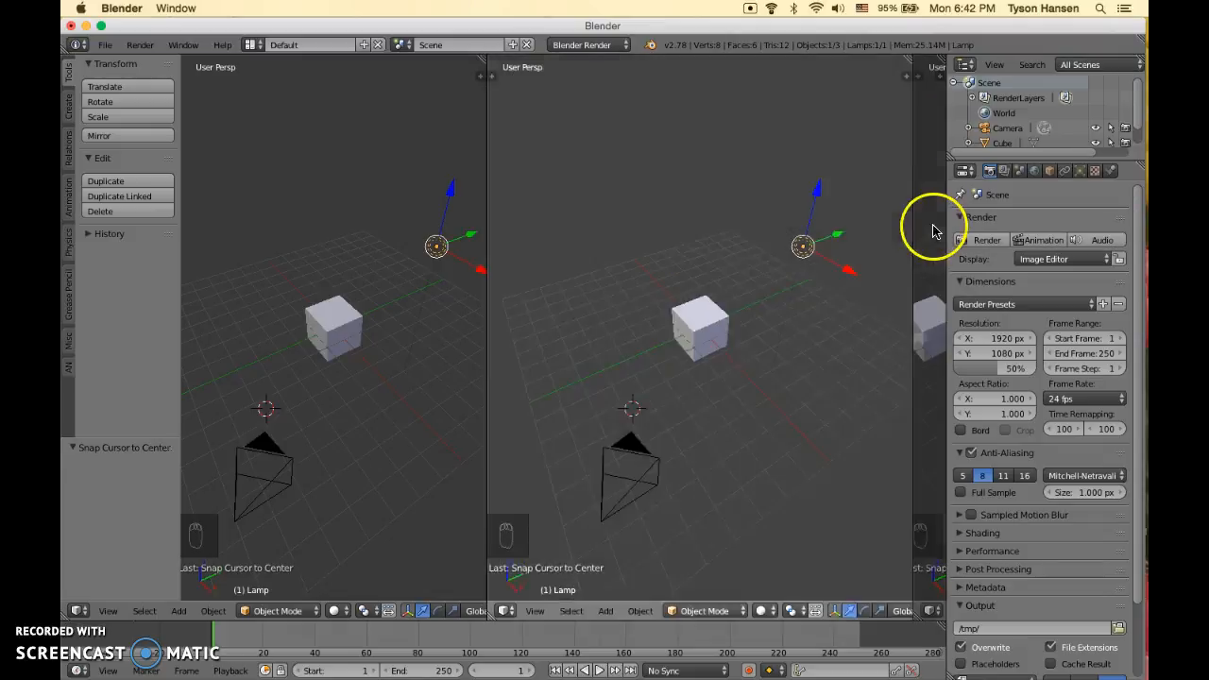
{"action": "left_click", "coordinate": [743, 229]}
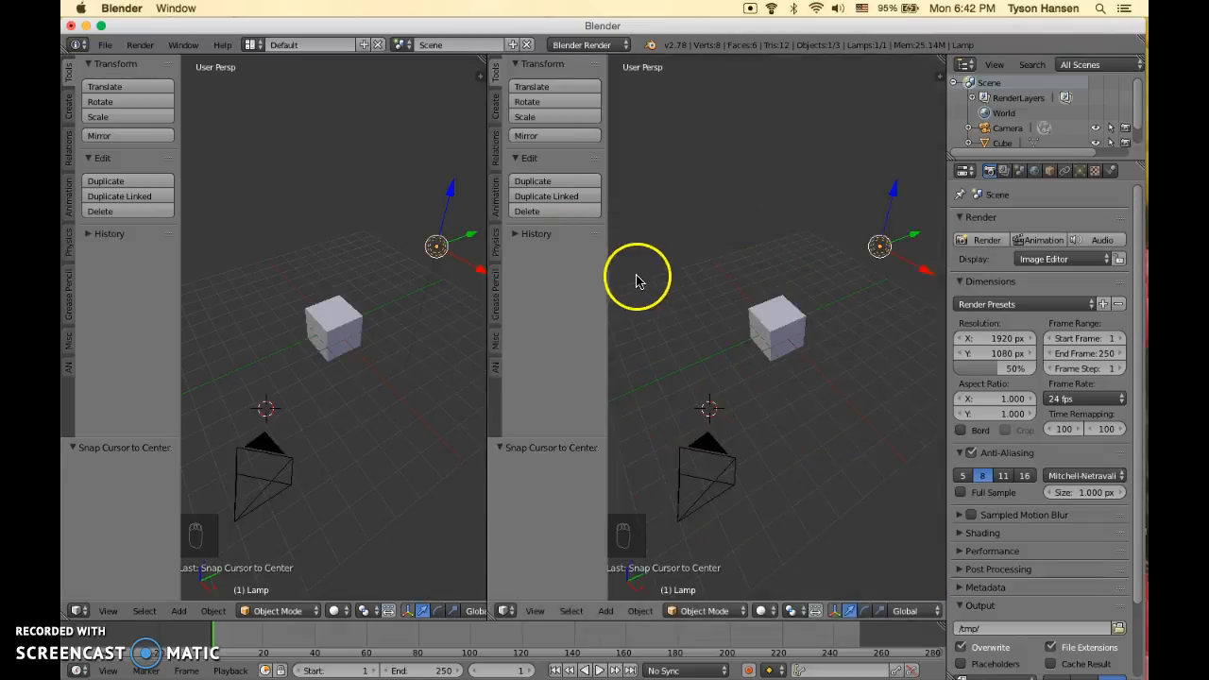
Hide the tool shelf in the second 3D view and widen the first 3D view
{"action": "key", "text": "t"}
{"action": "mouse_move", "coordinate": [490, 286]}
{"action": "left_mouse_down"}
{"action": "mouse_move", "coordinate": [510, 273]}
{"action": "mouse_move", "coordinate": [608, 273]}
{"action": "left_mouse_up"}
Set the first 3D view's viewport shading to Rendered and hide its tool shelf
{"action": "left_click", "coordinate": [338, 610]}
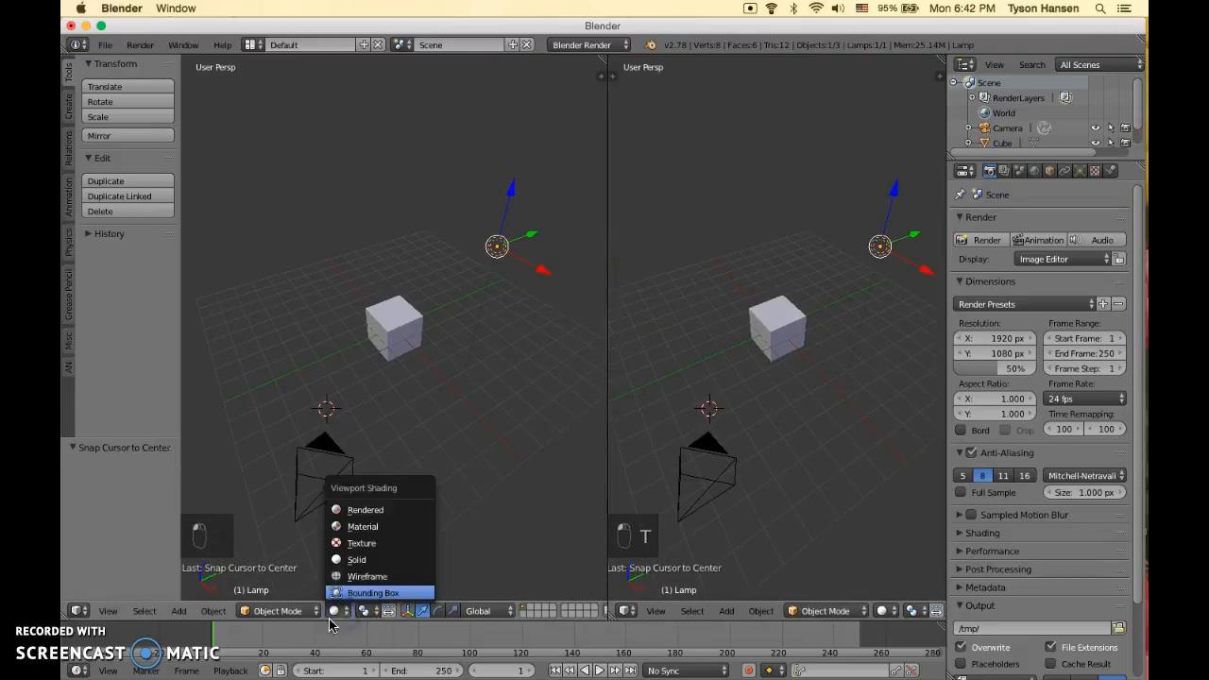
{"action": "left_click", "coordinate": [342, 612]}
{"action": "mouse_move", "coordinate": [481, 377]}
{"action": "middle_mouse_down"}
{"action": "mouse_move", "coordinate": [445, 329]}
{"action": "mouse_move", "coordinate": [485, 236]}
{"action": "middle_mouse_up"}
{"action": "left_click", "coordinate": [332, 611]}
{"action": "left_click", "coordinate": [347, 509]}
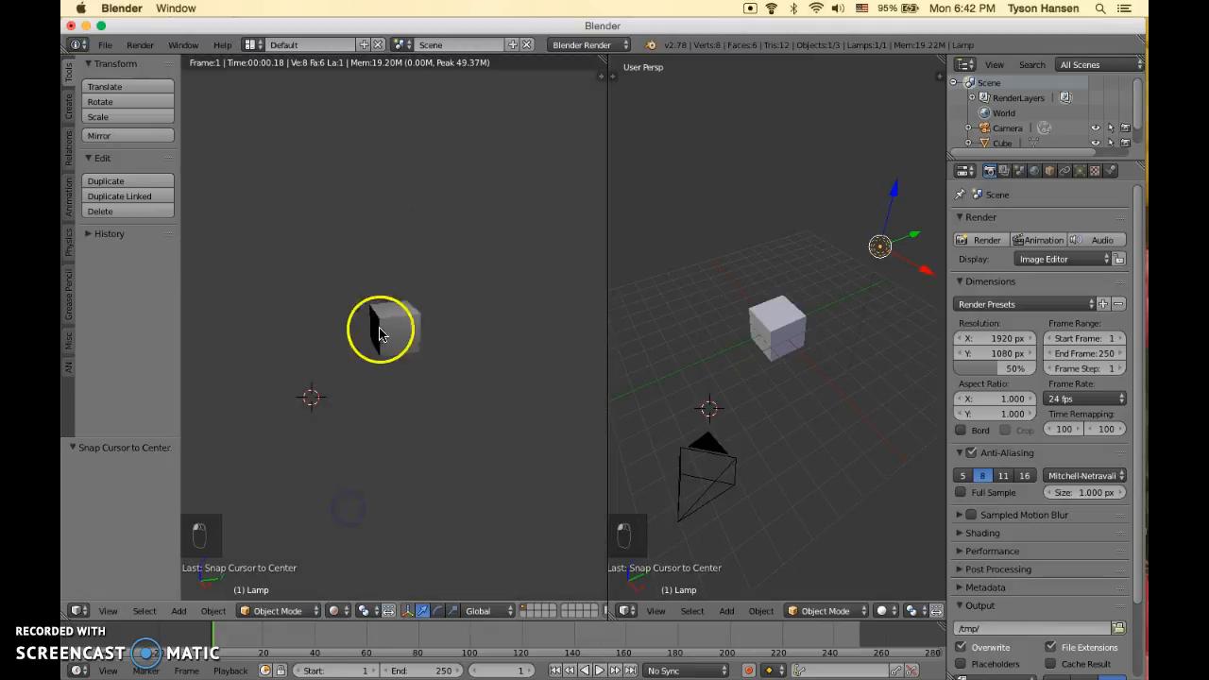
{"action": "key", "text": "t"}
Change the selected lamp's type to Sun in the lamp data settings
{"action": "right_click", "coordinate": [877, 410]}
{"action": "middle_click_drag", "start_coordinate": [877, 410], "coordinate": [818, 354]}
{"action": "scroll", "coordinate": [819, 356], "scroll_direction": "up", "scroll_amount": 1}
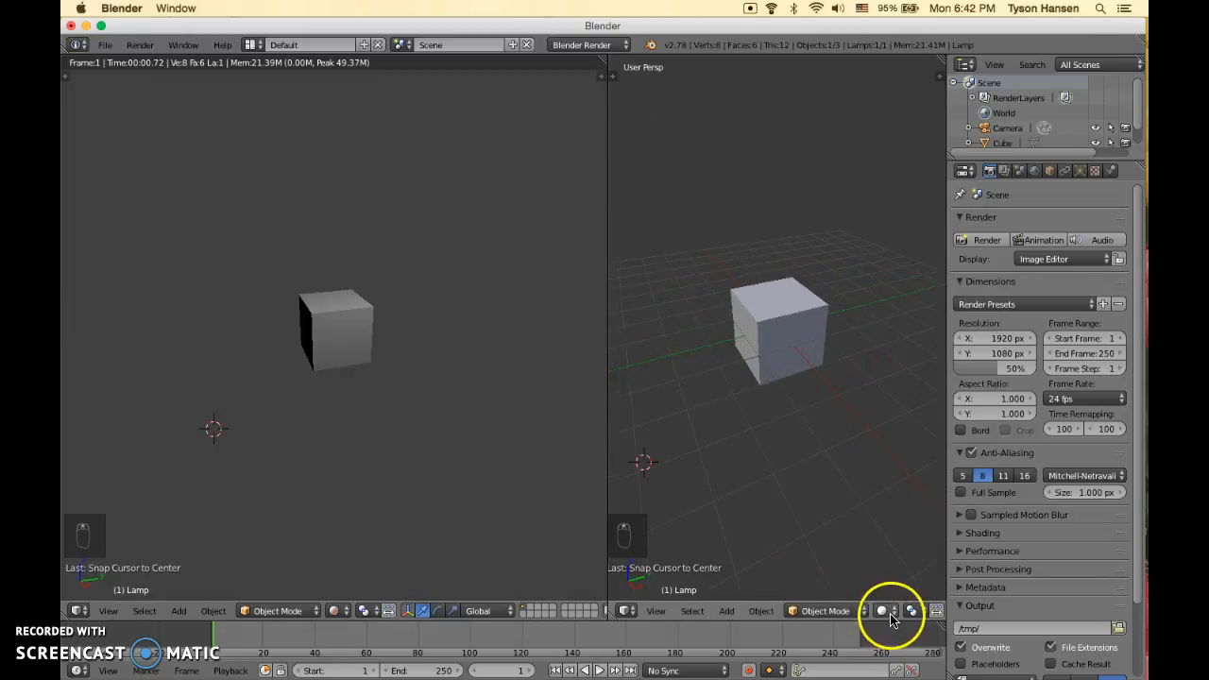
{"action": "scroll", "coordinate": [750, 262], "scroll_direction": "down", "scroll_amount": 2}
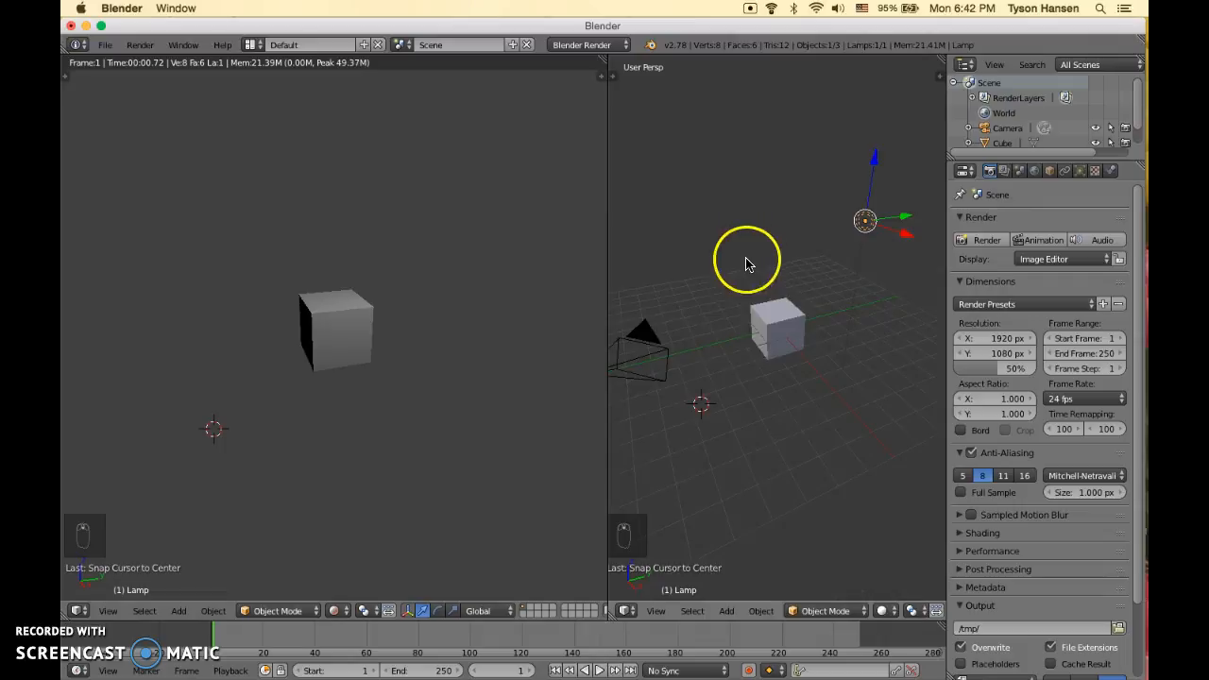
{"action": "middle_click_drag", "start_coordinate": [750, 261], "coordinate": [873, 199]}
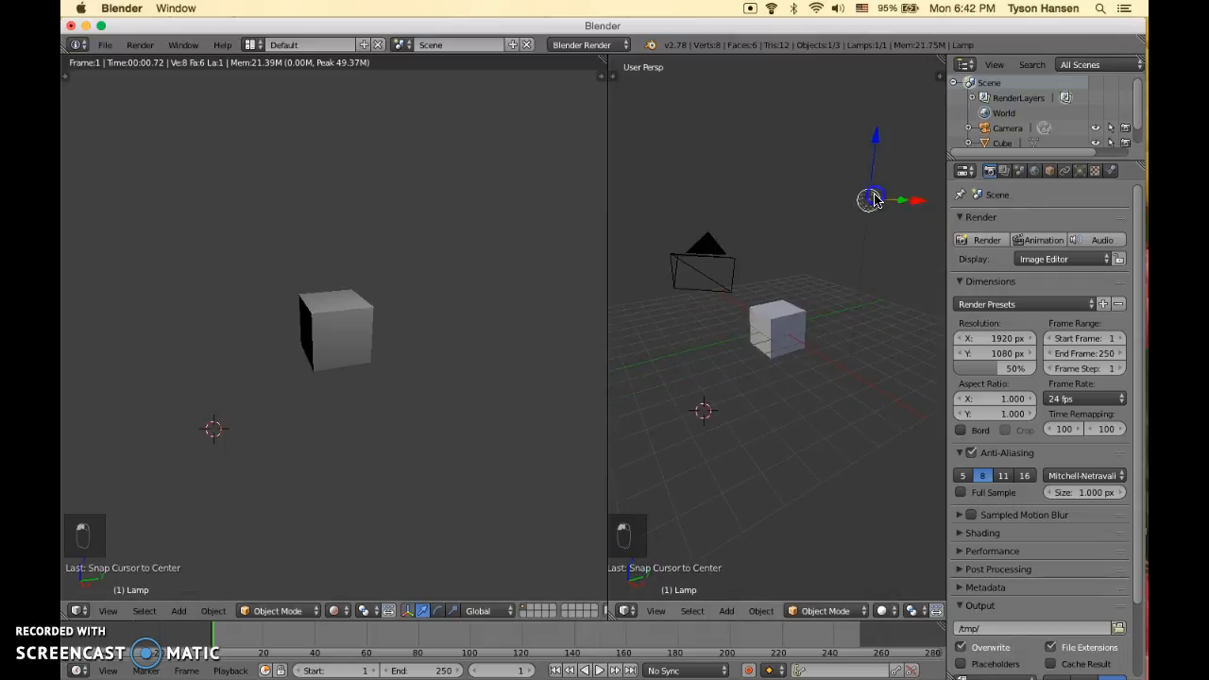
{"action": "left_click", "coordinate": [1080, 171]}
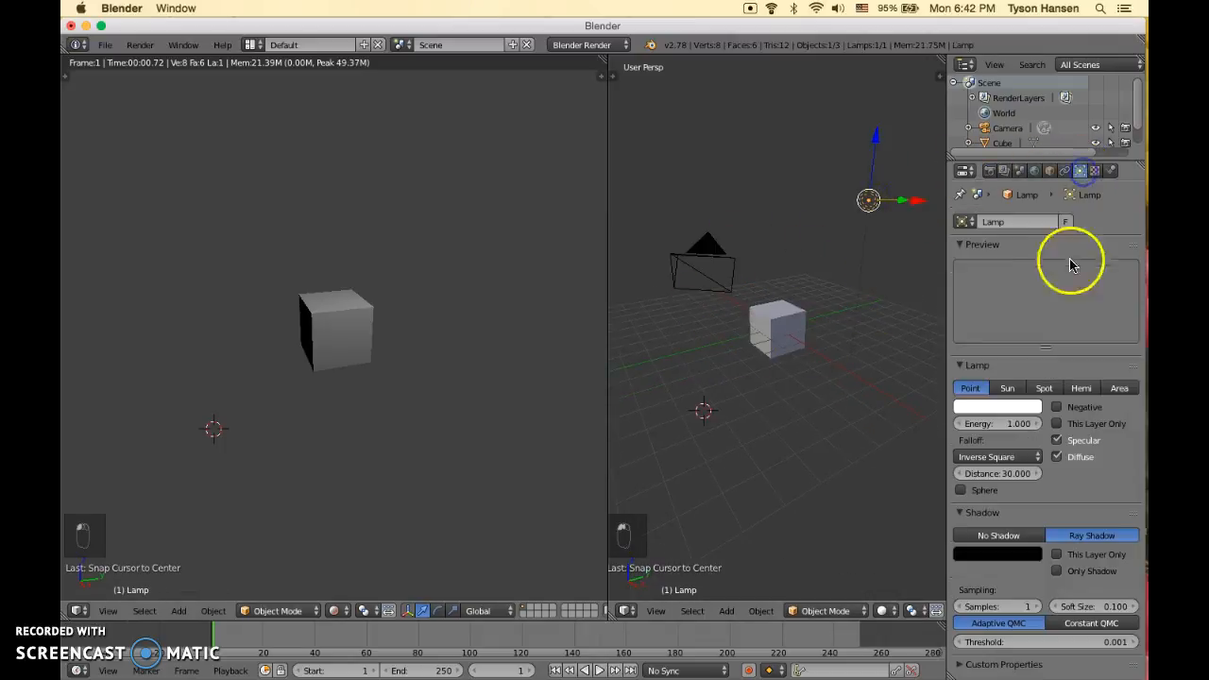
{"action": "left_click", "coordinate": [1009, 389]}
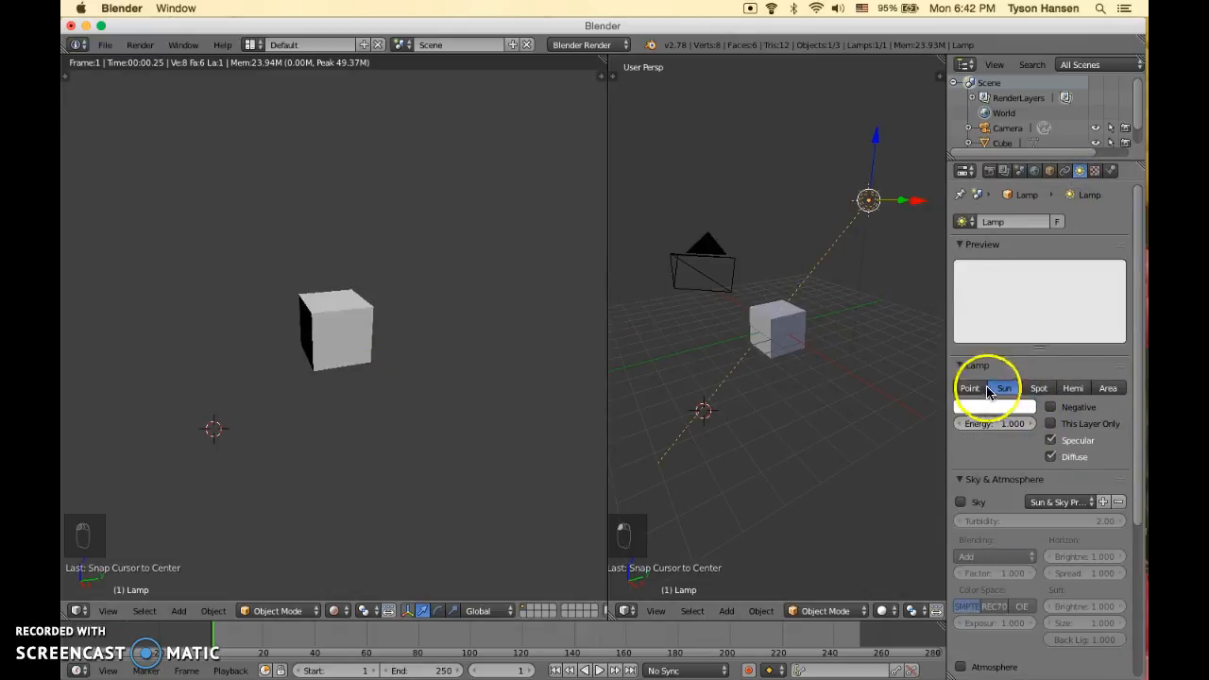
Select the cube, switch the render engine to Cycles Render and inspect the cube in the rendered view
{"action": "right_click", "coordinate": [780, 330]}
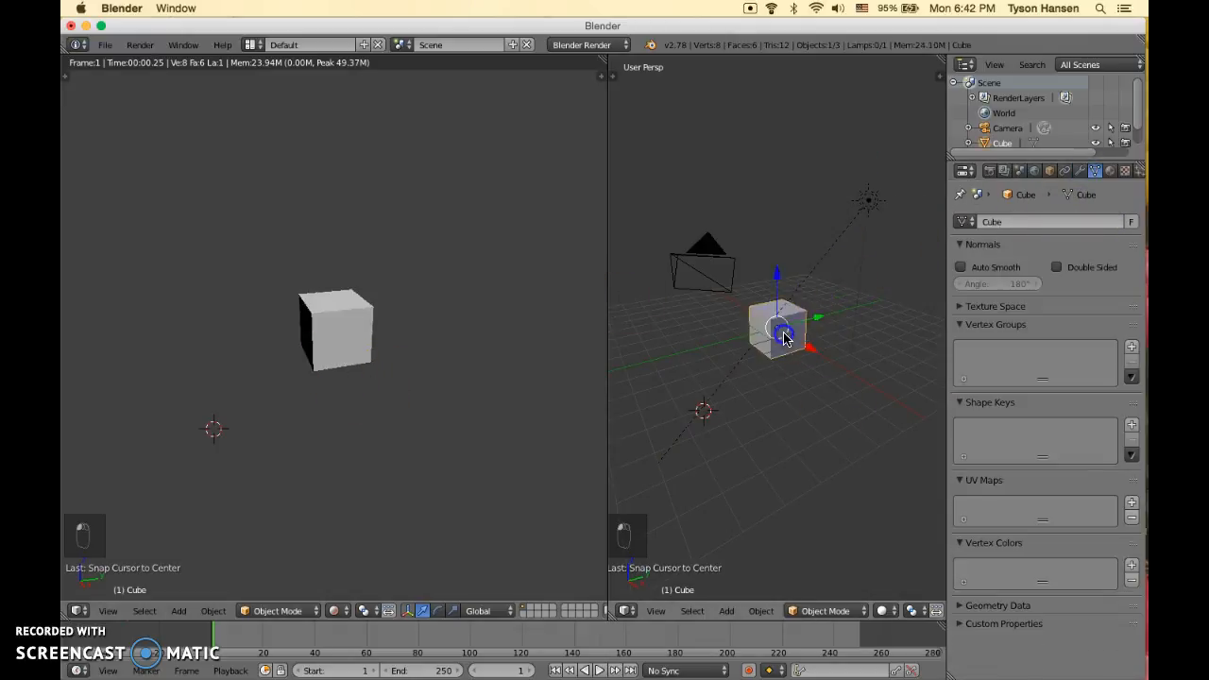
{"action": "left_click", "coordinate": [580, 45]}
{"action": "left_click_drag", "start_coordinate": [579, 49], "coordinate": [572, 103]}
{"action": "middle_click_drag", "start_coordinate": [386, 343], "coordinate": [362, 270]}
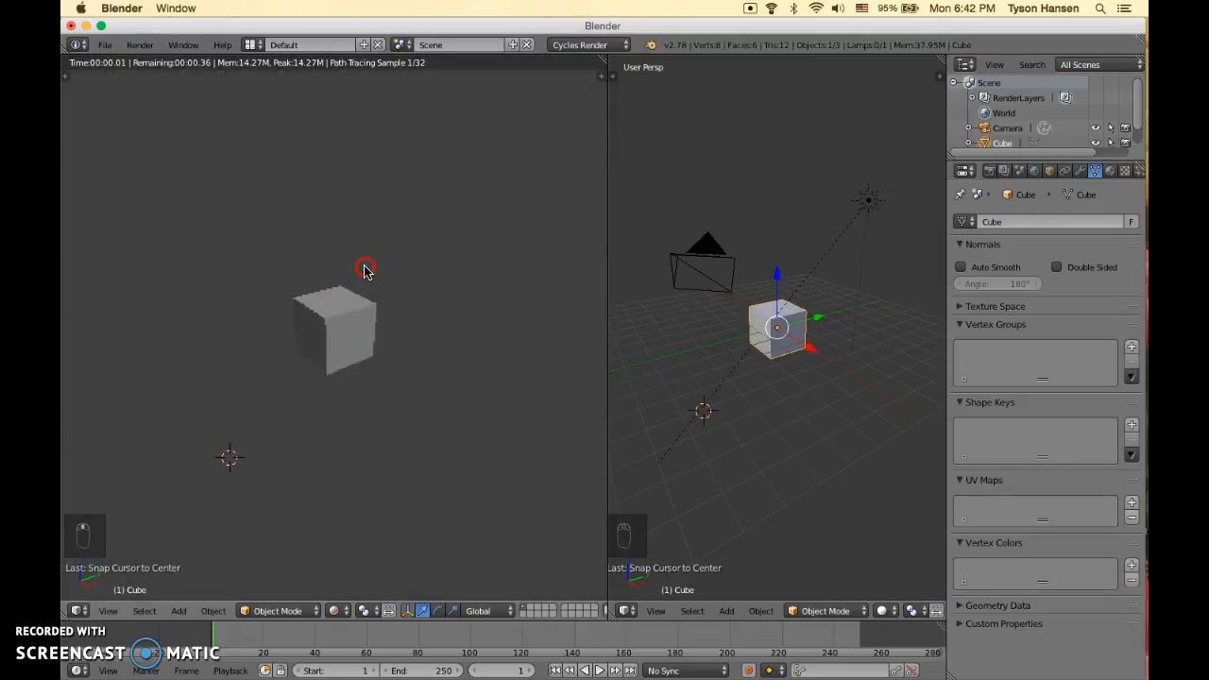
{"action": "scroll", "coordinate": [402, 329], "scroll_direction": "up", "scroll_amount": 4}
{"action": "middle_click_drag", "start_coordinate": [434, 312], "coordinate": [418, 289]}
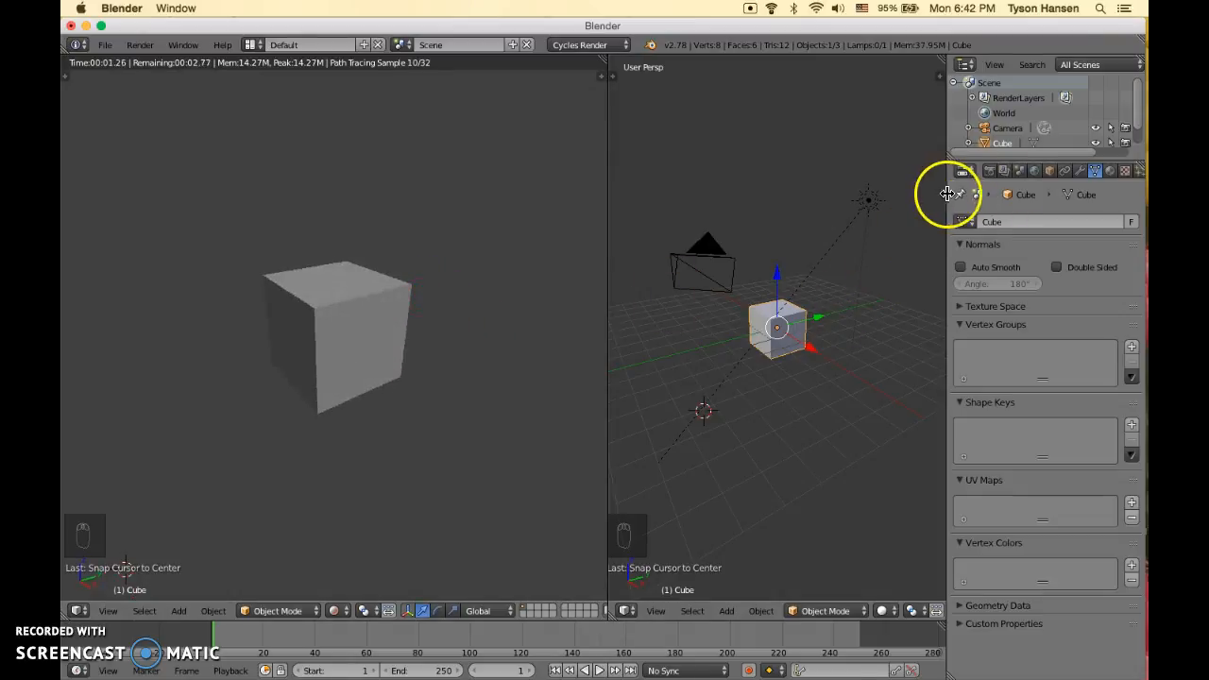
Join the two 3D views, keeping the rendered one, and set its viewport shading to Solid
{"action": "right_click", "coordinate": [608, 282]}
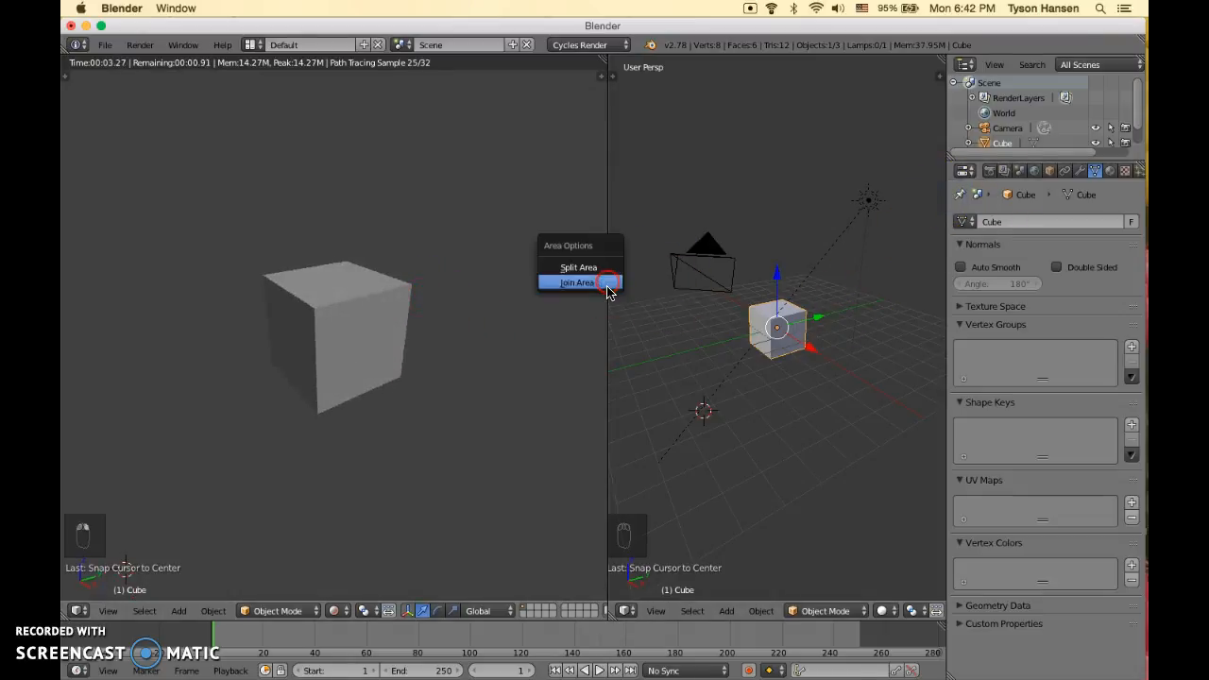
{"action": "left_click", "coordinate": [608, 288]}
{"action": "left_click", "coordinate": [728, 288]}
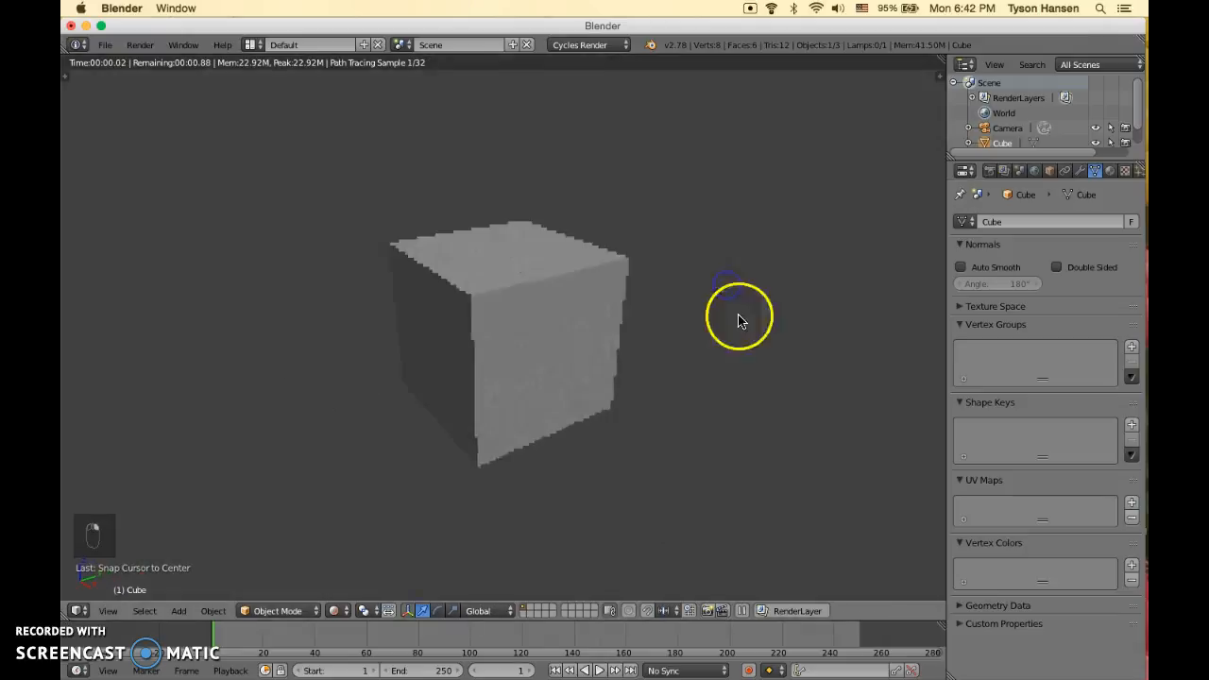
{"action": "left_click", "coordinate": [337, 611]}
{"action": "left_click", "coordinate": [348, 561]}
{"action": "scroll", "coordinate": [621, 341], "scroll_direction": "down", "scroll_amount": 6}
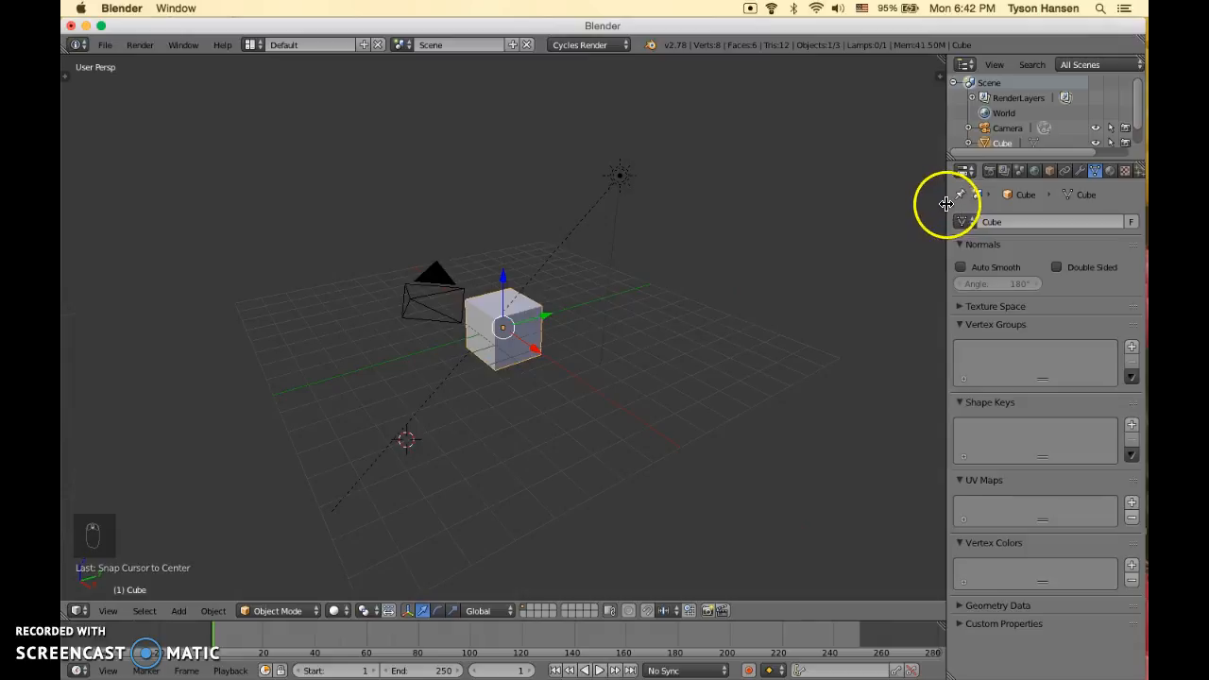
Widen the properties editor and set the render samples to 30 in the Sampling settings
{"action": "left_click_drag", "start_coordinate": [948, 206], "coordinate": [844, 203]}
{"action": "left_click", "coordinate": [887, 171]}
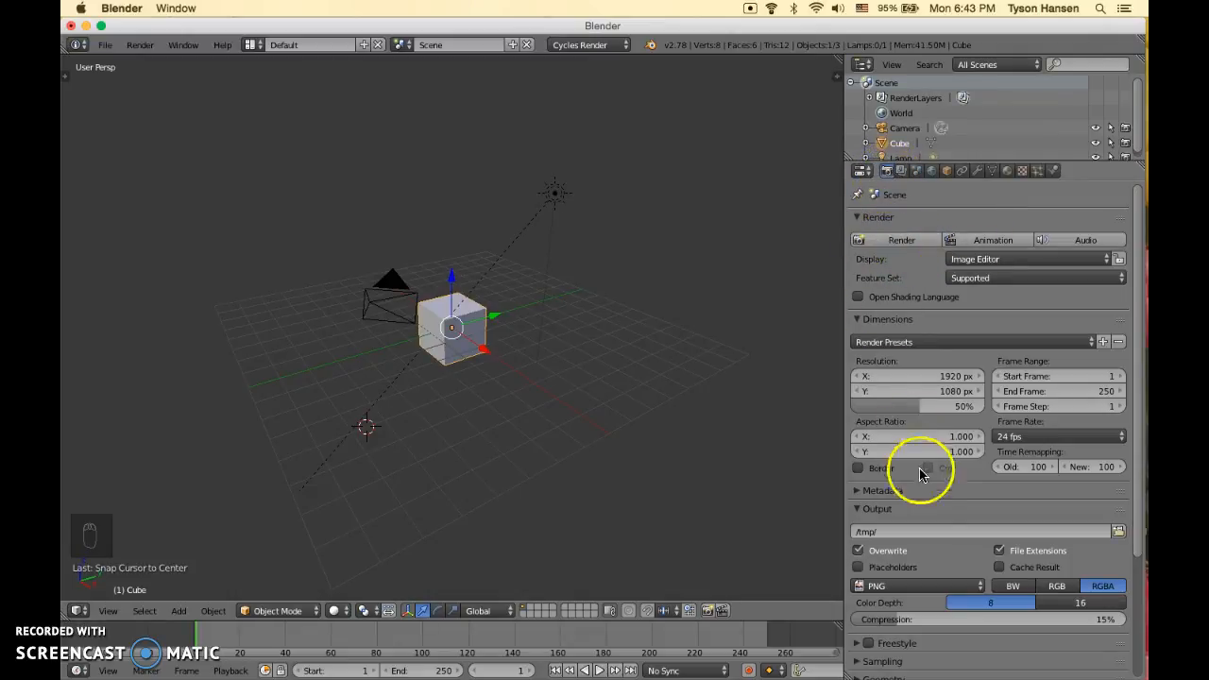
{"action": "scroll", "coordinate": [913, 356], "scroll_direction": "down", "scroll_amount": 2}
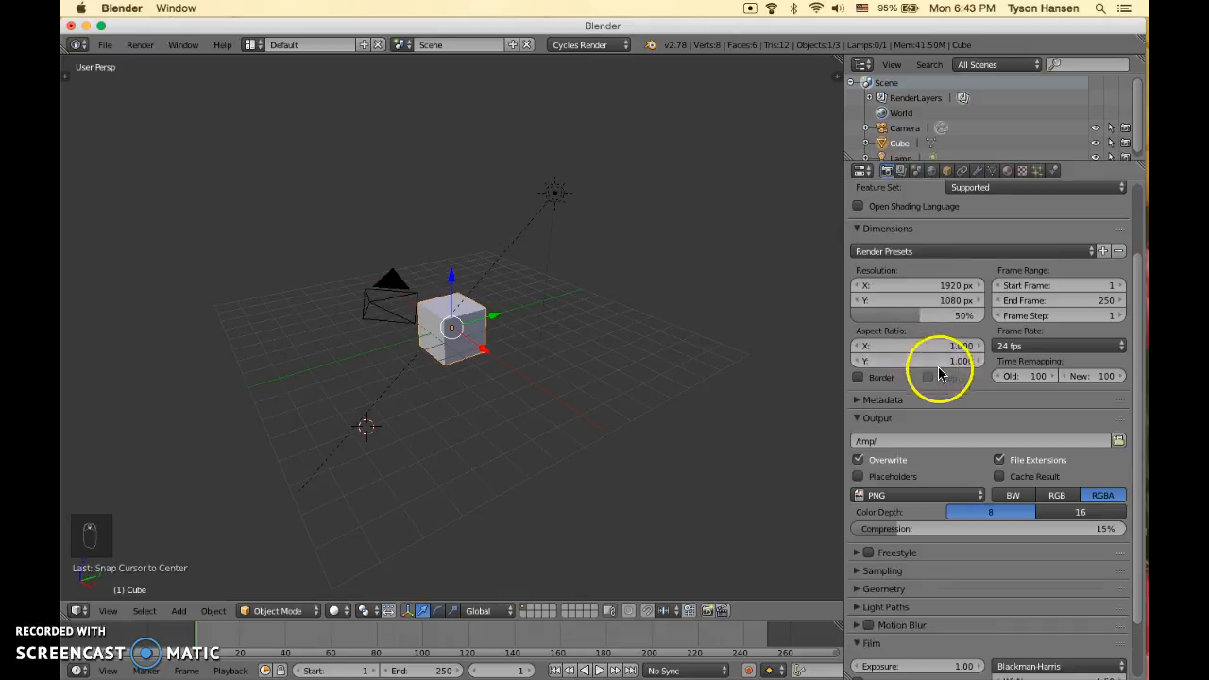
{"action": "scroll", "coordinate": [935, 387], "scroll_direction": "down", "scroll_amount": 2}
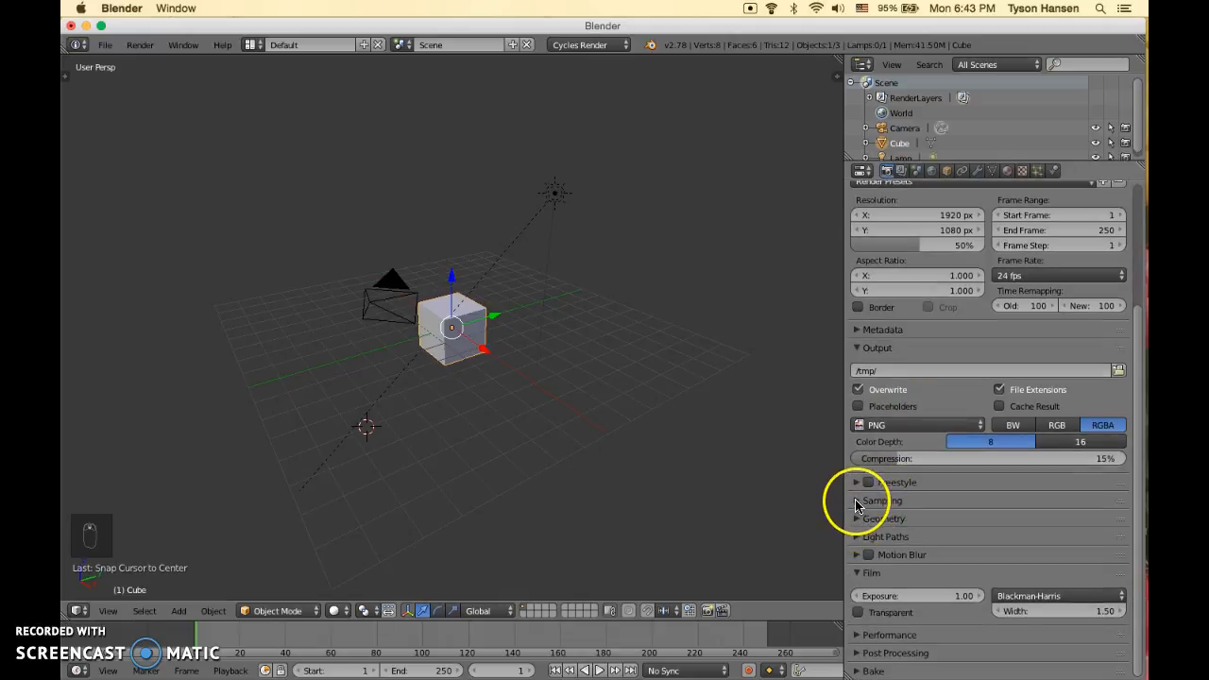
{"action": "left_click", "coordinate": [859, 502]}
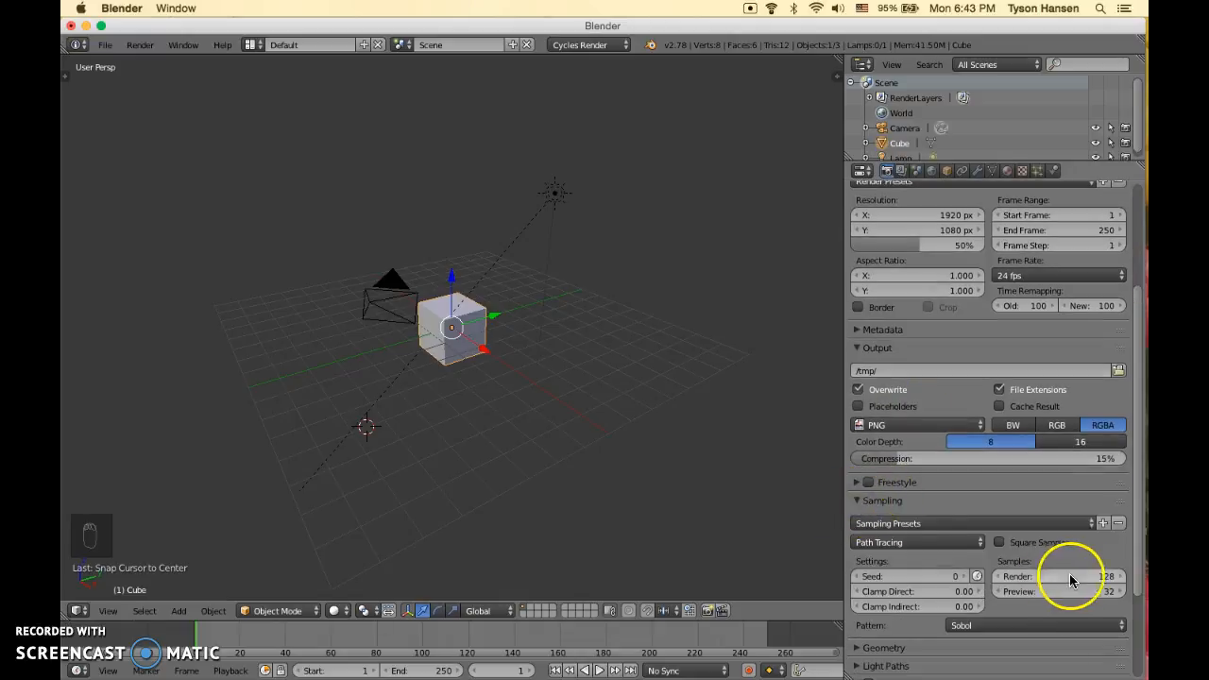
{"action": "left_click", "coordinate": [1074, 577]}
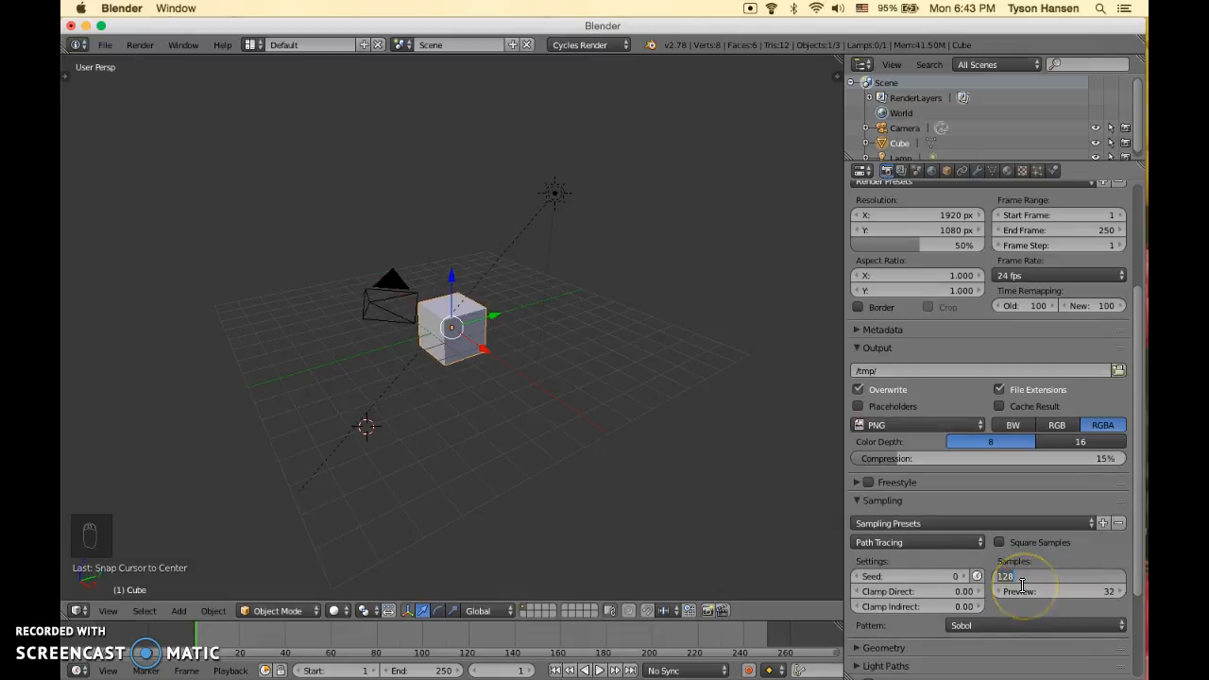
{"action": "type", "text": "3"}
{"action": "key", "text": "Return"}
Select the camera, look through it and render the scene as a still image
{"action": "scroll", "coordinate": [1020, 567], "scroll_direction": "up", "scroll_amount": 5}
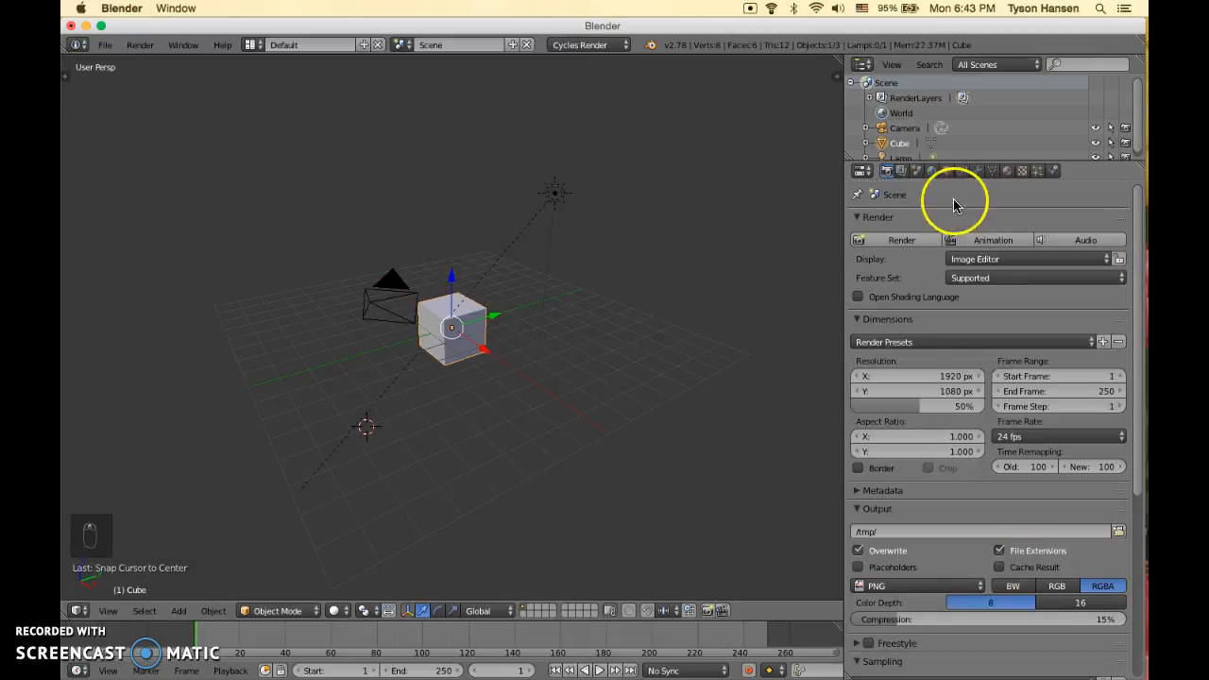
{"action": "right_click", "coordinate": [397, 293]}
{"action": "middle_click_drag", "start_coordinate": [423, 263], "coordinate": [413, 265]}
{"action": "key", "text": "KP_0"}
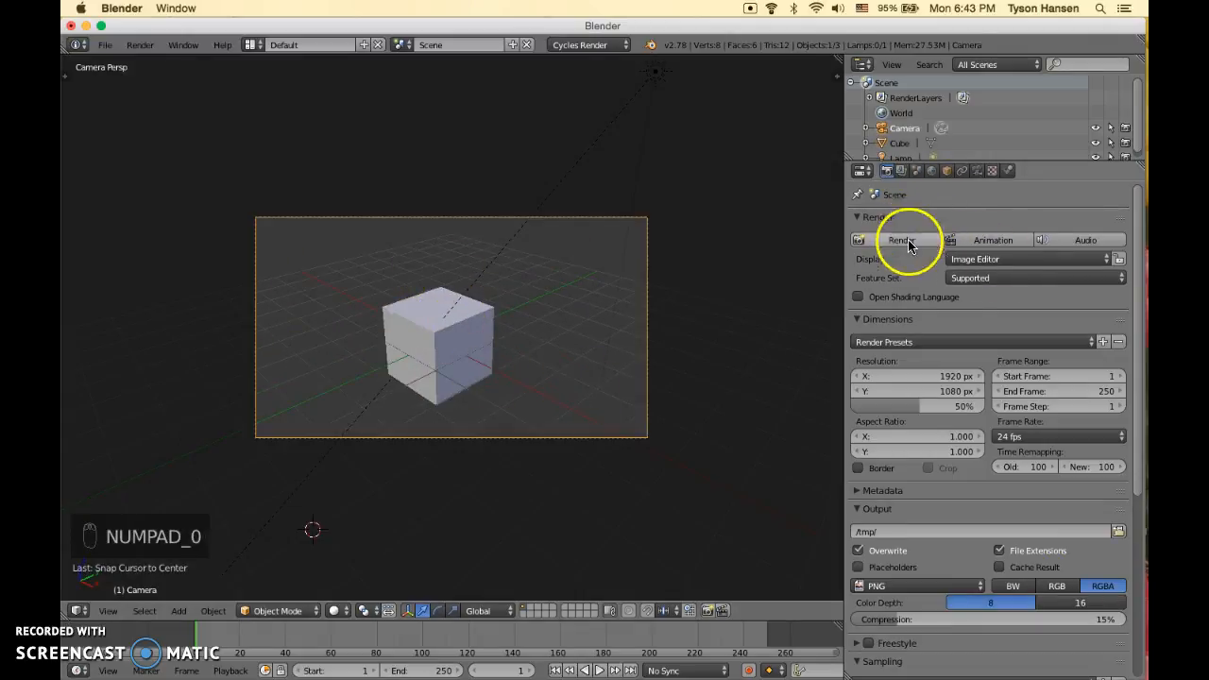
{"action": "left_click", "coordinate": [902, 240]}
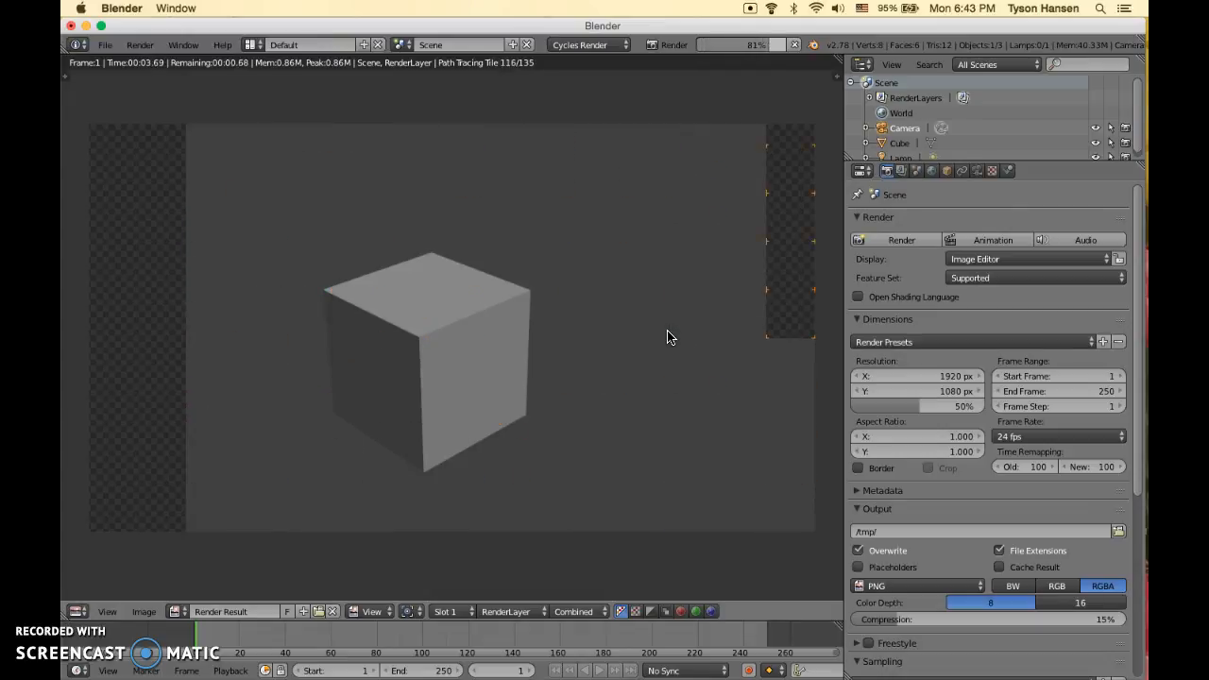
Review the Sampling settings and make the timeline area slightly taller
{"action": "scroll", "coordinate": [950, 472], "scroll_direction": "down", "scroll_amount": 5}
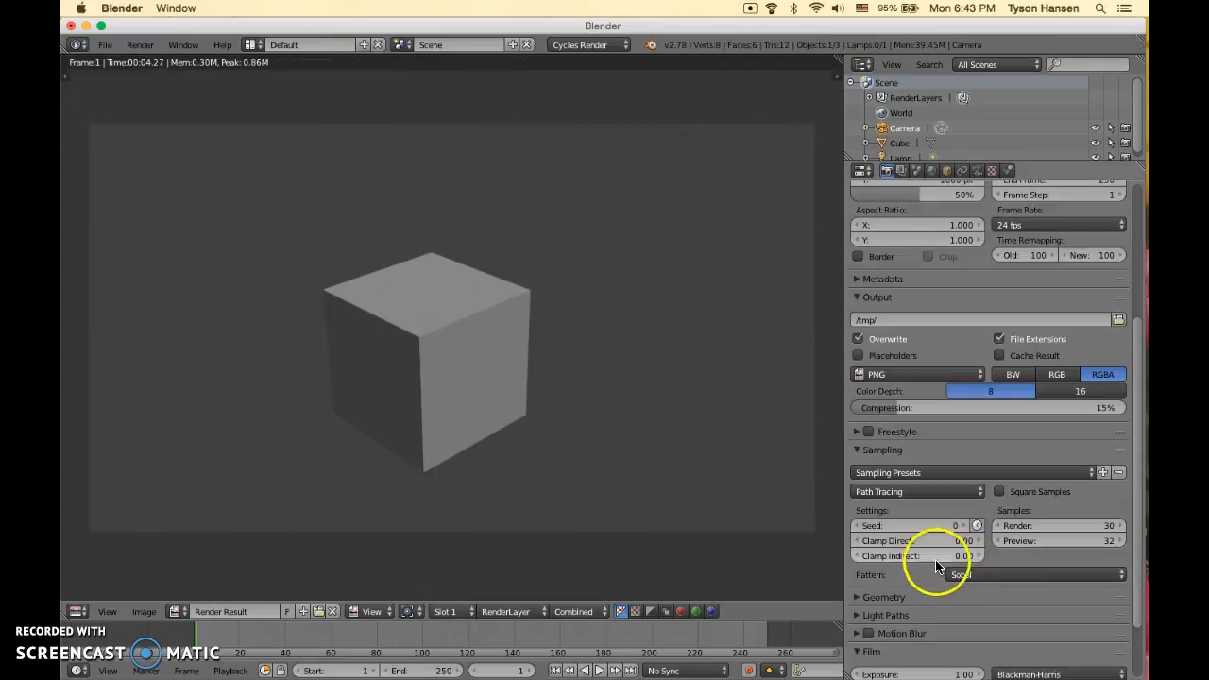
{"action": "scroll", "coordinate": [898, 553], "scroll_direction": "down", "scroll_amount": 2}
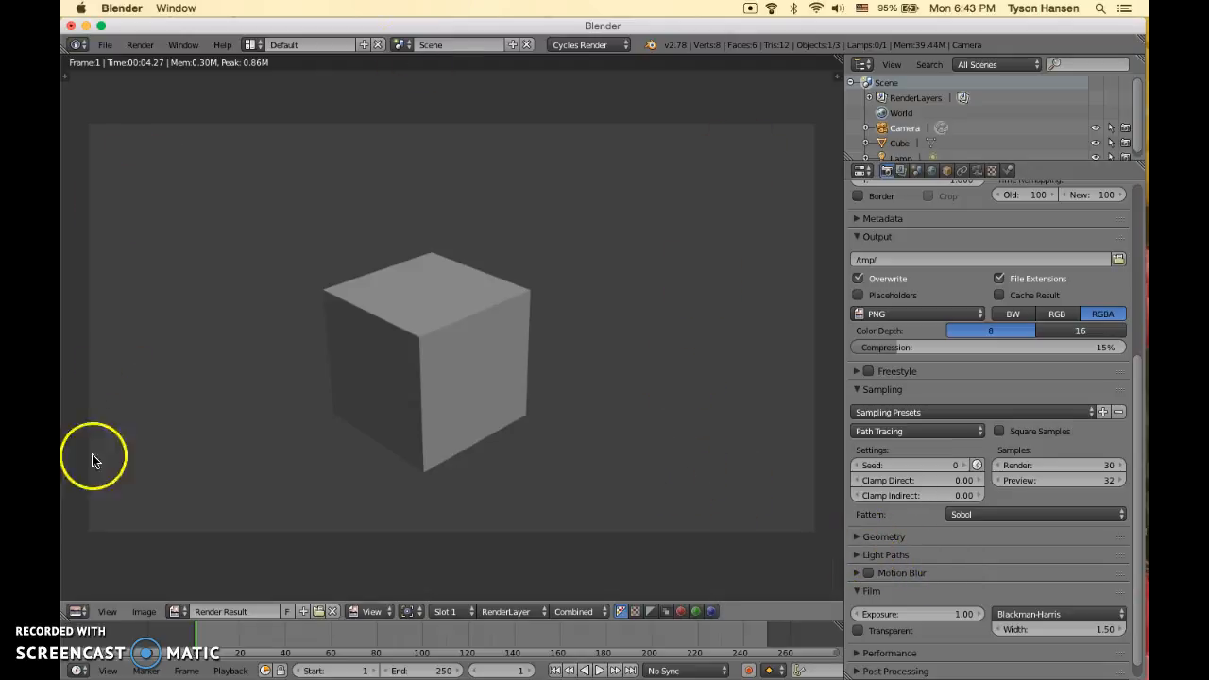
{"action": "mouse_move", "coordinate": [250, 21]}
{"action": "left_mouse_down"}
{"action": "mouse_move", "coordinate": [263, 19]}
{"action": "mouse_move", "coordinate": [251, 17]}
{"action": "left_mouse_up"}
{"action": "left_click_drag", "start_coordinate": [196, 620], "coordinate": [201, 598]}
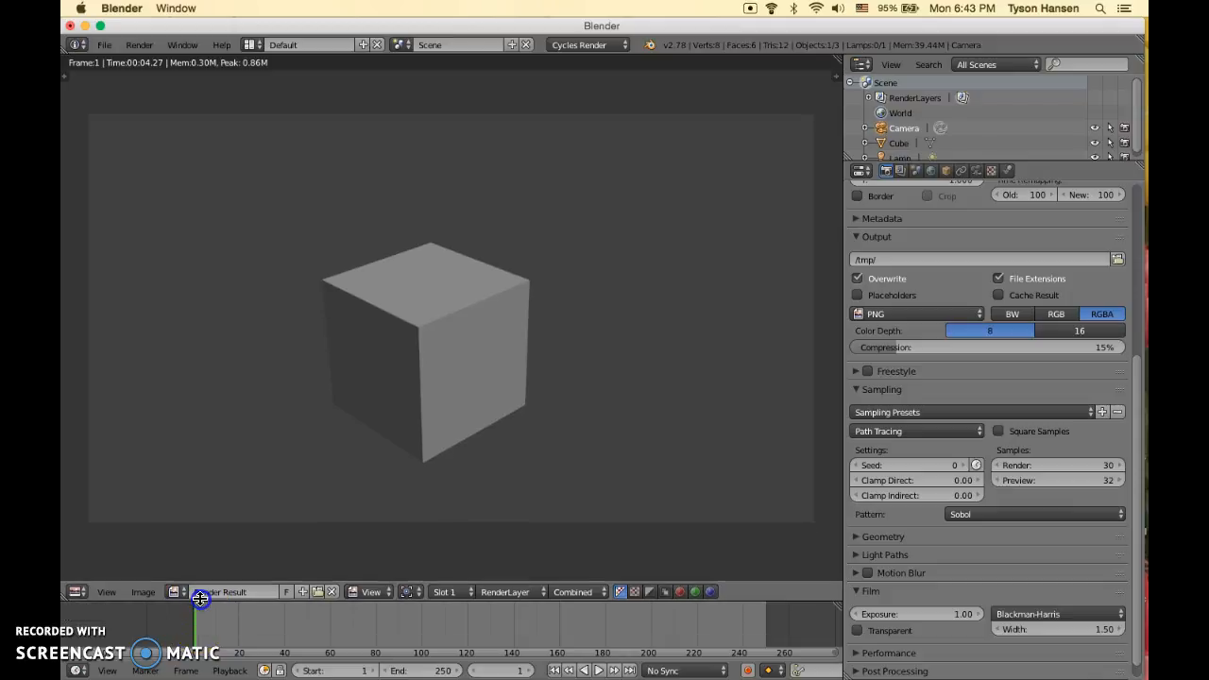
Expand the Light Paths render settings to examine the bounce and caustics options, then collapse them
{"action": "left_click", "coordinate": [75, 592]}
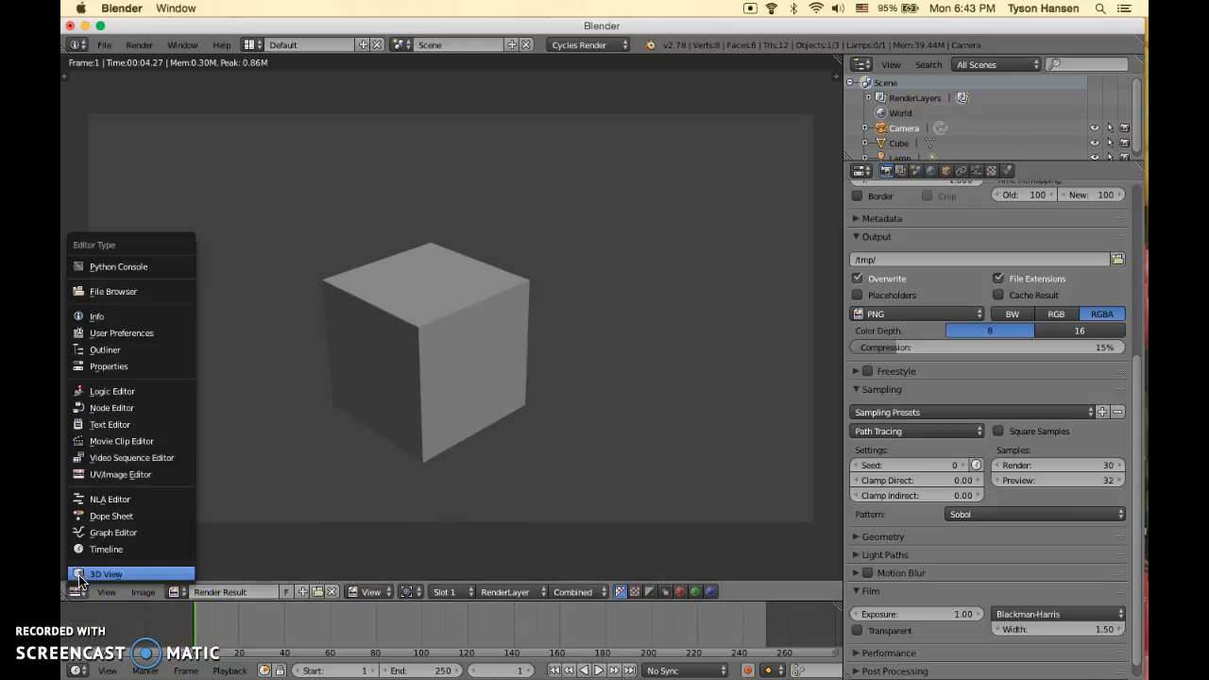
{"action": "left_click", "coordinate": [855, 554]}
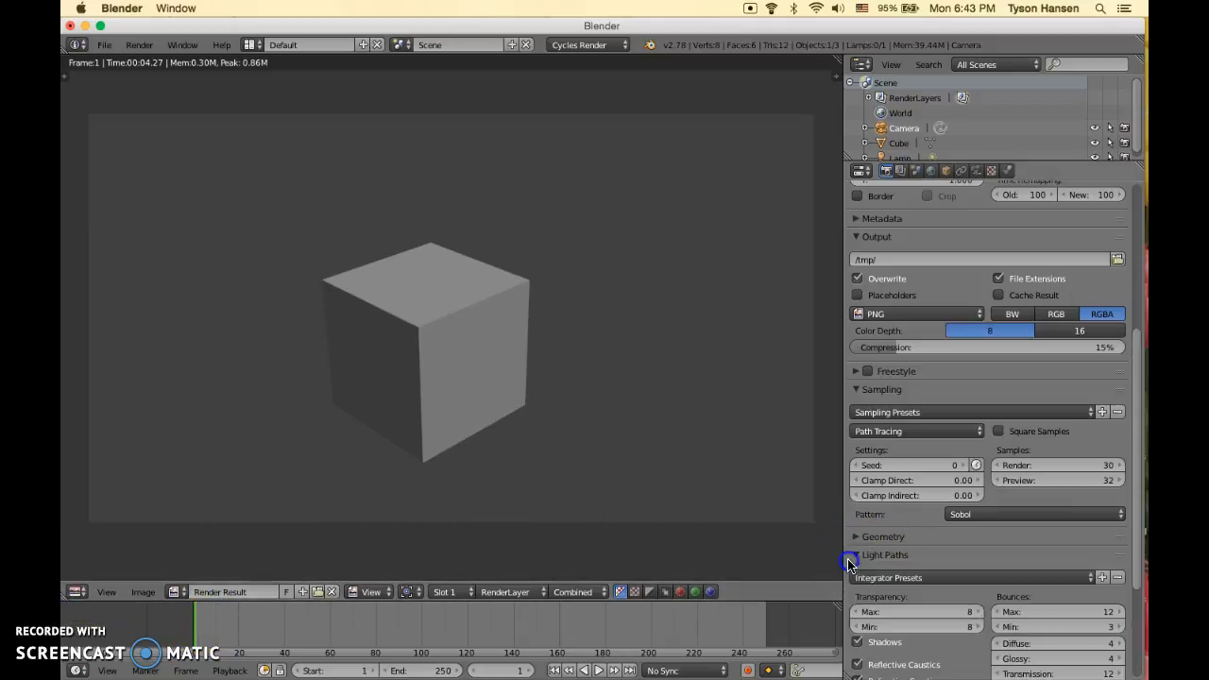
{"action": "scroll", "coordinate": [921, 565], "scroll_direction": "down", "scroll_amount": 5}
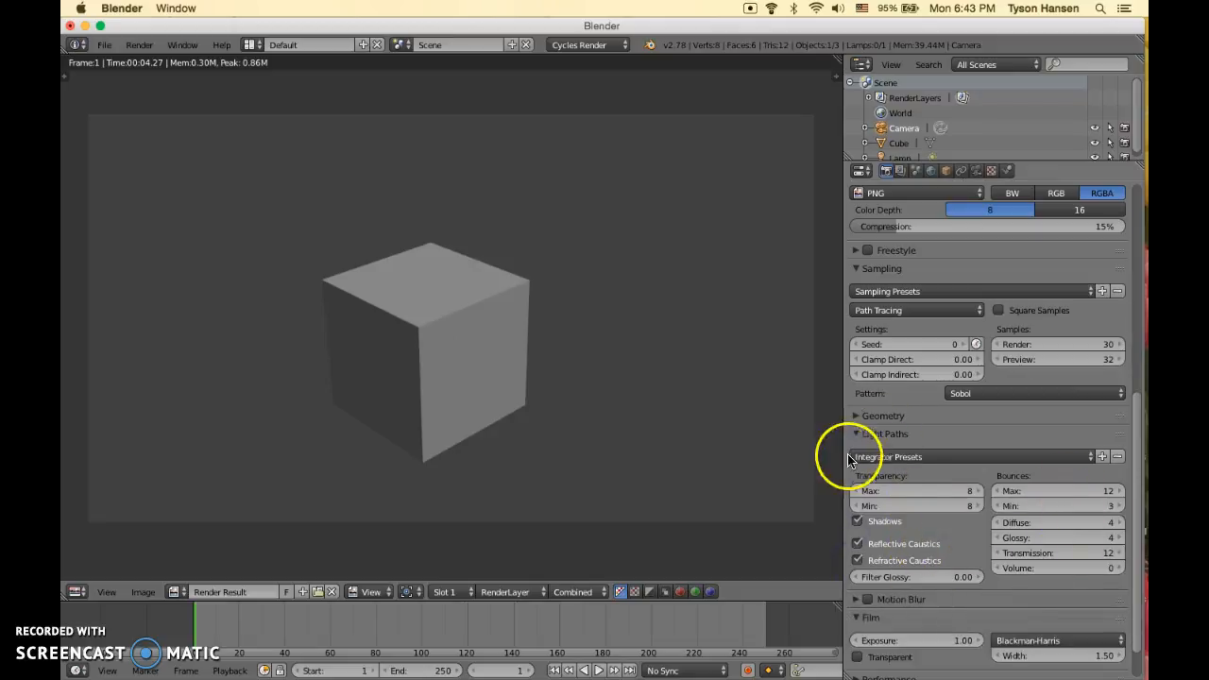
{"action": "left_click", "coordinate": [853, 433]}
Switch the area showing the render result back to the 3D View editor
{"action": "left_click", "coordinate": [76, 593]}
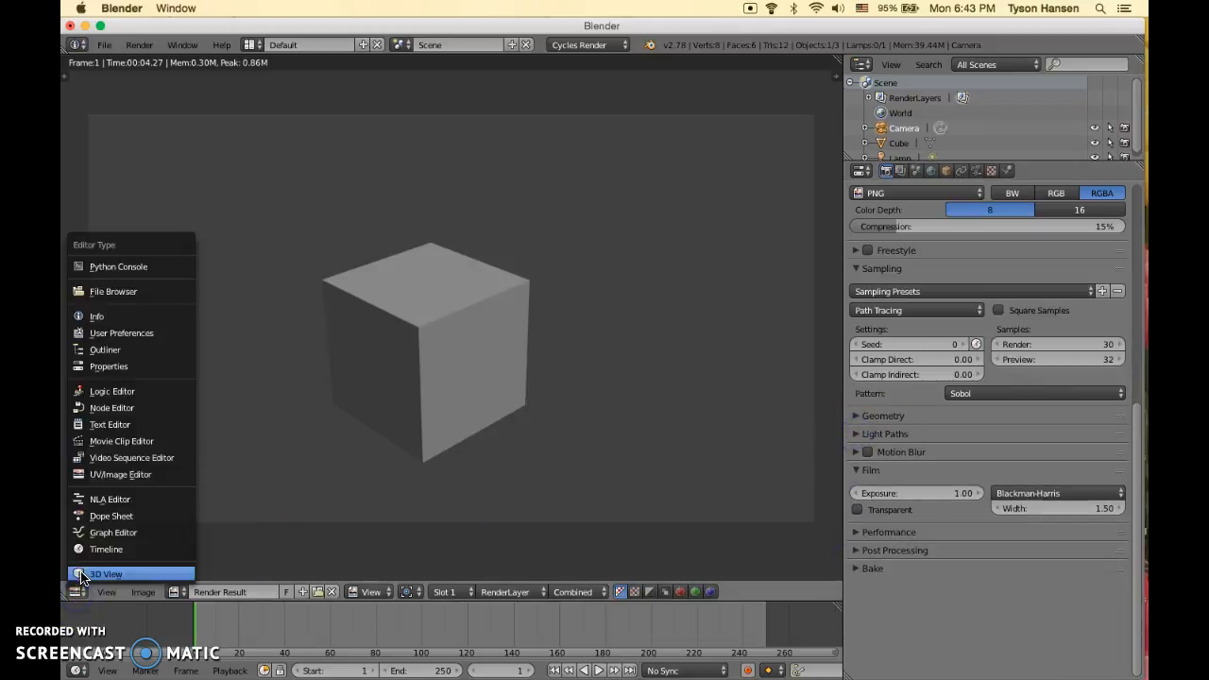
{"action": "left_click", "coordinate": [104, 573]}
{"action": "middle_click_drag", "start_coordinate": [756, 276], "coordinate": [707, 286]}
{"action": "scroll", "coordinate": [699, 286], "scroll_direction": "down", "scroll_amount": 3}
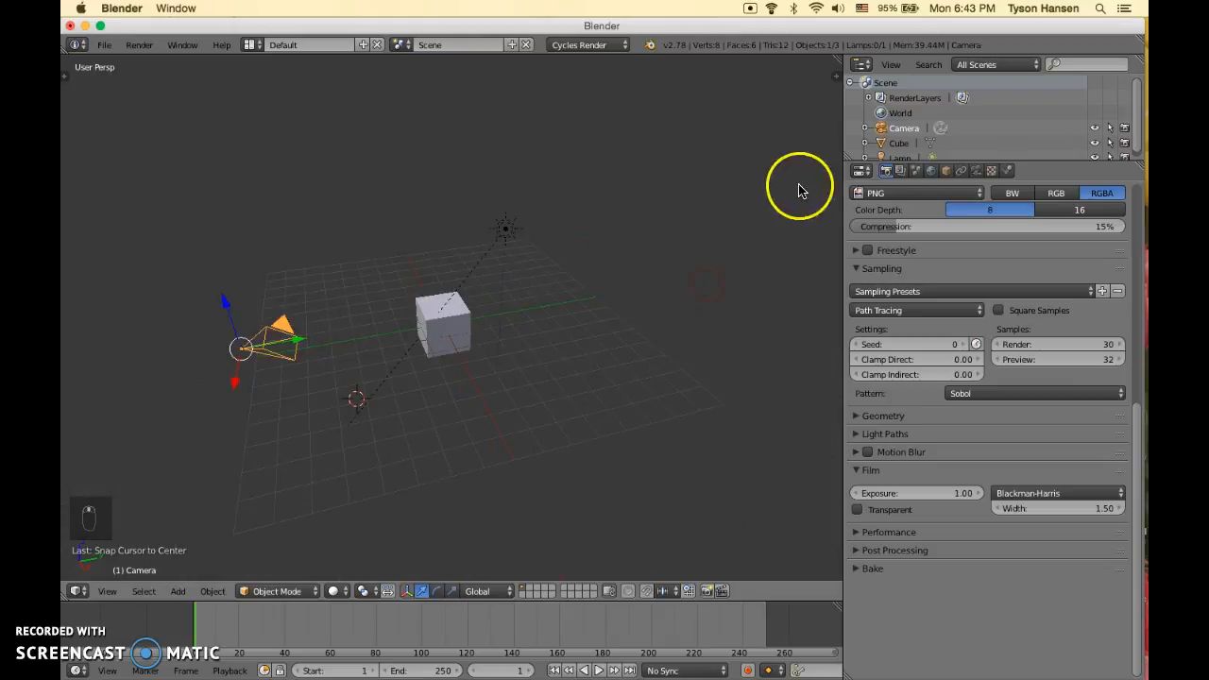
Show the render layer settings and select the cube in the 3D view
{"action": "left_click", "coordinate": [901, 171]}
{"action": "middle_click_drag", "start_coordinate": [435, 356], "coordinate": [455, 330]}
{"action": "right_click", "coordinate": [455, 329]}
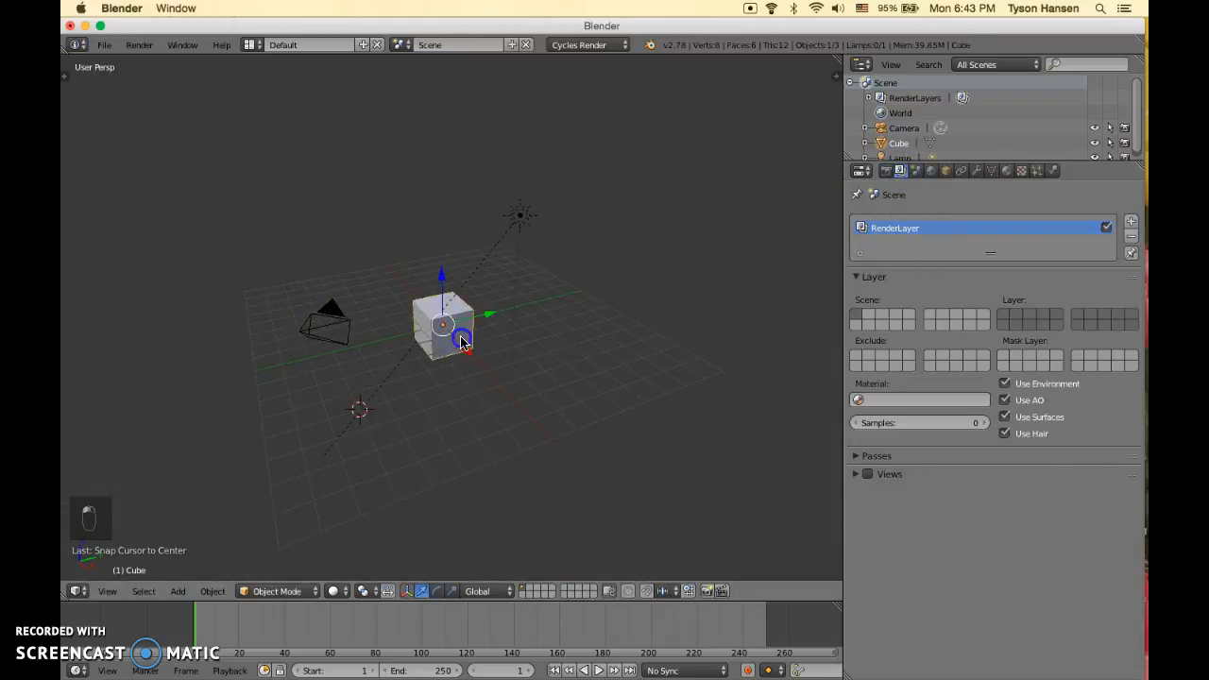
{"action": "scroll", "coordinate": [491, 370], "scroll_direction": "up", "scroll_amount": 3}
{"action": "scroll", "coordinate": [490, 371], "scroll_direction": "down", "scroll_amount": 1}
{"action": "scroll", "coordinate": [490, 370], "scroll_direction": "down", "scroll_amount": 1}
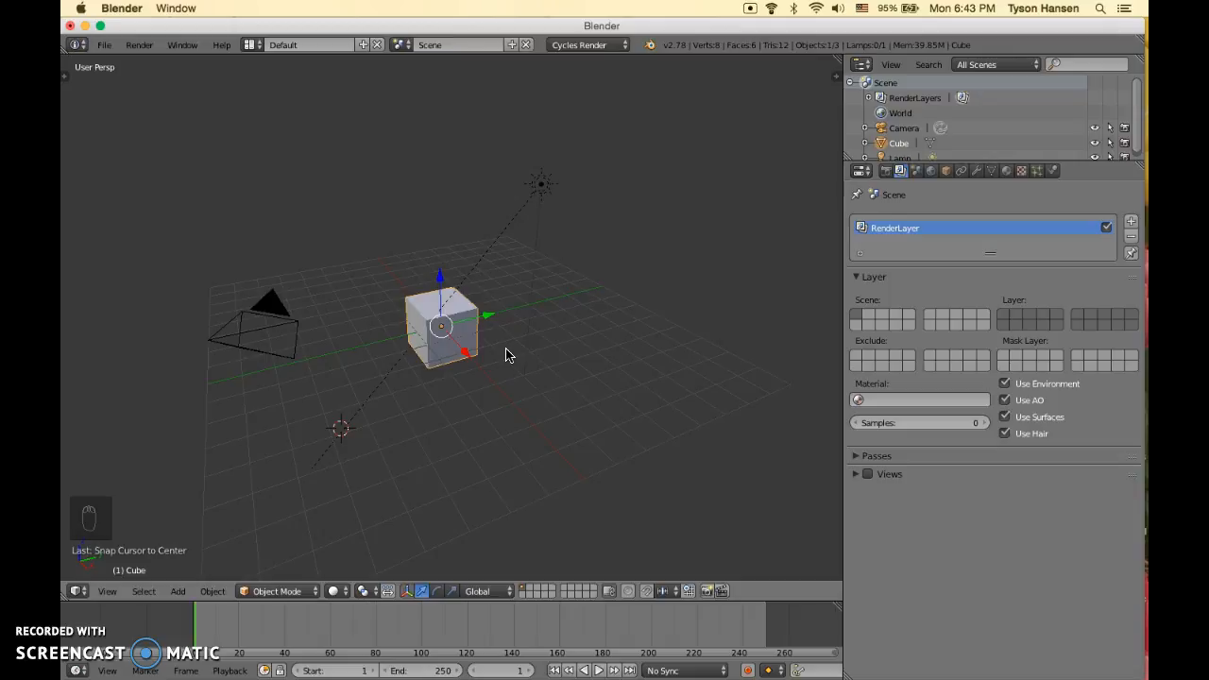
Show the scene's Gravity settings and move the cube up about 5.44 units along Z
{"action": "left_click", "coordinate": [916, 170]}
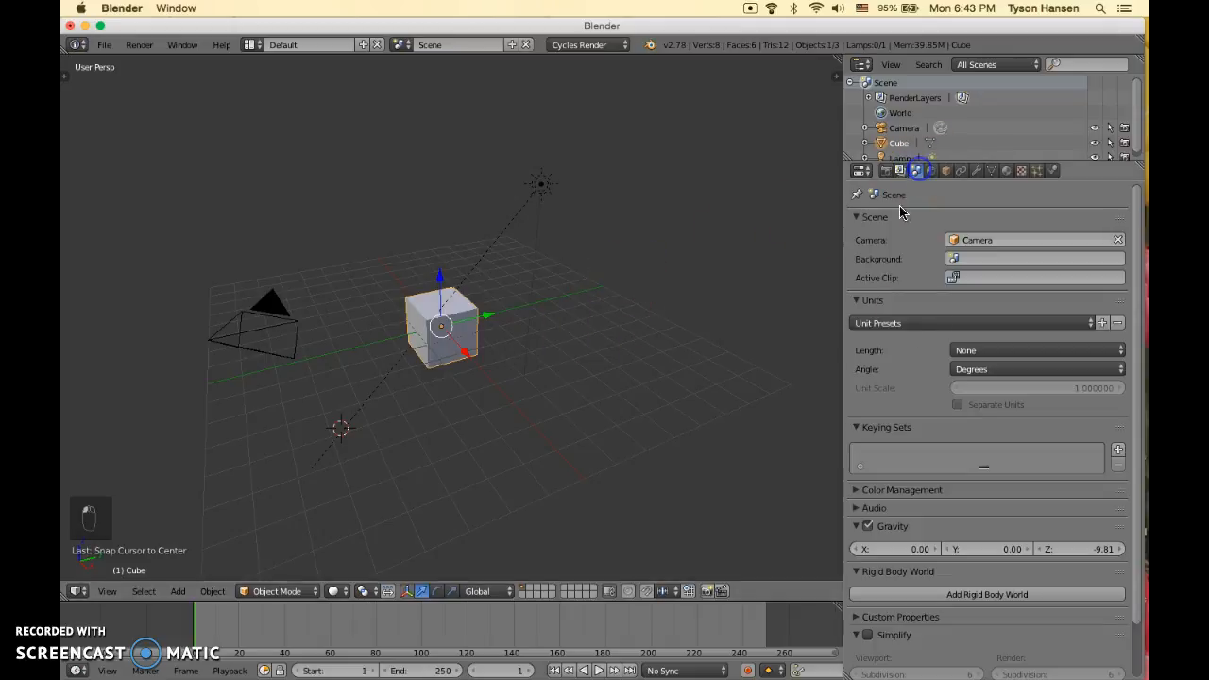
{"action": "scroll", "coordinate": [907, 397], "scroll_direction": "down", "scroll_amount": 3}
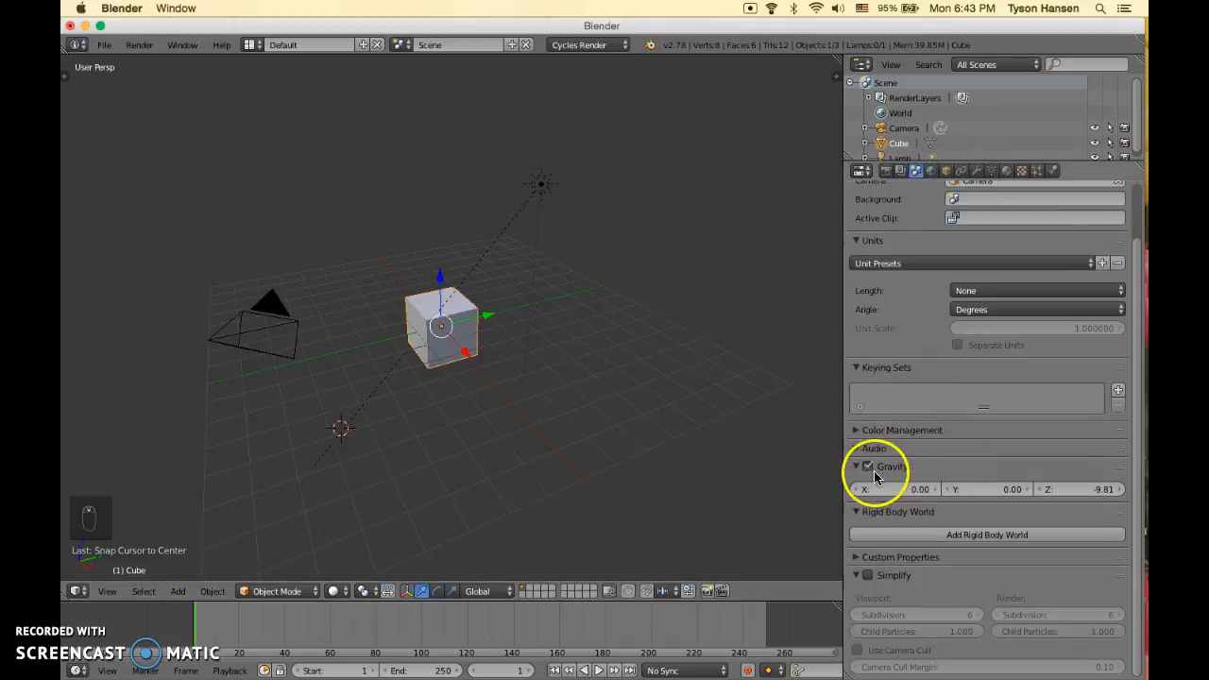
{"action": "right_click", "coordinate": [440, 339]}
{"action": "left_click_drag", "start_coordinate": [439, 281], "coordinate": [440, 142]}
Show the rigid body physics tools in the 3D view and make the cube an active rigid body
{"action": "key", "text": "t"}
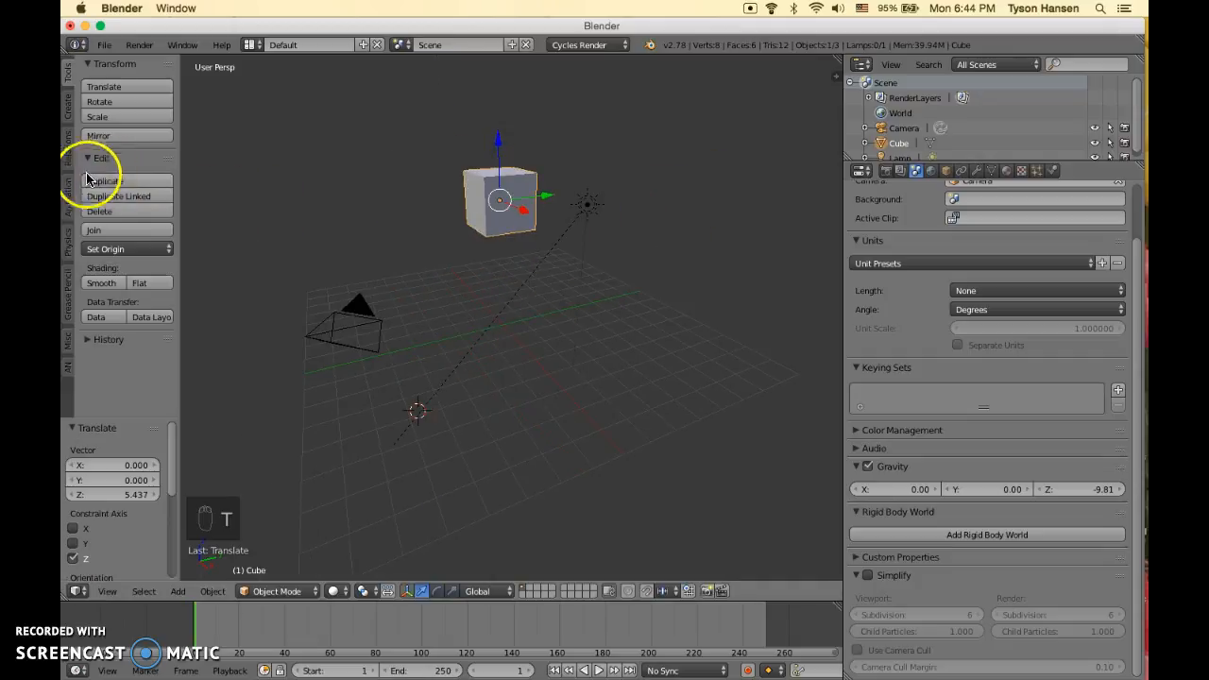
{"action": "left_click", "coordinate": [68, 238]}
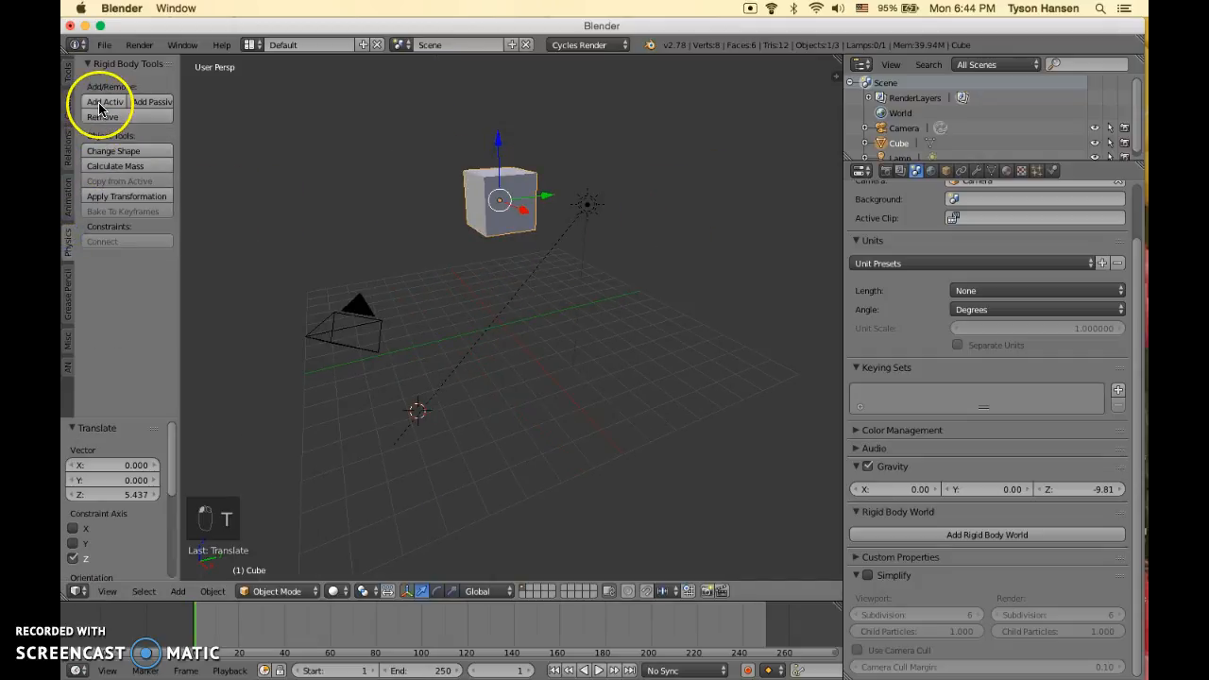
{"action": "key", "text": "t"}
{"action": "key", "text": "t"}
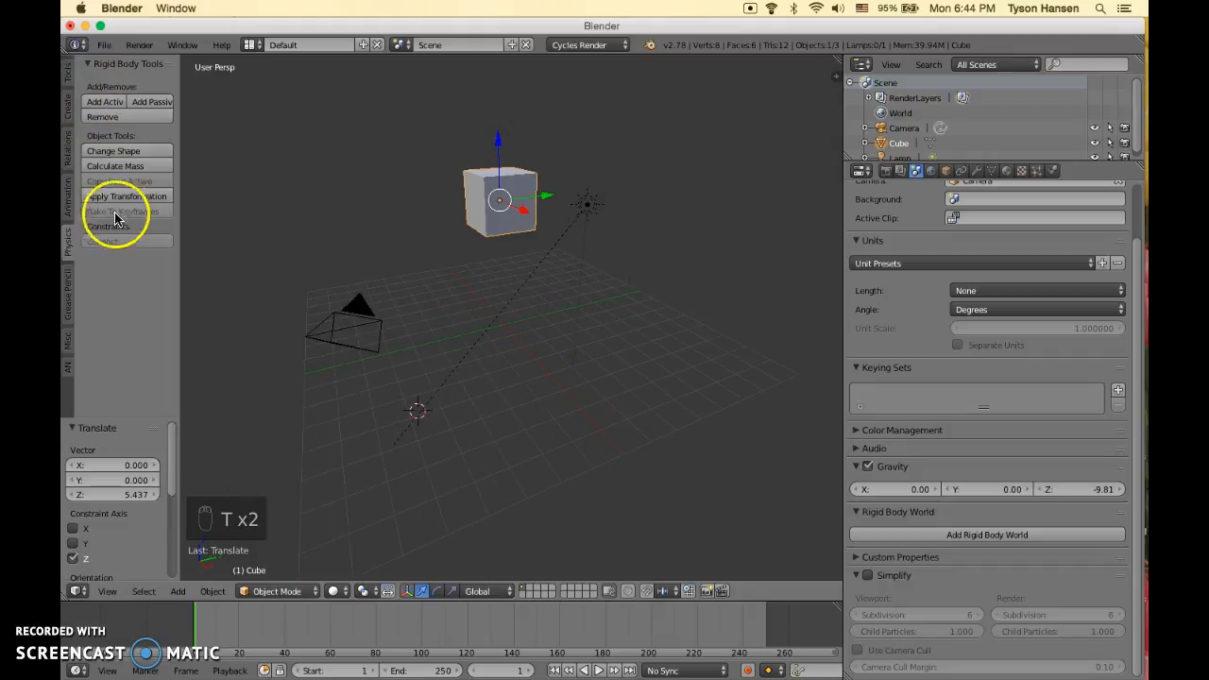
{"action": "left_click", "coordinate": [106, 102]}
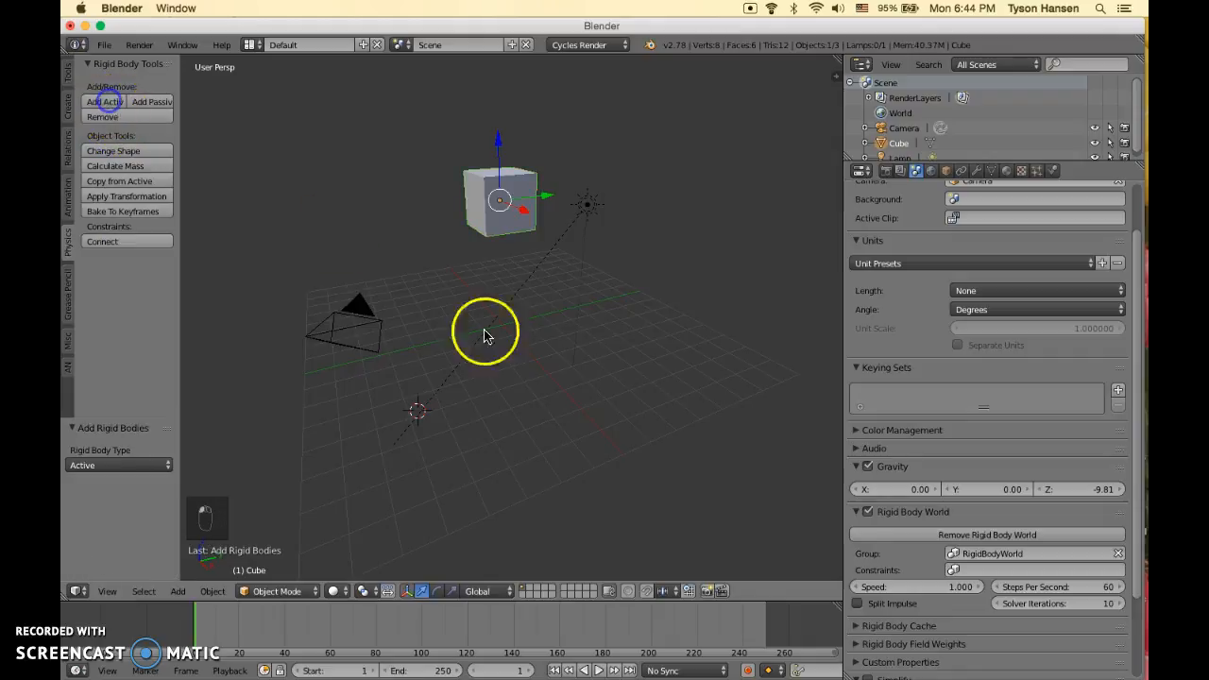
Snap the 3D cursor to the scene centre, add a plane there and scale it up by about 5.925
{"action": "key", "text": "shift+s"}
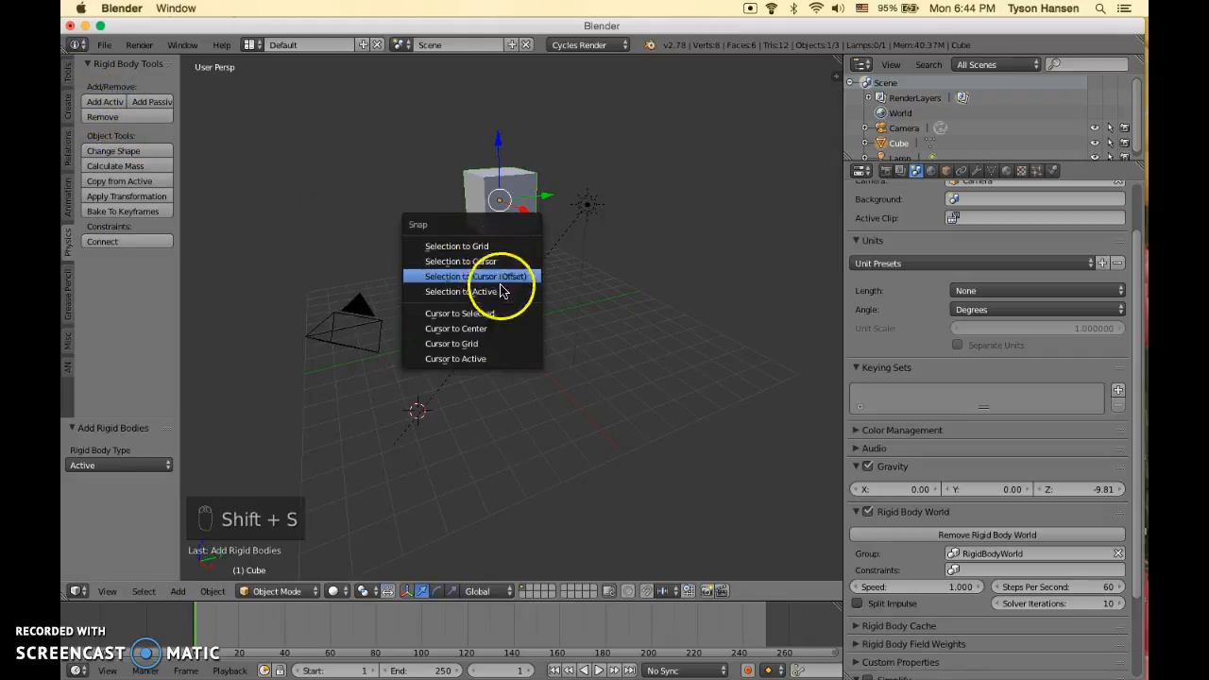
{"action": "left_click", "coordinate": [497, 327]}
{"action": "key", "text": "shift+a"}
{"action": "mouse_move", "coordinate": [496, 326]}
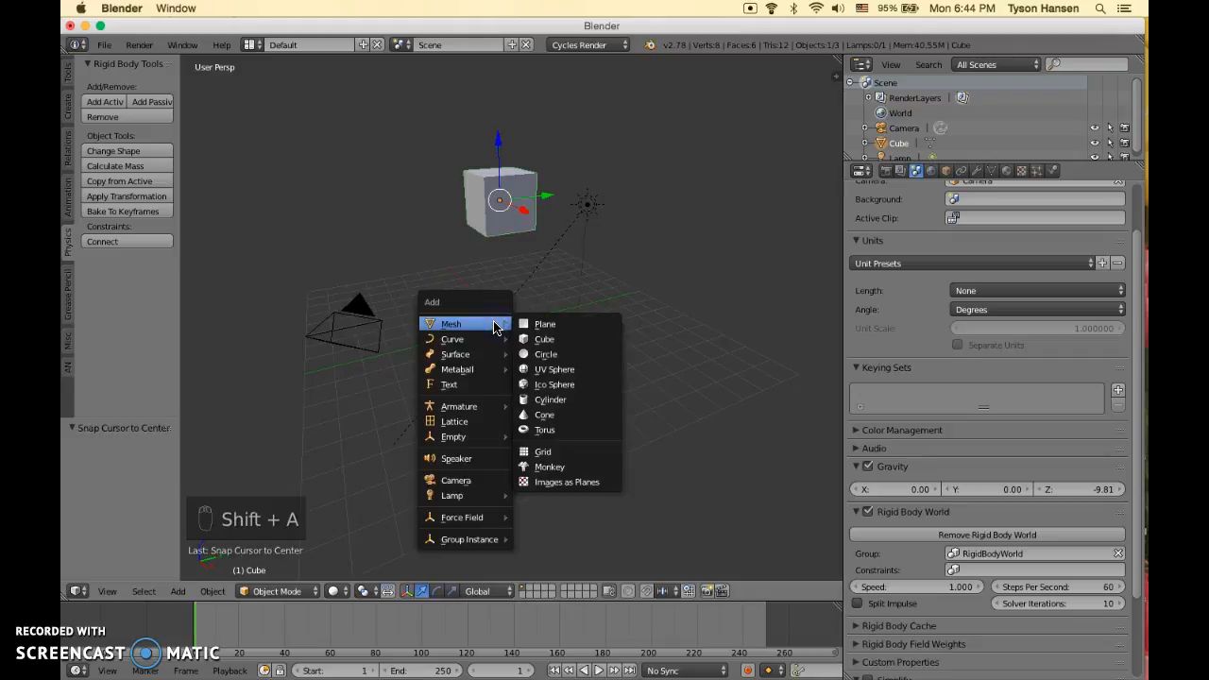
{"action": "left_click", "coordinate": [553, 325]}
{"action": "key", "text": "s"}
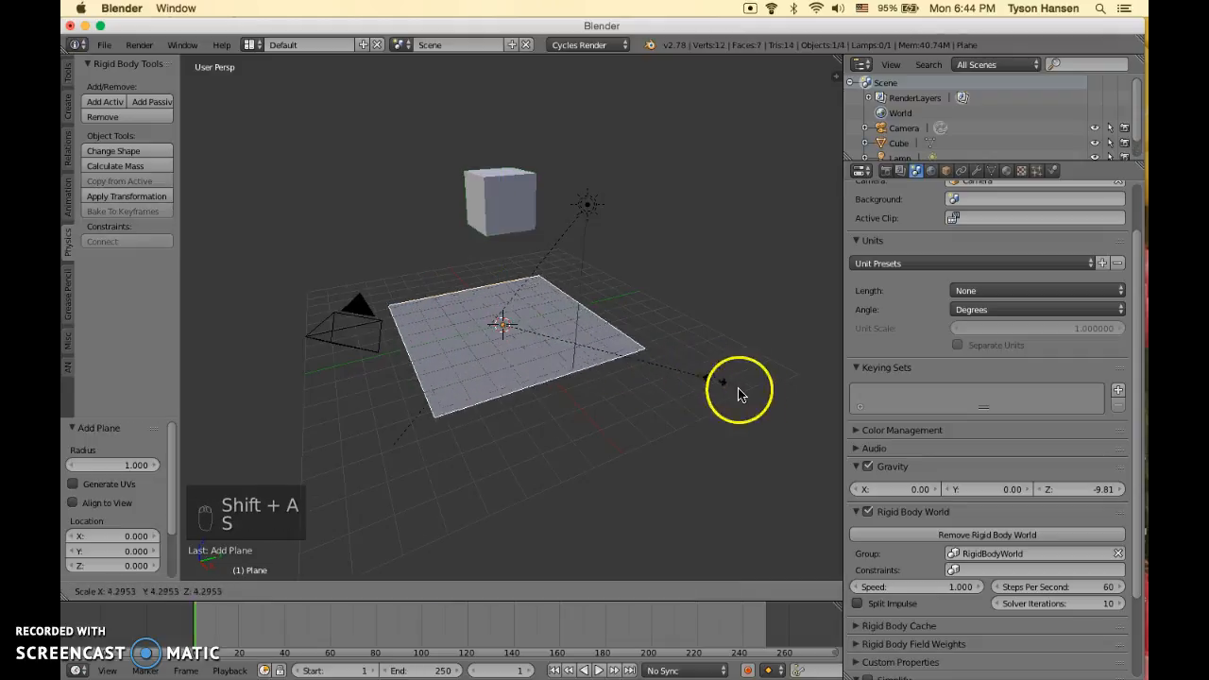
{"action": "left_click", "coordinate": [793, 409]}
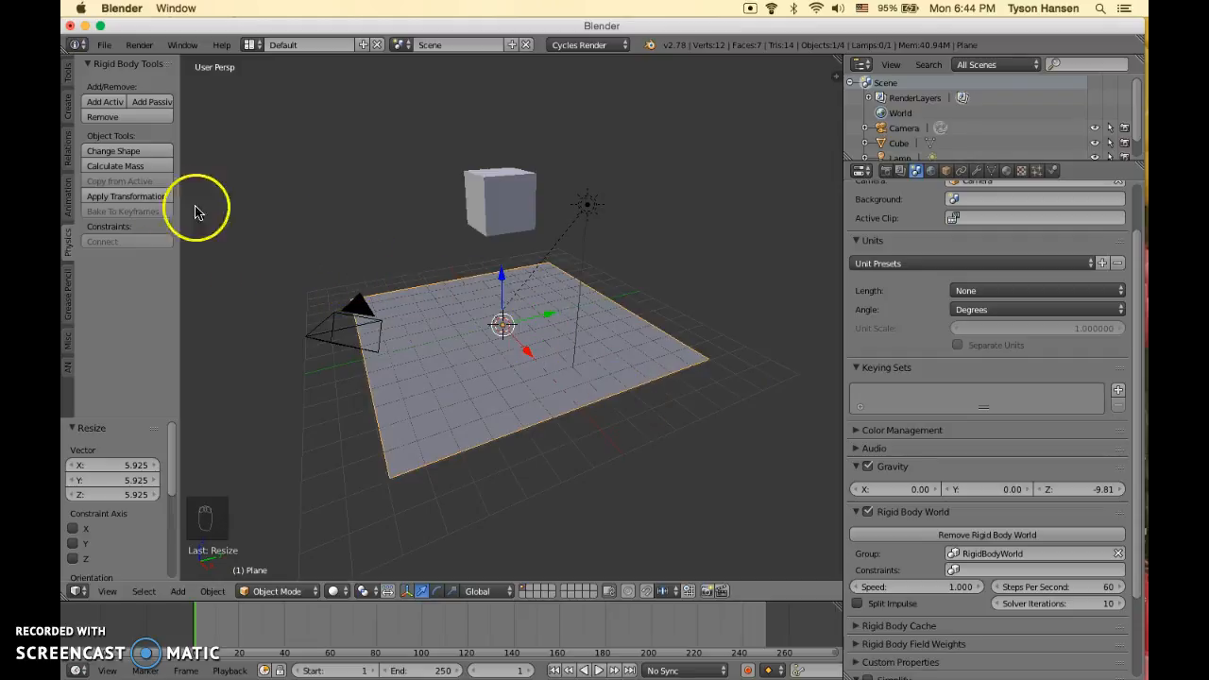
Make the plane a passive rigid body and play the animation to see the cube fall, stopping it partway
{"action": "left_click", "coordinate": [148, 102]}
{"action": "key", "text": "alt+a"}
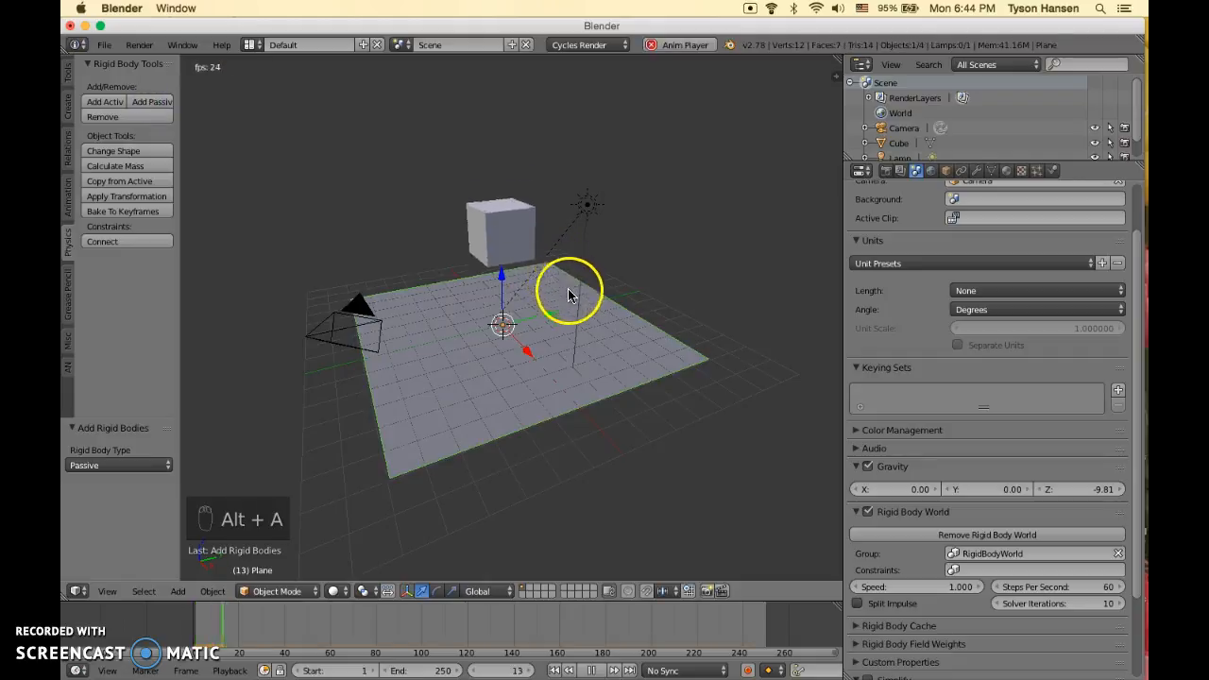
{"action": "key", "text": "alt+a"}
Raise the cube about 4.21 units along Z and tilt it with a Trackball rotation of about 48° and 10°
{"action": "right_click", "coordinate": [493, 294]}
{"action": "left_click_drag", "start_coordinate": [500, 253], "coordinate": [505, 166]}
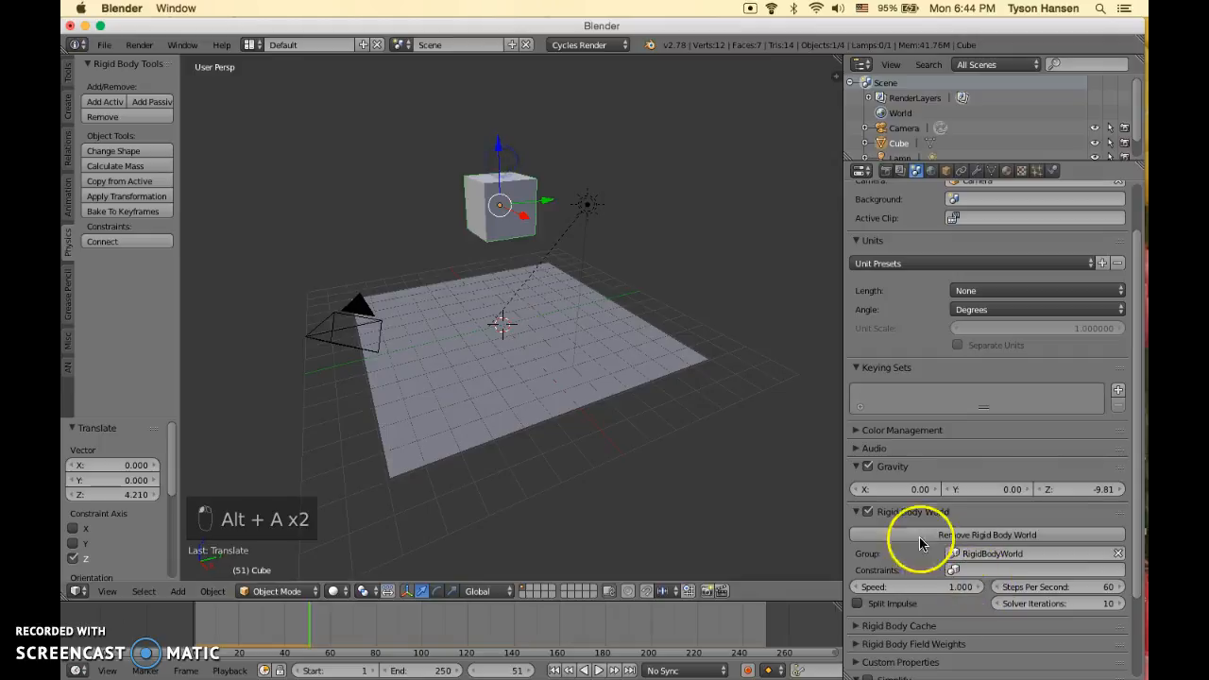
{"action": "key", "text": "r"}
{"action": "key", "text": "r"}
{"action": "left_click", "coordinate": [541, 358]}
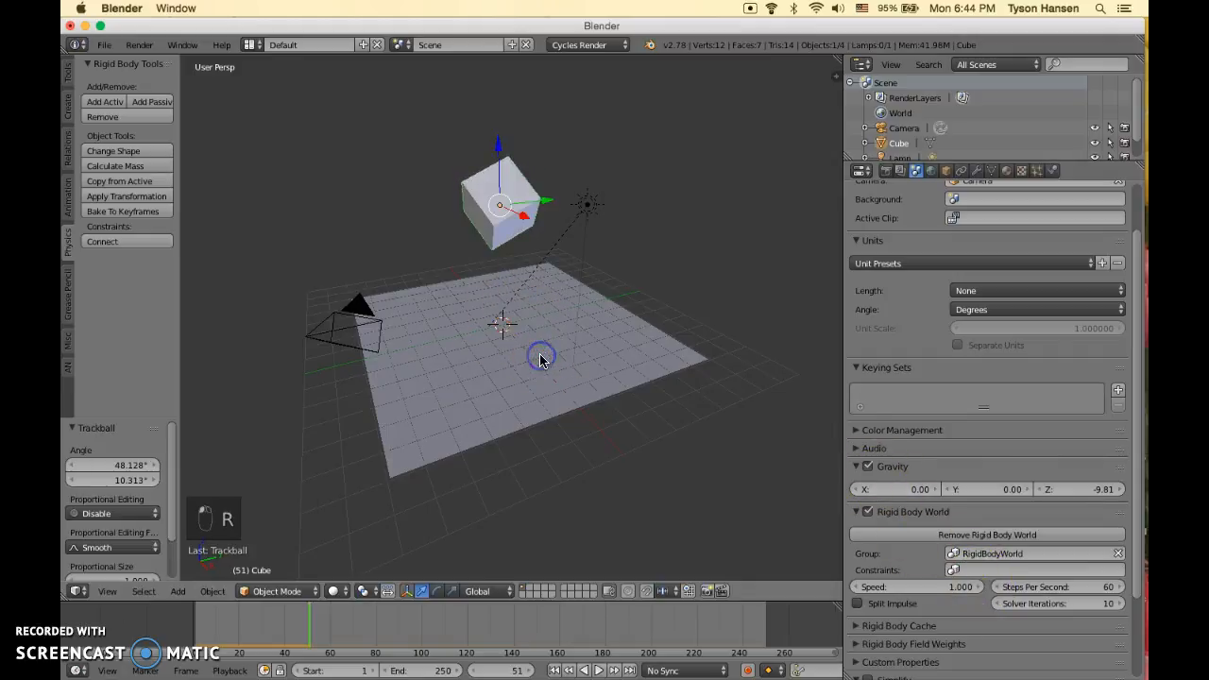
Play the rigid body simulation of the tilted cube from the first frame and stop it after the landing
{"action": "key", "text": "alt+a"}
{"action": "key", "text": "alt+a"}
{"action": "key", "text": "shift+Left"}
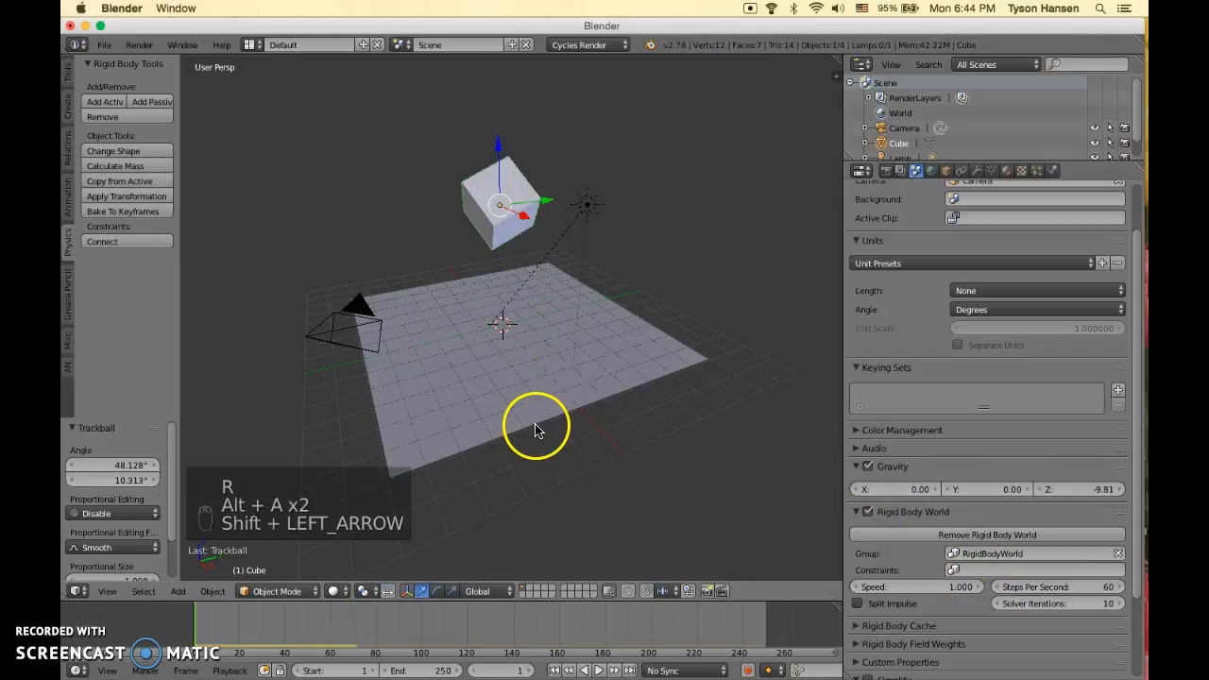
{"action": "key", "text": "alt+a"}
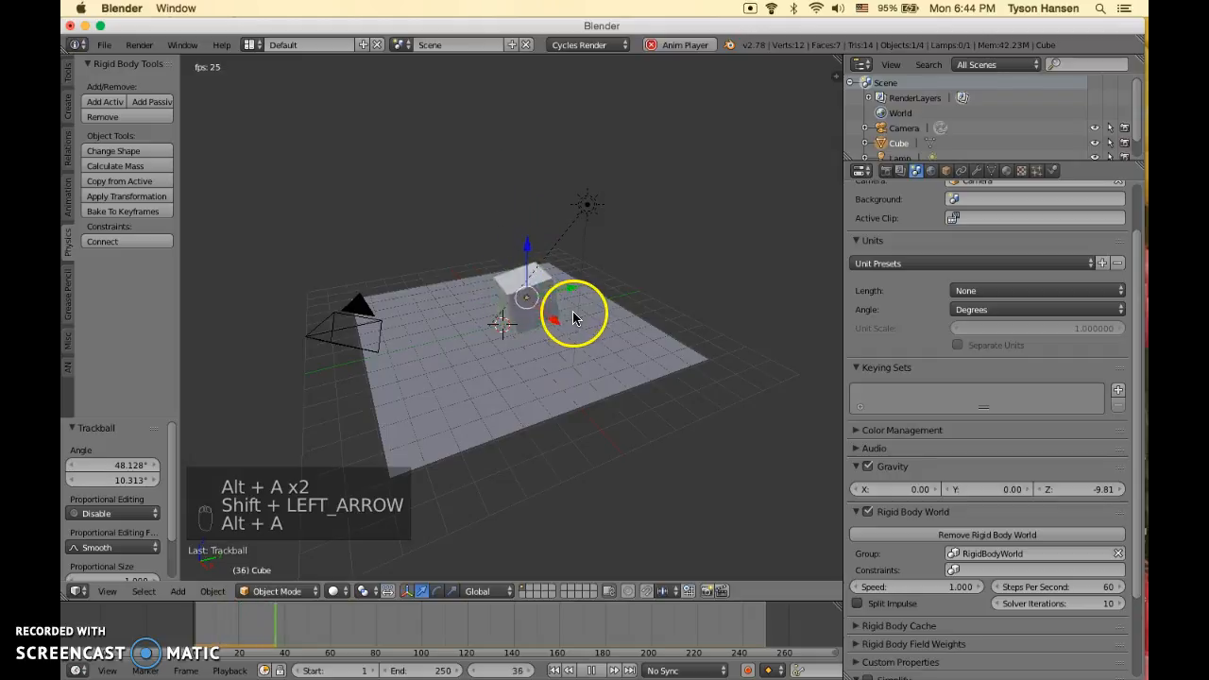
{"action": "key", "text": "alt+a"}
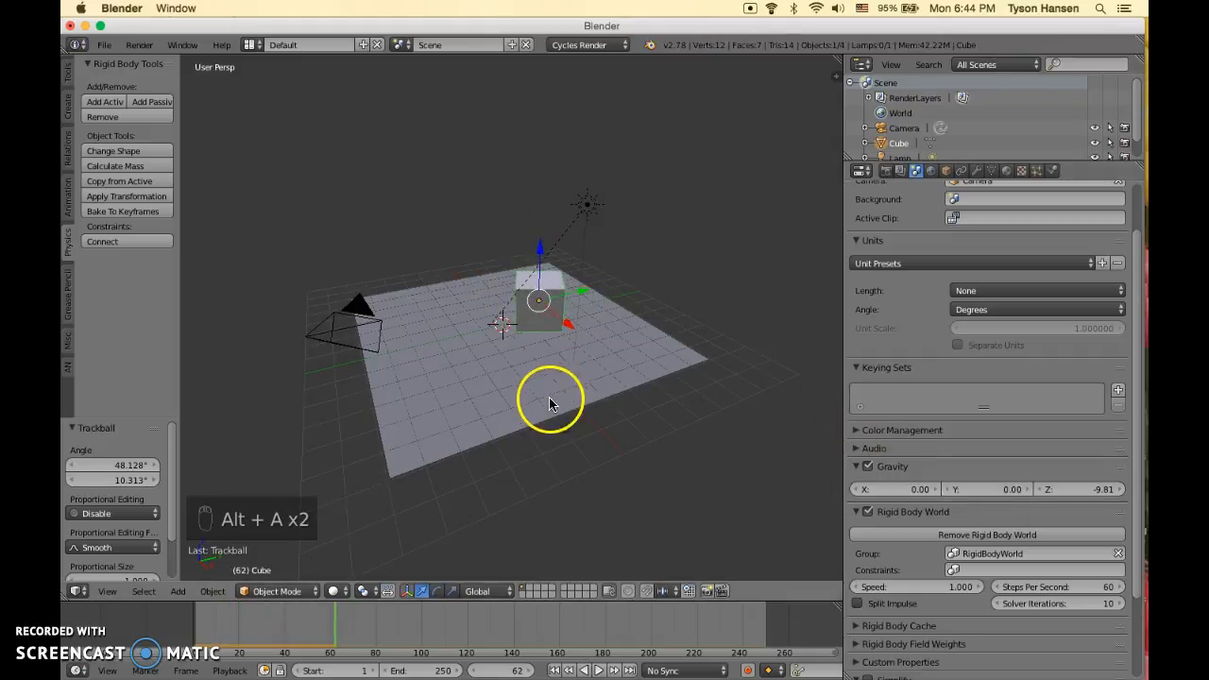
Preview the scene in Rendered shading and examine the World settings and the lamp's light settings
{"action": "left_click", "coordinate": [931, 171]}
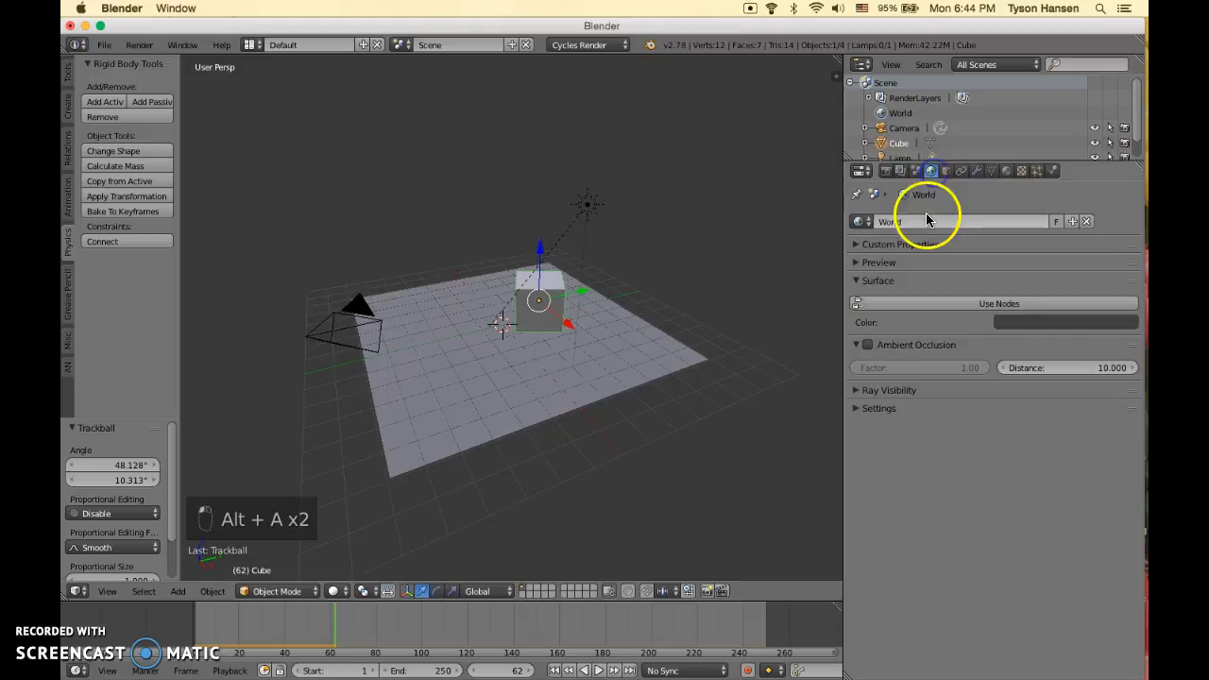
{"action": "middle_click_drag", "start_coordinate": [598, 309], "coordinate": [616, 289]}
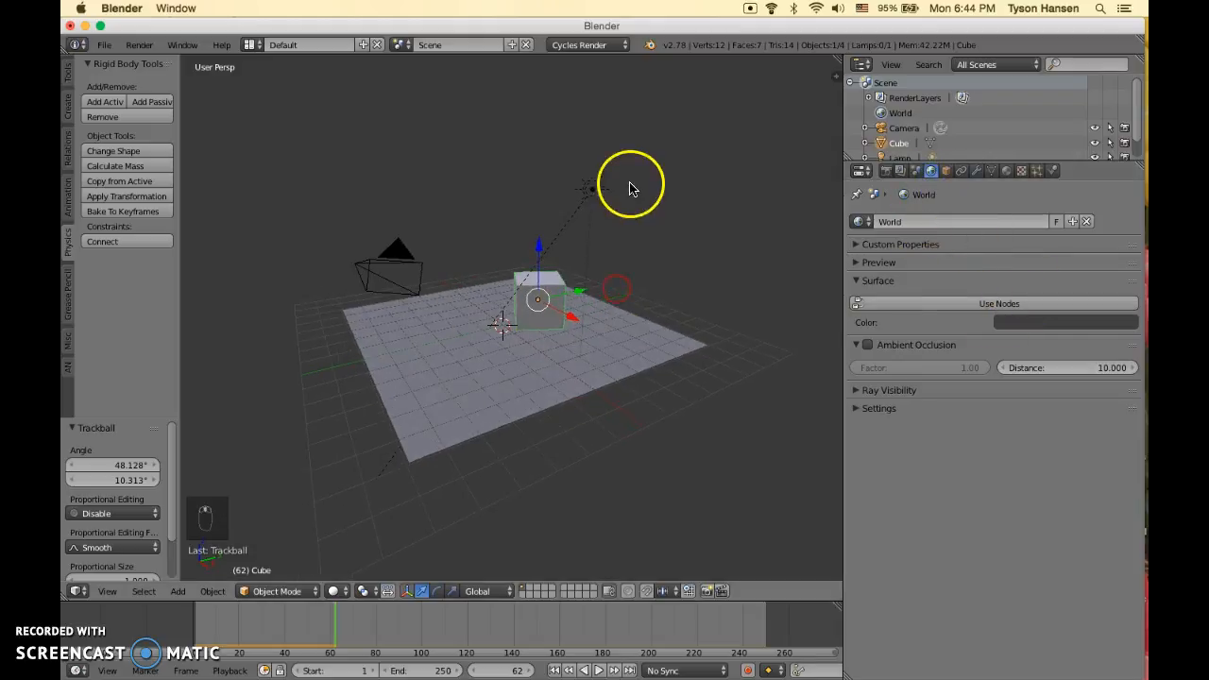
{"action": "key", "text": "shift+z"}
{"action": "middle_click_drag", "start_coordinate": [553, 188], "coordinate": [623, 268]}
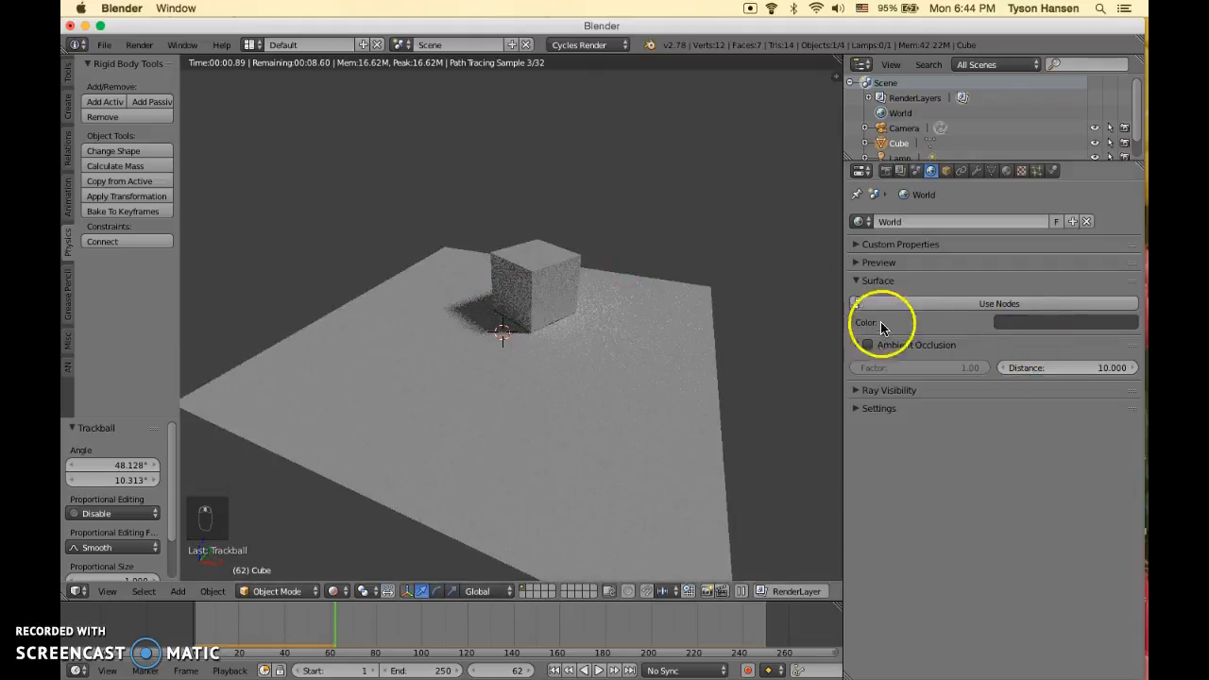
{"action": "left_click", "coordinate": [931, 156]}
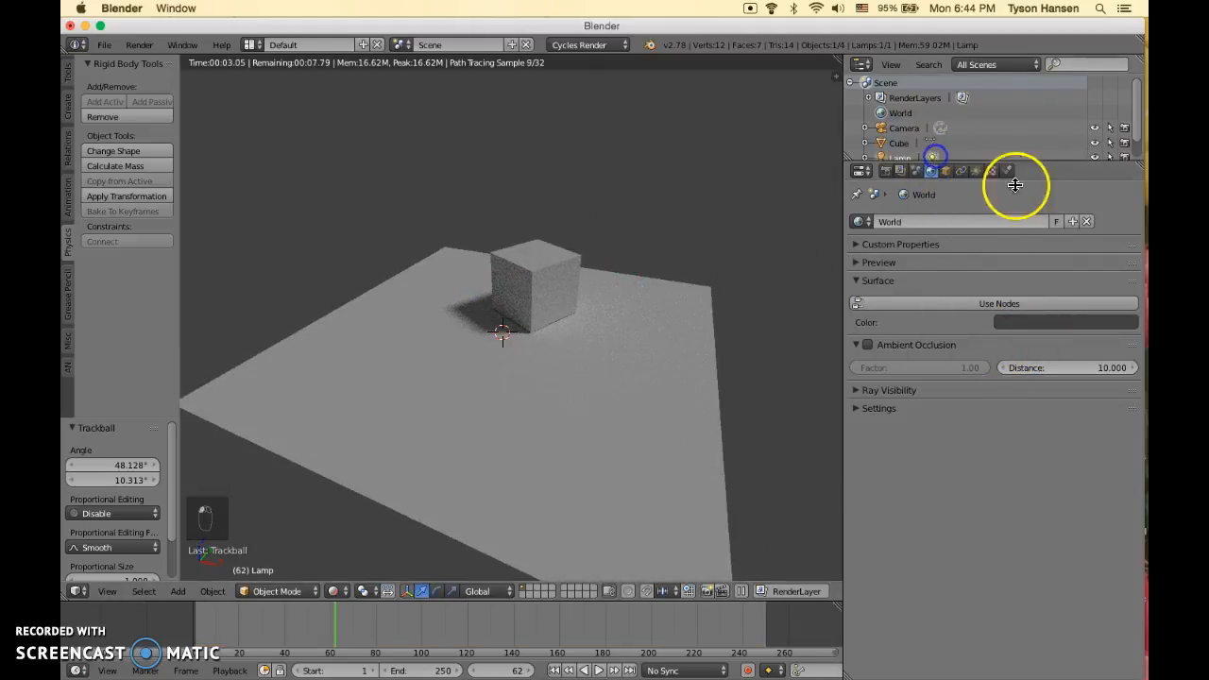
{"action": "left_click", "coordinate": [979, 172]}
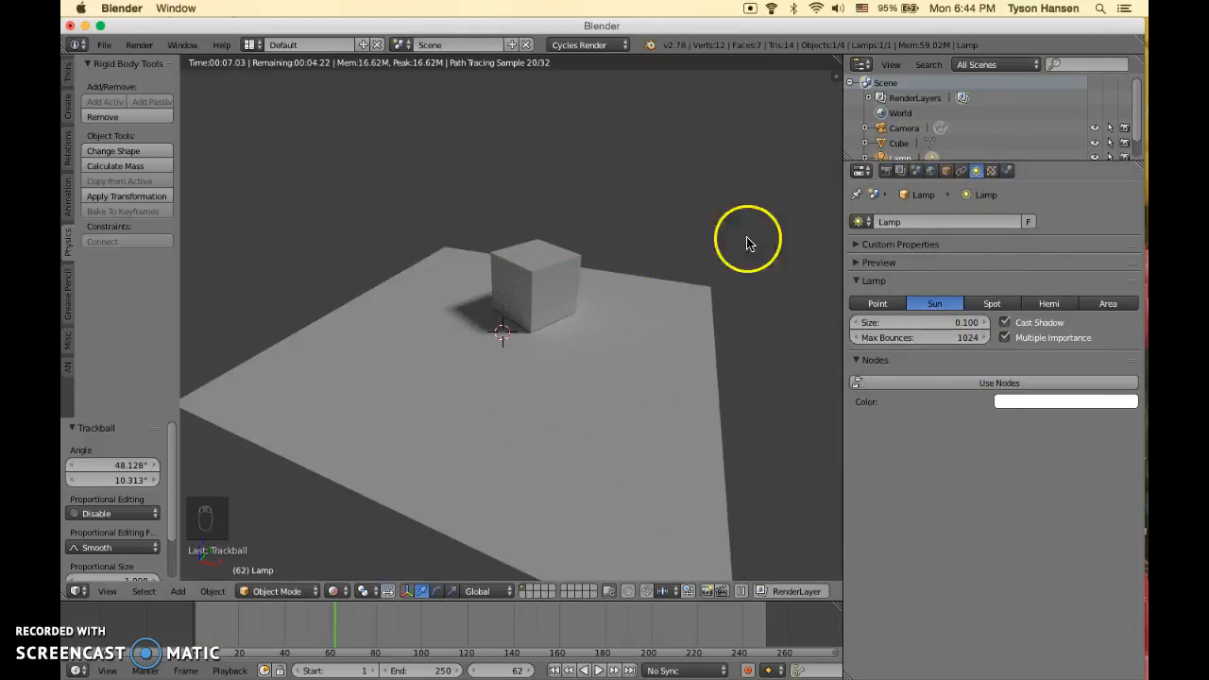
Set the world surface colour to light blue (R 0.194, G 0.266, B 0.319) and return the viewport to Solid shading
{"action": "left_click", "coordinate": [931, 171]}
{"action": "left_click", "coordinate": [1018, 324]}
{"action": "scroll", "coordinate": [1103, 188], "scroll_direction": "up", "scroll_amount": 7}
{"action": "left_click", "coordinate": [1064, 166]}
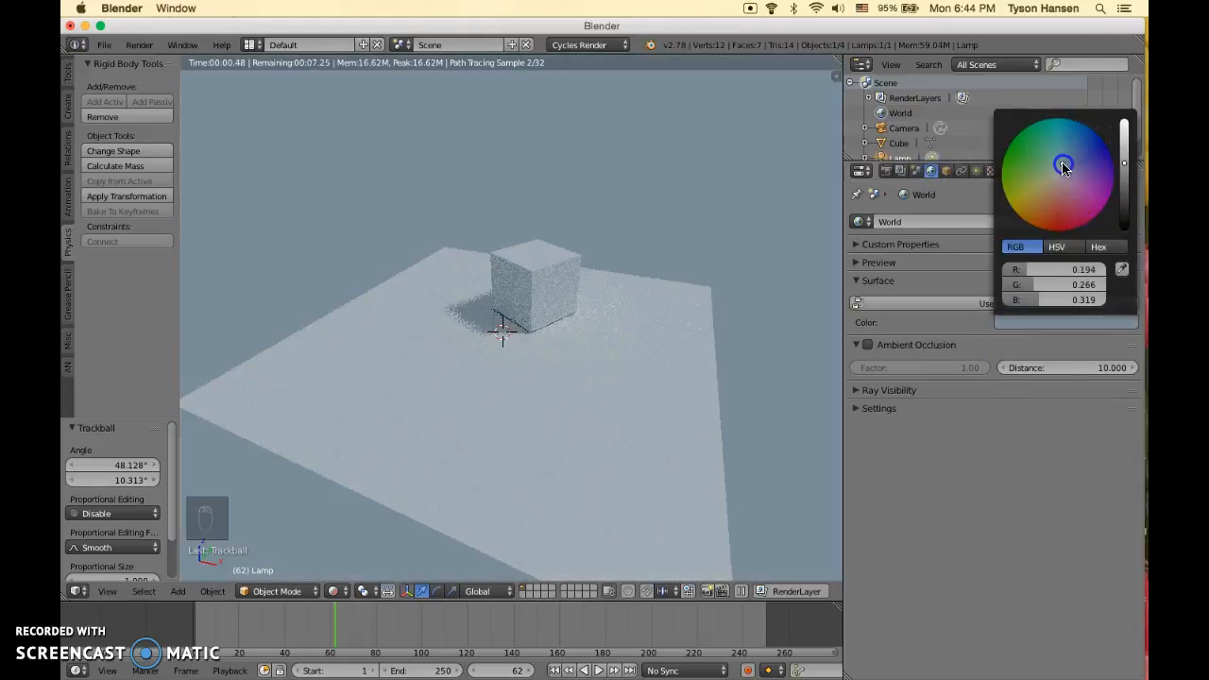
{"action": "scroll", "coordinate": [578, 314], "scroll_direction": "up", "scroll_amount": 4}
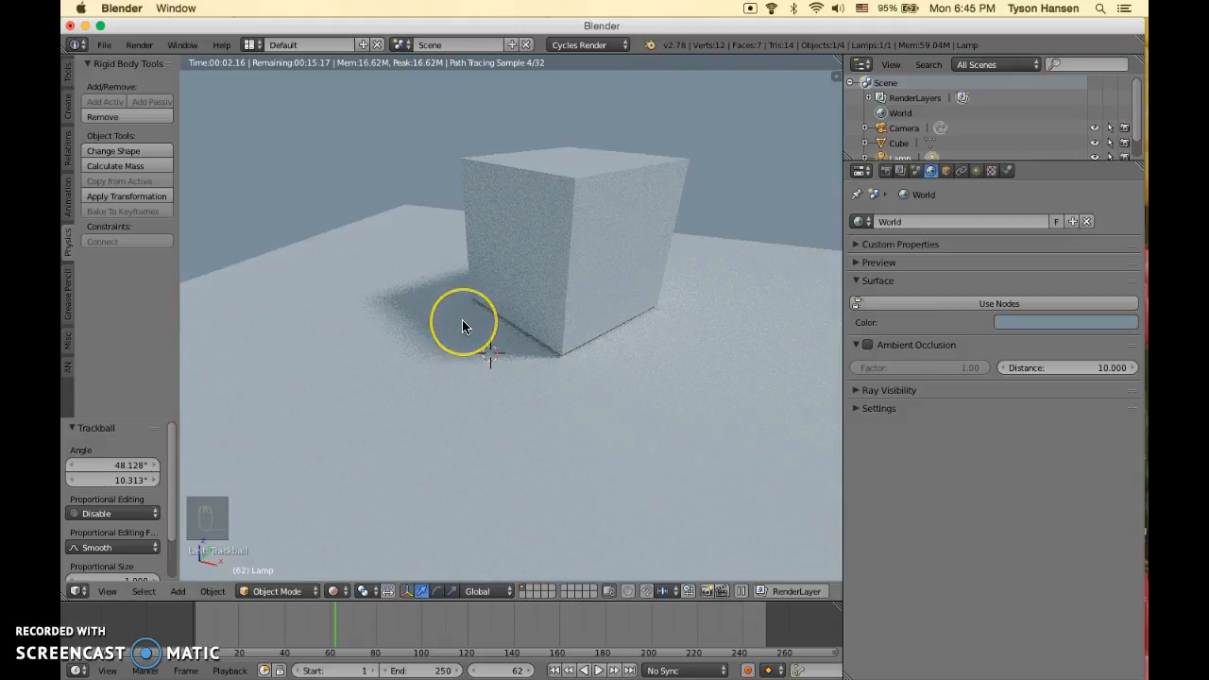
{"action": "scroll", "coordinate": [462, 320], "scroll_direction": "up", "scroll_amount": 4}
{"action": "scroll", "coordinate": [553, 303], "scroll_direction": "down", "scroll_amount": 5}
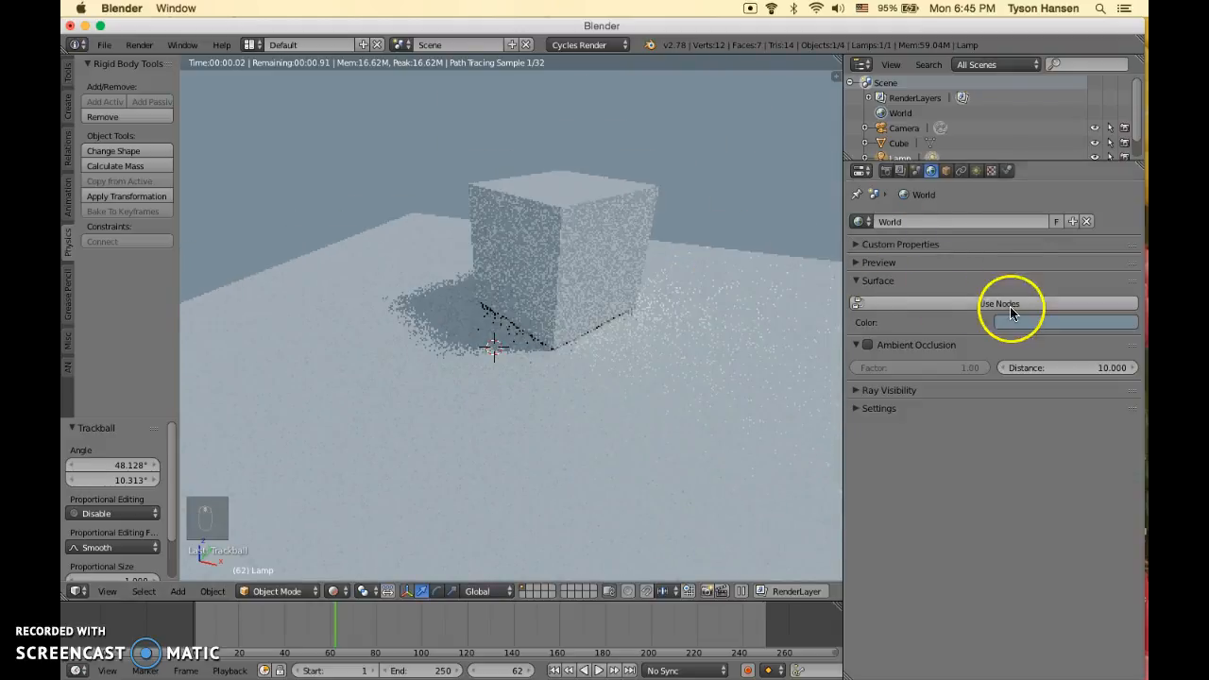
{"action": "key", "text": "shift+z"}
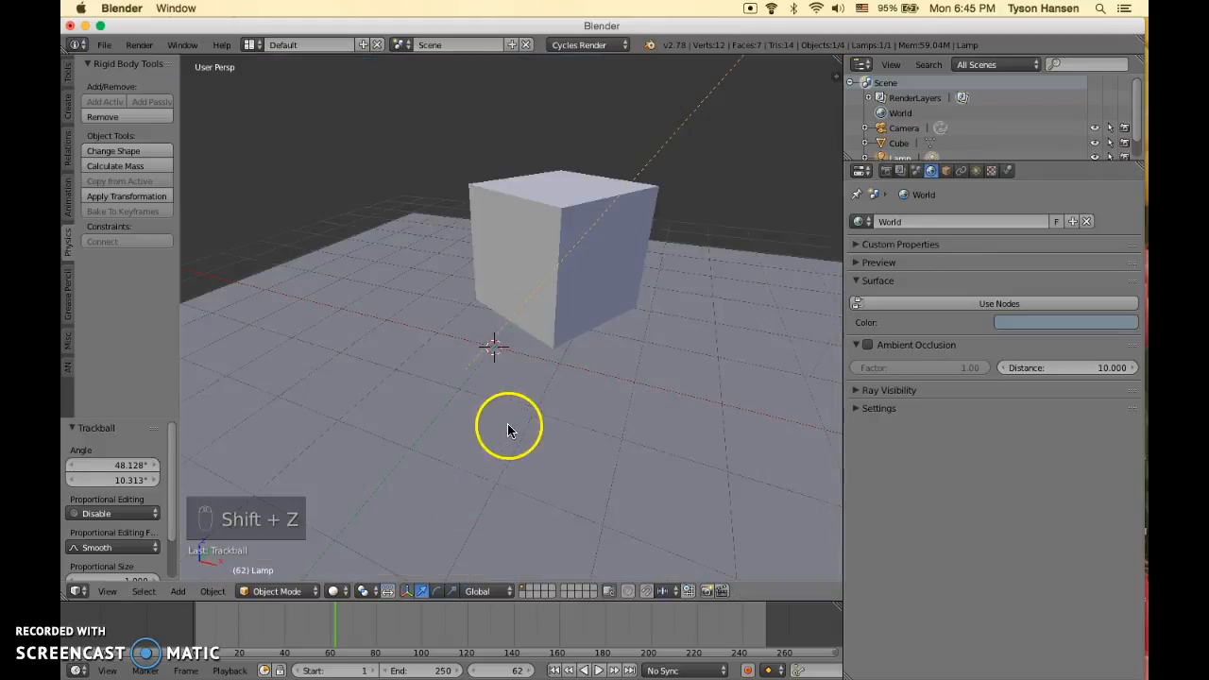
Show the object settings for the cube and the lamp to compare their transform values
{"action": "scroll", "coordinate": [511, 426], "scroll_direction": "down", "scroll_amount": 2}
{"action": "right_click", "coordinate": [515, 259]}
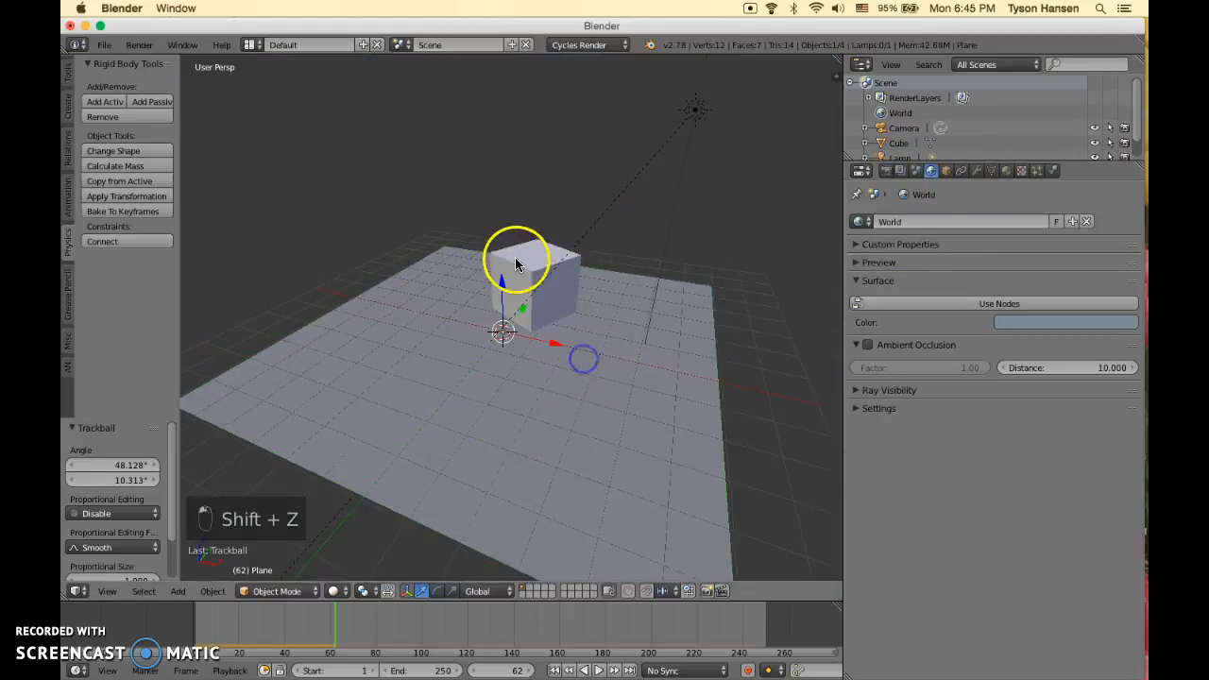
{"action": "left_click", "coordinate": [946, 171]}
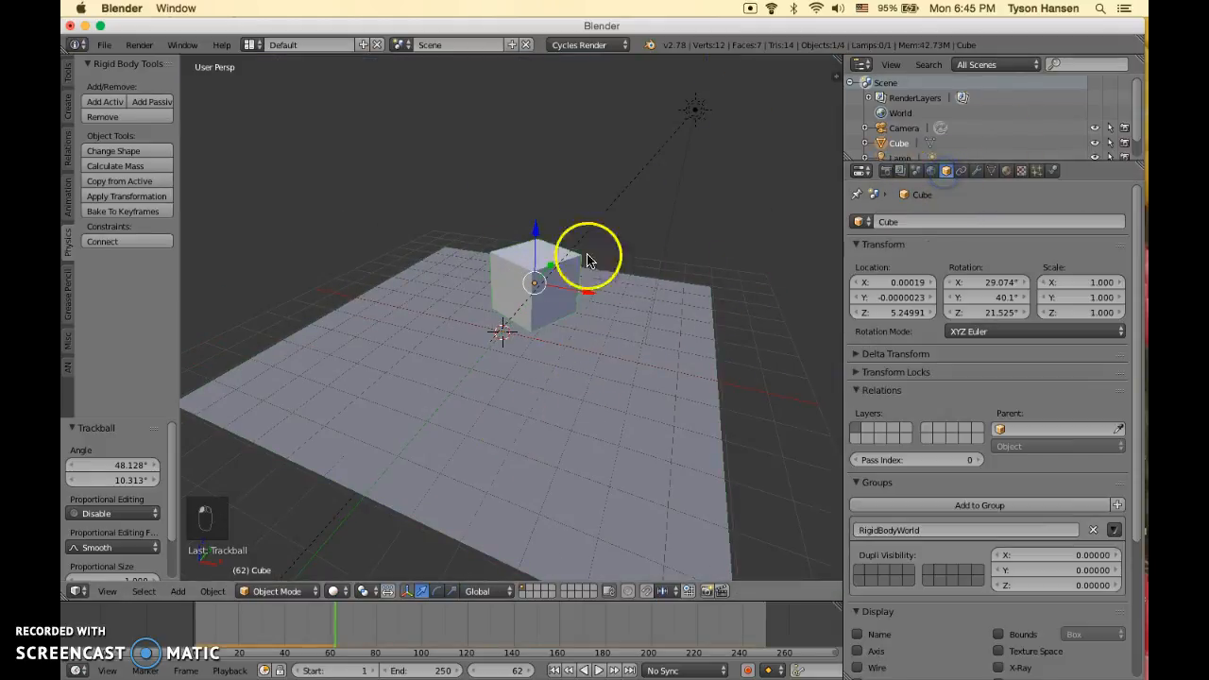
{"action": "right_click", "coordinate": [696, 115]}
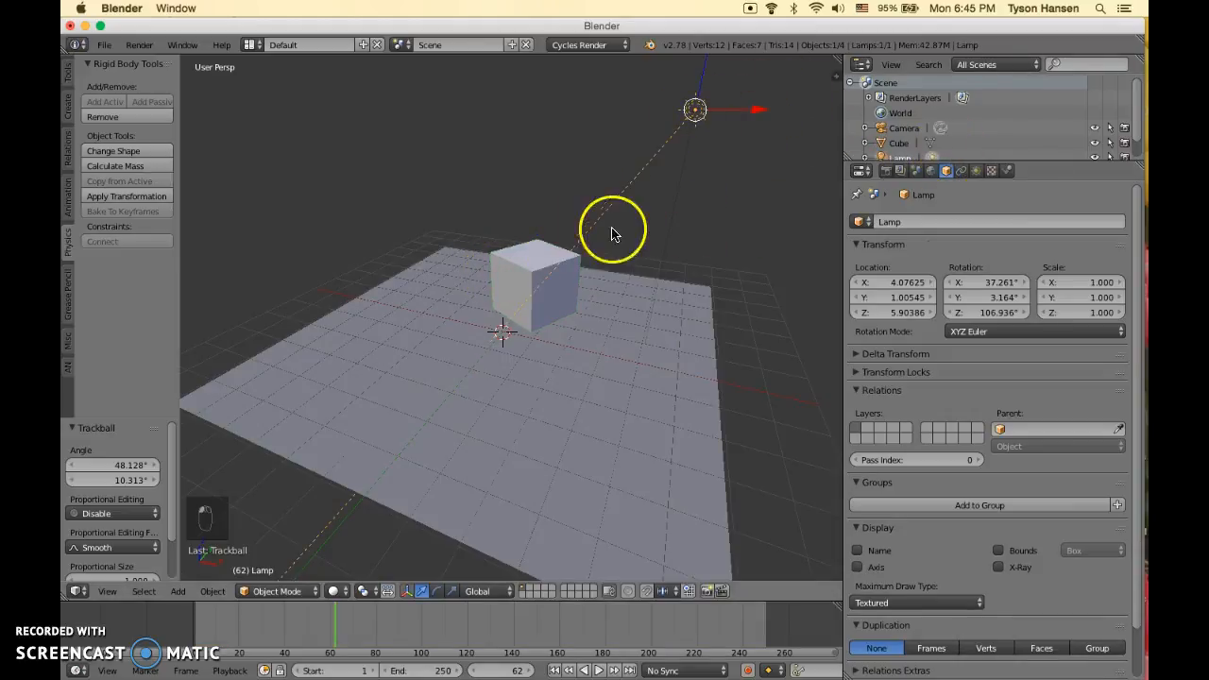
Set the cube's location values to about X 7.46, Y 3.02 and Z 8.37 in its object settings
{"action": "right_click", "coordinate": [527, 276]}
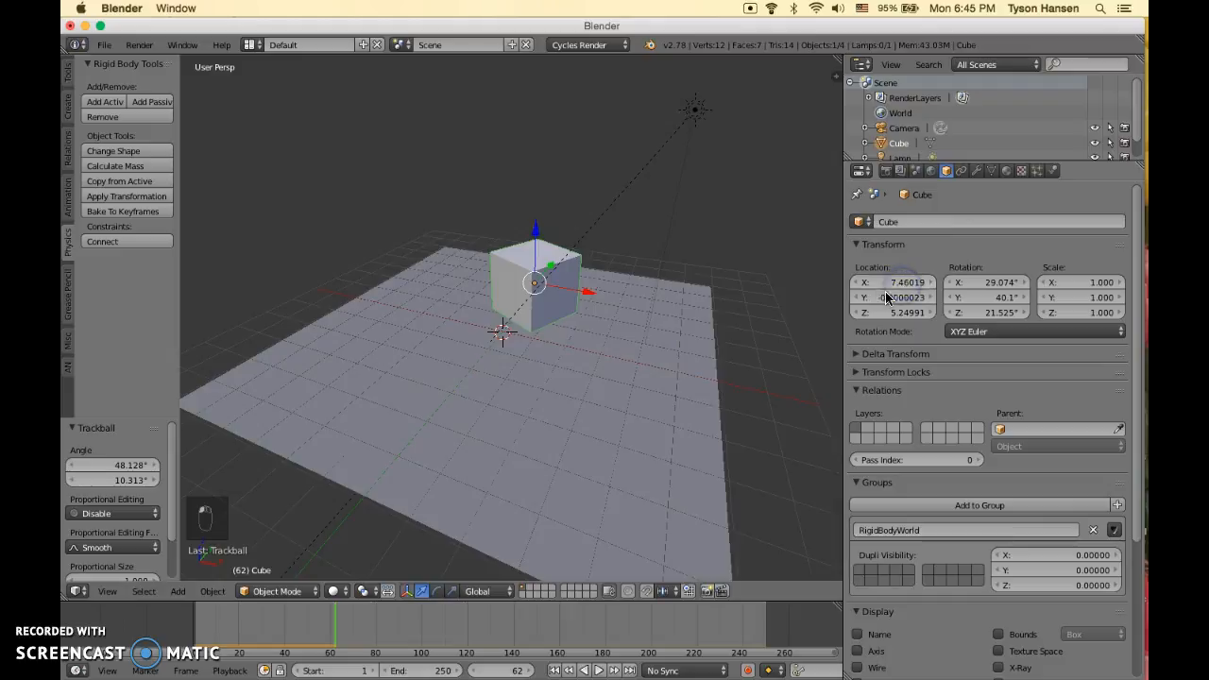
{"action": "left_click_drag", "start_coordinate": [901, 314], "coordinate": [910, 315]}
{"action": "scroll", "coordinate": [507, 327], "scroll_direction": "down", "scroll_amount": 3}
{"action": "scroll", "coordinate": [558, 330], "scroll_direction": "up", "scroll_amount": 4}
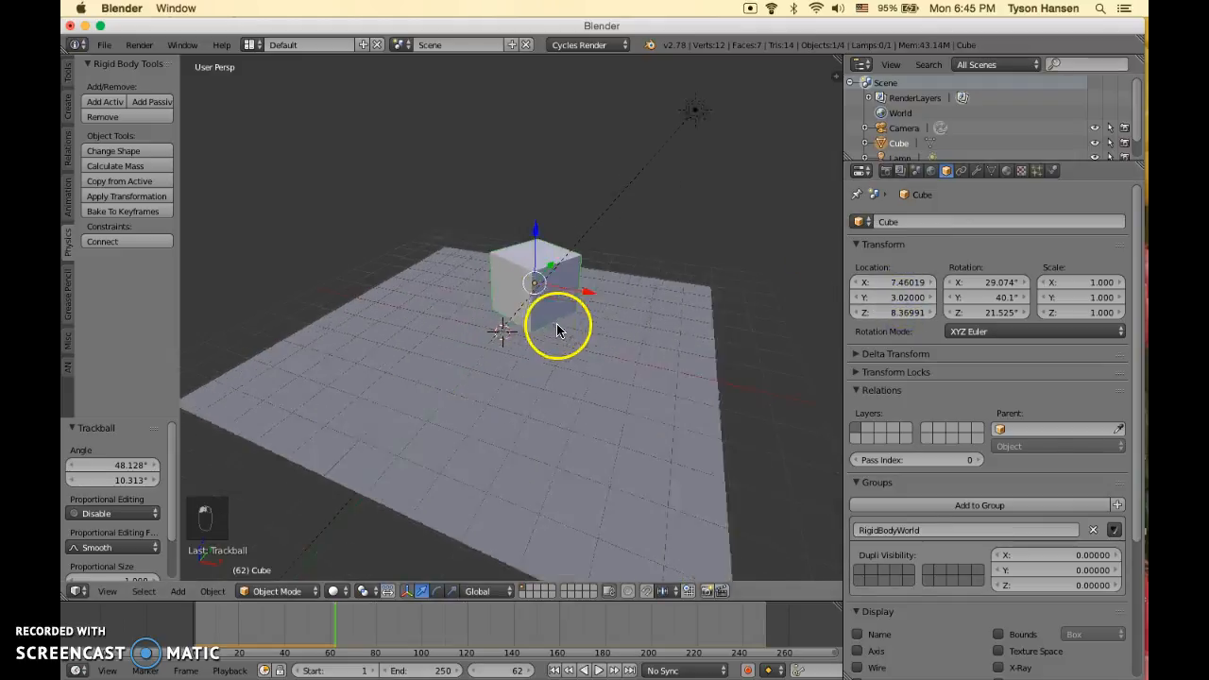
Remove the rigid body physics from both the cube and the plane
{"action": "left_click", "coordinate": [123, 121]}
{"action": "left_click", "coordinate": [368, 337]}
{"action": "left_click", "coordinate": [125, 117]}
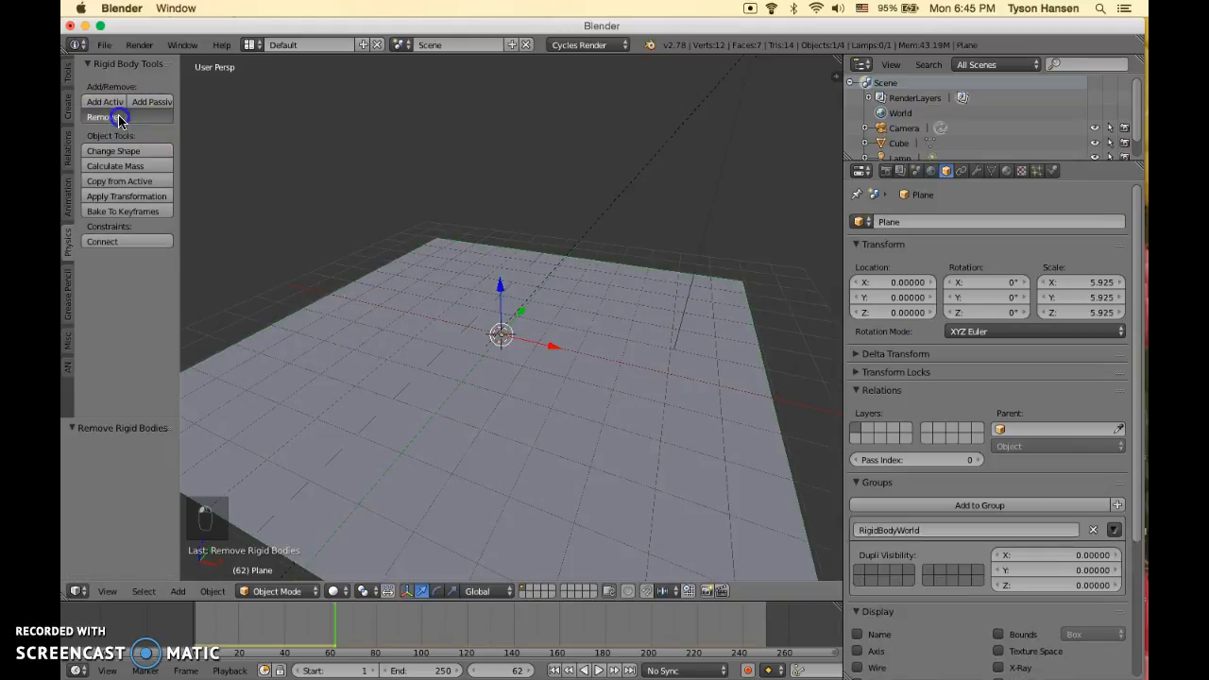
{"action": "left_click", "coordinate": [487, 370]}
Adjust the cube's location values and move it about -3.93 units along X, placing it above the plane
{"action": "scroll", "coordinate": [487, 370], "scroll_direction": "down", "scroll_amount": 4}
{"action": "right_click", "coordinate": [629, 210]}
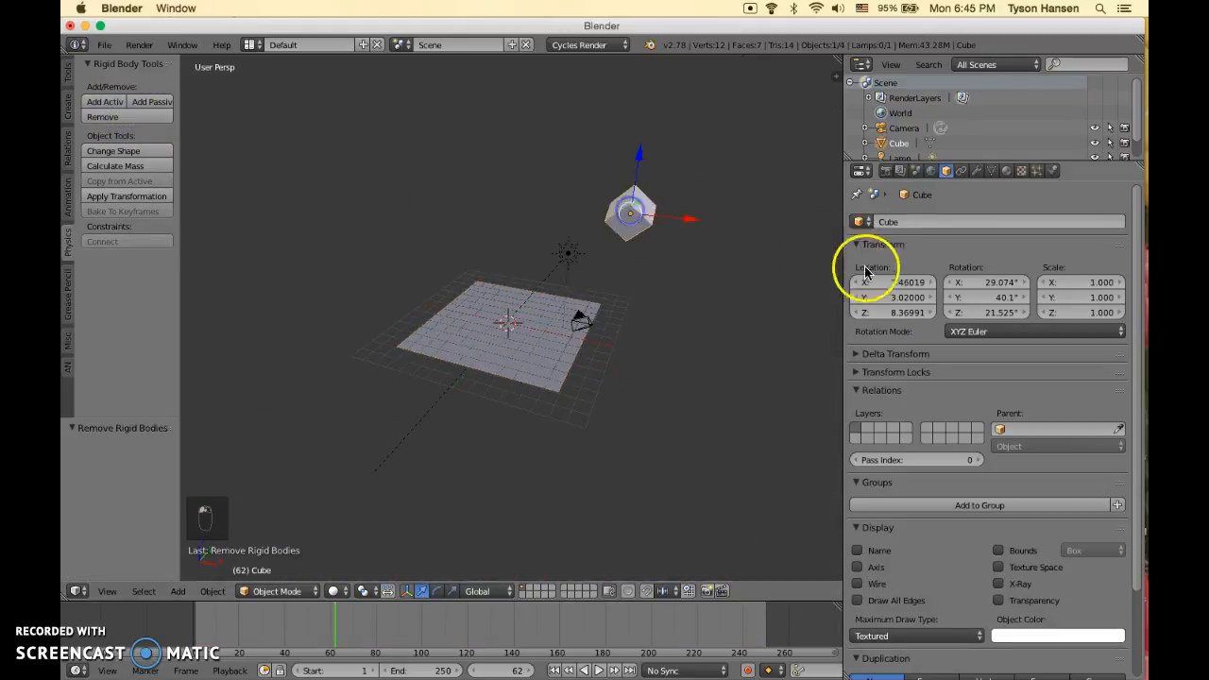
{"action": "mouse_move", "coordinate": [889, 287]}
{"action": "left_mouse_down"}
{"action": "mouse_move", "coordinate": [858, 287]}
{"action": "mouse_move", "coordinate": [909, 299]}
{"action": "mouse_move", "coordinate": [886, 299]}
{"action": "left_mouse_up"}
{"action": "middle_click_drag", "start_coordinate": [576, 246], "coordinate": [554, 240]}
{"action": "key", "text": "g"}
{"action": "right_click", "coordinate": [559, 276]}
{"action": "left_click_drag", "start_coordinate": [538, 170], "coordinate": [532, 305]}
Try moving the cube freely, constrained to the X axis and constrained to the Y axis, cancelling each move
{"action": "key", "text": "g"}
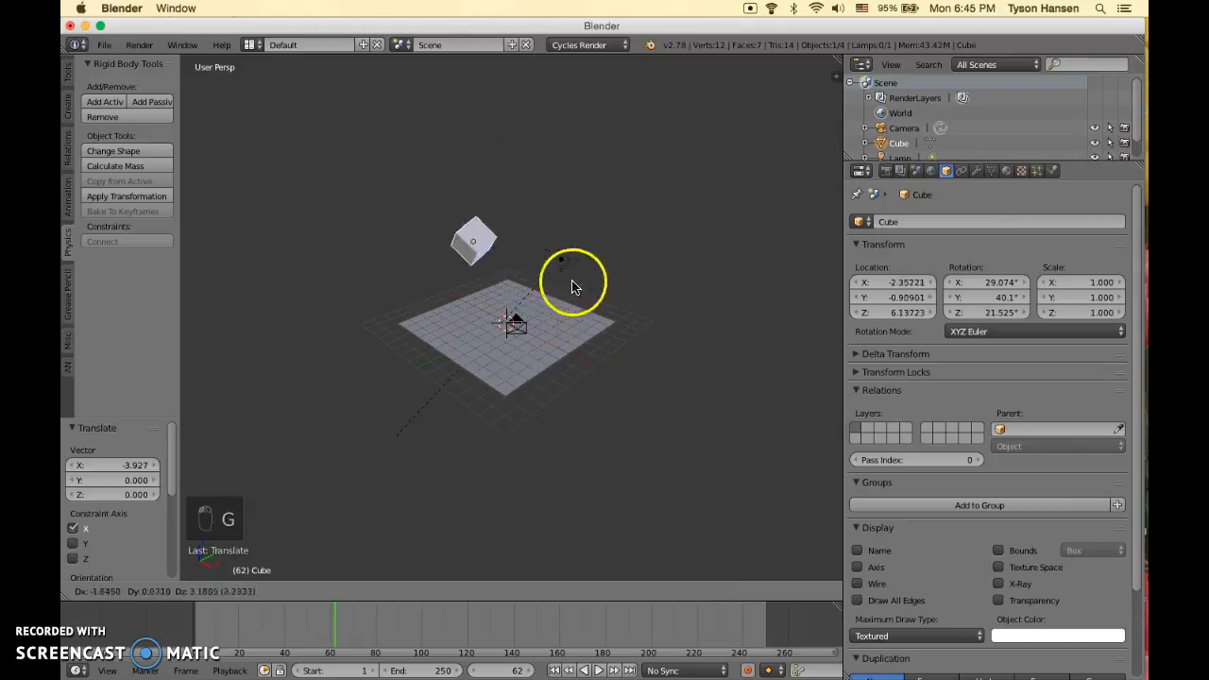
{"action": "key", "text": "x"}
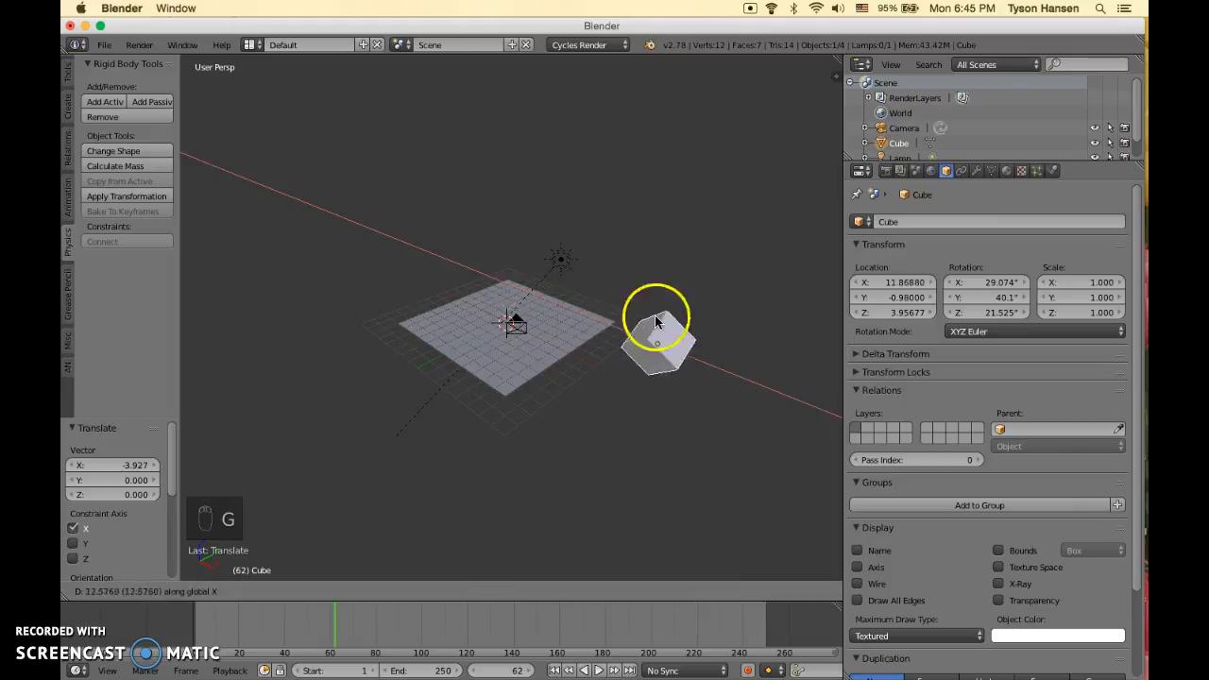
{"action": "right_click", "coordinate": [614, 318]}
{"action": "key", "text": "g"}
{"action": "key", "text": "y"}
{"action": "right_click", "coordinate": [571, 310]}
{"action": "middle_click_drag", "start_coordinate": [527, 277], "coordinate": [507, 255]}
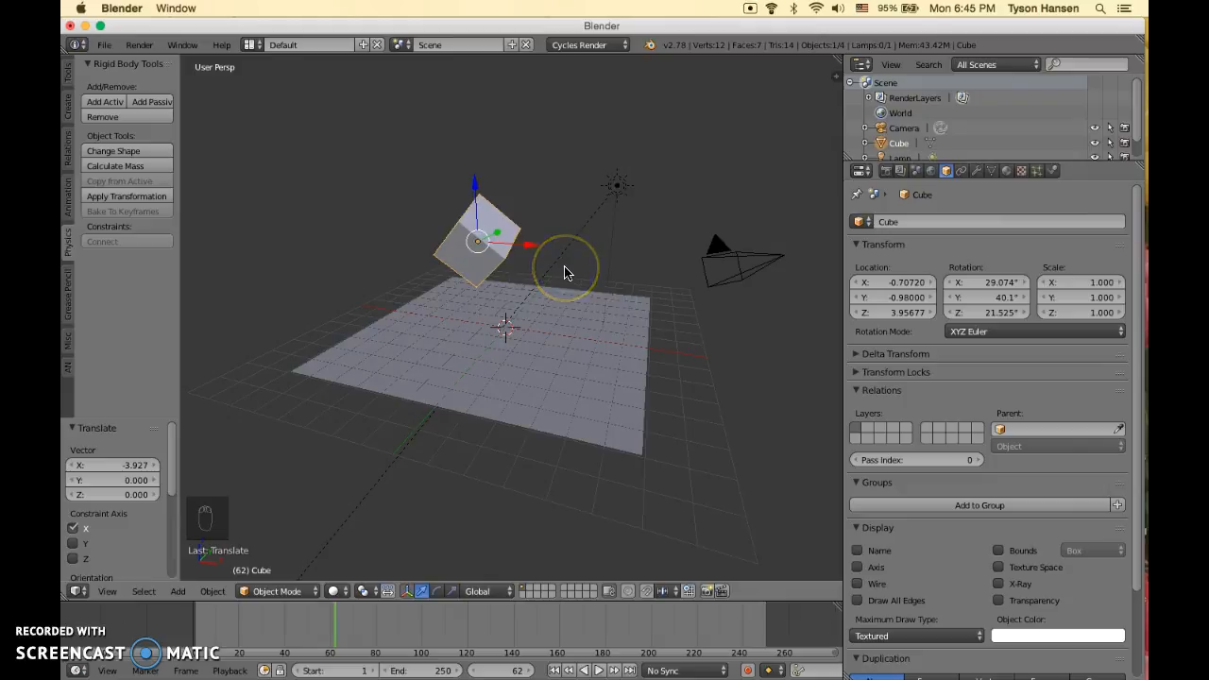
Reset the cube's location to the origin with Clear Location
{"action": "key", "text": "alt+g"}
{"action": "key", "text": "g"}
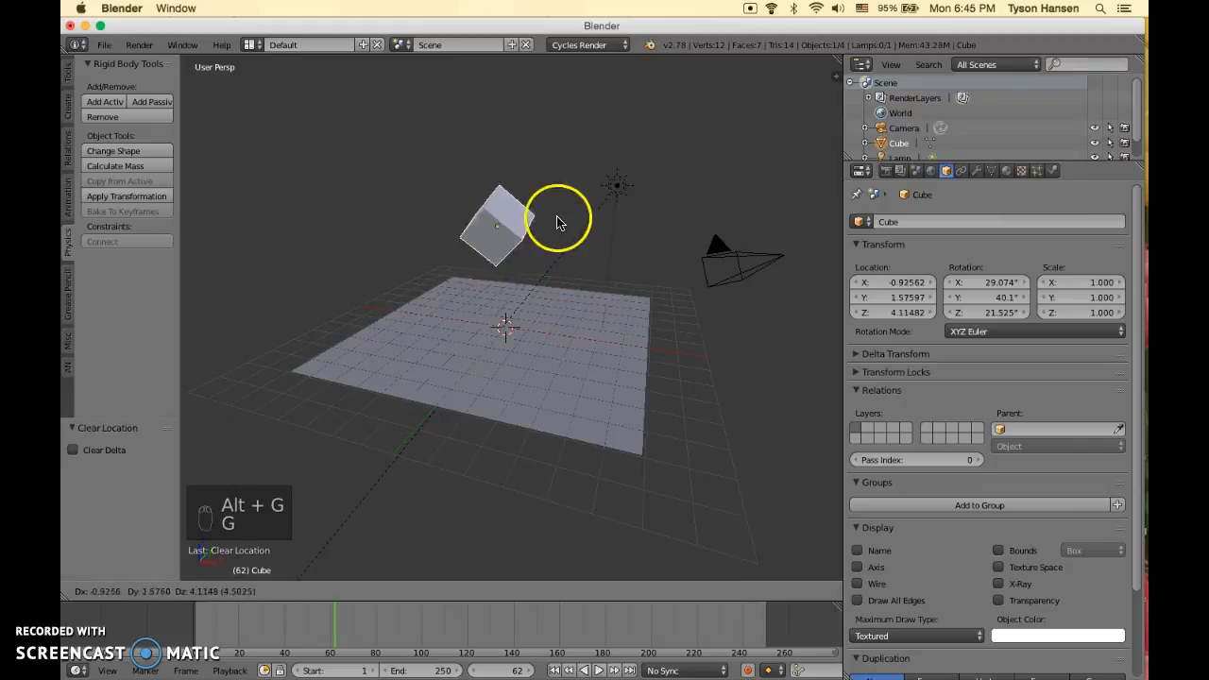
{"action": "right_click", "coordinate": [563, 244]}
{"action": "key", "text": "alt+g"}
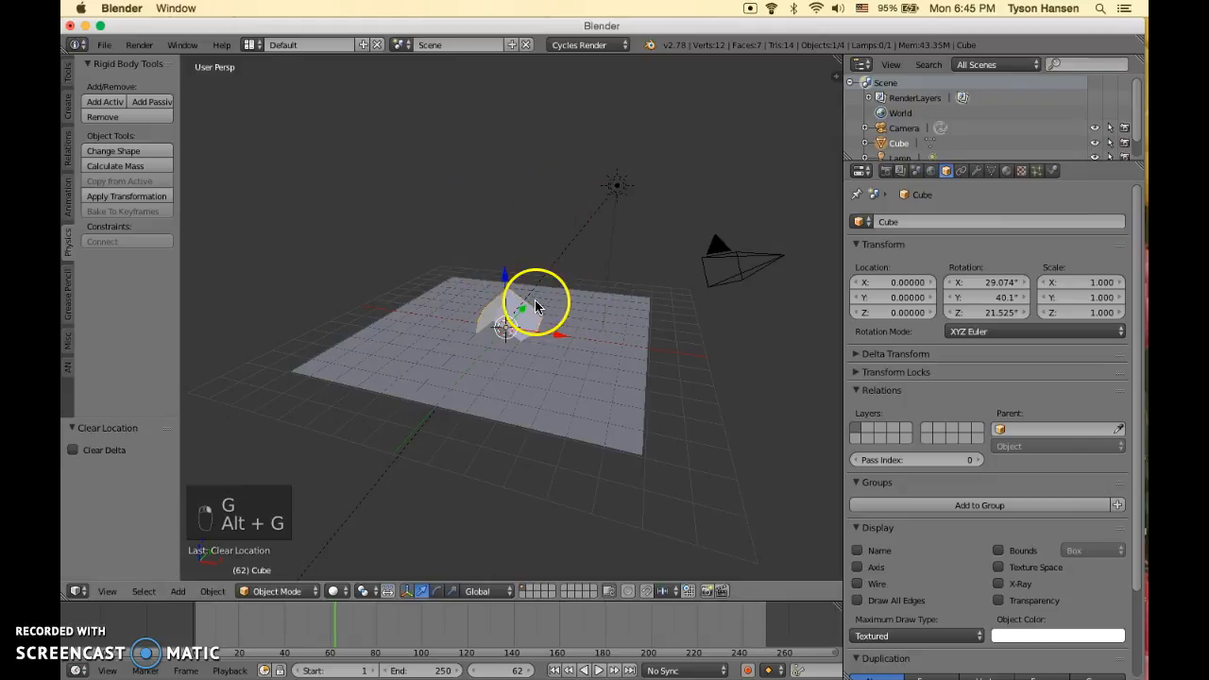
Try a free trackball rotation of the cube and reset its rotation with Clear Rotation
{"action": "key", "text": "r"}
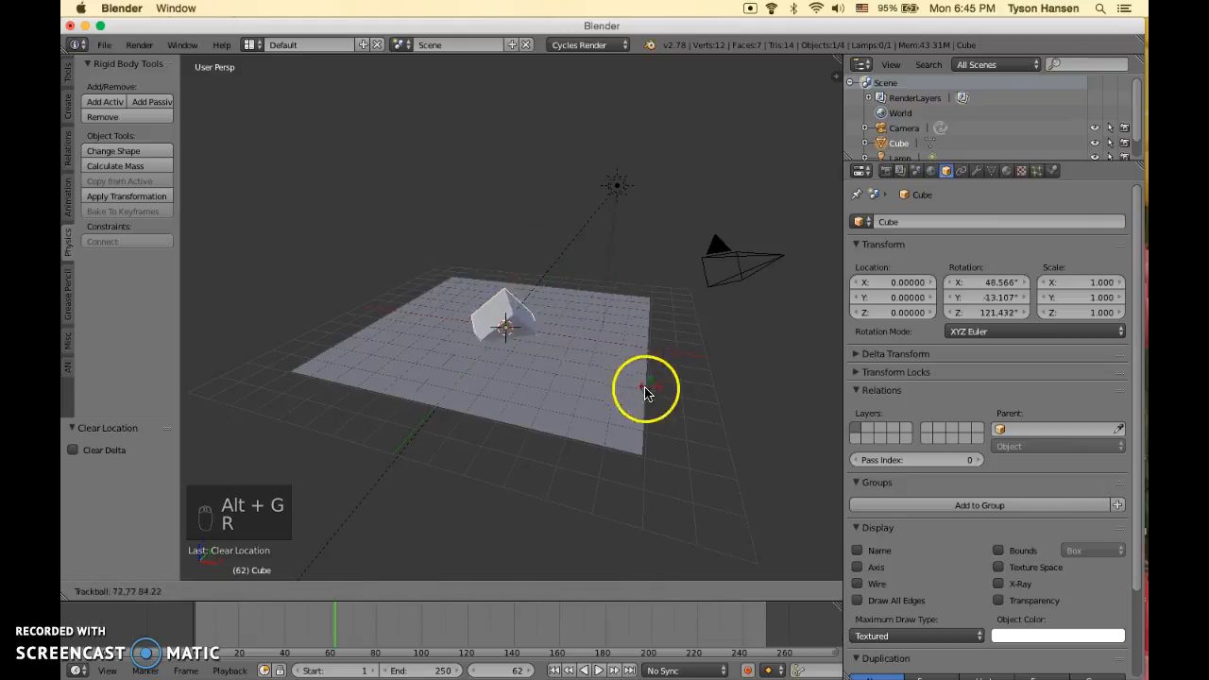
{"action": "right_click", "coordinate": [646, 388]}
{"action": "key", "text": "alt+r"}
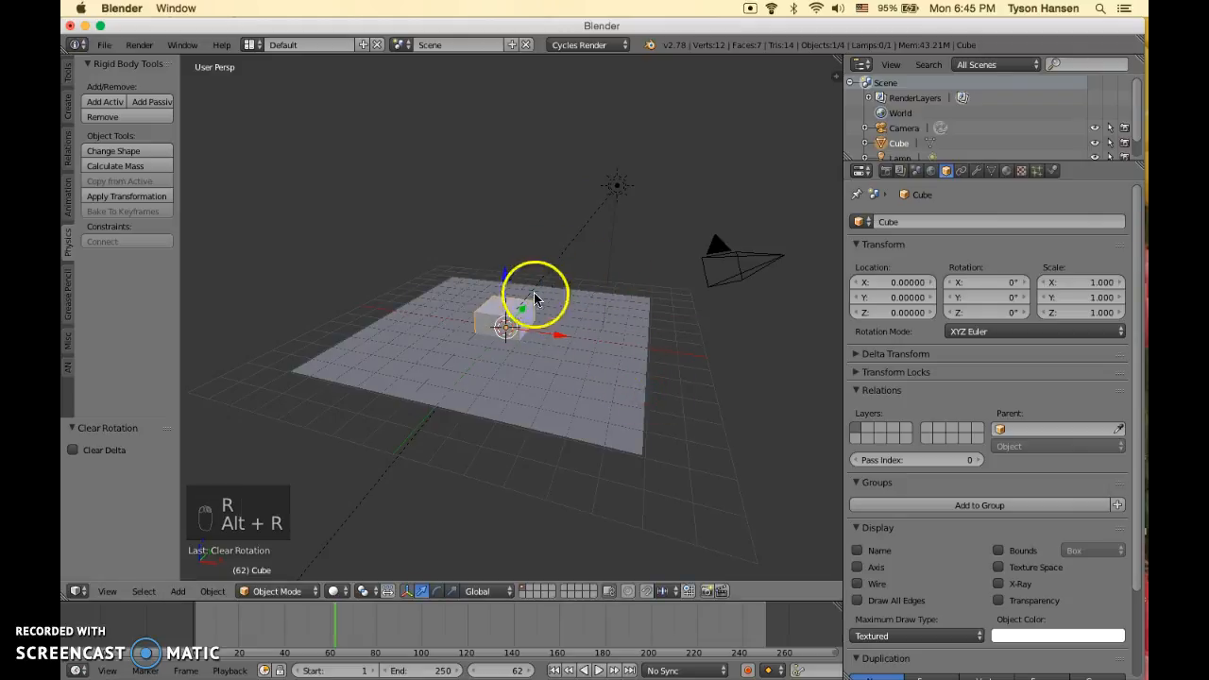
Raise the cube about 2.607 units along Z so it floats above the plane
{"action": "middle_click_drag", "start_coordinate": [535, 287], "coordinate": [551, 284]}
{"action": "scroll", "coordinate": [558, 332], "scroll_direction": "up", "scroll_amount": 5}
{"action": "middle_click_drag", "start_coordinate": [559, 332], "coordinate": [515, 304]}
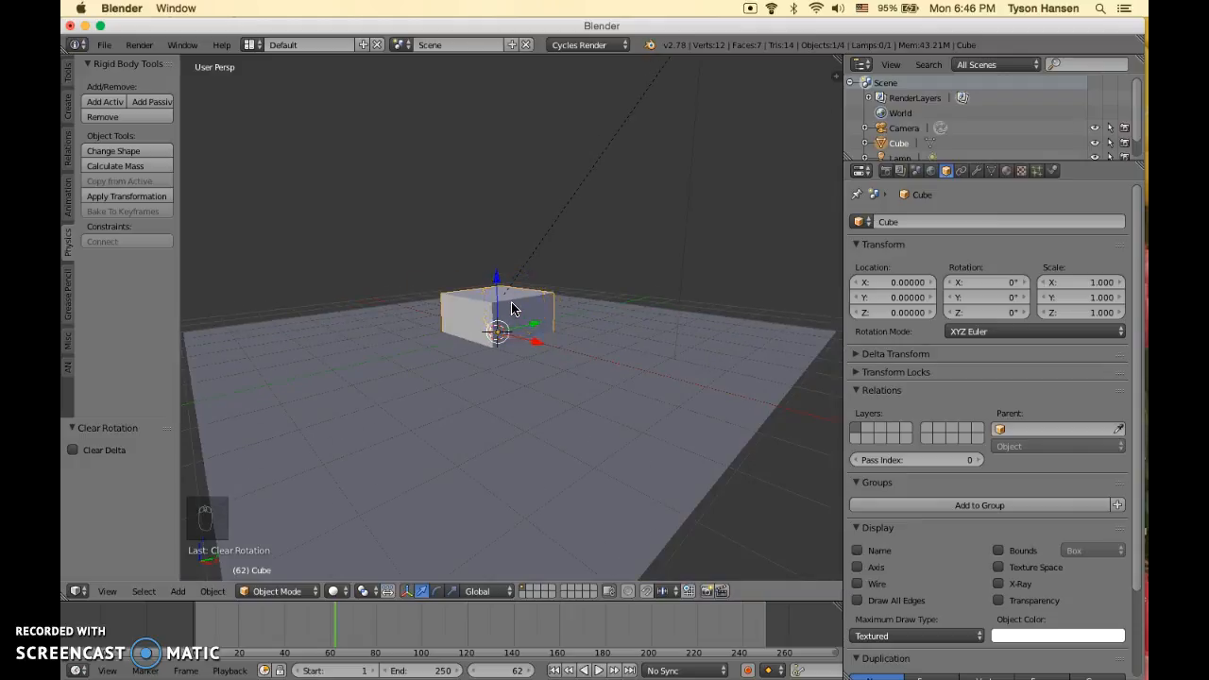
{"action": "left_click_drag", "start_coordinate": [497, 283], "coordinate": [502, 184]}
{"action": "middle_click_drag", "start_coordinate": [502, 184], "coordinate": [633, 236]}
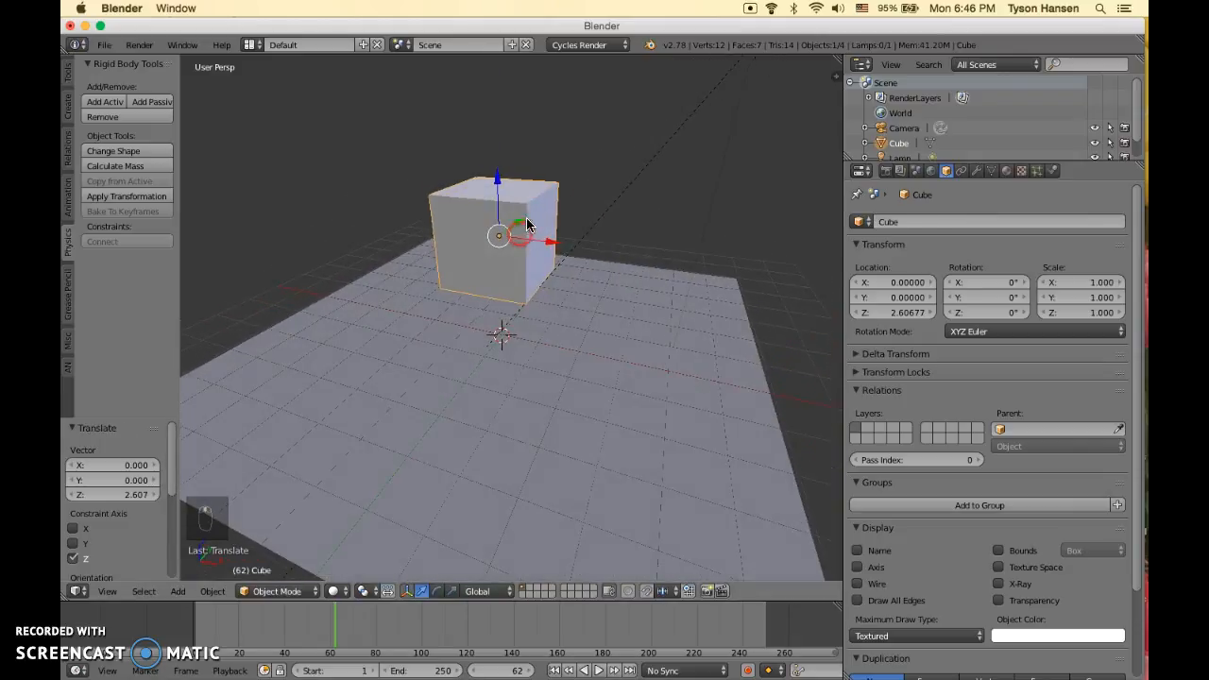
Add a Subdivision Surface modifier to the cube
{"action": "left_click", "coordinate": [977, 171]}
{"action": "left_click", "coordinate": [917, 223]}
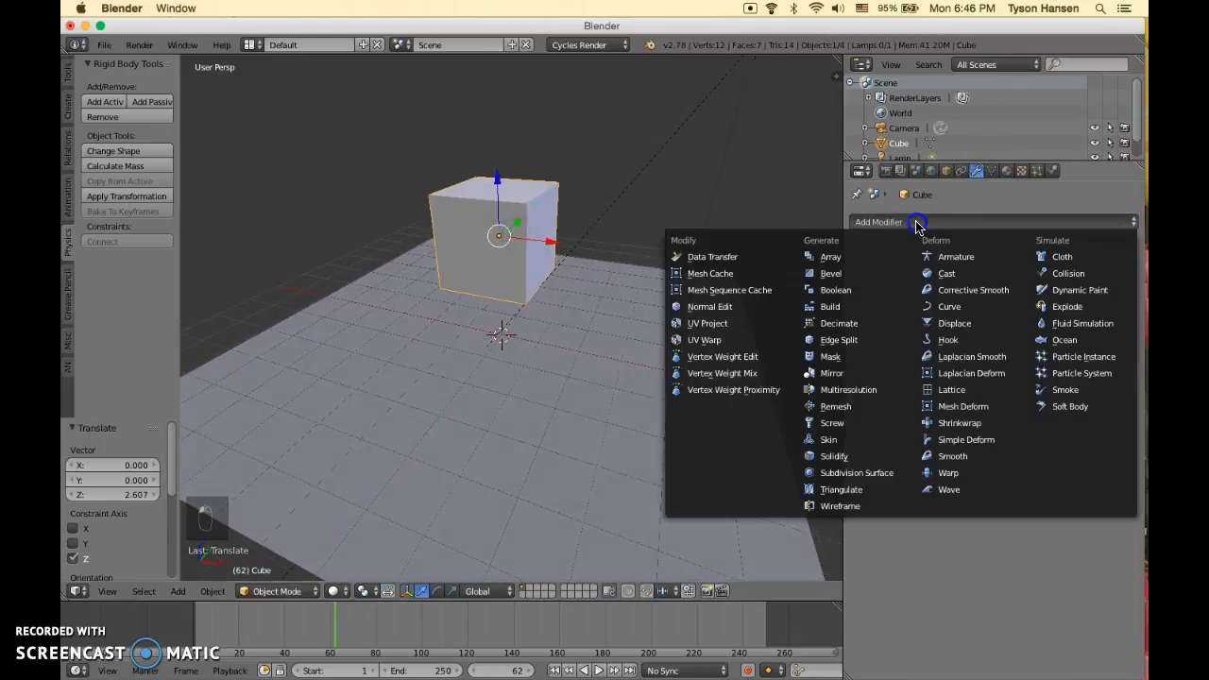
{"action": "left_click", "coordinate": [917, 223]}
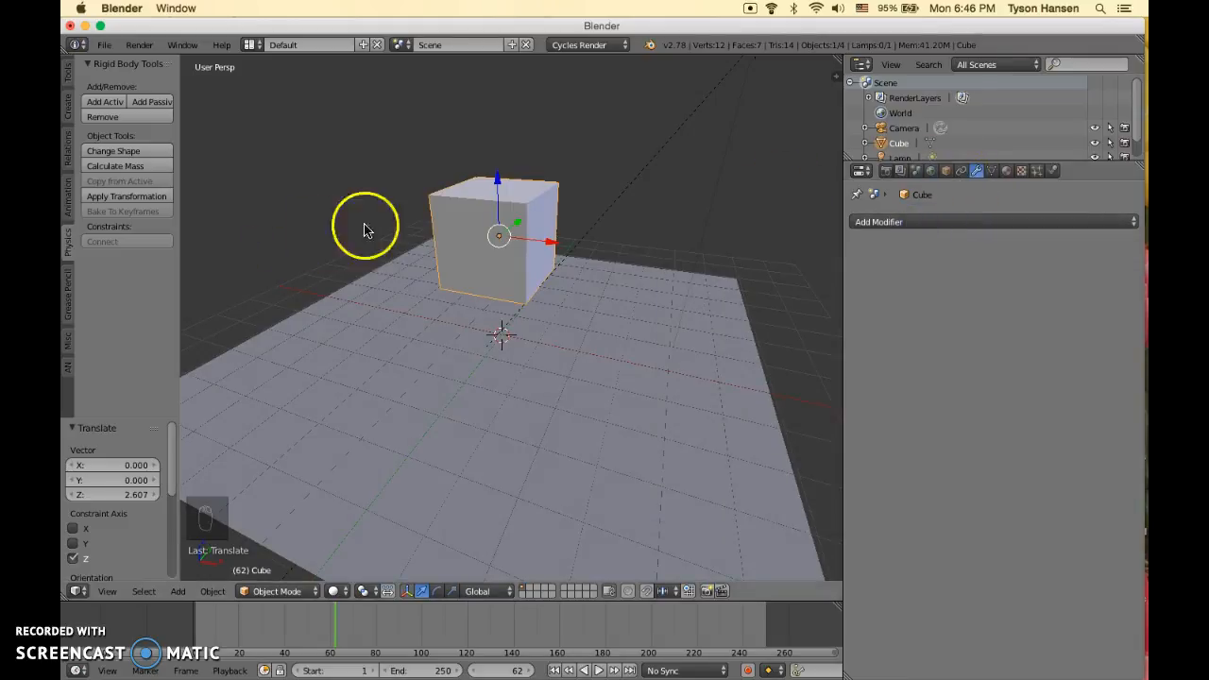
{"action": "left_click", "coordinate": [936, 223]}
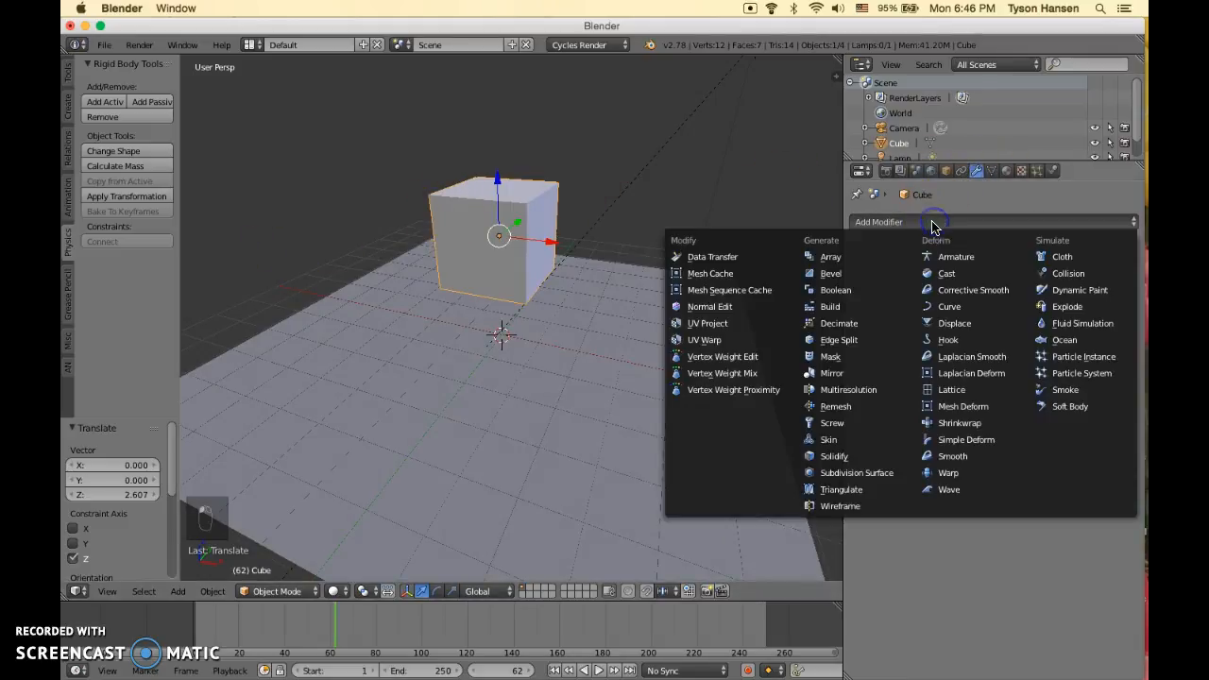
{"action": "left_click", "coordinate": [860, 472]}
{"action": "middle_click_drag", "start_coordinate": [548, 263], "coordinate": [501, 232]}
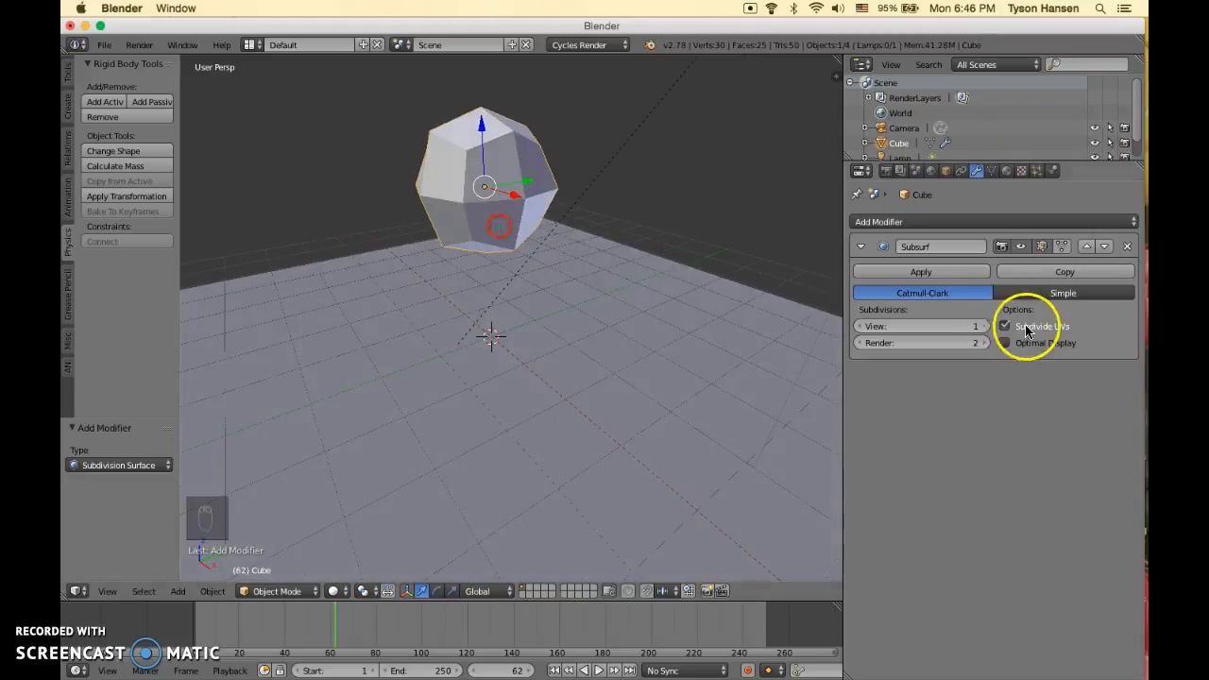
Set the Subdivision Surface modifier's View and Render subdivisions to 4
{"action": "left_click", "coordinate": [988, 330]}
{"action": "middle_click_drag", "start_coordinate": [406, 283], "coordinate": [540, 265]}
{"action": "left_click", "coordinate": [987, 343]}
{"action": "left_click", "coordinate": [986, 326]}
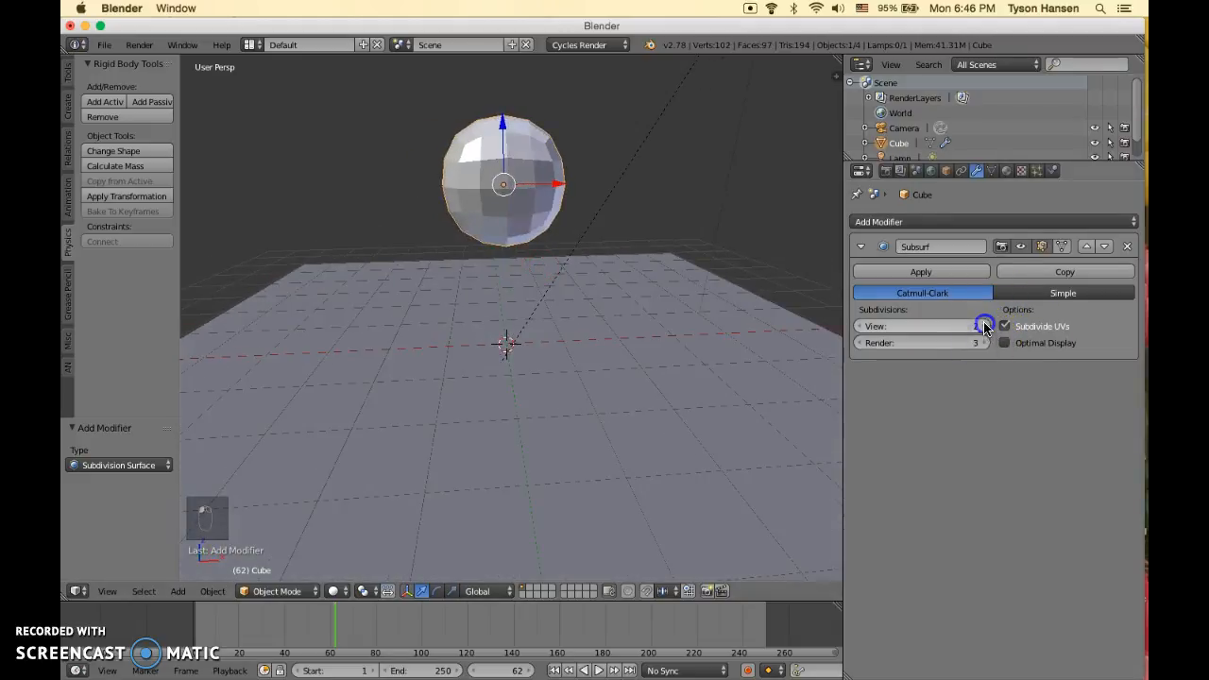
{"action": "left_click", "coordinate": [989, 330]}
{"action": "middle_click_drag", "start_coordinate": [422, 257], "coordinate": [449, 244]}
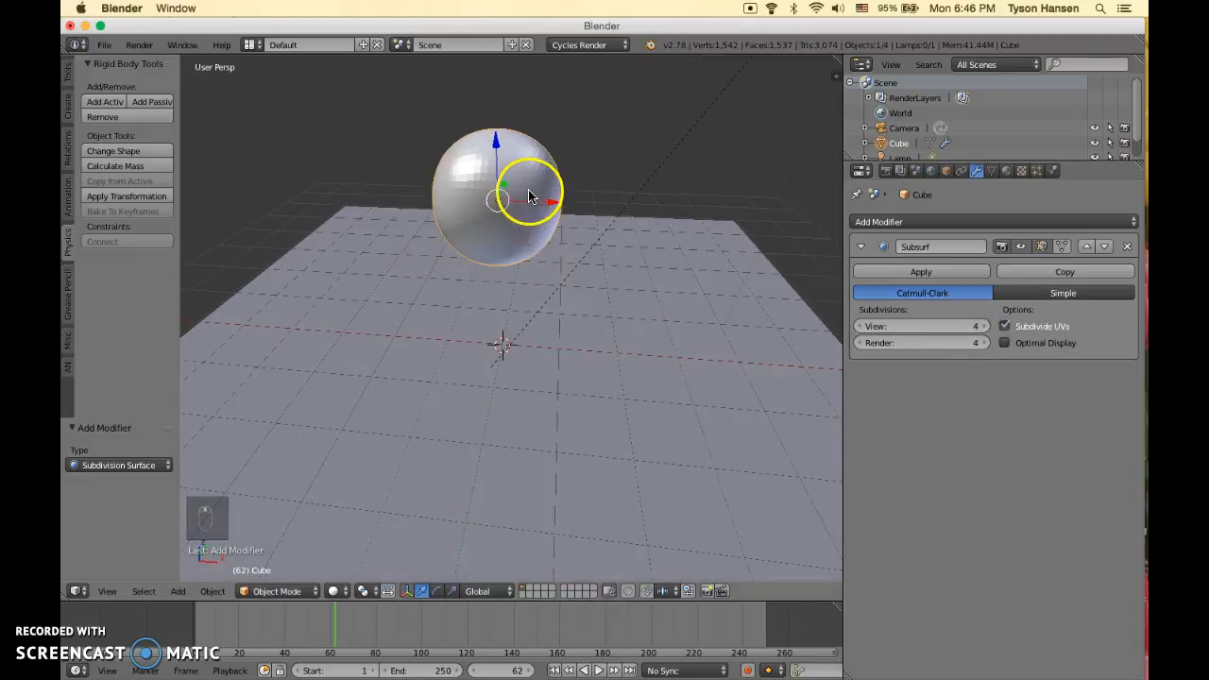
Toggle the cube between Object Mode and Edit Mode to compare the smoothed shape with its cage, ending in Edit Mode
{"action": "key", "text": "Tab"}
{"action": "middle_click_drag", "start_coordinate": [559, 170], "coordinate": [513, 176]}
{"action": "key", "text": "Tab"}
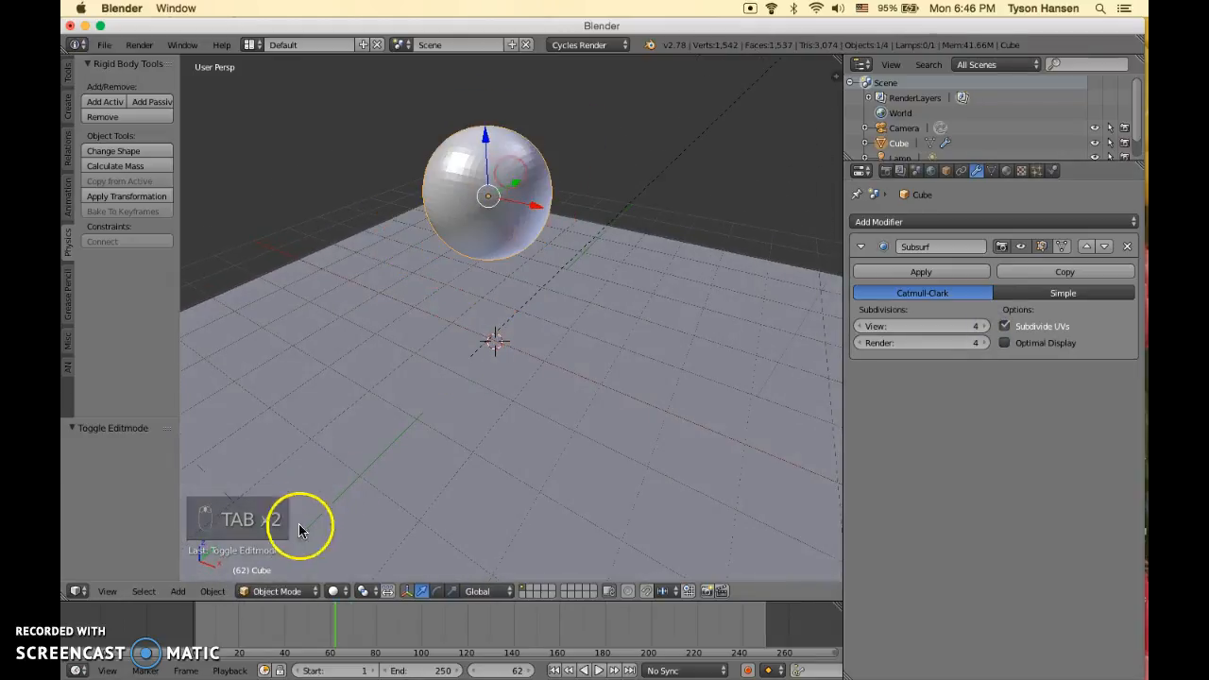
{"action": "left_click", "coordinate": [265, 593]}
{"action": "left_click", "coordinate": [265, 586]}
{"action": "left_click", "coordinate": [262, 592]}
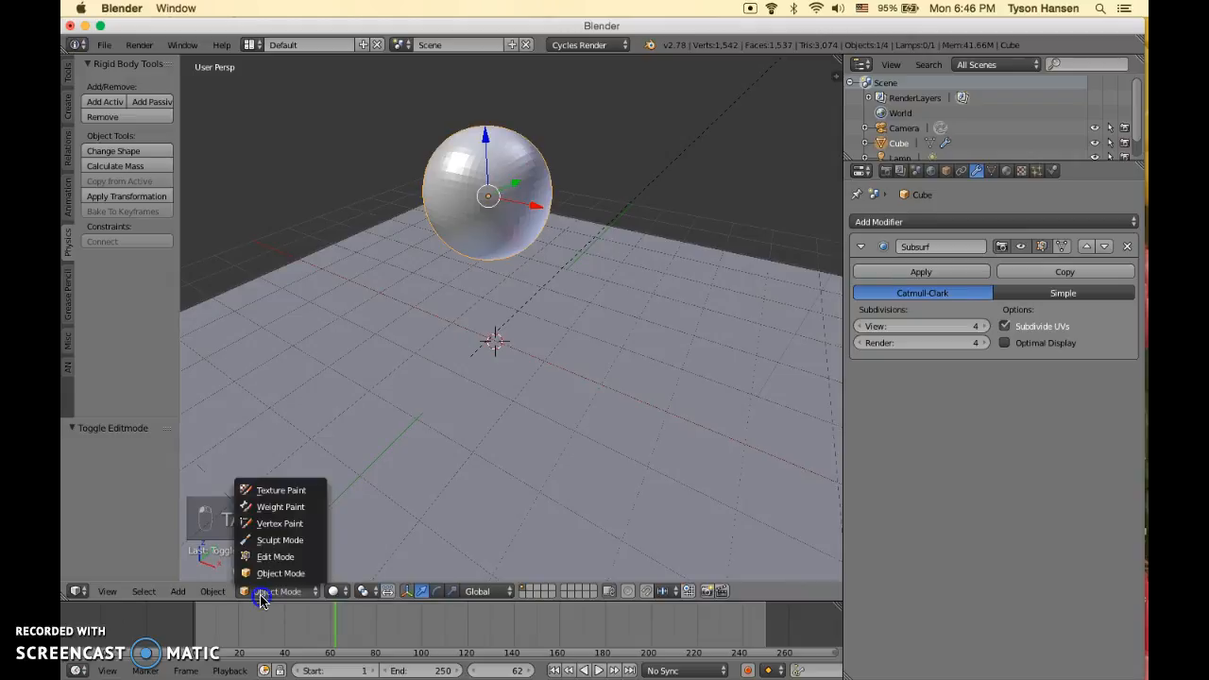
{"action": "left_click", "coordinate": [269, 558]}
{"action": "mouse_move", "coordinate": [463, 283]}
{"action": "middle_mouse_down"}
{"action": "mouse_move", "coordinate": [486, 256]}
{"action": "mouse_move", "coordinate": [482, 281]}
{"action": "middle_mouse_up"}
{"action": "key", "text": "Tab"}
{"action": "key", "text": "Tab"}
{"action": "middle_click_drag", "start_coordinate": [494, 368], "coordinate": [628, 151]}
Move an upper corner vertex of the cube about 0.04 units along X and try moving it freely
{"action": "right_click", "coordinate": [582, 187]}
{"action": "left_click_drag", "start_coordinate": [628, 152], "coordinate": [665, 145]}
{"action": "right_click_drag", "start_coordinate": [619, 64], "coordinate": [612, 119]}
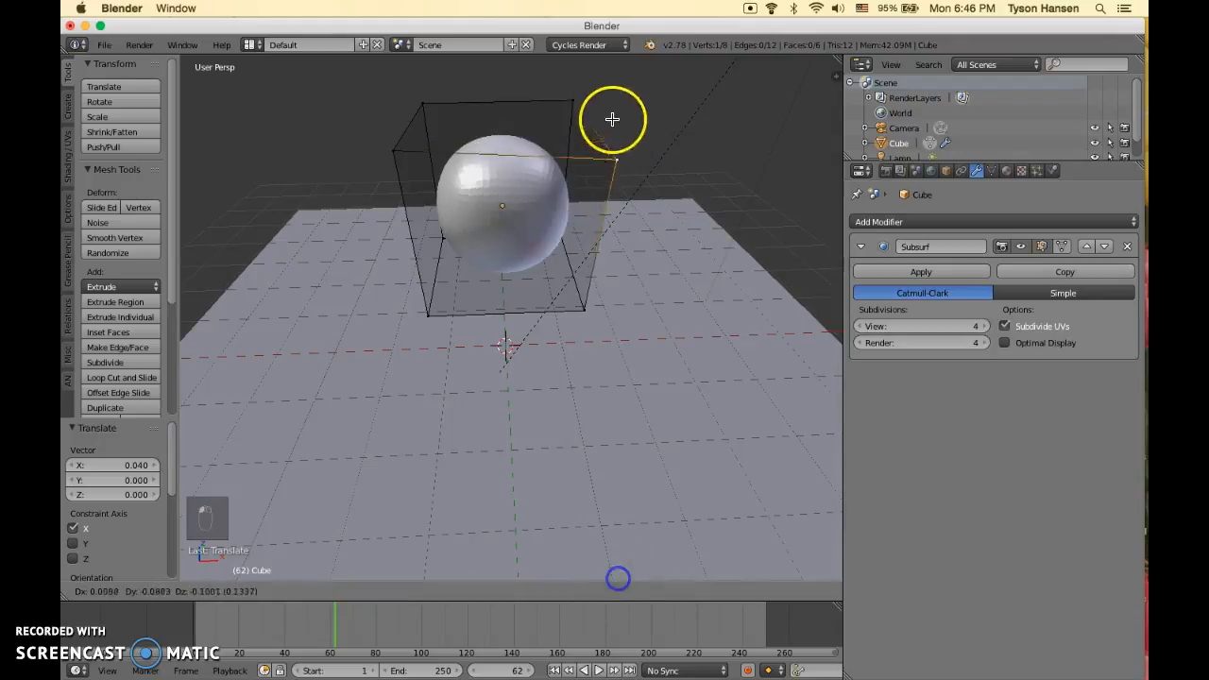
{"action": "right_click", "coordinate": [682, 185]}
{"action": "middle_click_drag", "start_coordinate": [615, 192], "coordinate": [529, 214]}
Toggle Edit Mode, select several of the cube's vertices one at a time, and return to Object Mode
{"action": "key", "text": "Tab"}
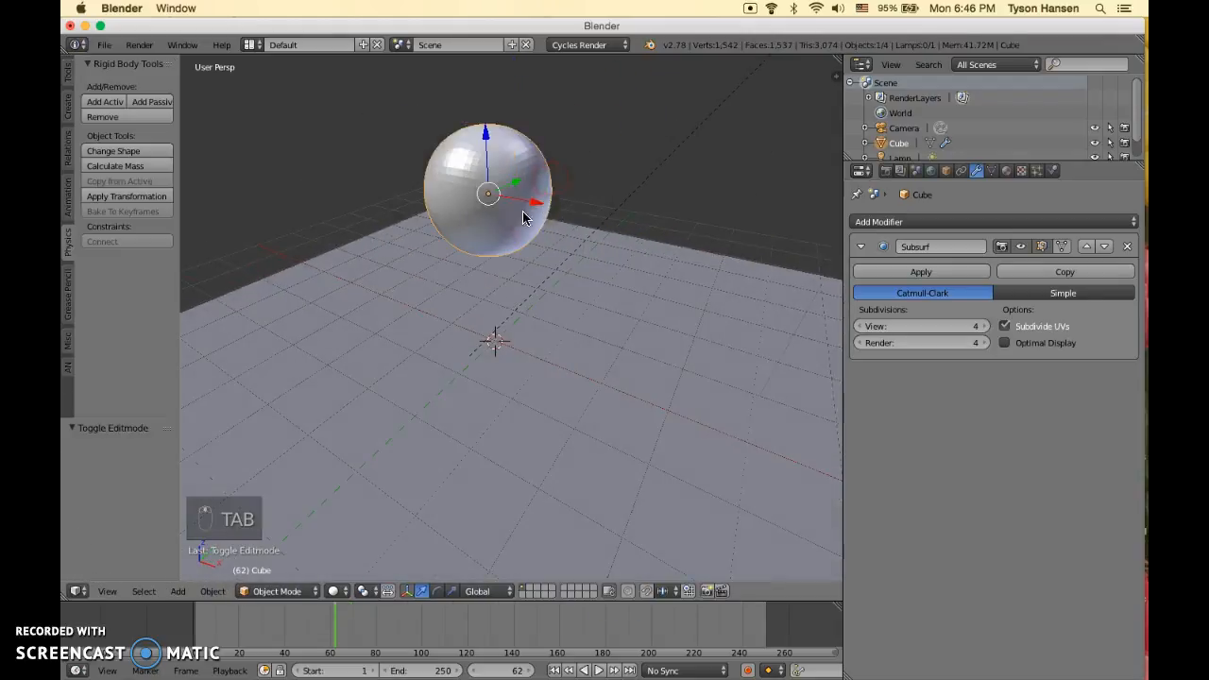
{"action": "key", "text": "Tab"}
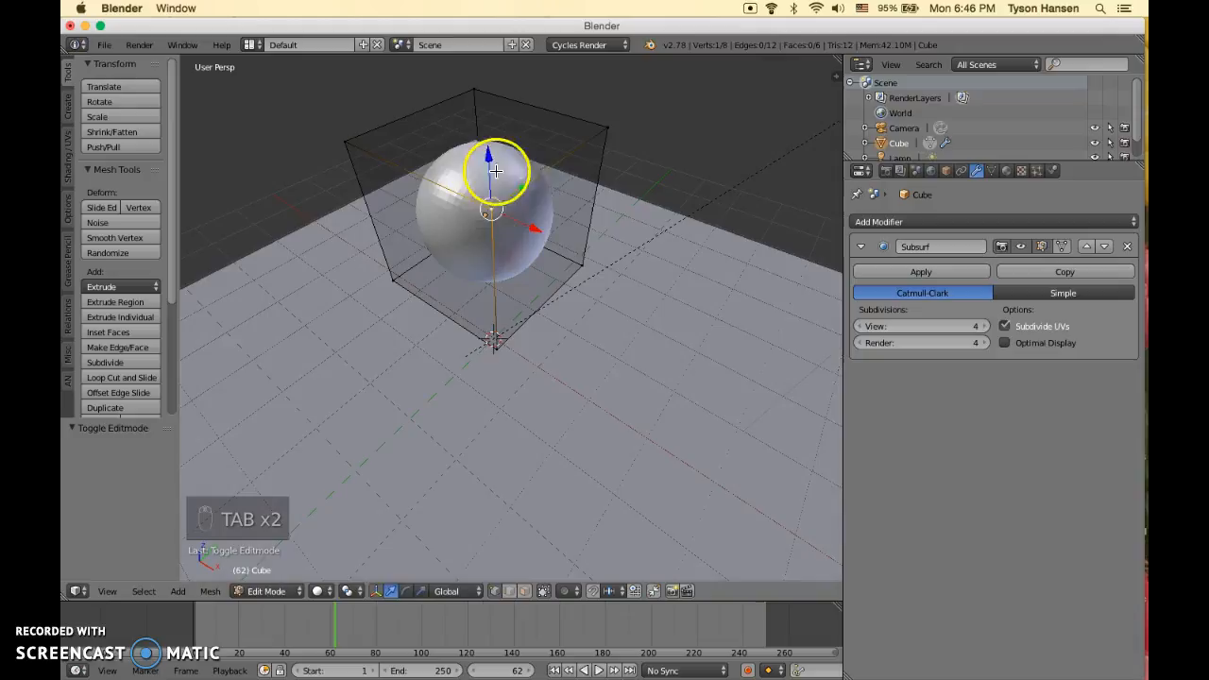
{"action": "right_click", "coordinate": [486, 92]}
{"action": "right_click", "coordinate": [355, 142]}
{"action": "right_click", "coordinate": [499, 211]}
{"action": "key", "text": "Tab"}
{"action": "middle_click_drag", "start_coordinate": [535, 249], "coordinate": [483, 213]}
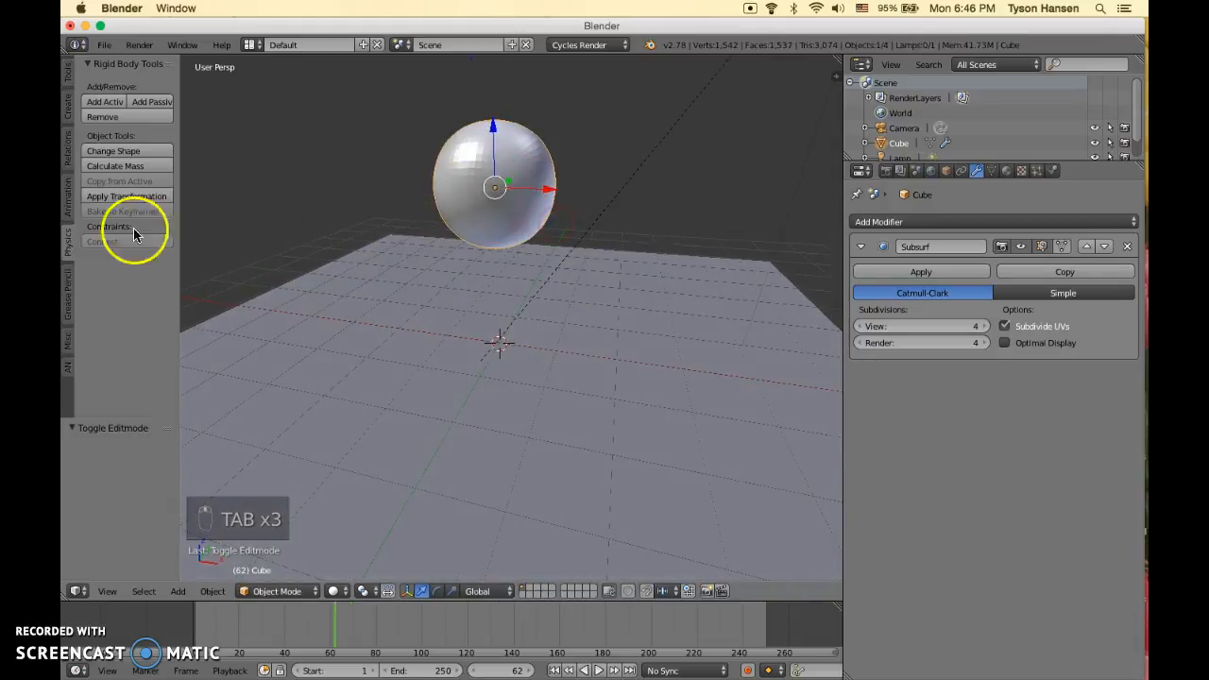
Apply smooth shading to the subdivided cube
{"action": "left_click", "coordinate": [71, 69]}
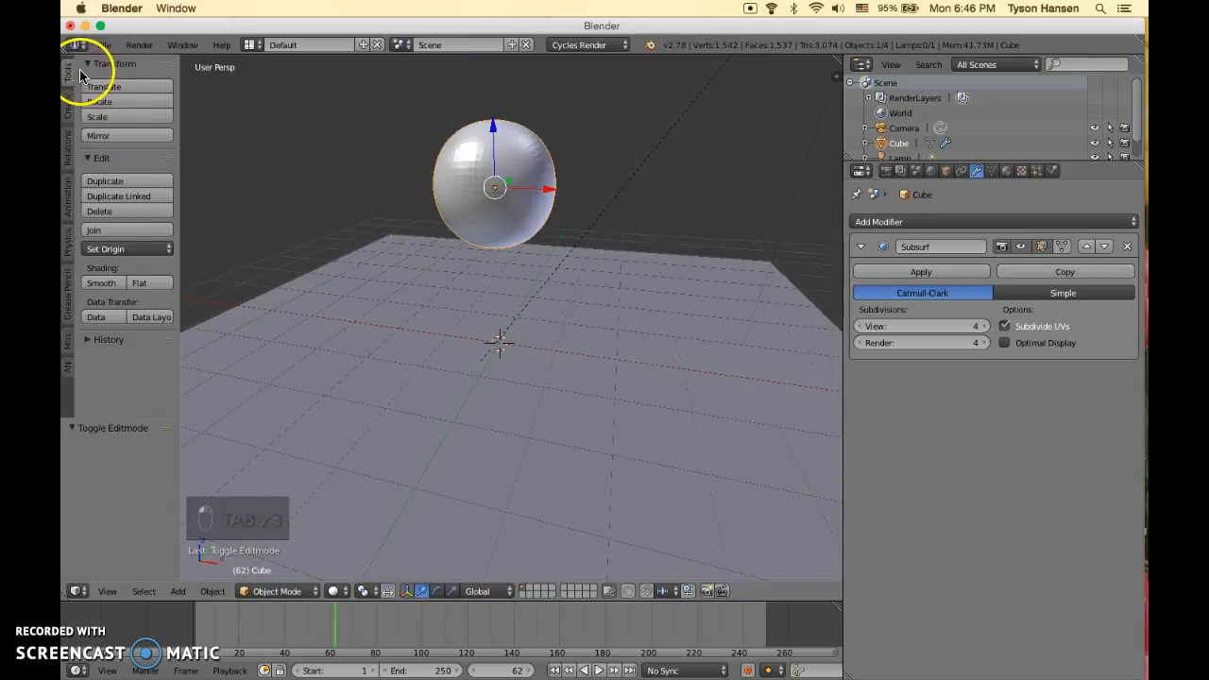
{"action": "left_click", "coordinate": [102, 282]}
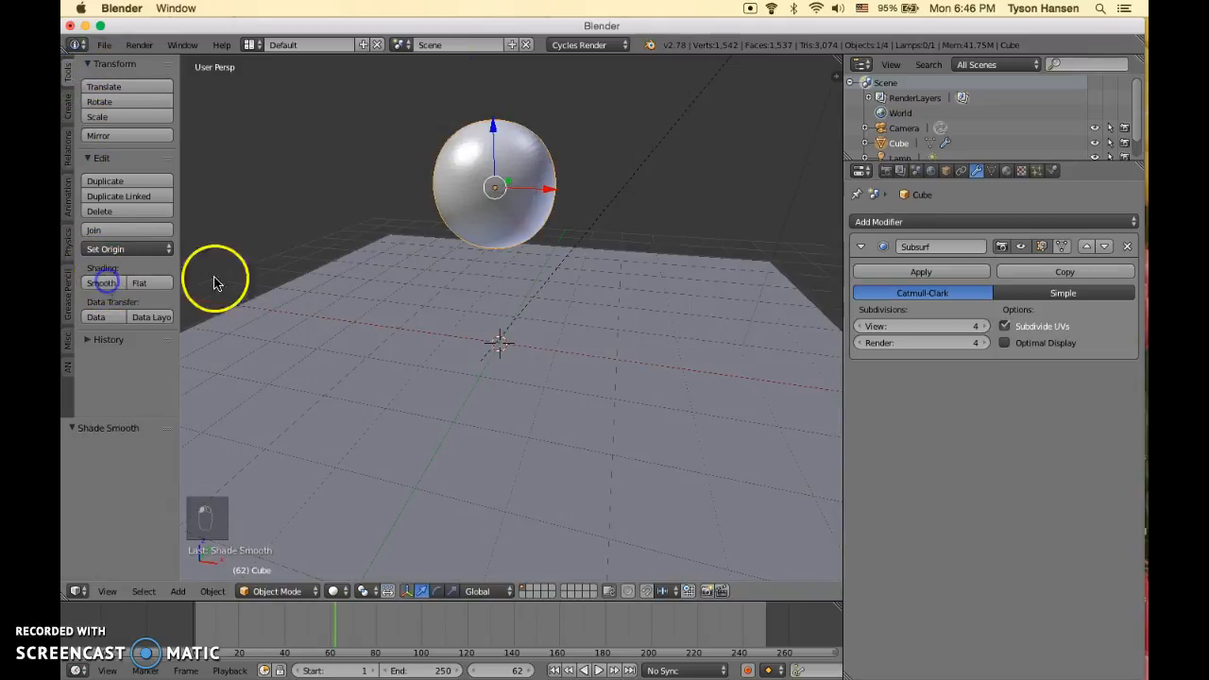
{"action": "scroll", "coordinate": [526, 221], "scroll_direction": "up", "scroll_amount": 3}
{"action": "right_click", "coordinate": [569, 185]}
Reposition the camera with fly navigation in camera view to frame the ball closer and centred horizontally
{"action": "key", "text": "KP_0"}
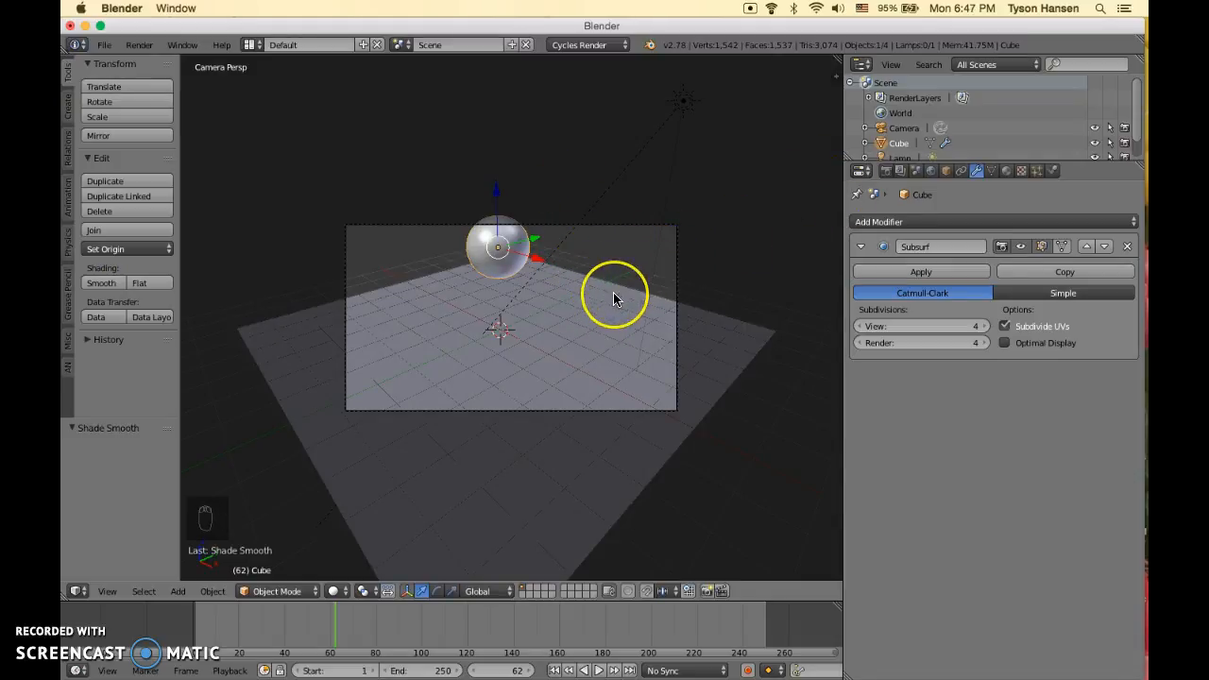
{"action": "key", "text": "shift+f"}
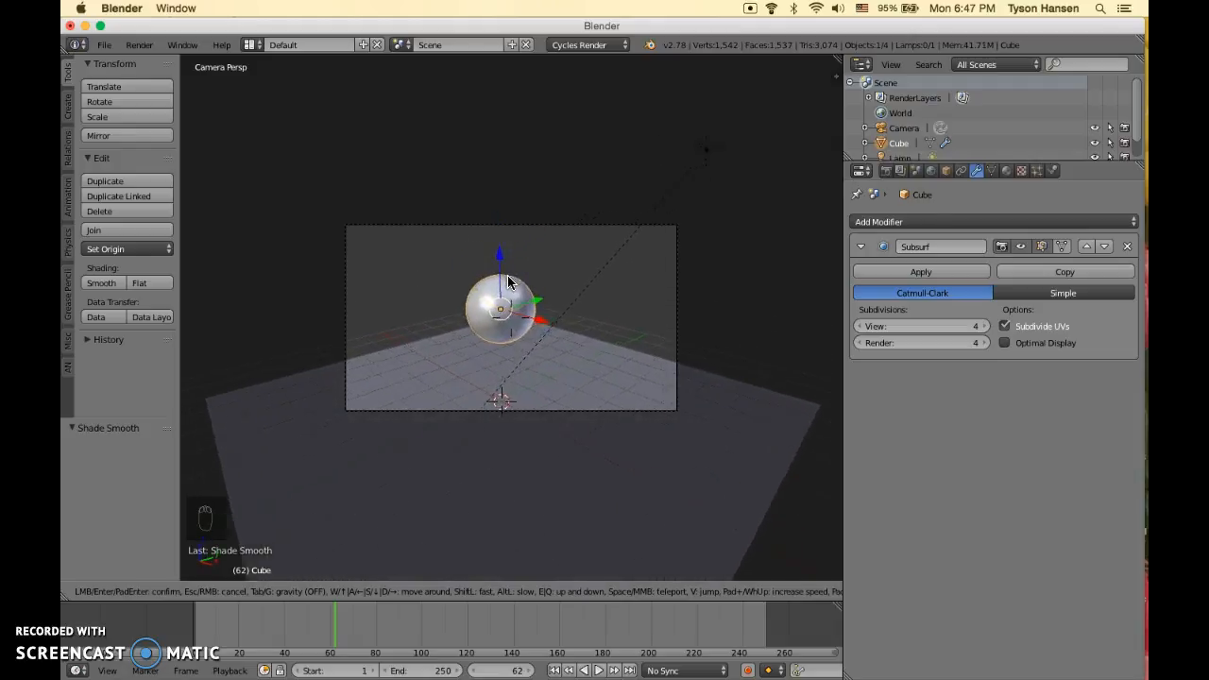
{"action": "left_click", "coordinate": [875, 237]}
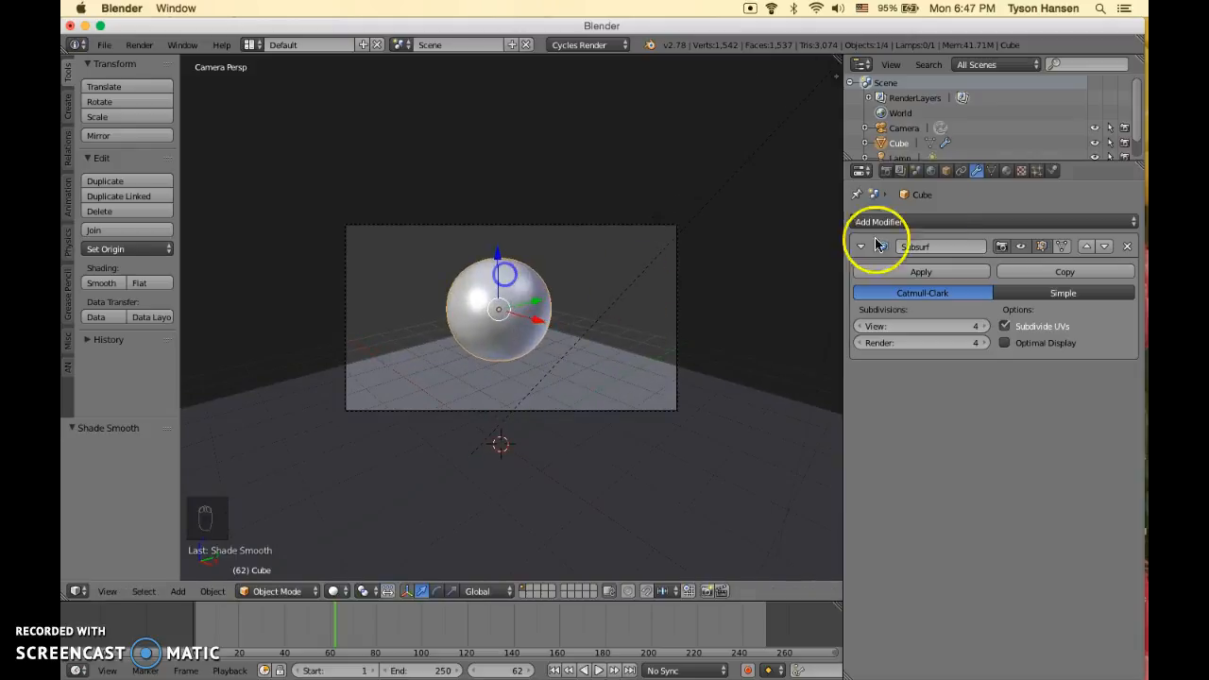
Render a still image of the current frame and return from the render result to the 3D view
{"action": "left_click", "coordinate": [889, 172]}
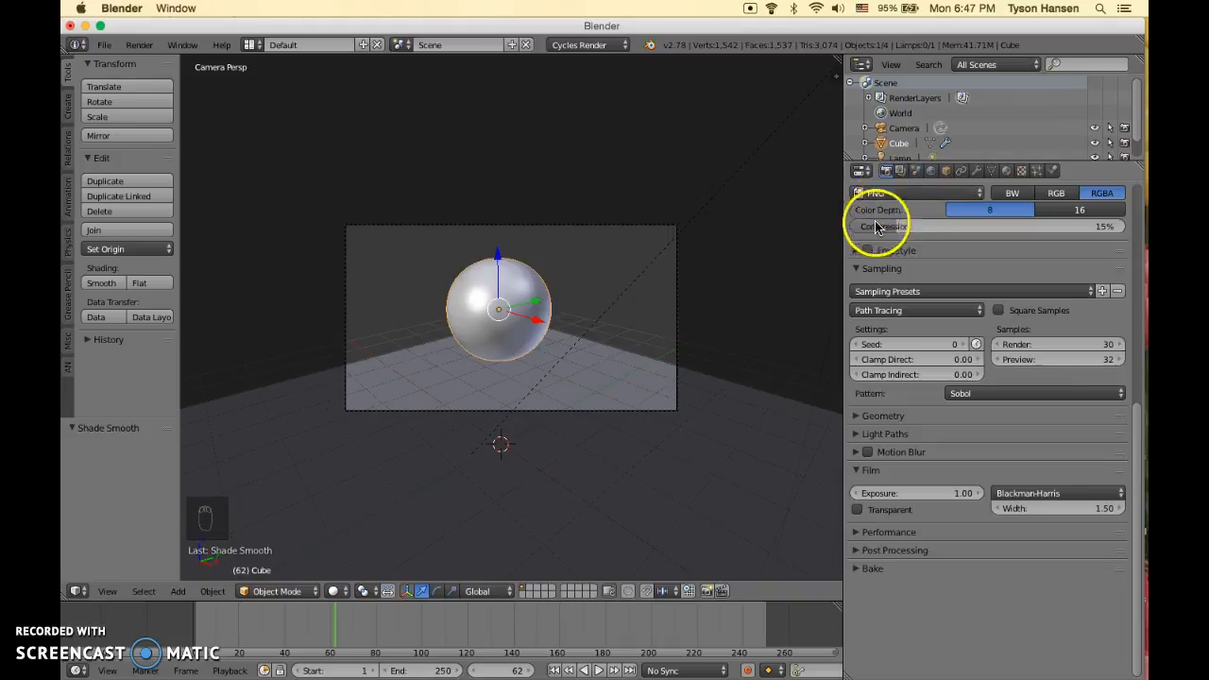
{"action": "scroll", "coordinate": [883, 206], "scroll_direction": "up", "scroll_amount": 10}
{"action": "left_click", "coordinate": [878, 212]}
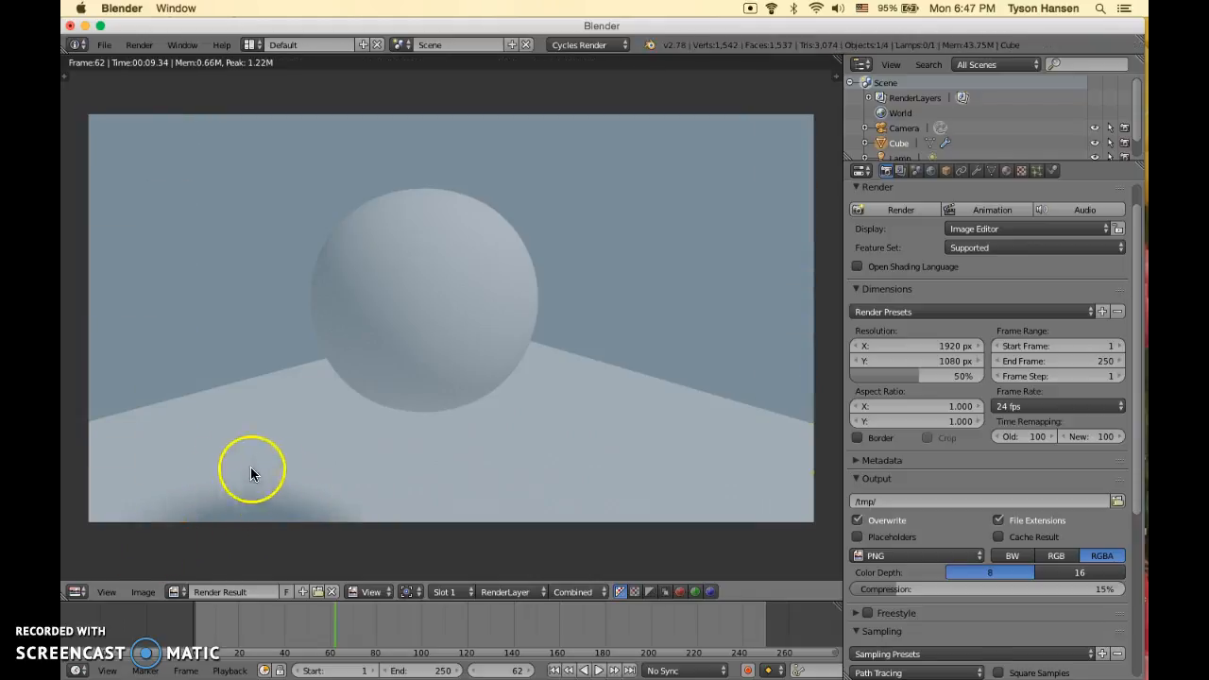
{"action": "left_click", "coordinate": [76, 593]}
{"action": "left_click", "coordinate": [95, 571]}
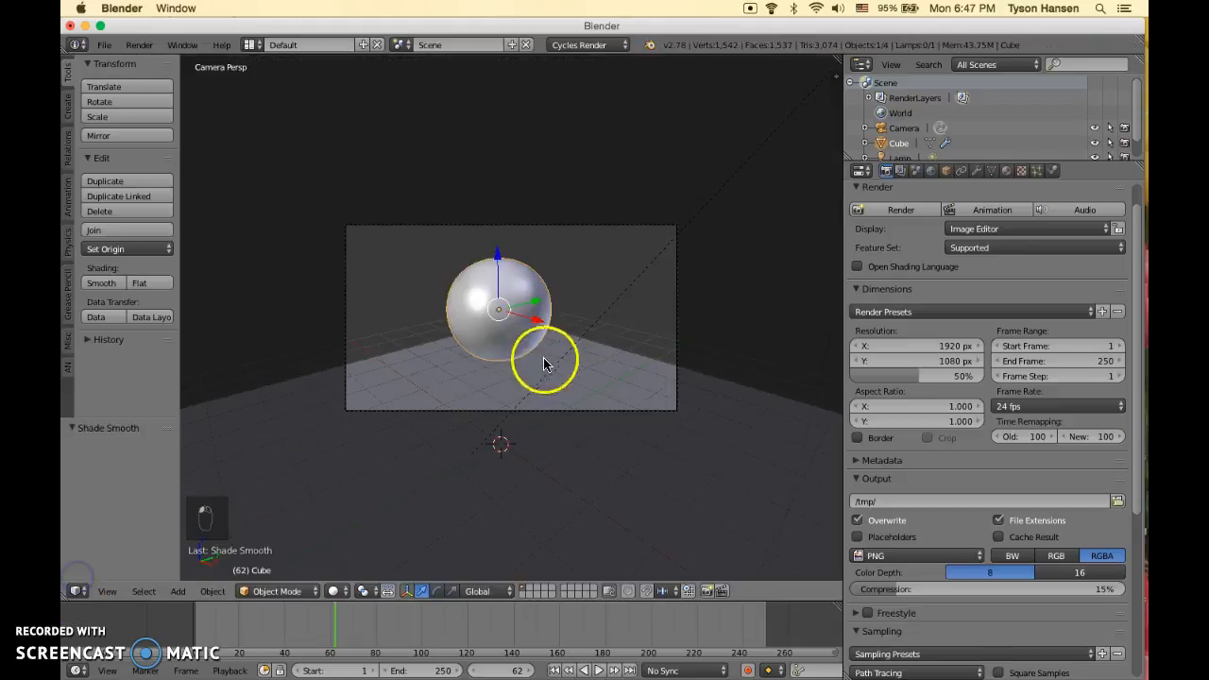
Leave the camera view and examine the list of modifiers available for the cube
{"action": "middle_click_drag", "start_coordinate": [720, 277], "coordinate": [686, 283]}
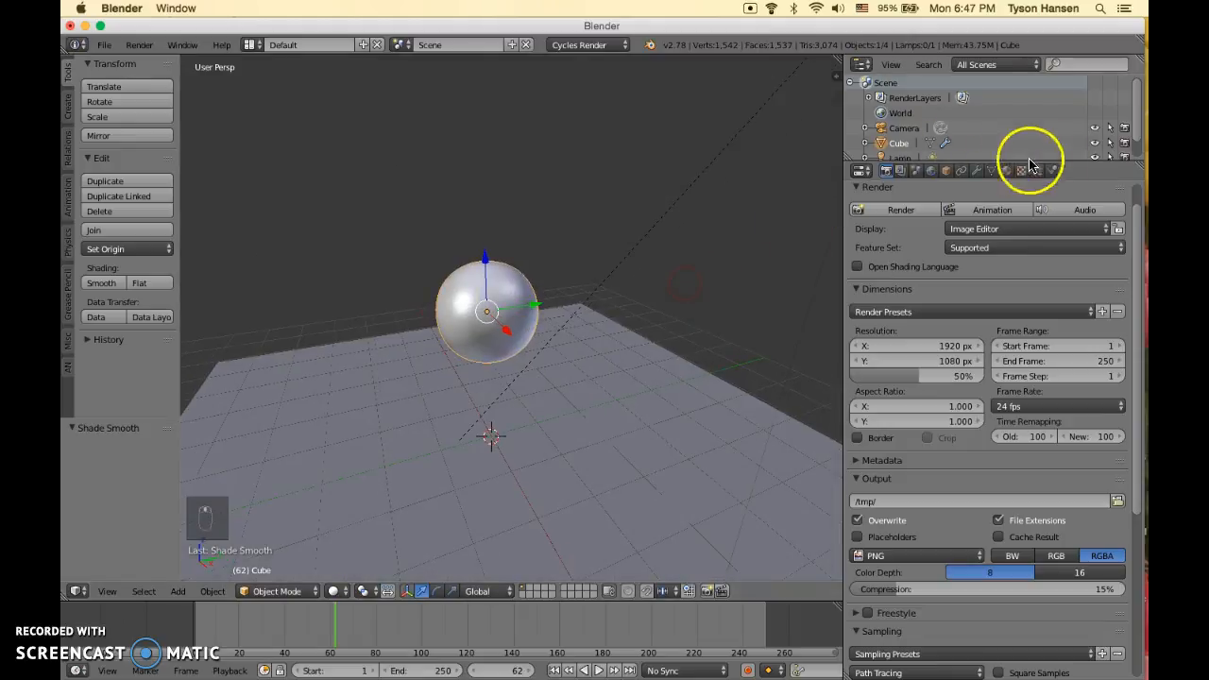
{"action": "left_click", "coordinate": [978, 171]}
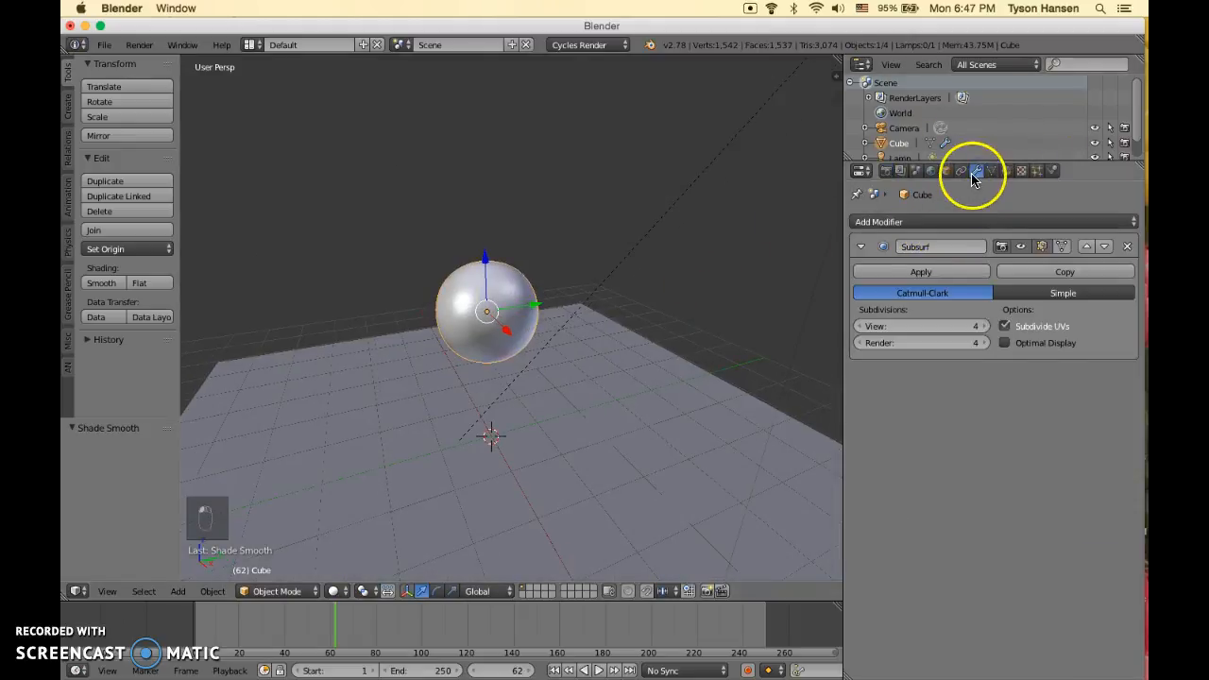
{"action": "left_click", "coordinate": [957, 222]}
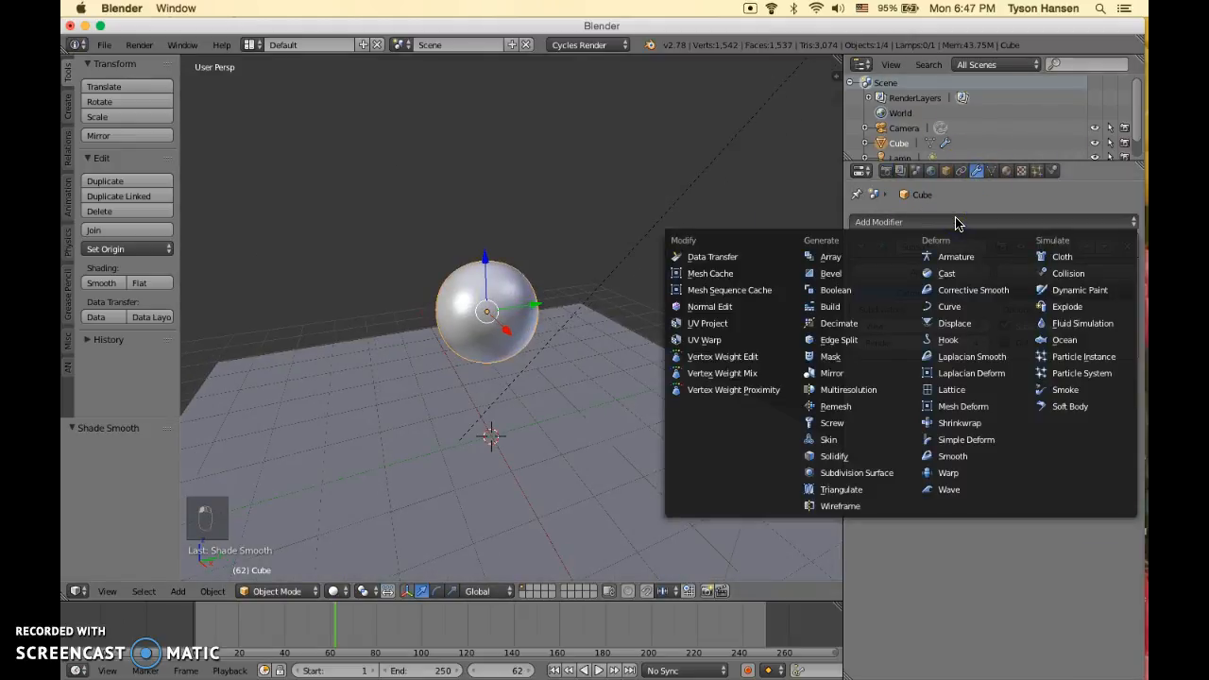
Enter Edit Mode on the cube and deselect all of its vertices
{"action": "middle_click_drag", "start_coordinate": [424, 279], "coordinate": [598, 348]}
{"action": "scroll", "coordinate": [560, 292], "scroll_direction": "up", "scroll_amount": 2}
{"action": "key", "text": "Tab"}
{"action": "key", "text": "a"}
{"action": "key", "text": "a"}
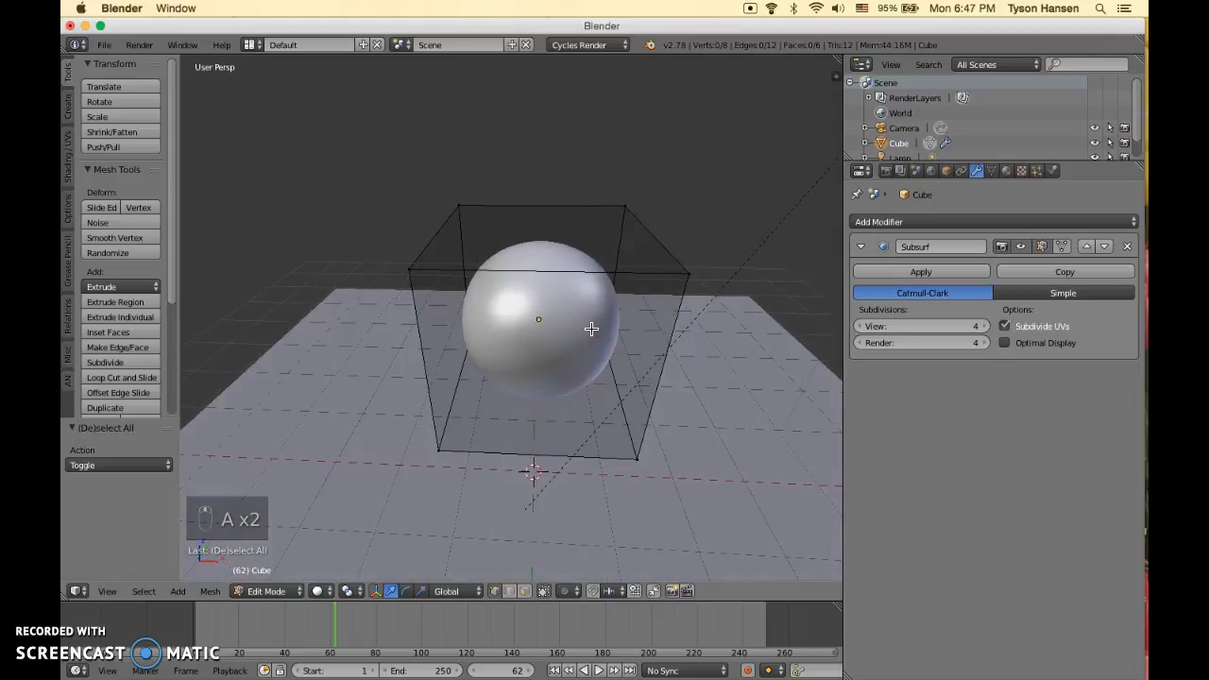
{"action": "middle_click_drag", "start_coordinate": [573, 289], "coordinate": [576, 262]}
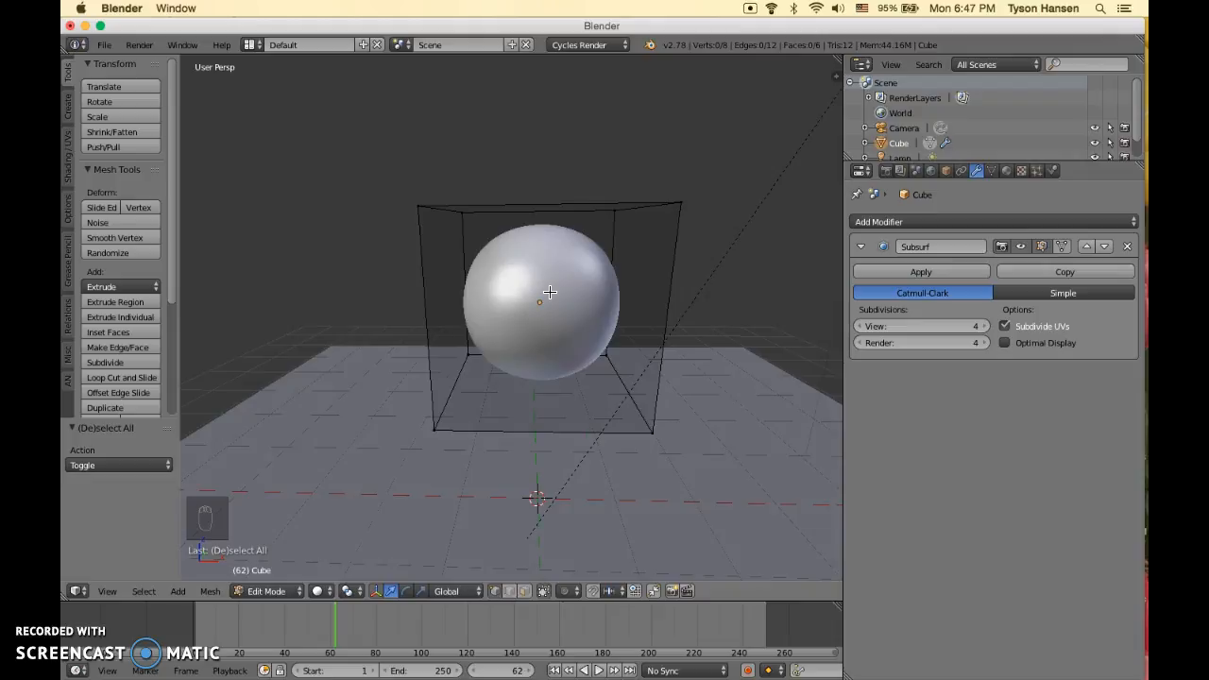
Add one horizontal loop cut around the cube with Loop Cut and Slide, keeping it centred at mid-height
{"action": "key", "text": "space"}
{"action": "type", "text": "loop"}
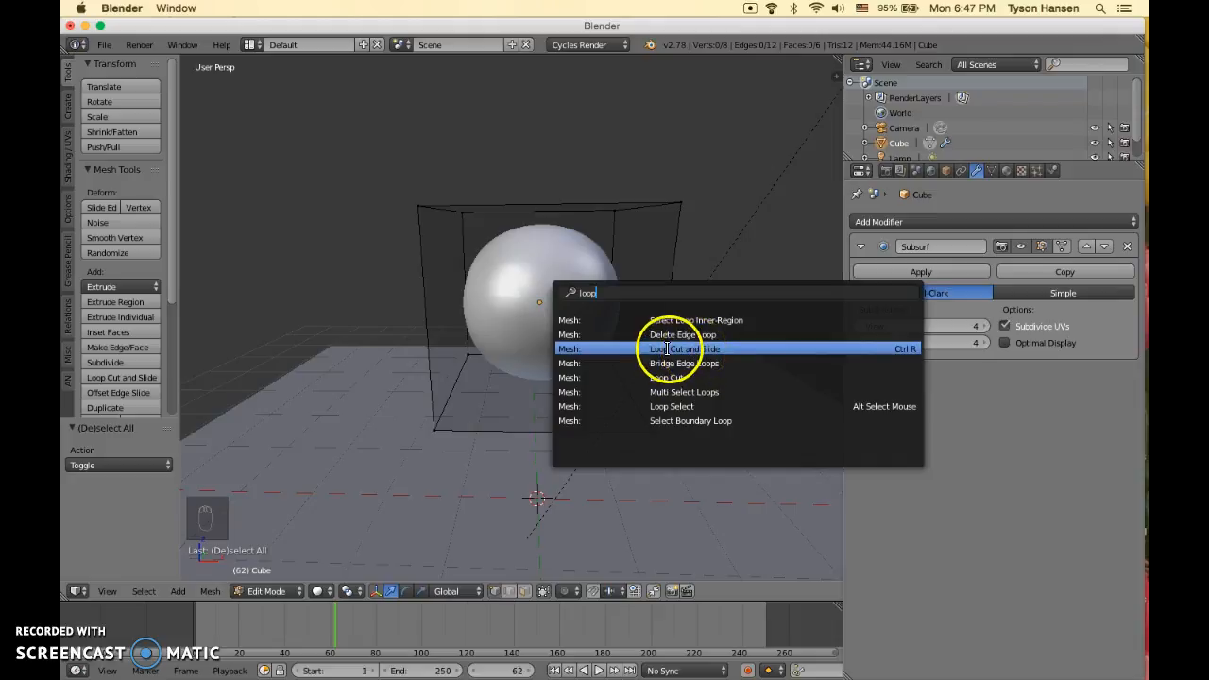
{"action": "left_click", "coordinate": [668, 348]}
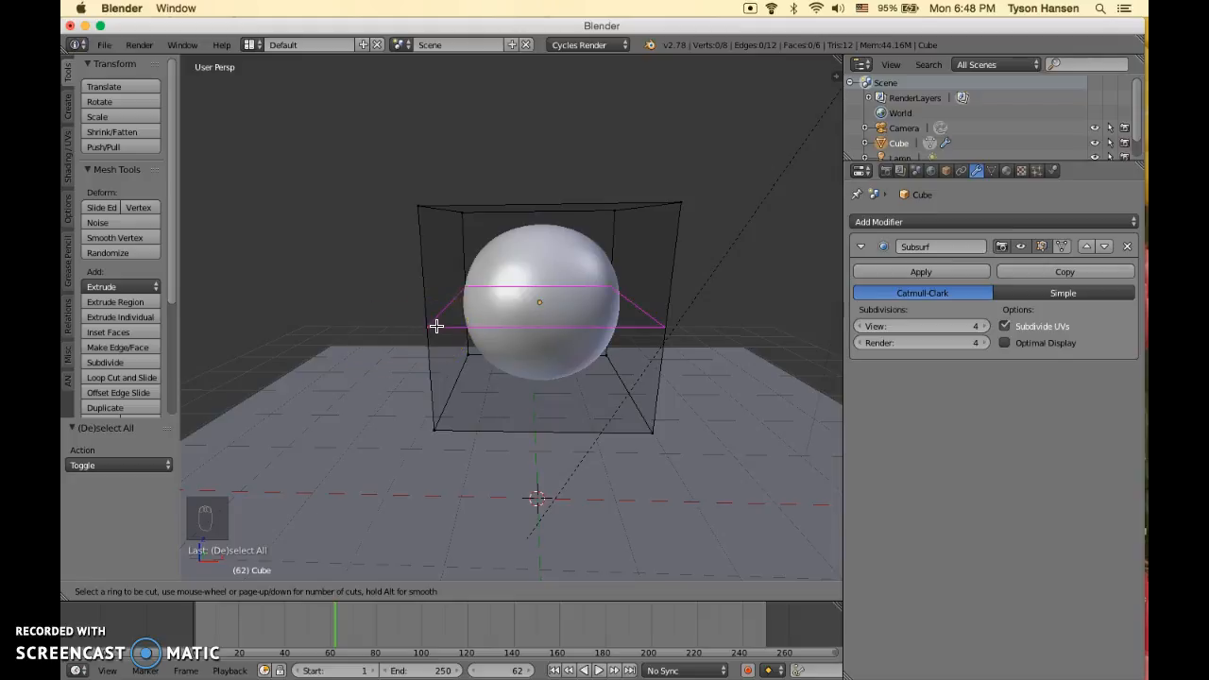
{"action": "scroll", "coordinate": [436, 326], "scroll_direction": "up", "scroll_amount": 2}
{"action": "scroll", "coordinate": [436, 326], "scroll_direction": "down", "scroll_amount": 2}
{"action": "scroll", "coordinate": [437, 326], "scroll_direction": "up", "scroll_amount": 3}
{"action": "scroll", "coordinate": [437, 326], "scroll_direction": "down", "scroll_amount": 3}
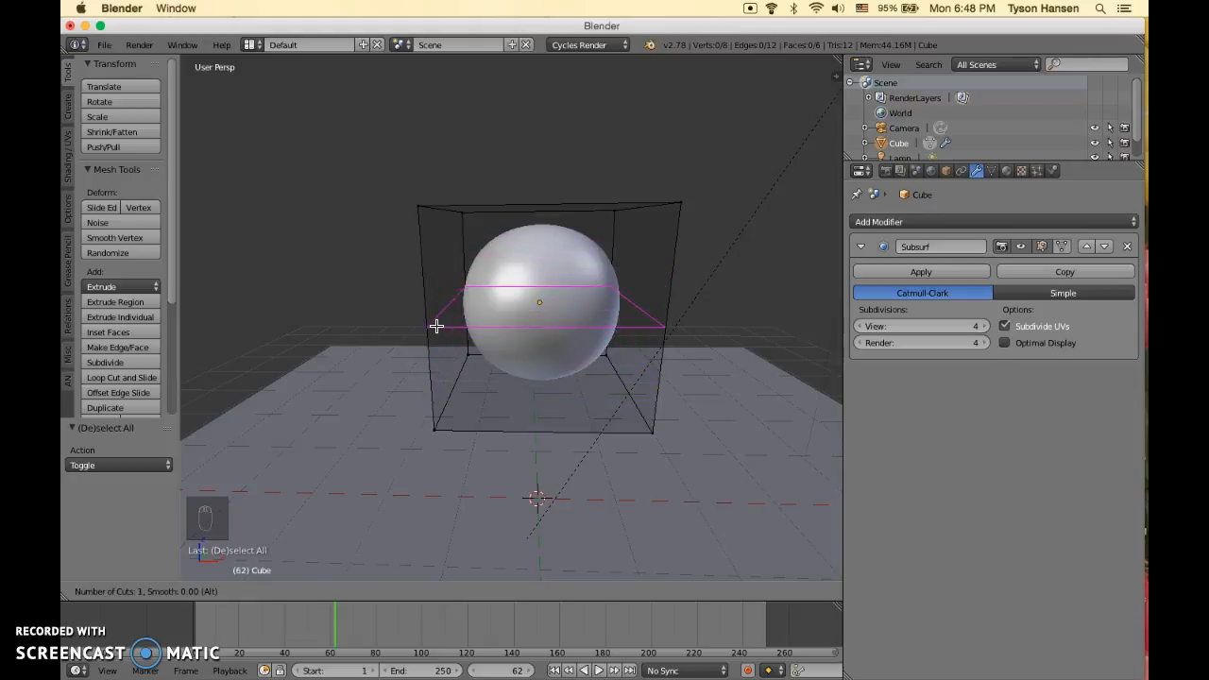
{"action": "scroll", "coordinate": [437, 326], "scroll_direction": "down", "scroll_amount": 4}
{"action": "left_click", "coordinate": [436, 326]}
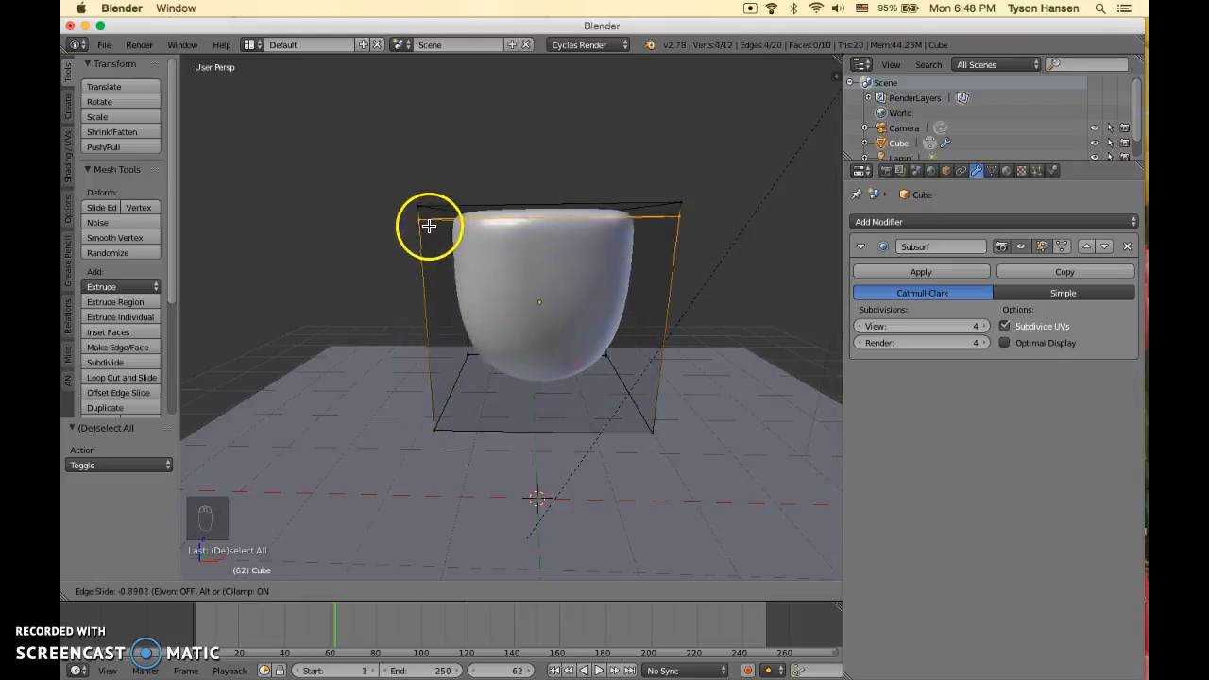
{"action": "right_click", "coordinate": [437, 343]}
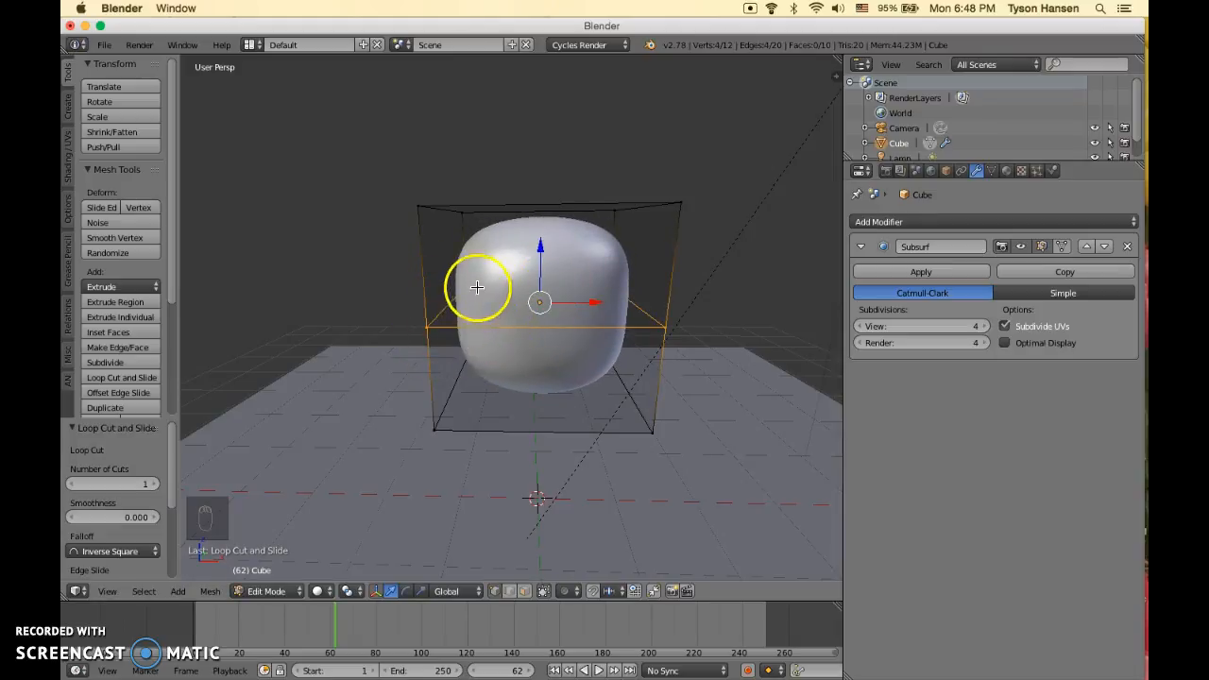
{"action": "key", "text": "super"}
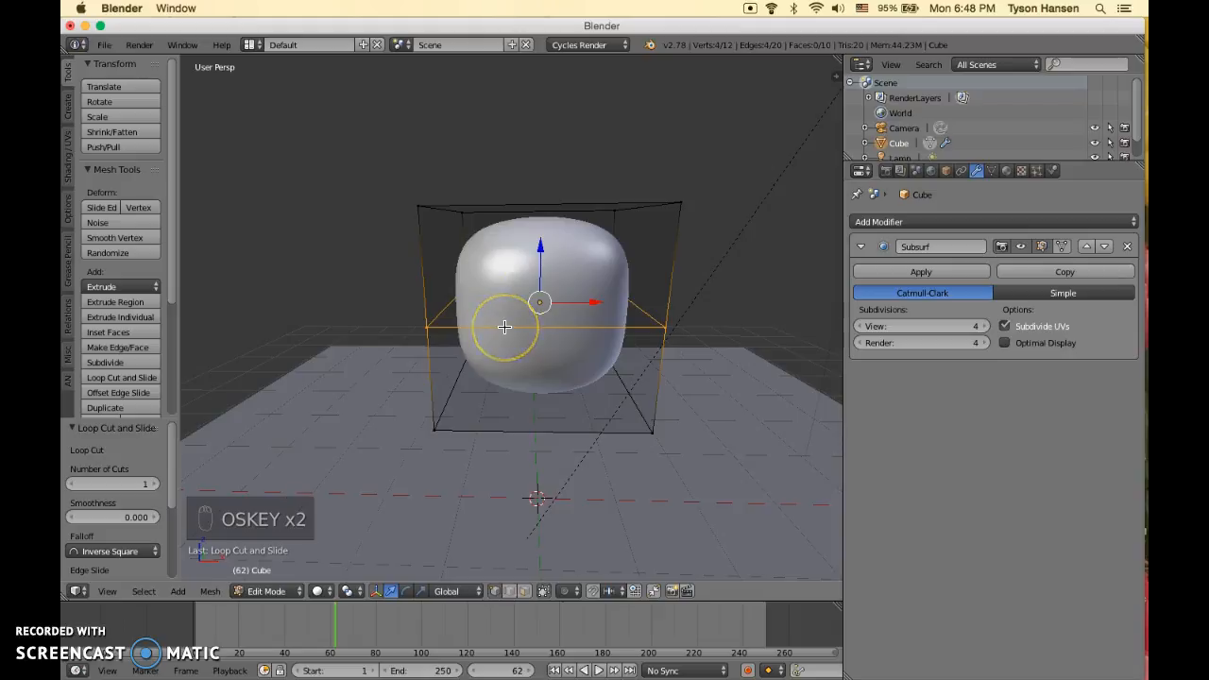
Undo the horizontal loop cut and add one vertical loop cut centred on the cube with Loop Cut and Slide
{"action": "key", "text": "super+z"}
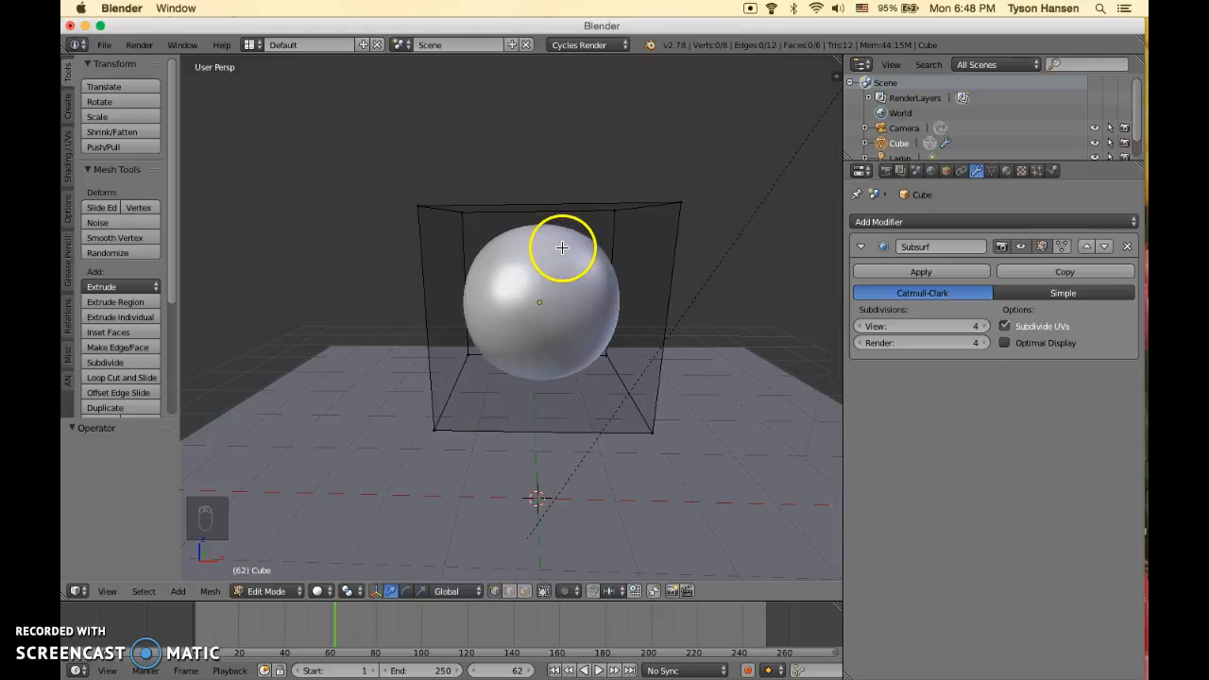
{"action": "key", "text": "ctrl+r"}
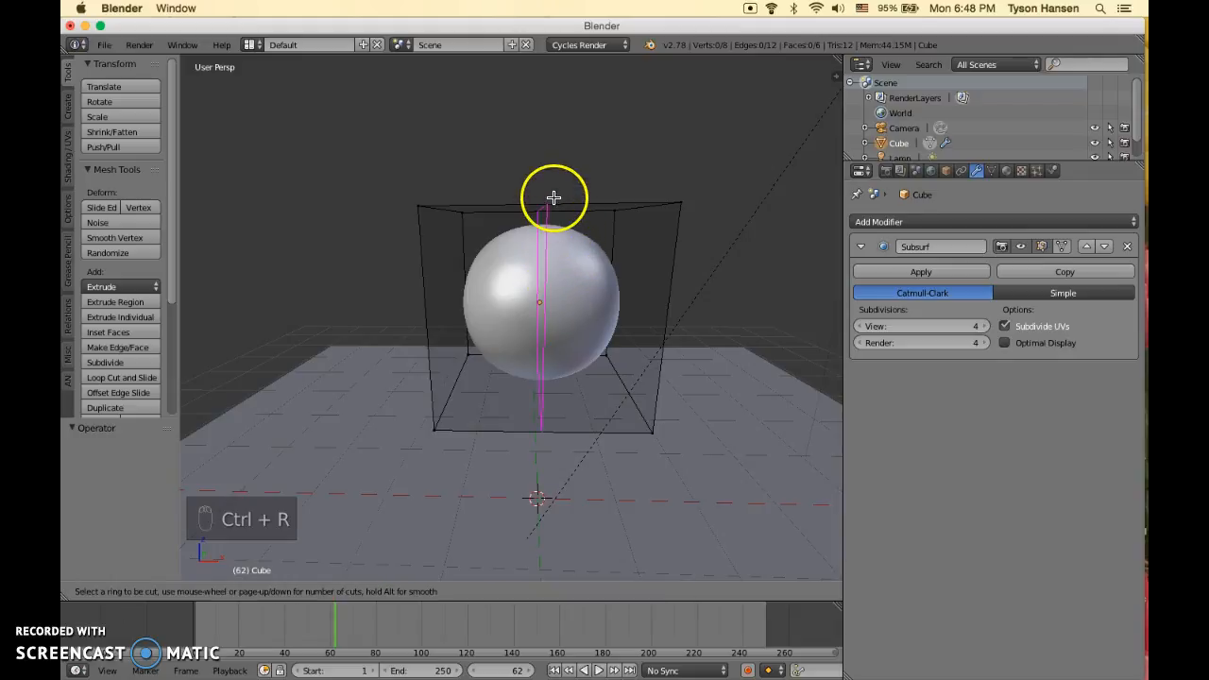
{"action": "scroll", "coordinate": [552, 201], "scroll_direction": "up", "scroll_amount": 1}
{"action": "left_click", "coordinate": [552, 202]}
{"action": "left_click", "coordinate": [552, 202]}
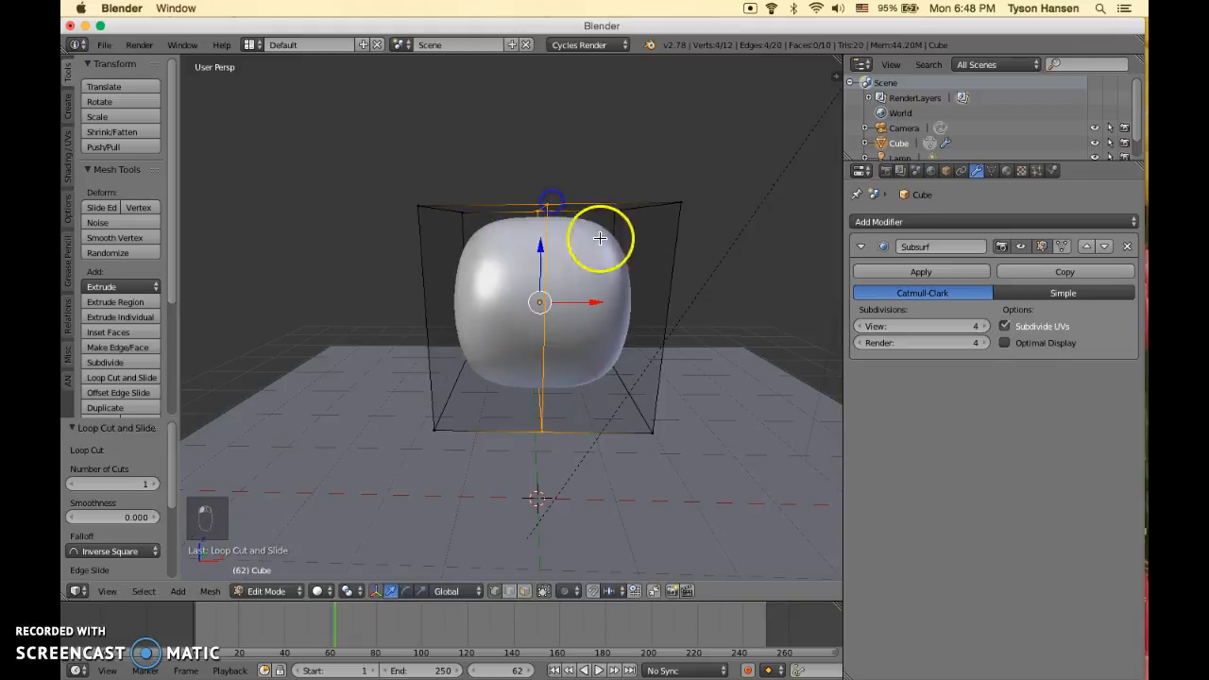
Show the cube in the front orthographic view with Wireframe viewport shading
{"action": "key", "text": "KP_1"}
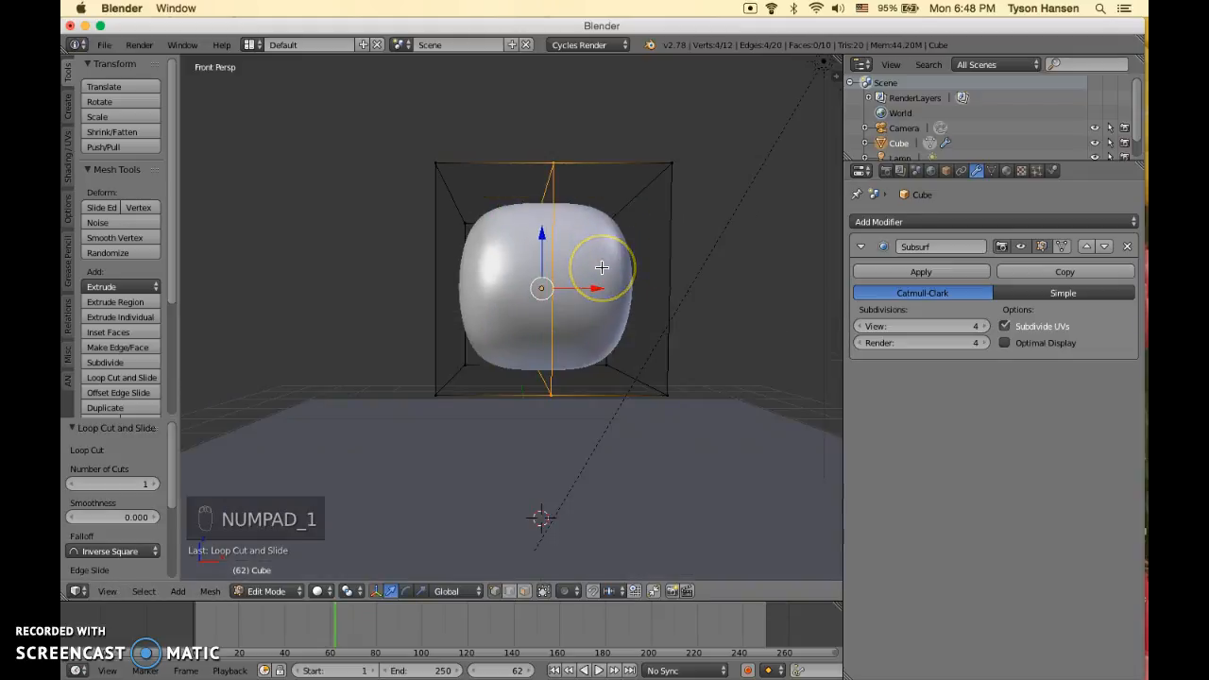
{"action": "key", "text": "KP_5"}
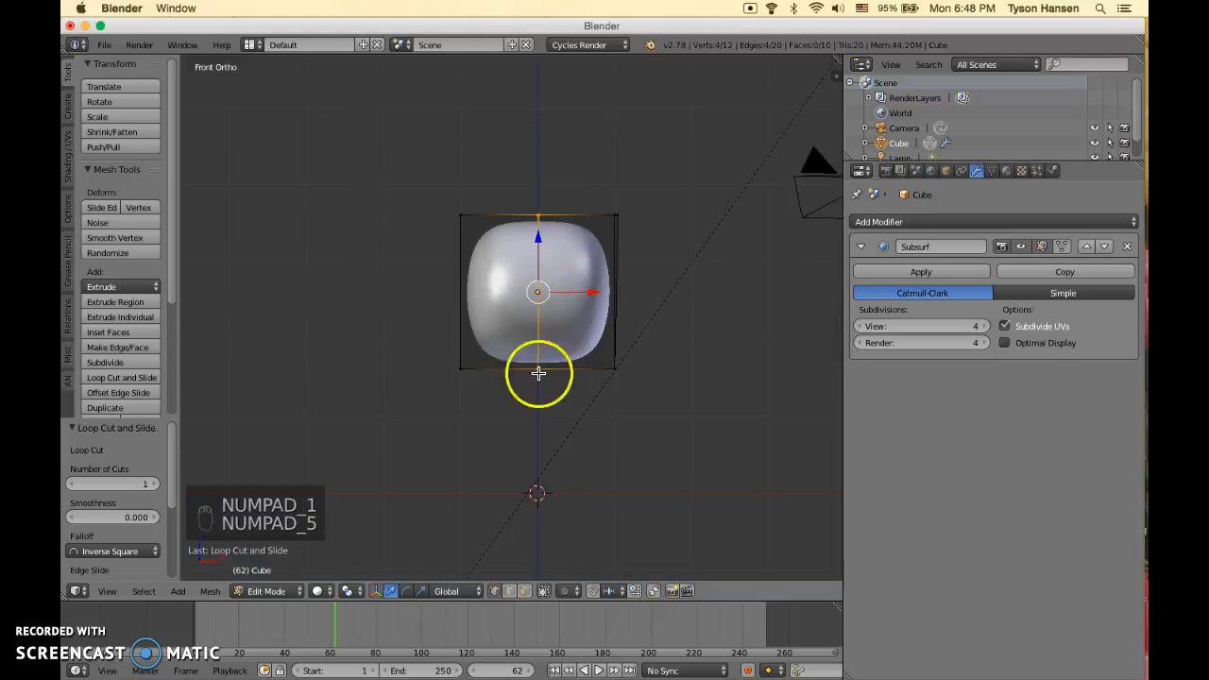
{"action": "left_click", "coordinate": [317, 592]}
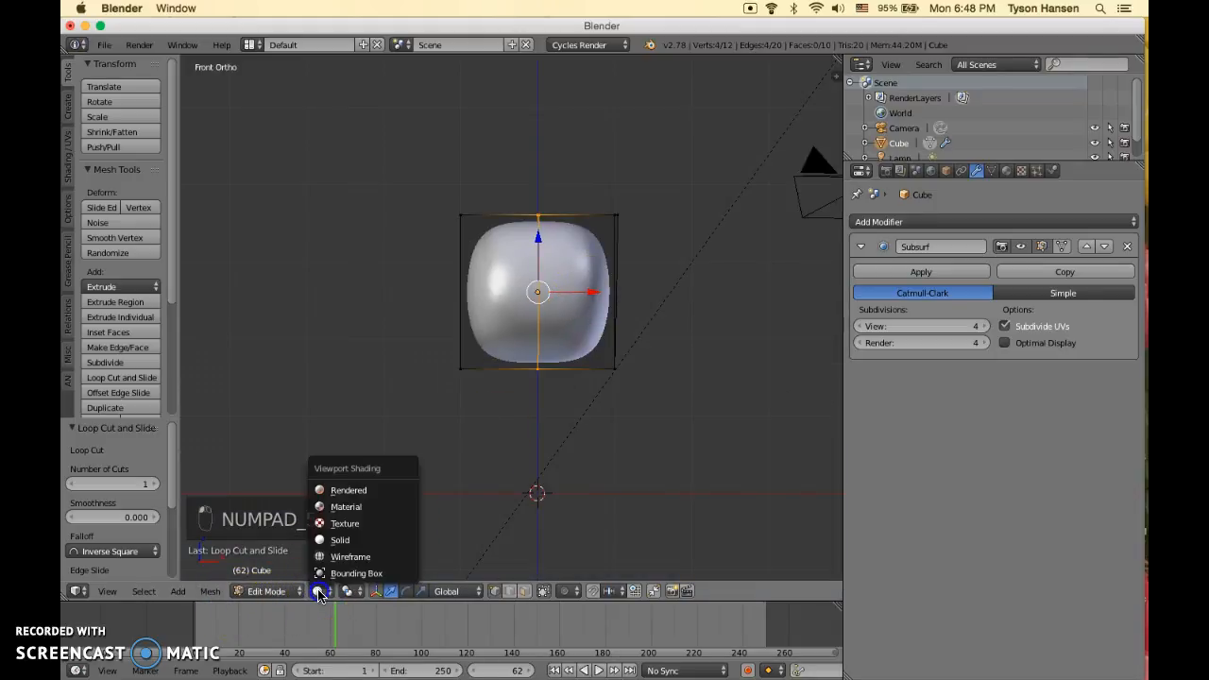
{"action": "left_click", "coordinate": [333, 558]}
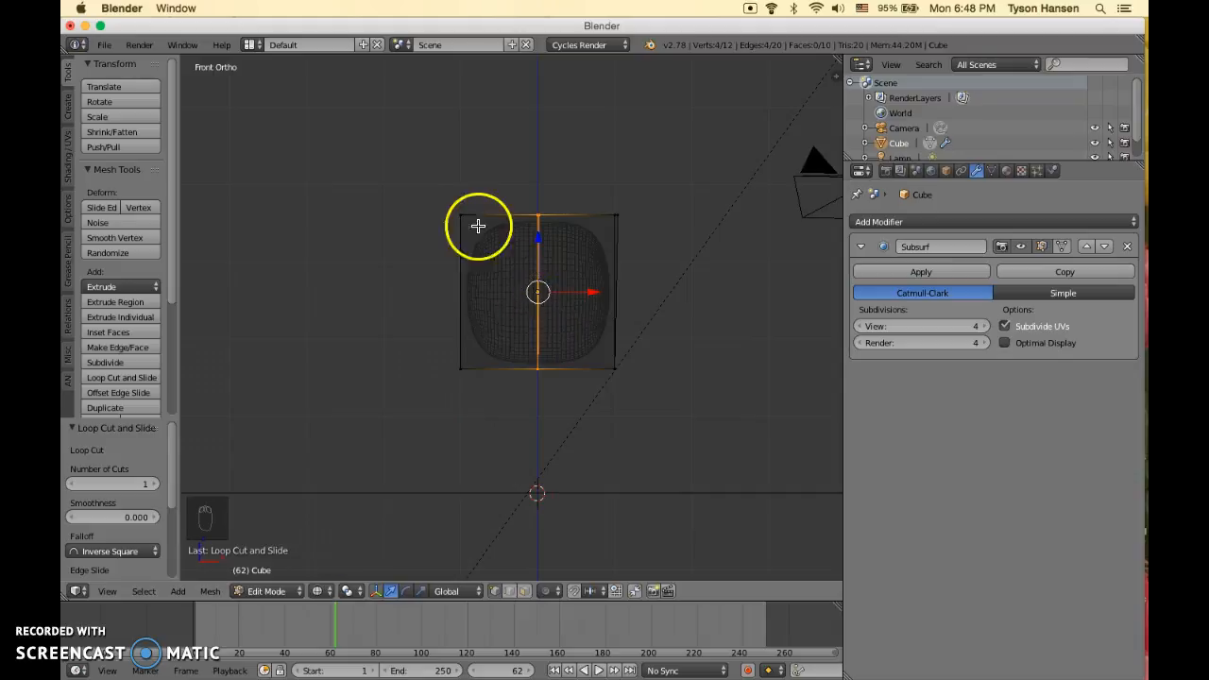
Box-select only the four outer vertices on the cube's negative X side and delete them as vertices
{"action": "key", "text": "a"}
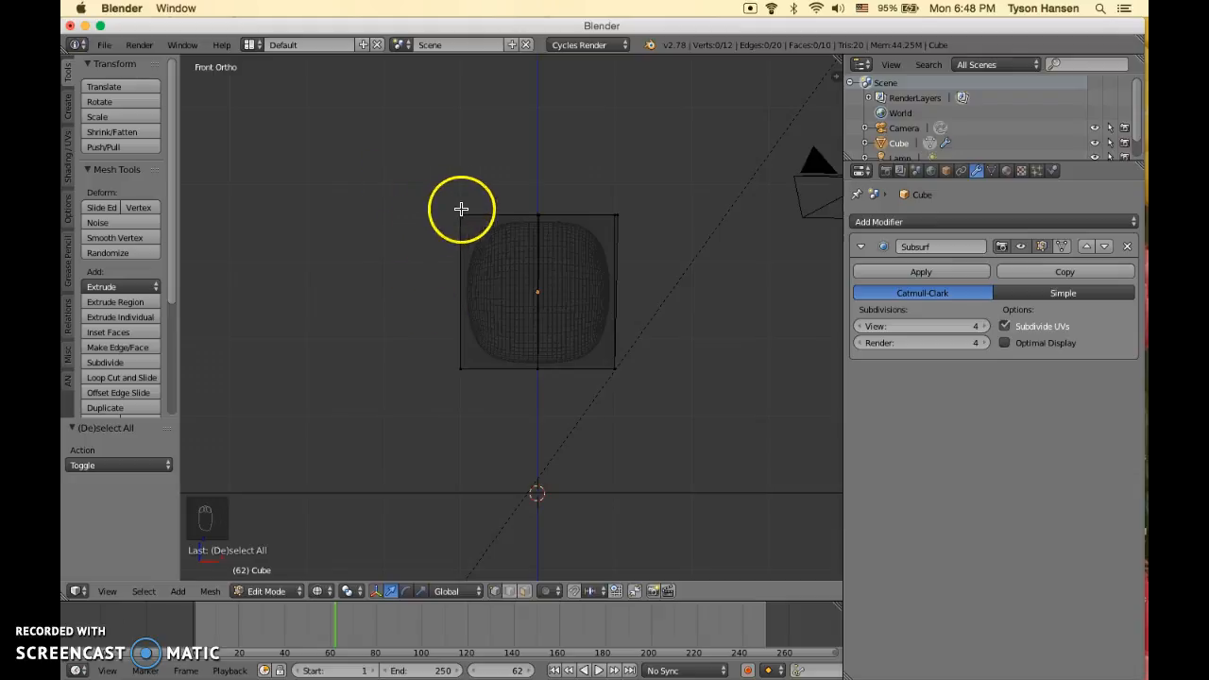
{"action": "key", "text": "b"}
{"action": "left_click_drag", "start_coordinate": [403, 183], "coordinate": [403, 182]}
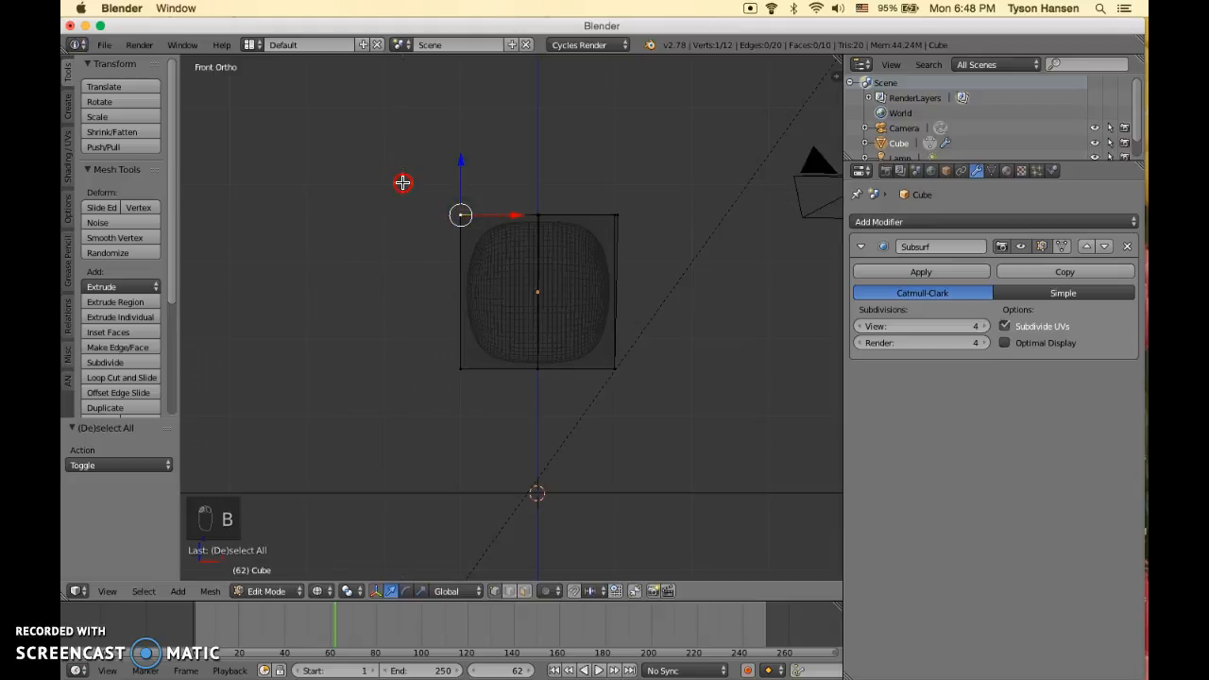
{"action": "key", "text": "c"}
{"action": "right_click", "coordinate": [397, 230]}
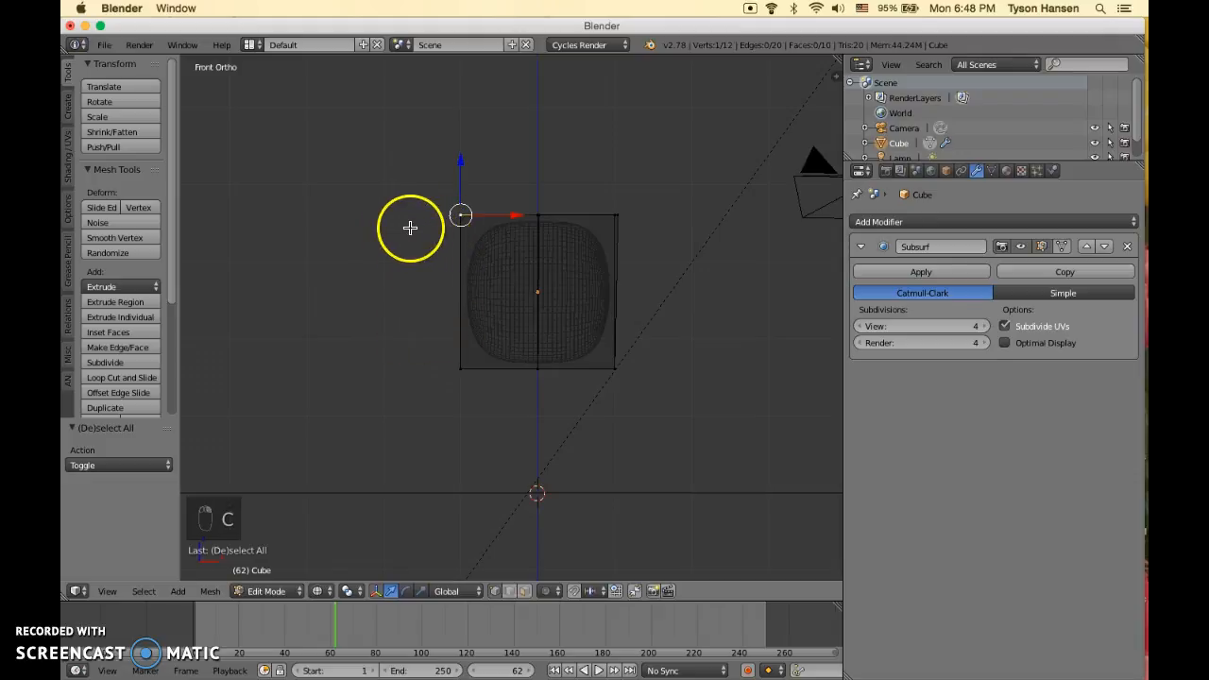
{"action": "key", "text": "b"}
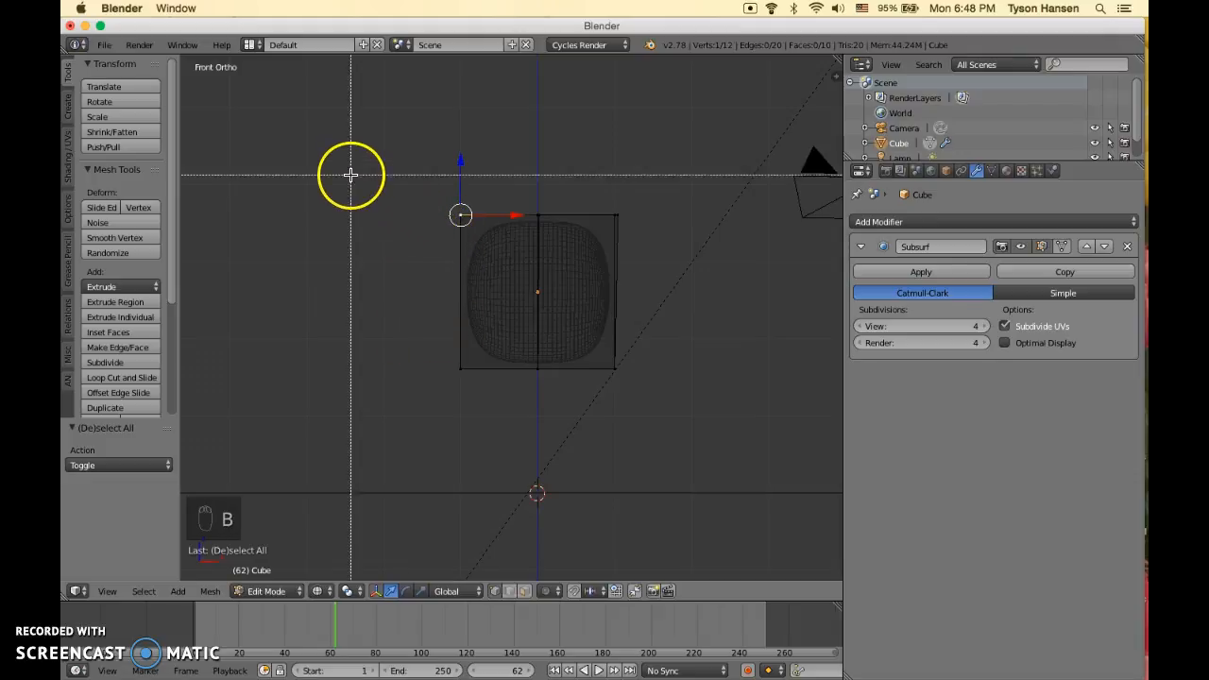
{"action": "left_click_drag", "start_coordinate": [361, 133], "coordinate": [464, 451]}
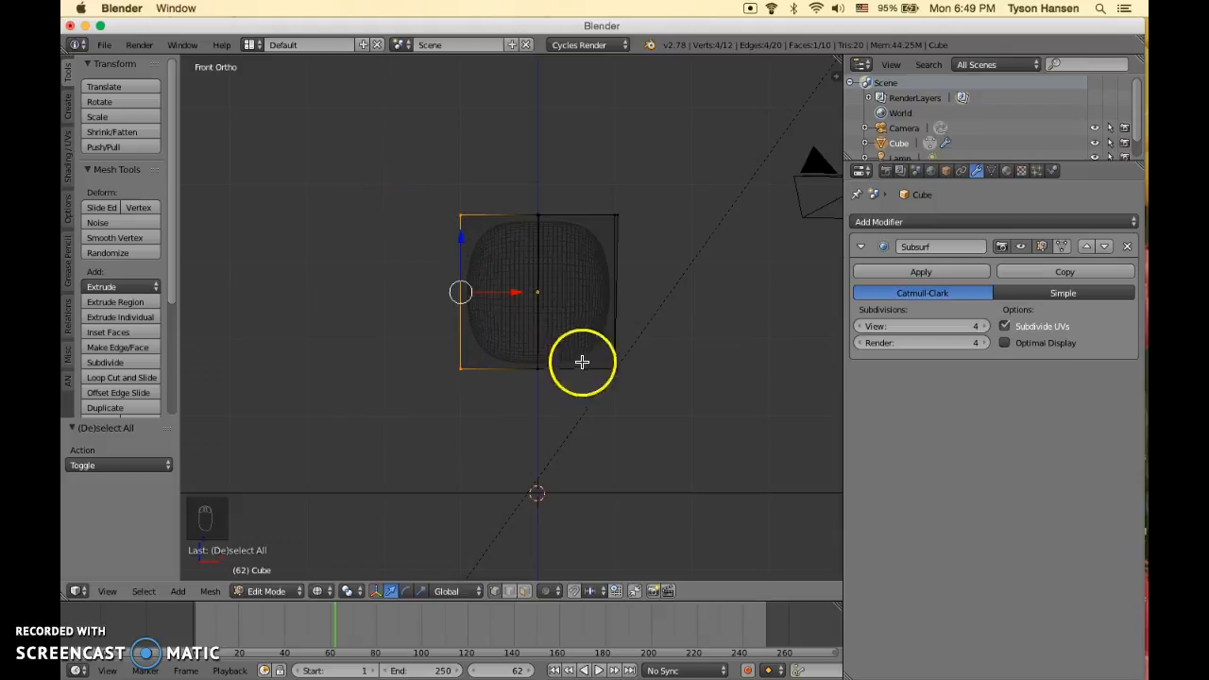
{"action": "middle_click_drag", "start_coordinate": [392, 196], "coordinate": [424, 221]}
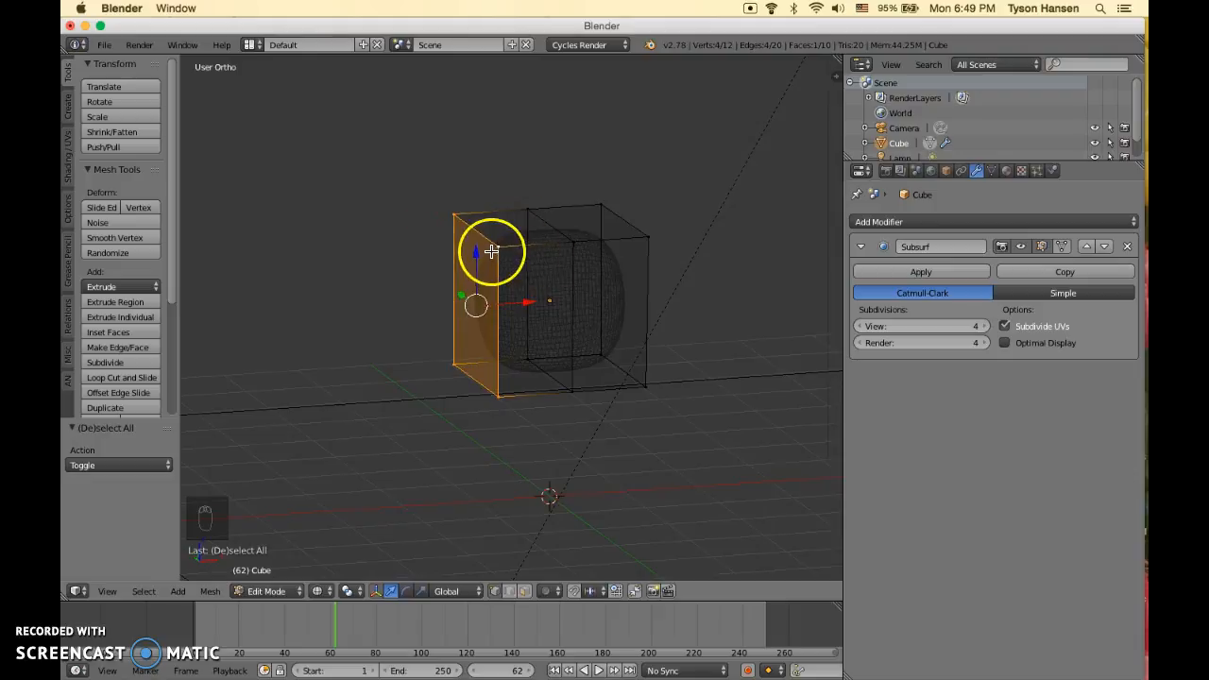
{"action": "key", "text": "KP_1"}
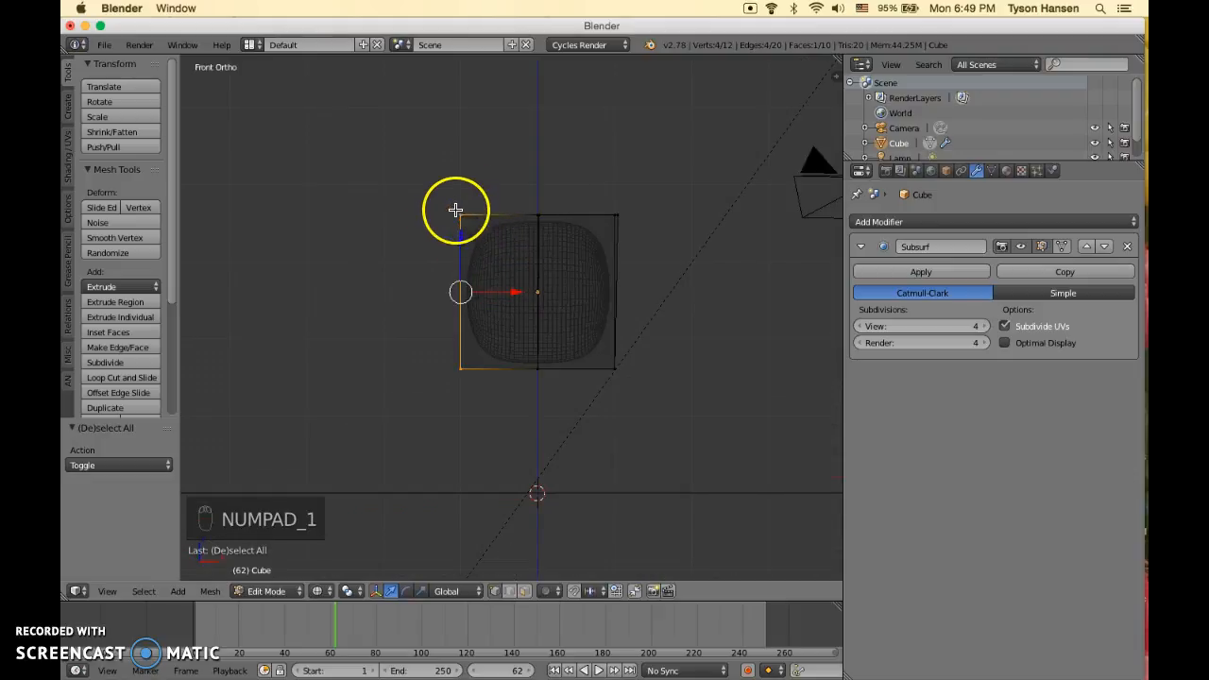
{"action": "middle_click_drag", "start_coordinate": [440, 218], "coordinate": [459, 242]}
{"action": "key", "text": "x"}
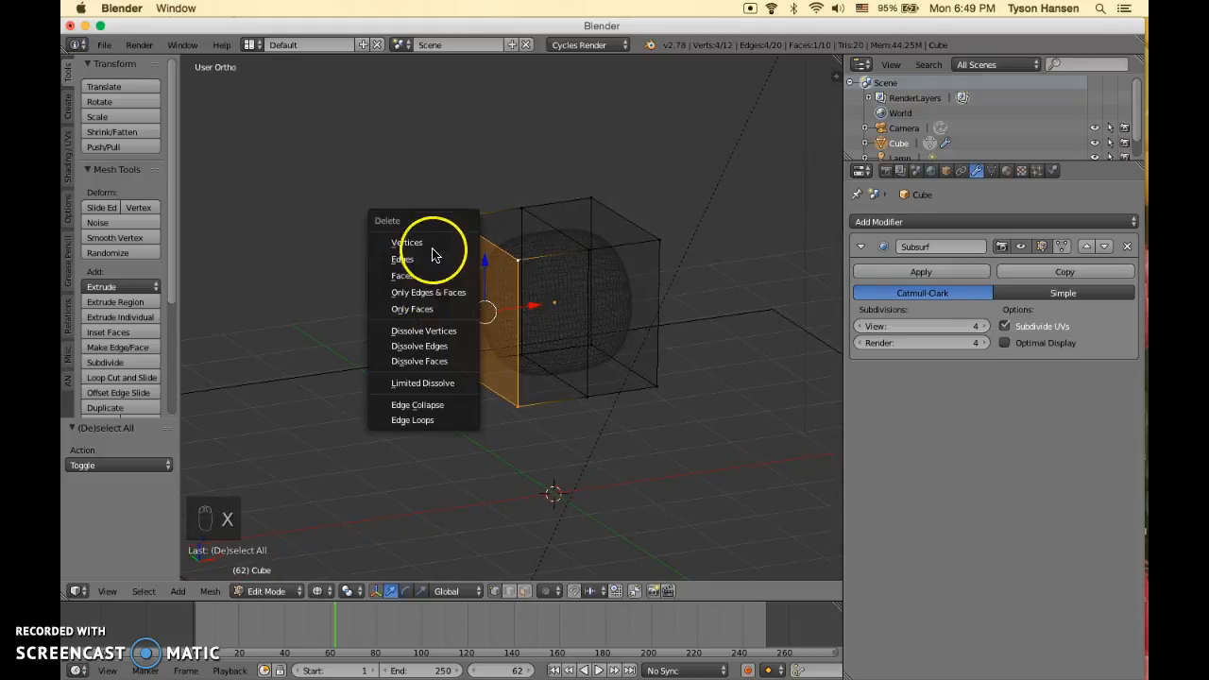
{"action": "left_click", "coordinate": [424, 245]}
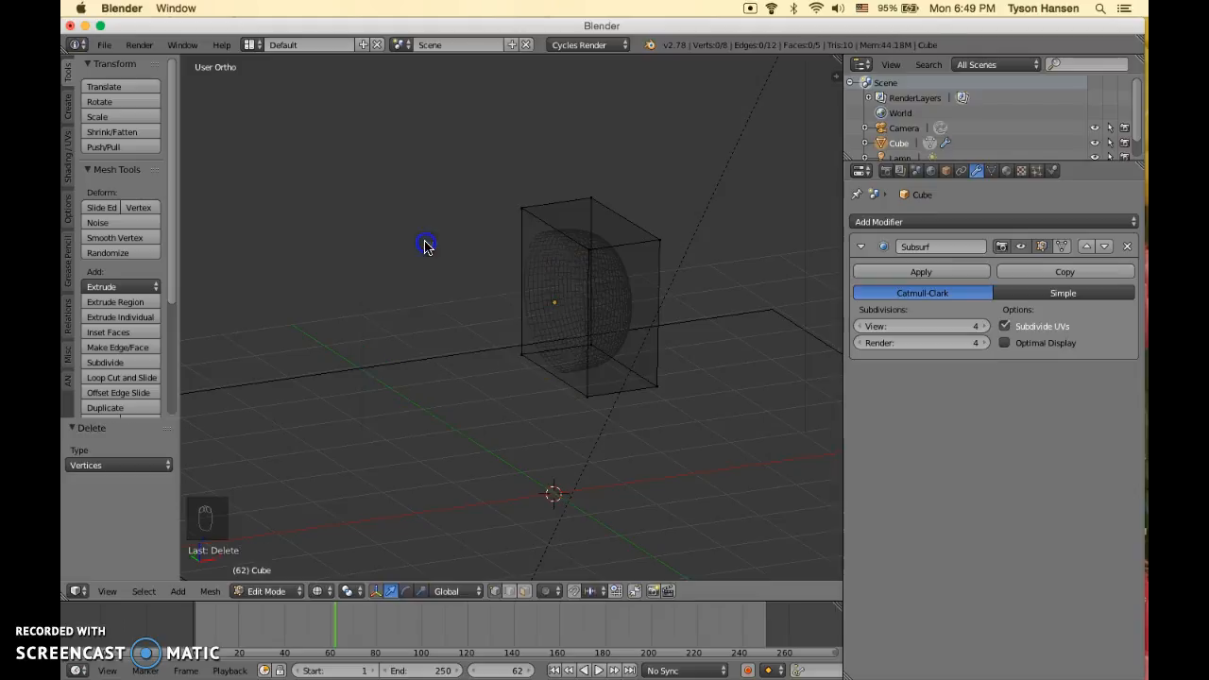
Return to solid shading and Object Mode, and add a Mirror modifier to the half cube
{"action": "key", "text": "z"}
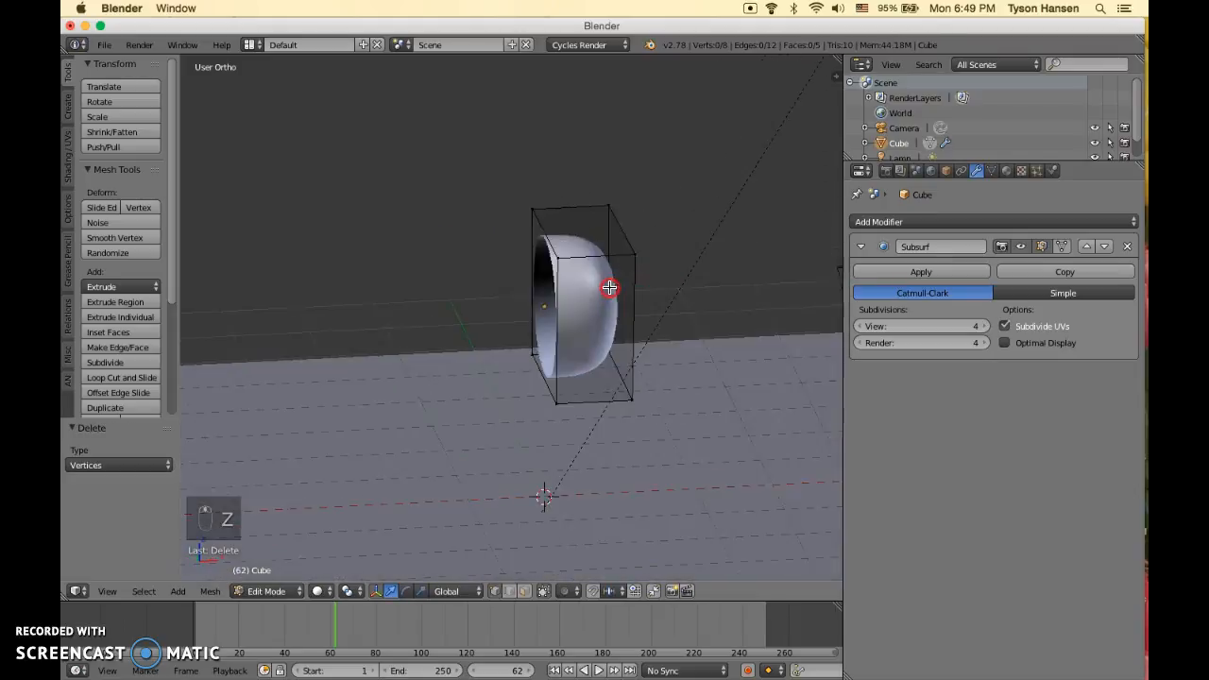
{"action": "key", "text": "Tab"}
{"action": "middle_click_drag", "start_coordinate": [593, 297], "coordinate": [625, 293]}
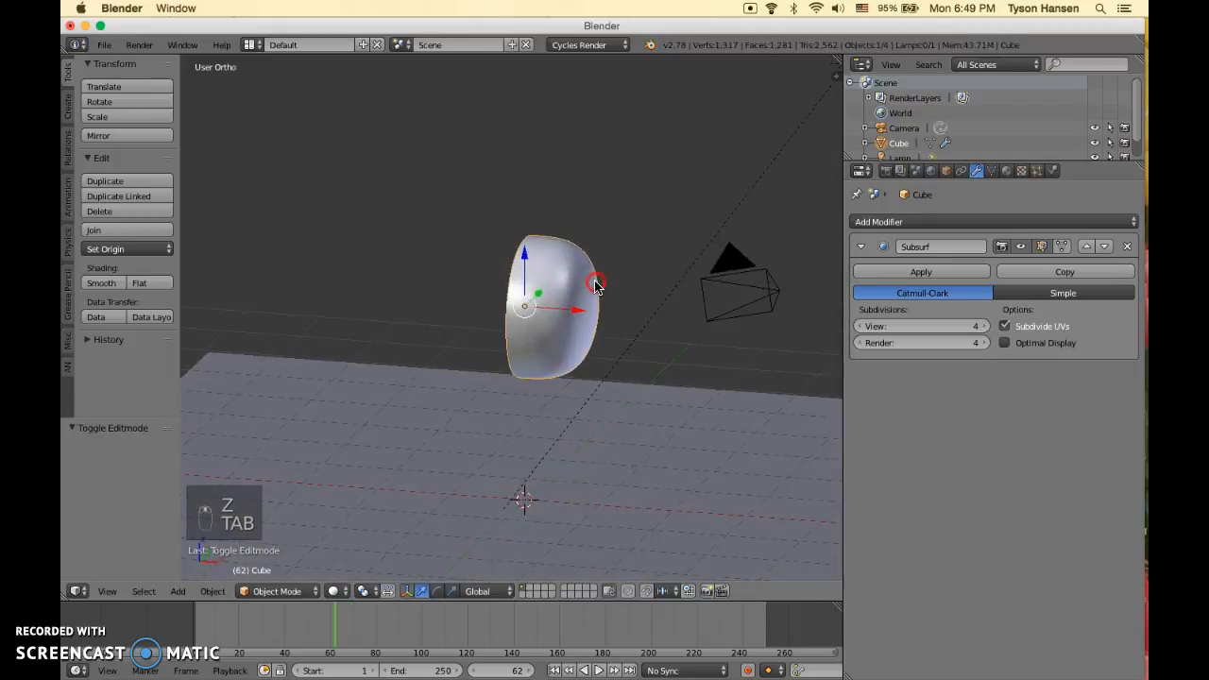
{"action": "left_click", "coordinate": [951, 224]}
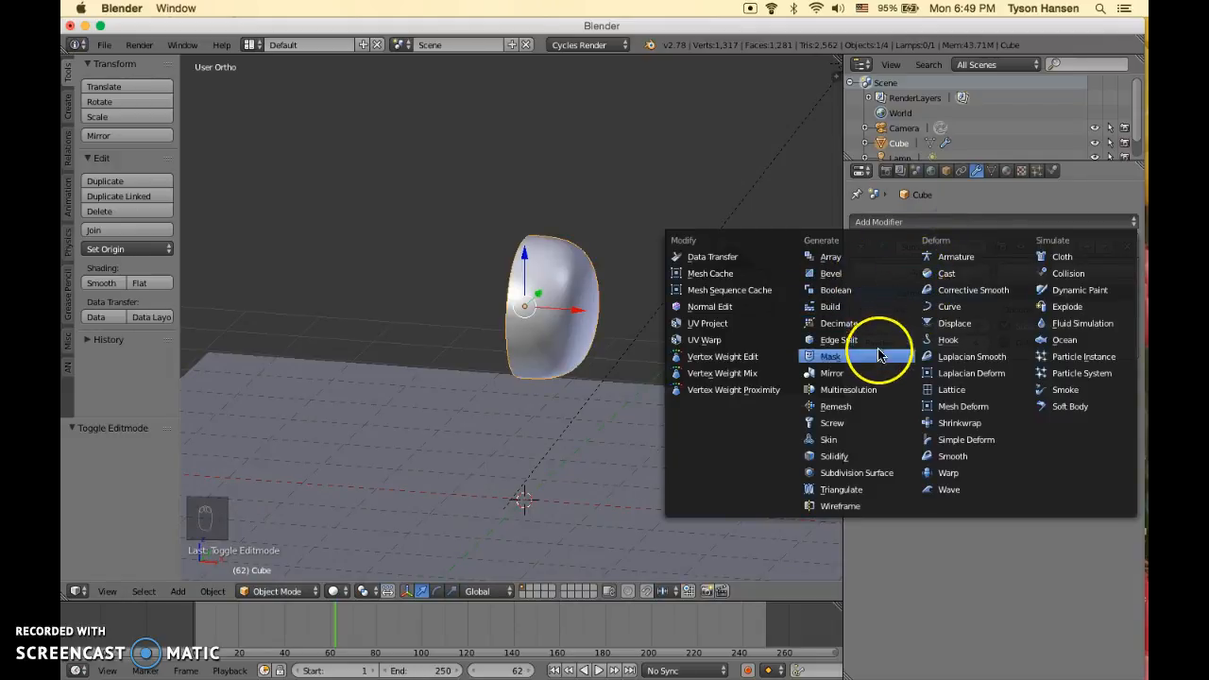
{"action": "left_click", "coordinate": [870, 378]}
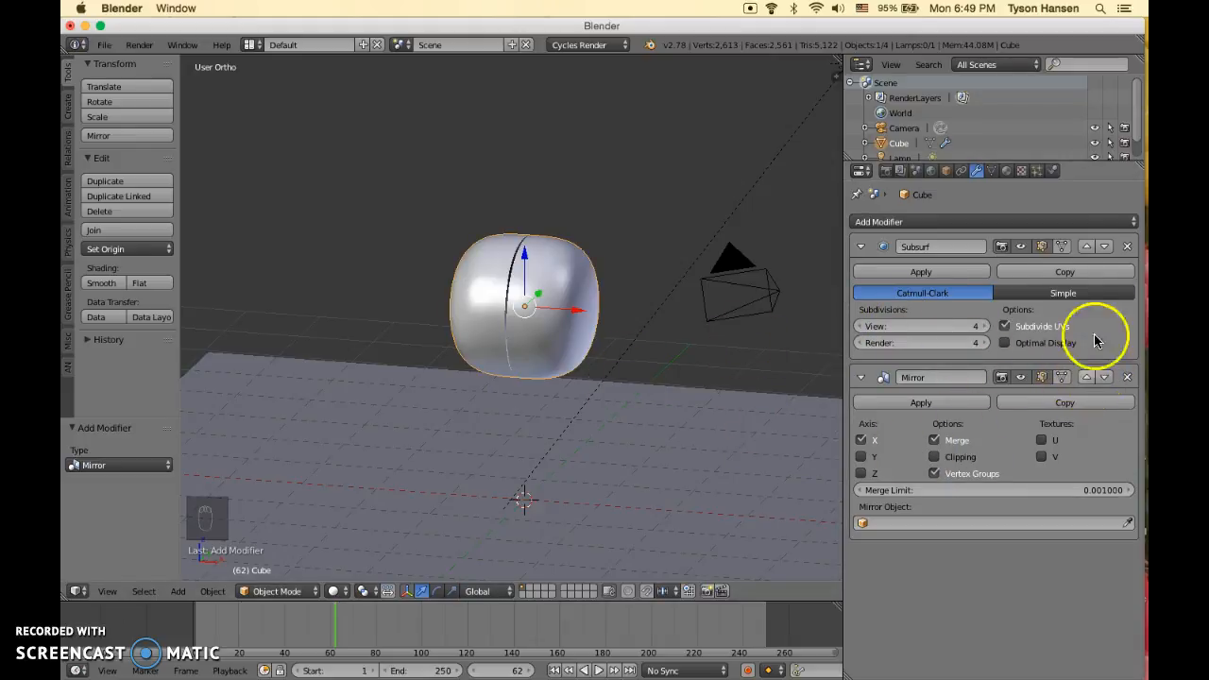
Try the Mirror modifier above the Subsurf modifier in the stack and return it to its place below
{"action": "left_click", "coordinate": [1086, 378]}
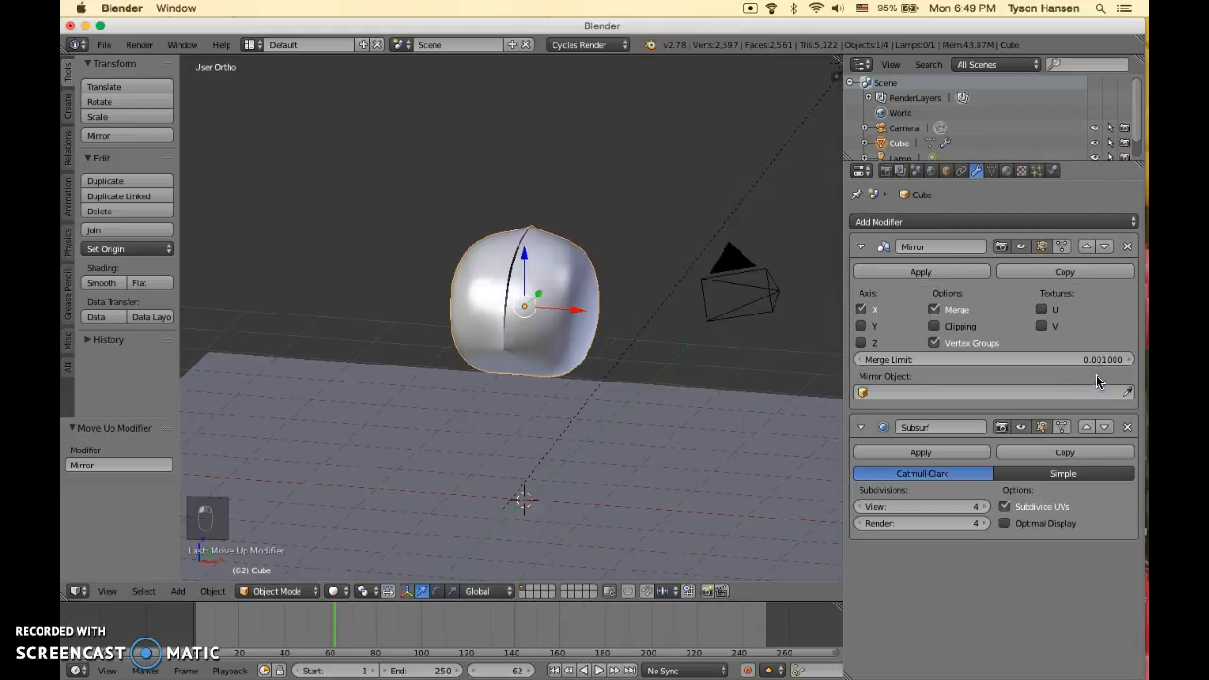
{"action": "left_click", "coordinate": [1104, 247]}
{"action": "middle_click_drag", "start_coordinate": [526, 330], "coordinate": [574, 305]}
Enter Edit Mode with edge selection and wireframe shading, and select the four edges around the half cube's open side
{"action": "key", "text": "Tab"}
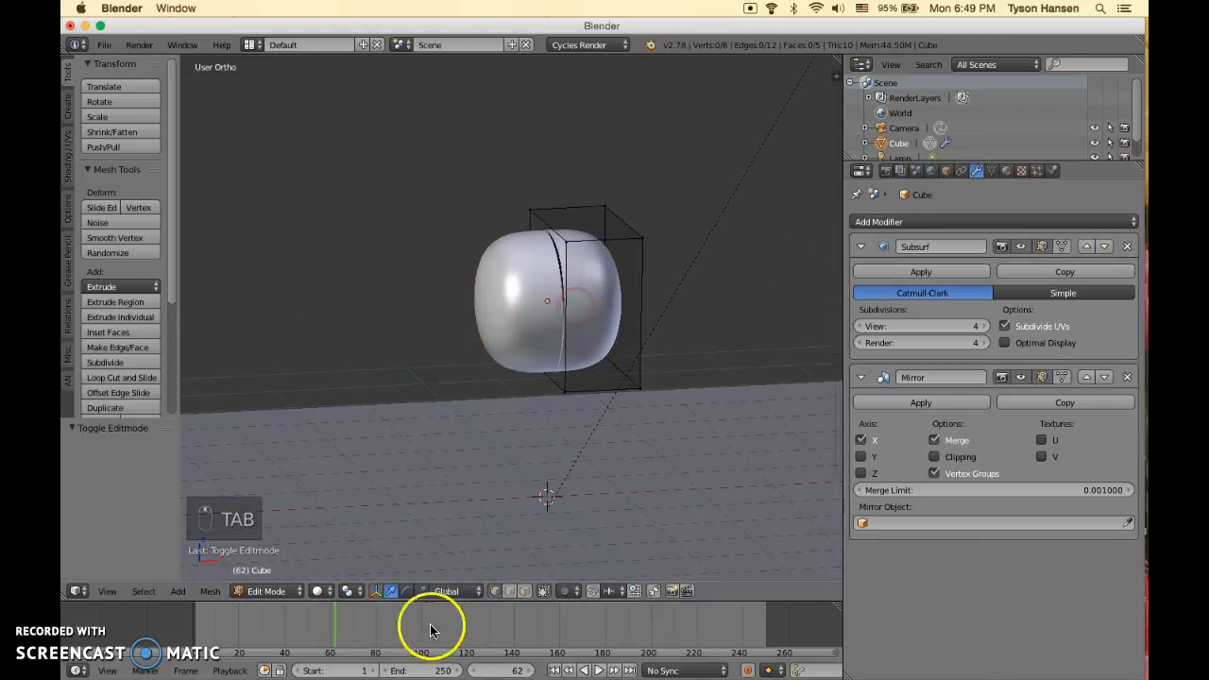
{"action": "left_click", "coordinate": [511, 591]}
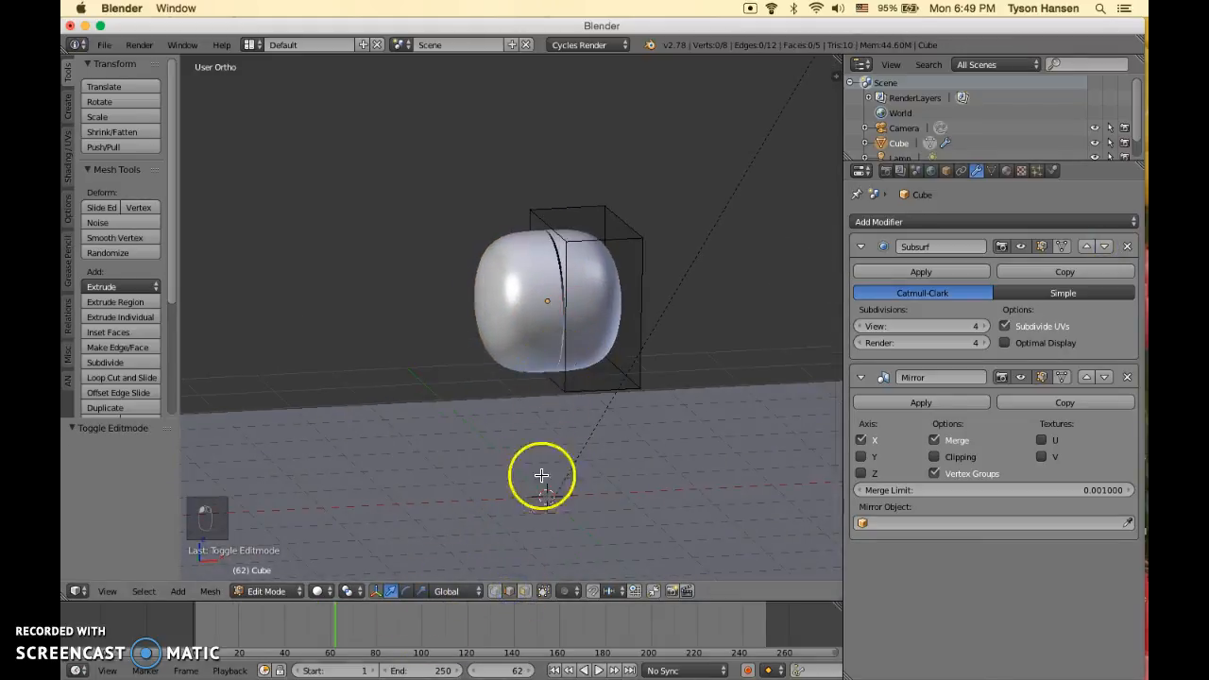
{"action": "middle_click_drag", "start_coordinate": [542, 476], "coordinate": [539, 391]}
{"action": "key", "text": "z"}
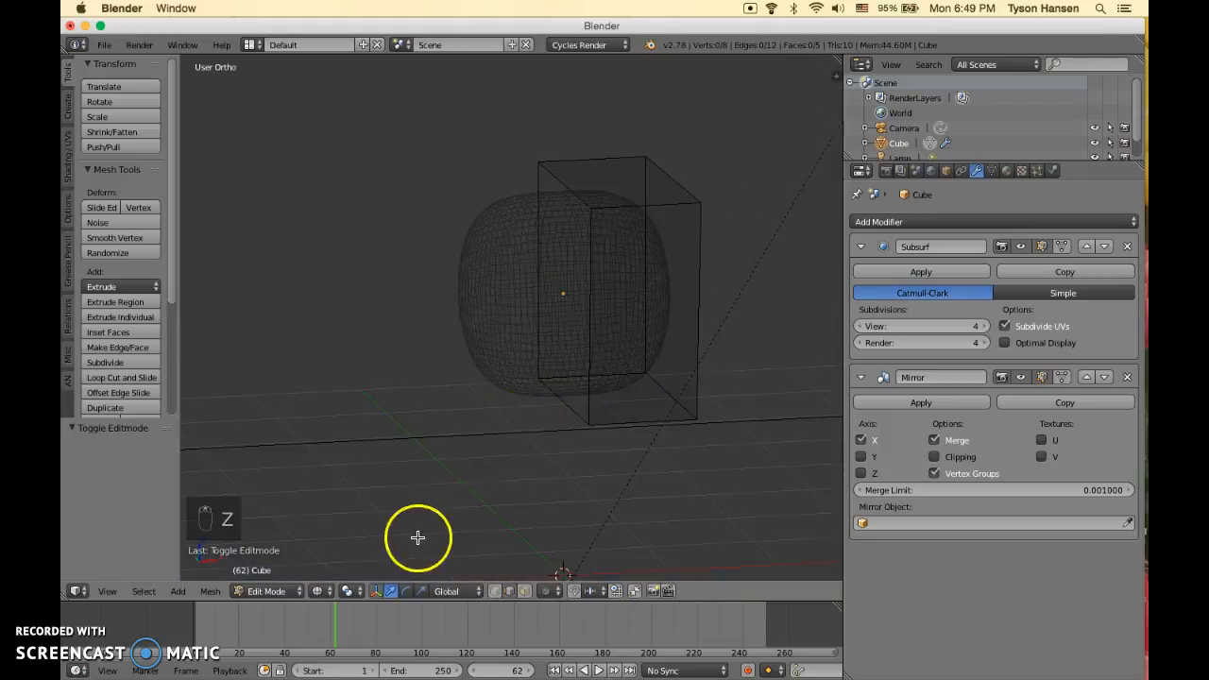
{"action": "right_click", "coordinate": [565, 399]}
{"action": "right_click", "coordinate": [537, 301], "text": "shift"}
{"action": "right_click", "coordinate": [561, 195], "text": "shift"}
{"action": "right_click", "coordinate": [588, 257], "text": "shift"}
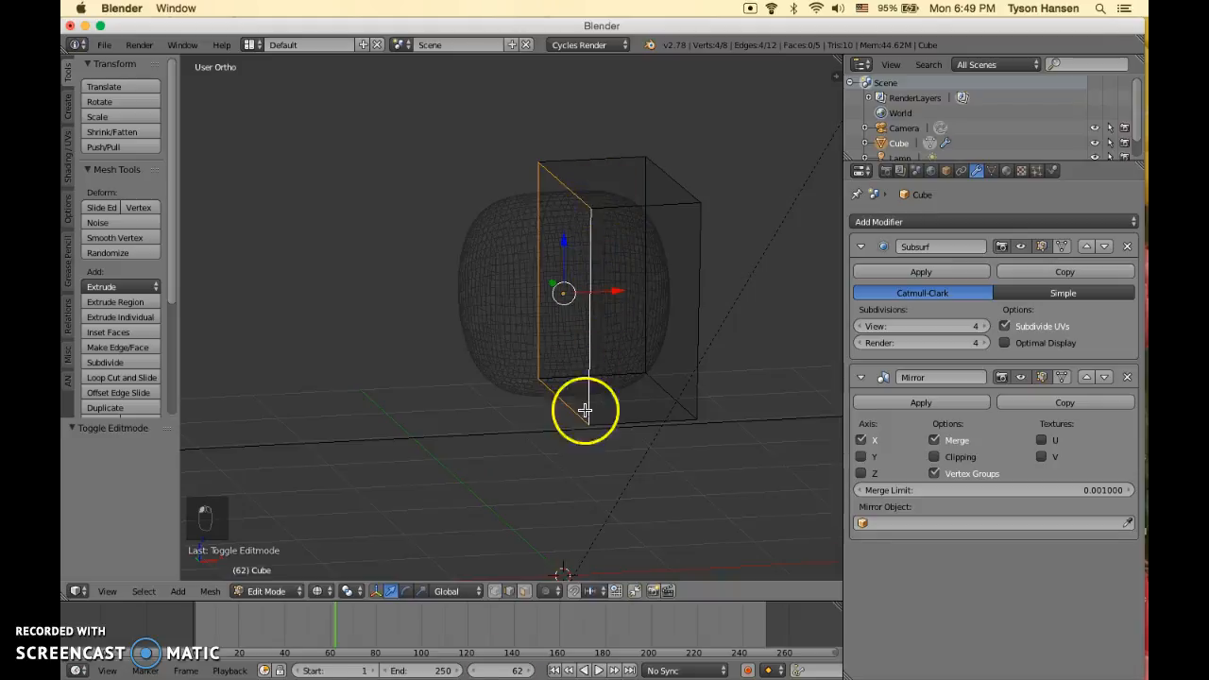
Switch to face selection with solid shading and select the front face of the half cube
{"action": "left_click", "coordinate": [498, 595]}
{"action": "left_click", "coordinate": [511, 591]}
{"action": "left_click", "coordinate": [526, 592]}
{"action": "key", "text": "z"}
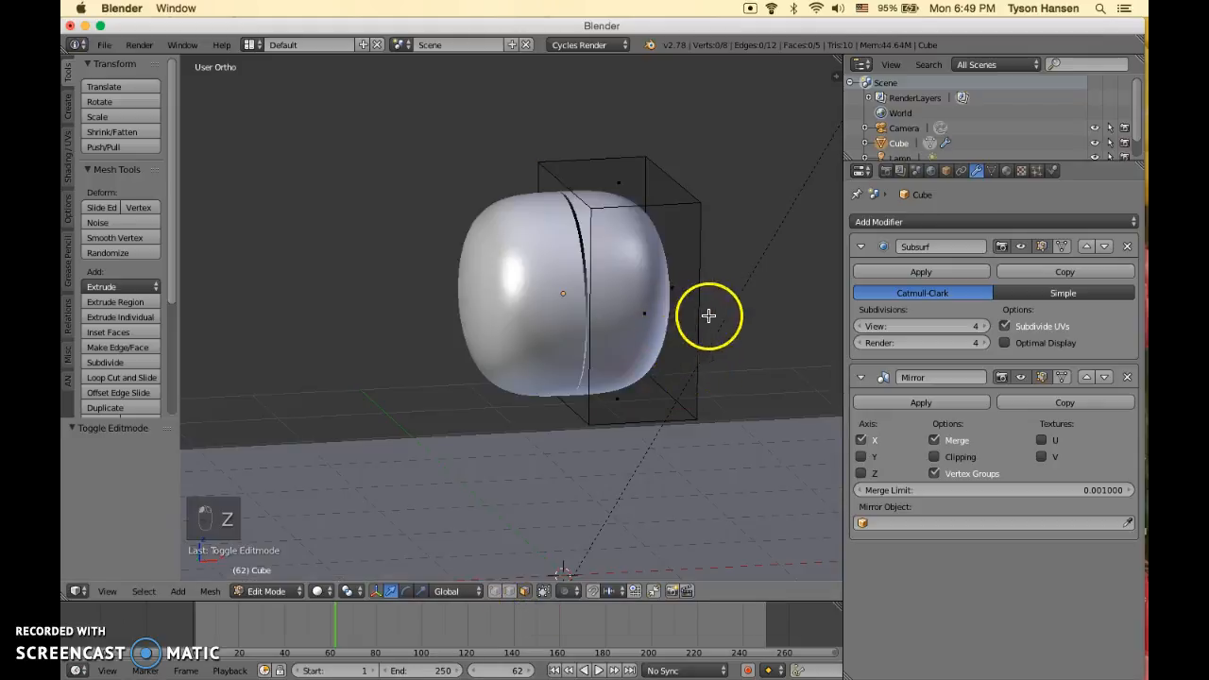
{"action": "middle_click_drag", "start_coordinate": [709, 316], "coordinate": [682, 320]}
{"action": "right_click", "coordinate": [627, 208]}
{"action": "middle_click_drag", "start_coordinate": [627, 195], "coordinate": [629, 298]}
{"action": "right_click", "coordinate": [510, 312]}
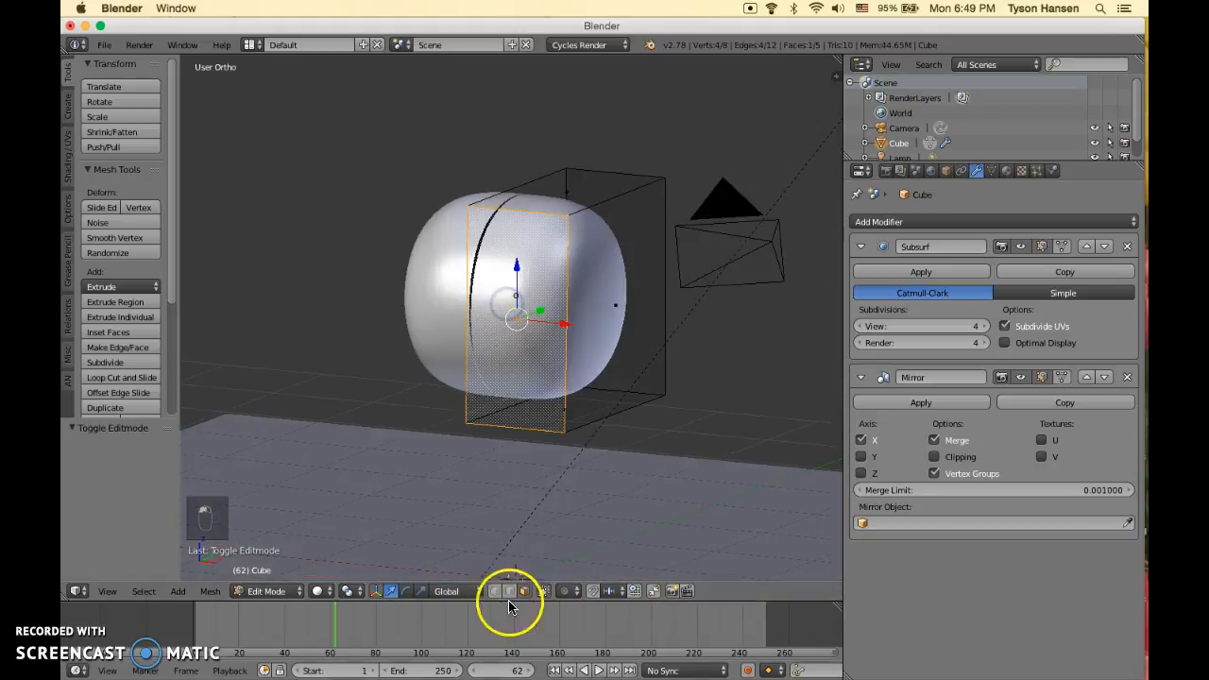
Select the edge loop around the open side and move it about -0.021 along X to close the mirror seam
{"action": "middle_click_drag", "start_coordinate": [459, 406], "coordinate": [557, 415]}
{"action": "key", "text": "a"}
{"action": "right_click", "coordinate": [626, 353]}
{"action": "left_click_drag", "start_coordinate": [624, 289], "coordinate": [620, 293]}
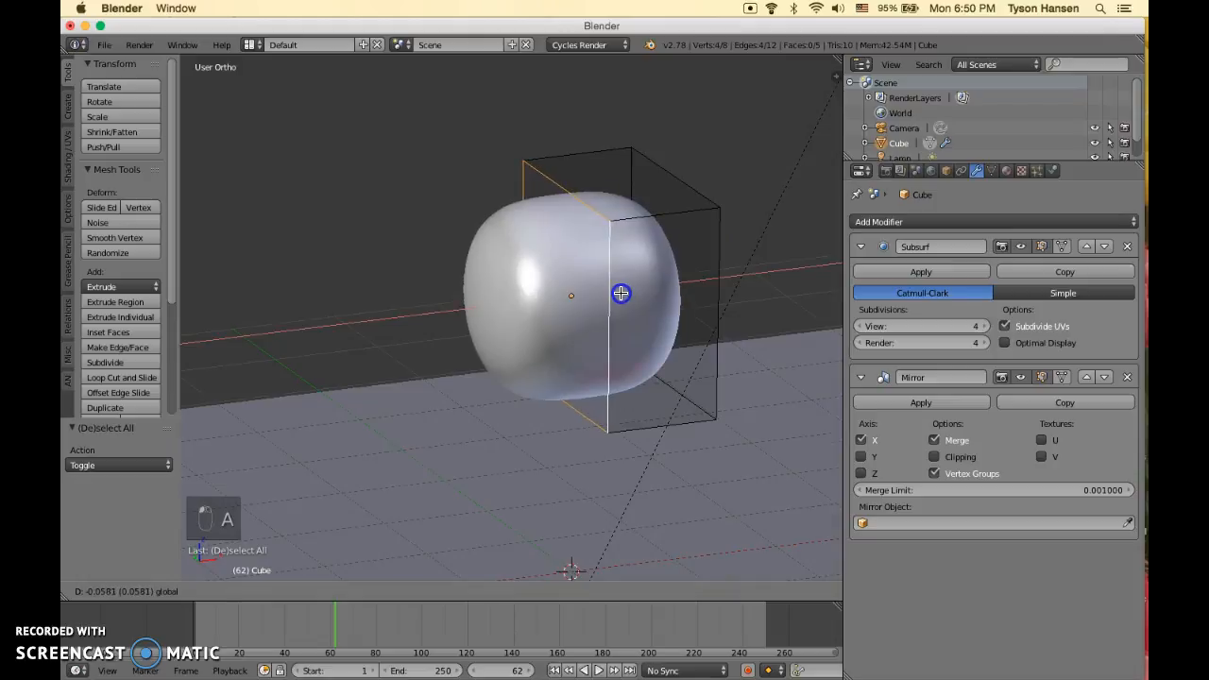
{"action": "left_click", "coordinate": [625, 291]}
Enable Clipping in the Mirror modifier, and leave and re-enter Edit Mode on the half cube
{"action": "left_click", "coordinate": [935, 456]}
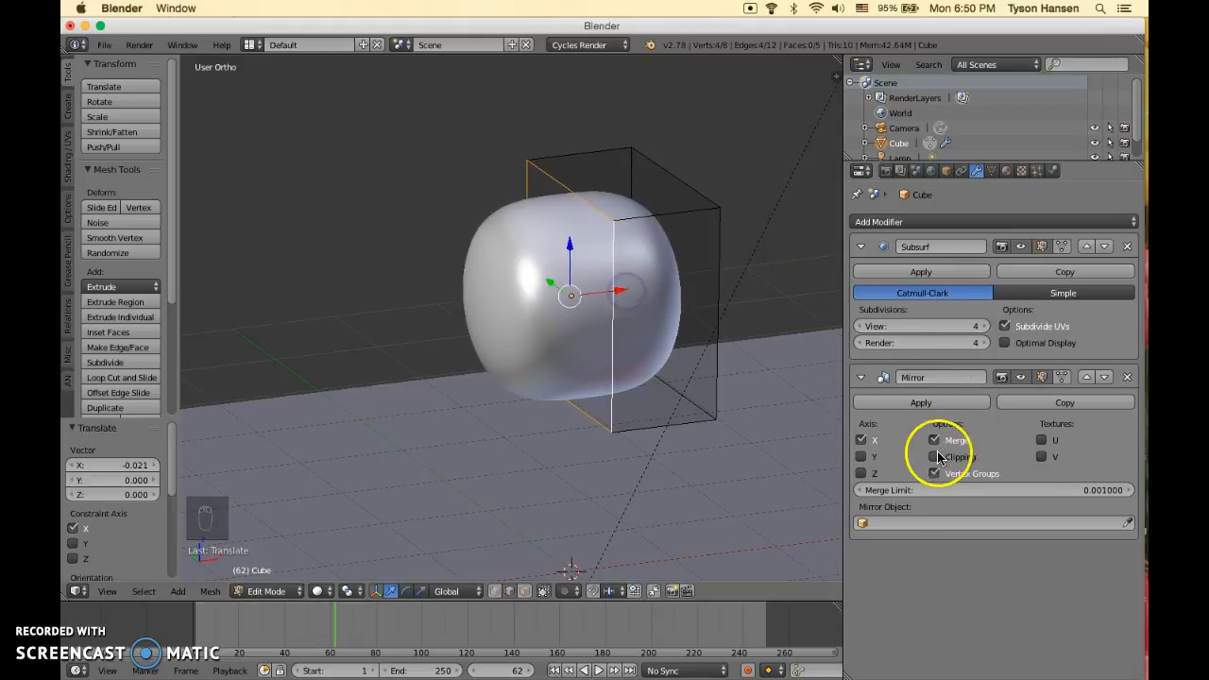
{"action": "key", "text": "Tab"}
{"action": "key", "text": "Tab"}
Select the front lower outer corner vertex of the half cube and move it about 1.63 along X
{"action": "middle_click_drag", "start_coordinate": [659, 281], "coordinate": [643, 426]}
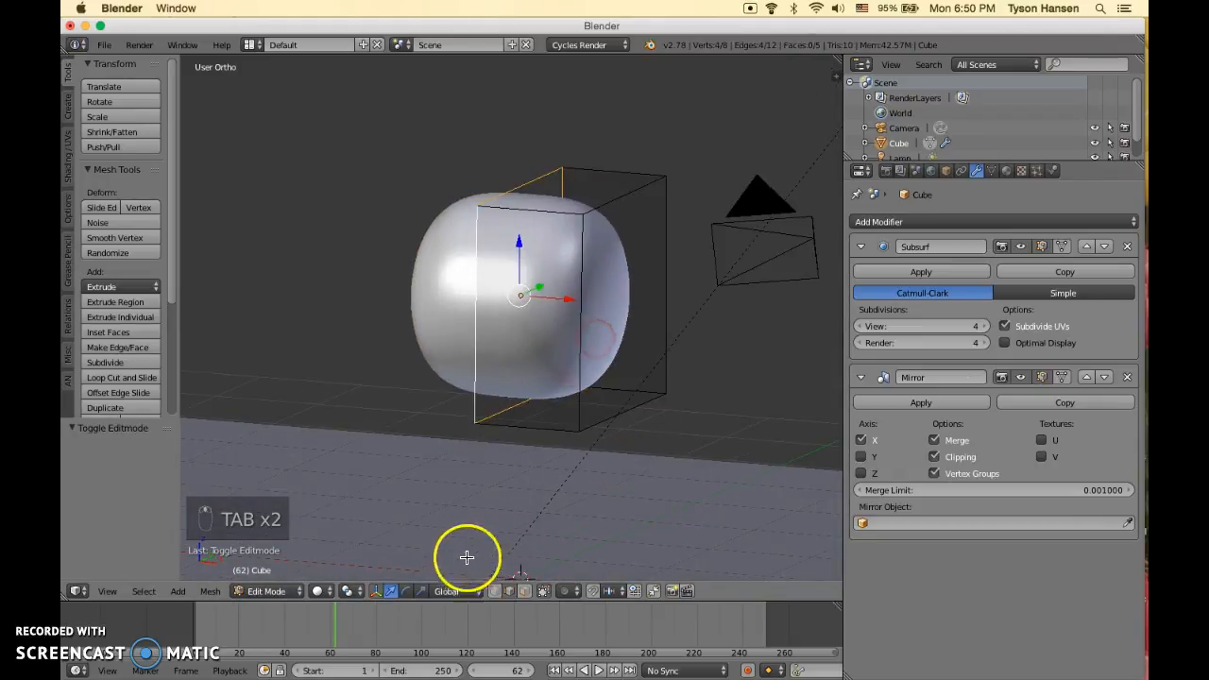
{"action": "right_click", "coordinate": [592, 435]}
{"action": "key", "text": "g"}
{"action": "key", "text": "x"}
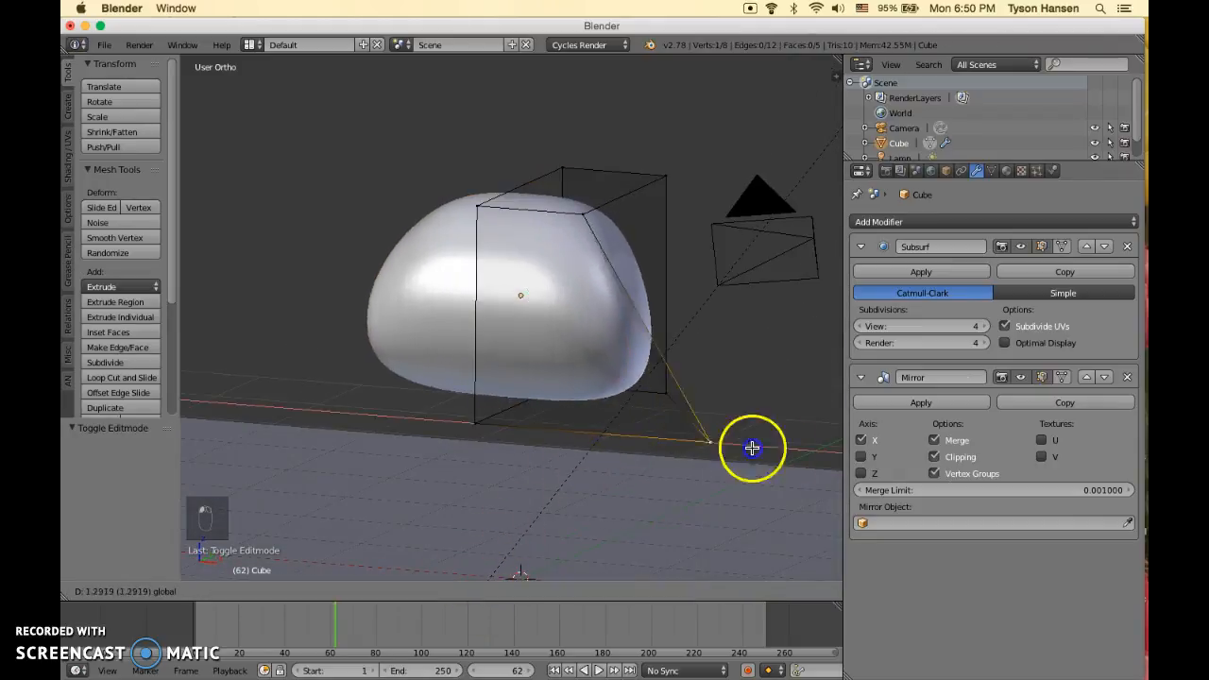
{"action": "left_click", "coordinate": [765, 445]}
Select the rear lower outer corner vertex and pull it outward along X and about 1.97 along Y
{"action": "middle_click_drag", "start_coordinate": [325, 309], "coordinate": [511, 366]}
{"action": "middle_click_drag", "start_coordinate": [599, 373], "coordinate": [451, 327]}
{"action": "scroll", "coordinate": [452, 327], "scroll_direction": "down", "scroll_amount": 2}
{"action": "middle_click_drag", "start_coordinate": [615, 343], "coordinate": [492, 324]}
{"action": "right_click", "coordinate": [545, 378]}
{"action": "middle_click_drag", "start_coordinate": [548, 378], "coordinate": [626, 413]}
{"action": "key", "text": "g"}
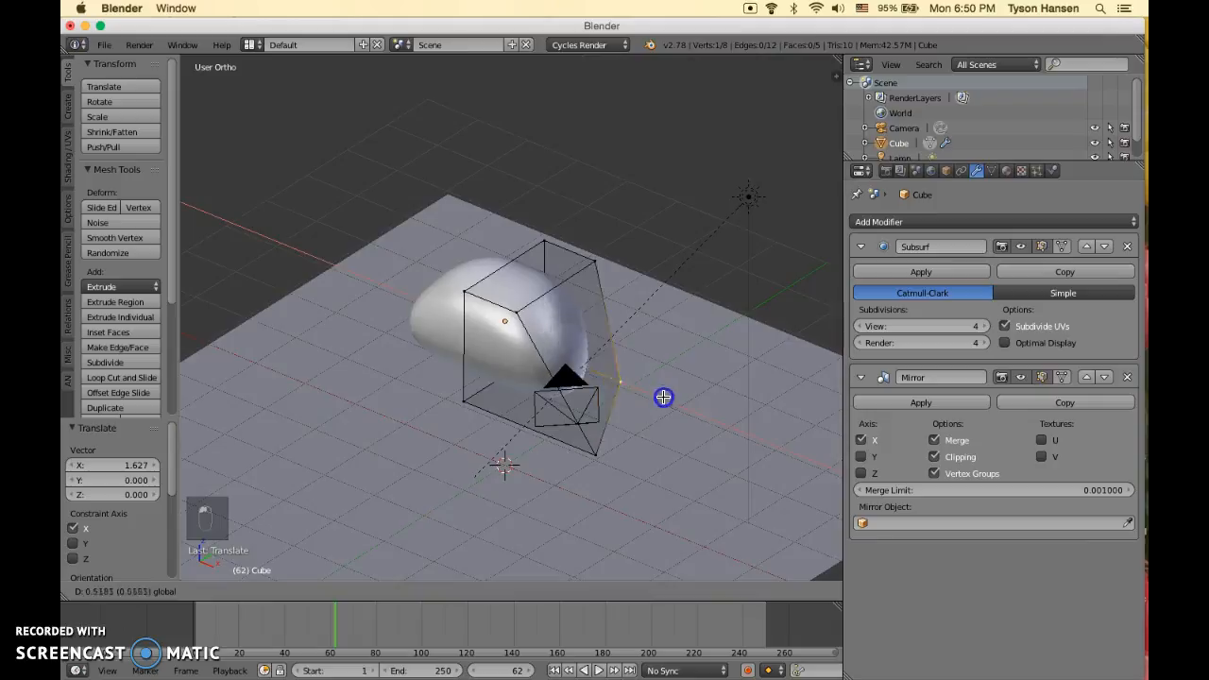
{"action": "left_click_drag", "start_coordinate": [805, 468], "coordinate": [805, 469]}
{"action": "middle_click_drag", "start_coordinate": [747, 427], "coordinate": [643, 372]}
{"action": "left_click_drag", "start_coordinate": [679, 404], "coordinate": [797, 410]}
{"action": "mouse_move", "coordinate": [579, 417]}
{"action": "middle_mouse_down"}
{"action": "mouse_move", "coordinate": [618, 416]}
{"action": "mouse_move", "coordinate": [580, 433]}
{"action": "middle_mouse_up"}
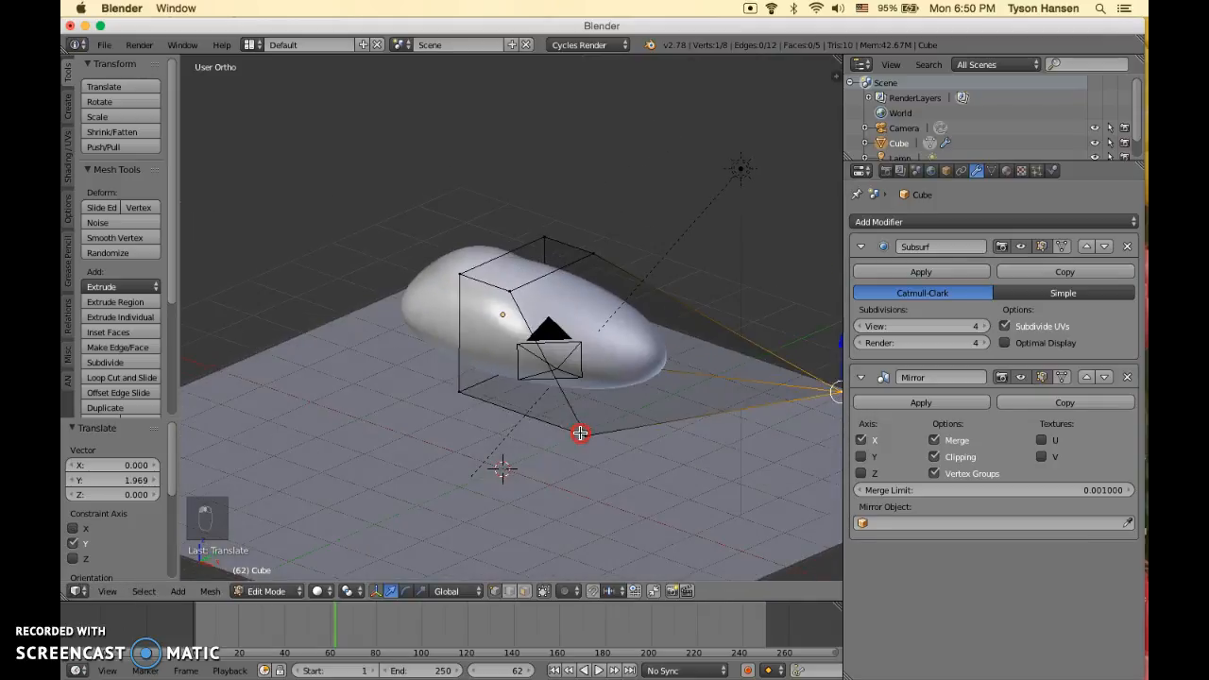
Return to Object Mode and delete the mirrored cube from the scene
{"action": "key", "text": "Tab"}
{"action": "middle_click_drag", "start_coordinate": [496, 433], "coordinate": [626, 432]}
{"action": "key", "text": "x"}
{"action": "left_click", "coordinate": [499, 387]}
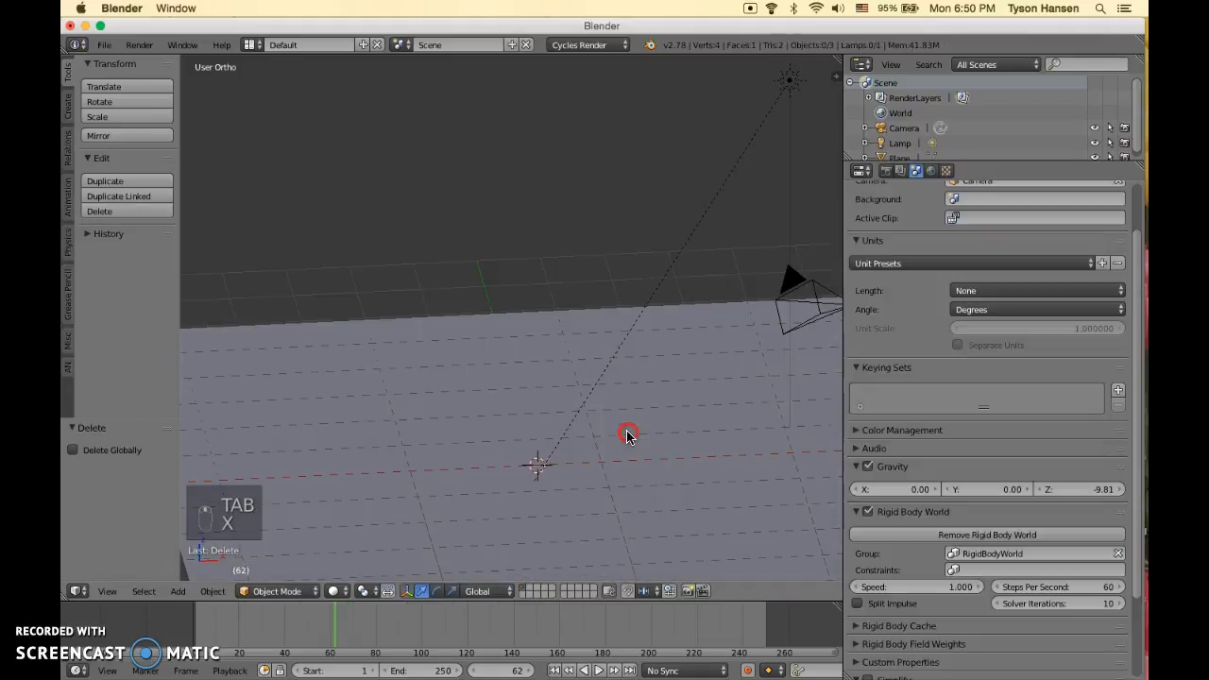
{"action": "key", "text": "shift+a"}
{"action": "mouse_move", "coordinate": [632, 433]}
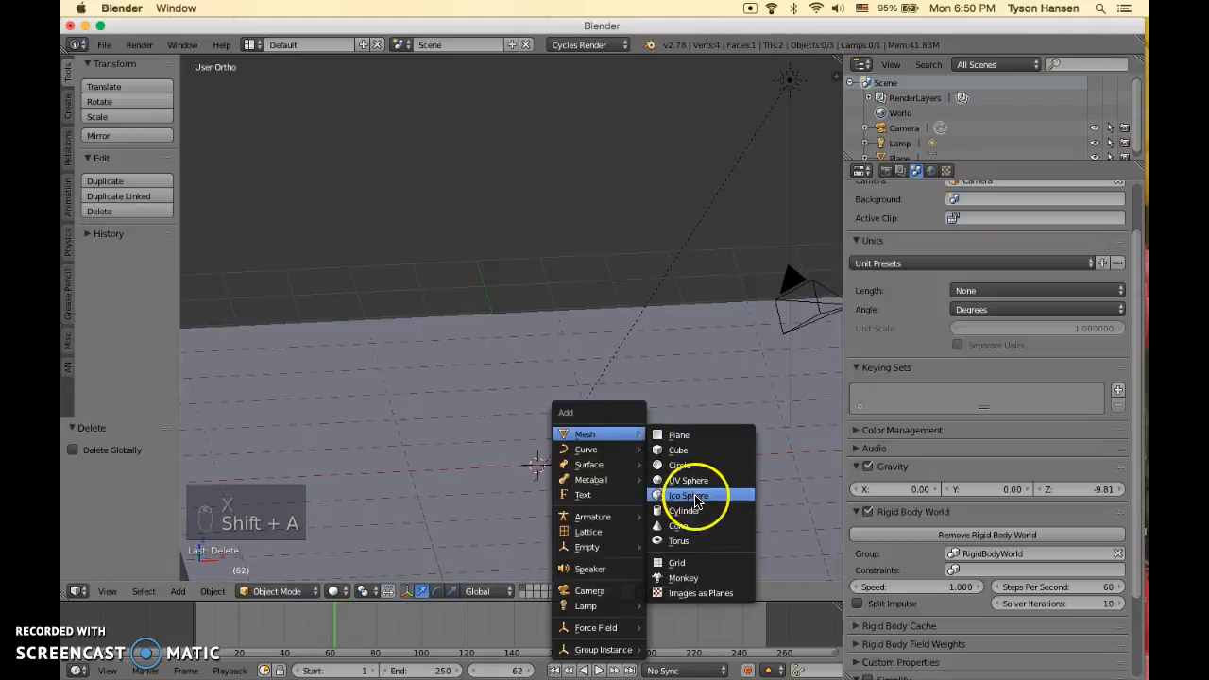
{"action": "left_click", "coordinate": [515, 454]}
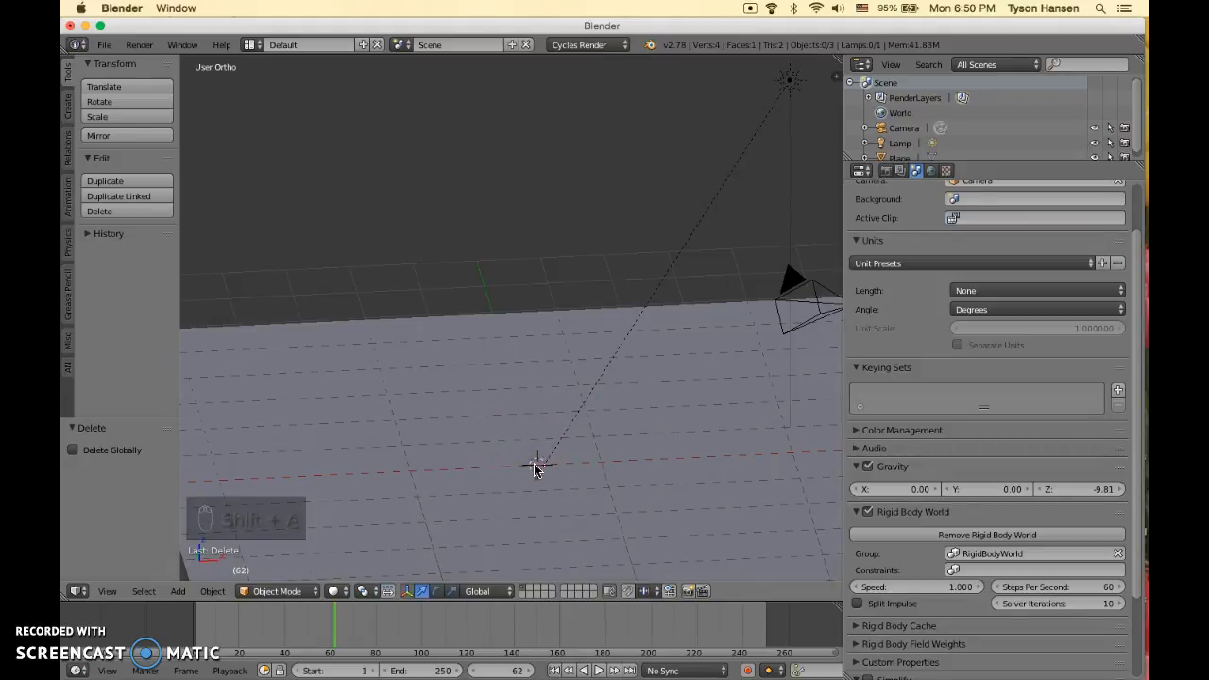
Add a cylinder mesh at the 3D cursor and set its vertex count to 6
{"action": "middle_click_drag", "start_coordinate": [525, 438], "coordinate": [604, 432]}
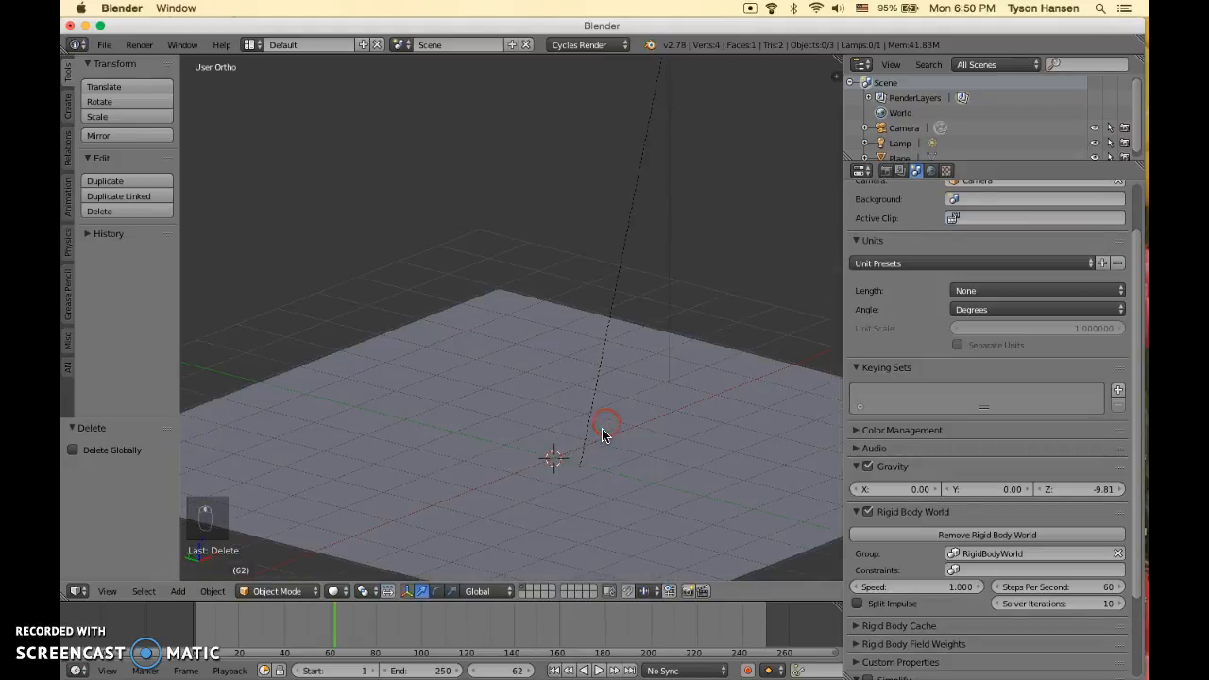
{"action": "key", "text": "shift+a"}
{"action": "mouse_move", "coordinate": [605, 433]}
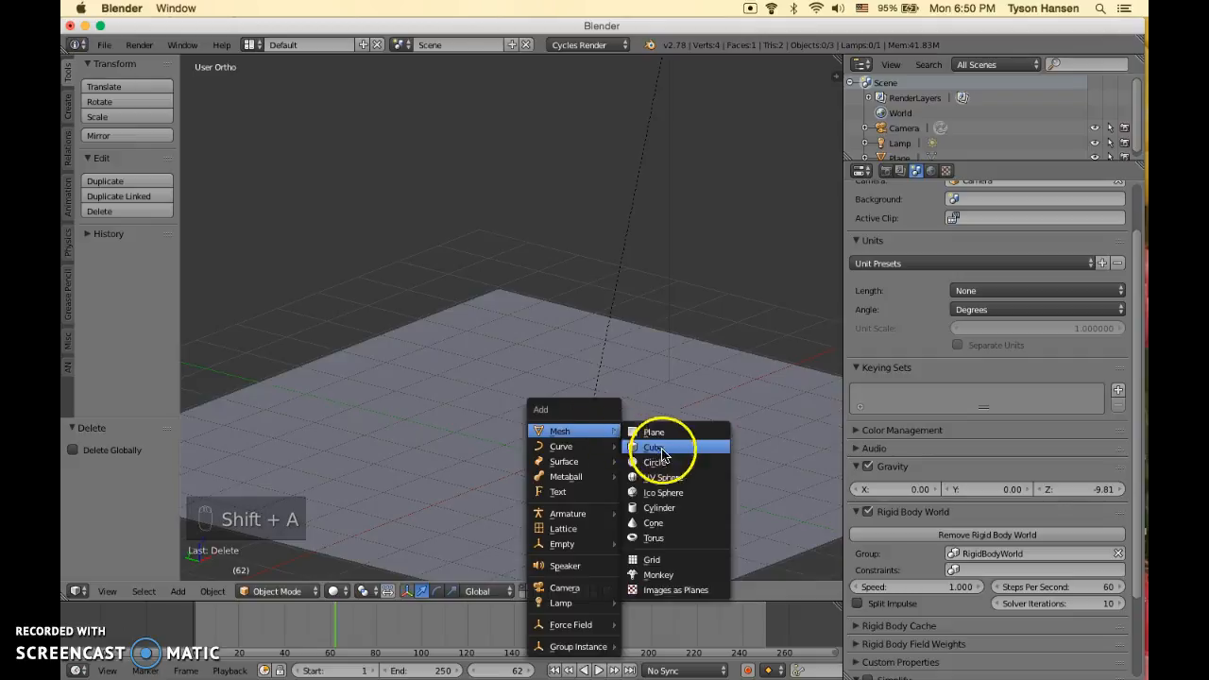
{"action": "left_click", "coordinate": [659, 504]}
{"action": "left_click_drag", "start_coordinate": [182, 419], "coordinate": [161, 352]}
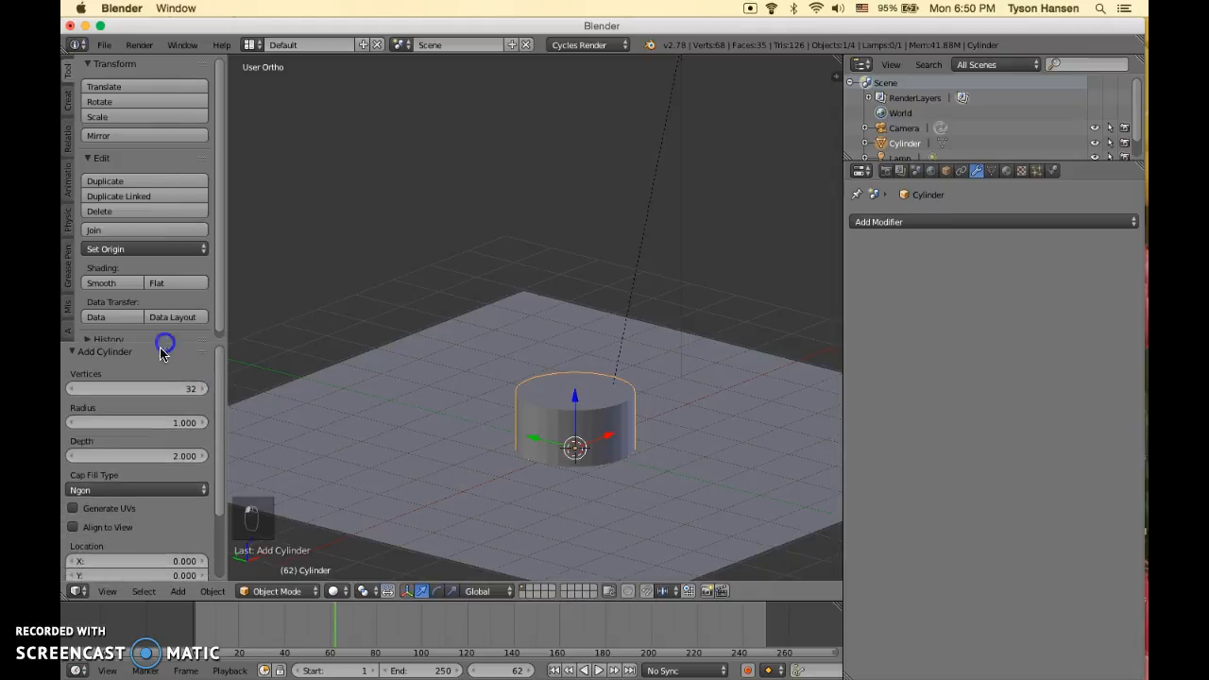
{"action": "left_click", "coordinate": [185, 395]}
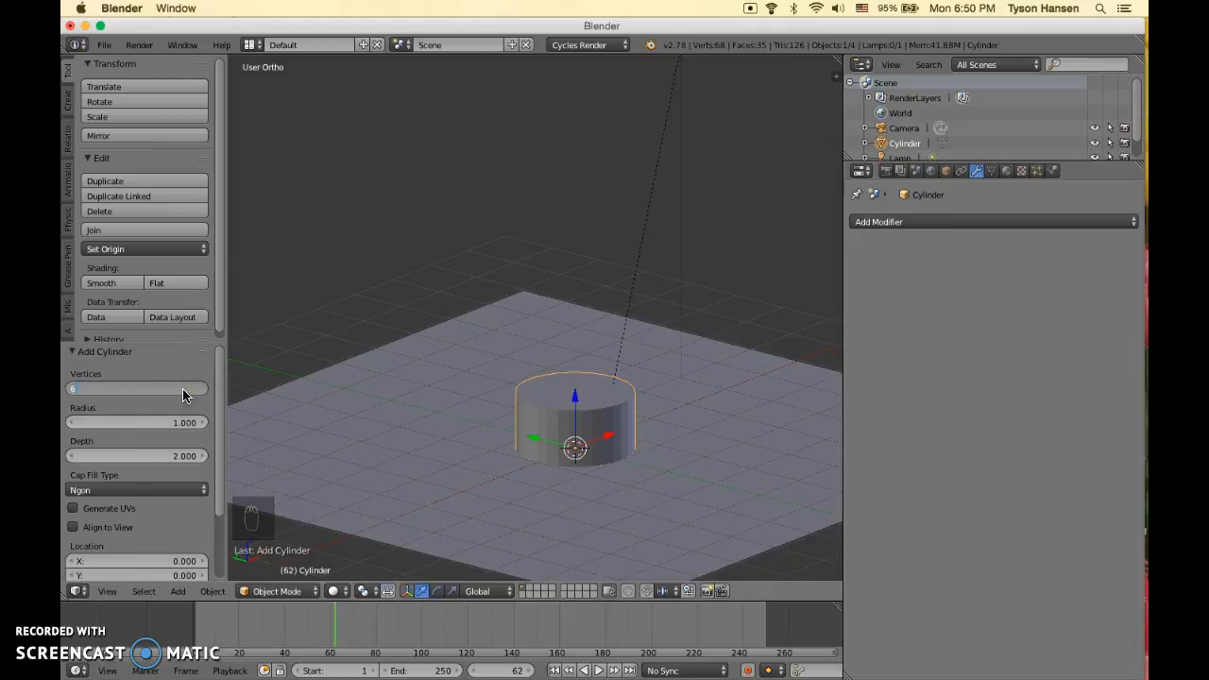
{"action": "key", "text": "Return"}
Enter Edit Mode and move the whole hexagonal cylinder mesh up 1.0 along Z so it stands on the plane
{"action": "mouse_move", "coordinate": [573, 374]}
{"action": "middle_mouse_down"}
{"action": "mouse_move", "coordinate": [555, 437]}
{"action": "mouse_move", "coordinate": [570, 362]}
{"action": "middle_mouse_up"}
{"action": "scroll", "coordinate": [569, 442], "scroll_direction": "up", "scroll_amount": 3}
{"action": "scroll", "coordinate": [588, 445], "scroll_direction": "down", "scroll_amount": 3}
{"action": "key", "text": "Tab"}
{"action": "left_click_drag", "start_coordinate": [575, 404], "coordinate": [584, 333], "text": "ctrl"}
{"action": "middle_click_drag", "start_coordinate": [670, 394], "coordinate": [660, 377]}
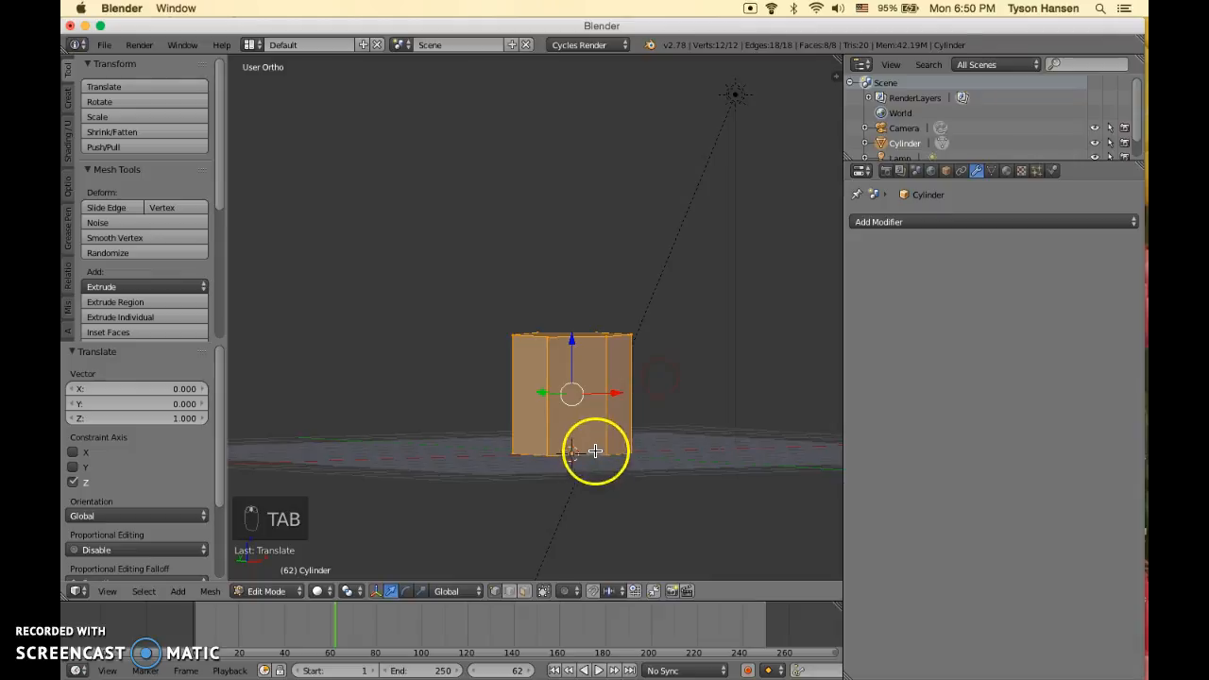
Select the bottom edge loop of the cylinder and scale it down to about 0.633
{"action": "right_click", "coordinate": [596, 451]}
{"action": "mouse_move", "coordinate": [659, 452]}
{"action": "middle_mouse_down"}
{"action": "mouse_move", "coordinate": [671, 476]}
{"action": "mouse_move", "coordinate": [648, 461]}
{"action": "middle_mouse_up"}
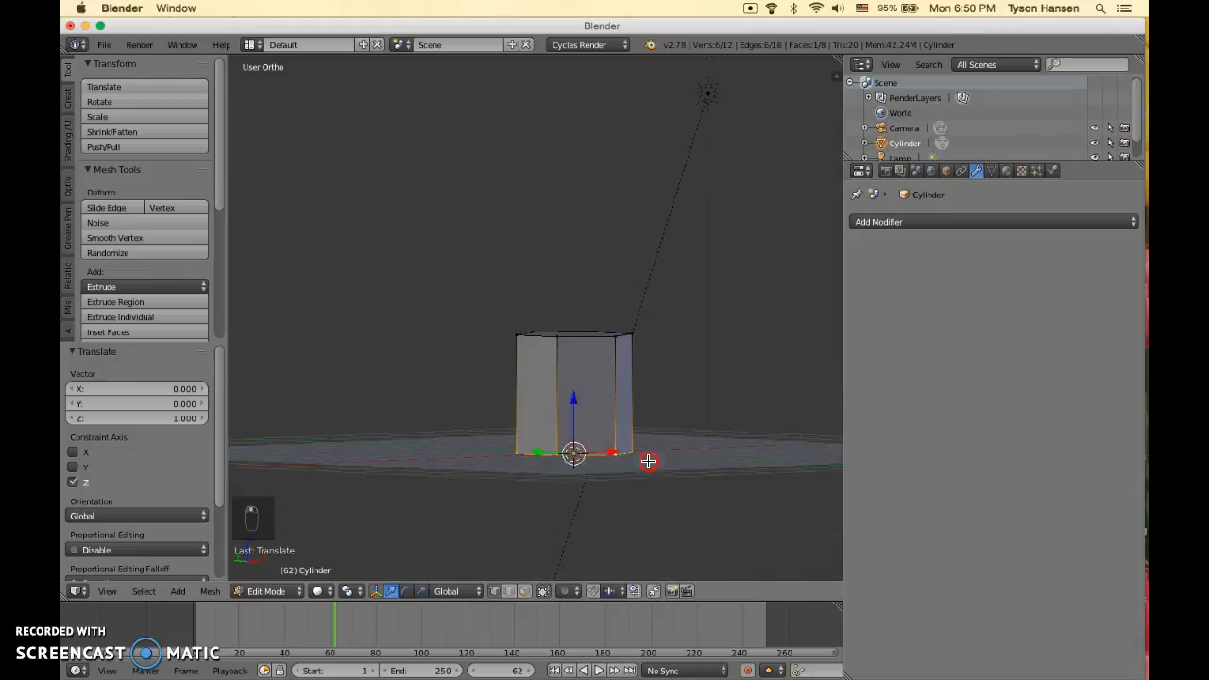
{"action": "key", "text": "s"}
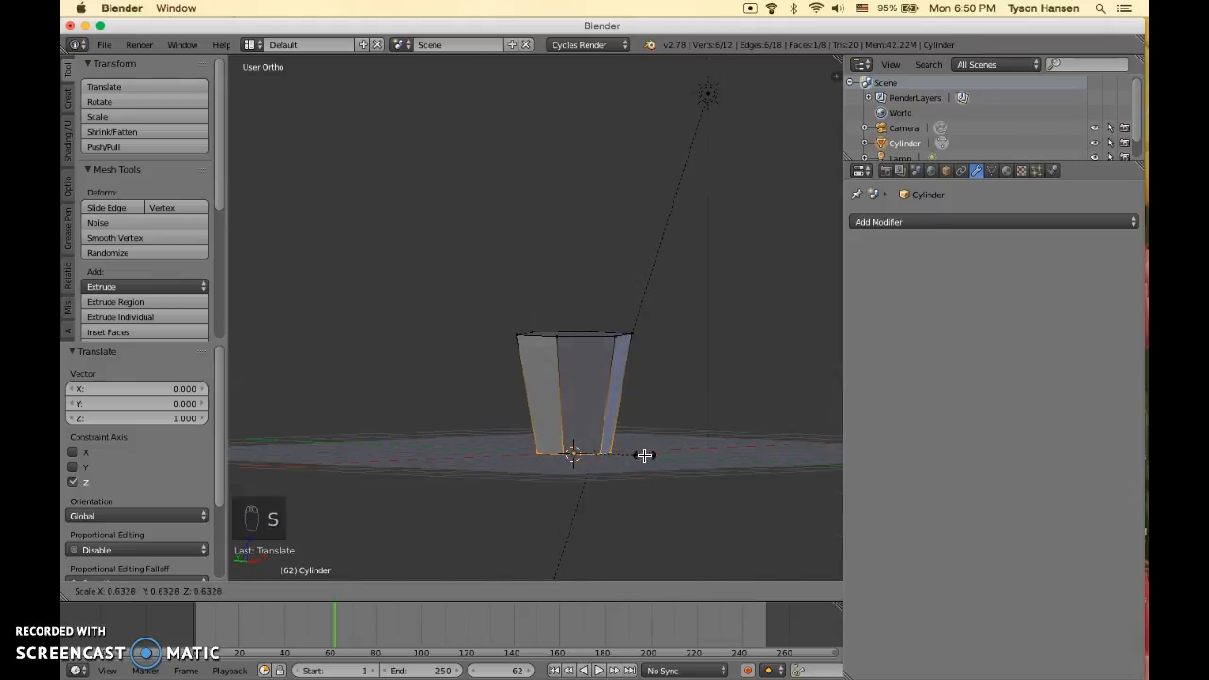
{"action": "left_click", "coordinate": [645, 455]}
In face selection mode, select the top face of the tapered cylinder and delete only that face
{"action": "left_click", "coordinate": [525, 591]}
{"action": "middle_click_drag", "start_coordinate": [585, 342], "coordinate": [590, 379]}
{"action": "right_click", "coordinate": [575, 338]}
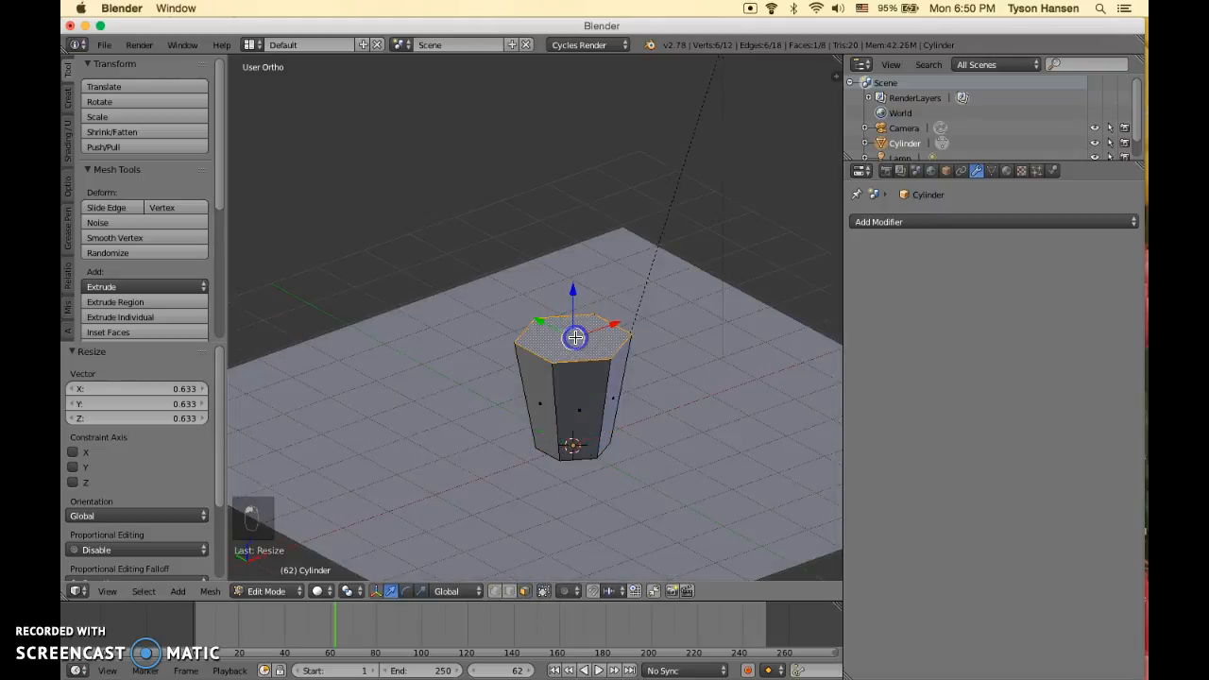
{"action": "key", "text": "x"}
{"action": "left_click", "coordinate": [570, 372]}
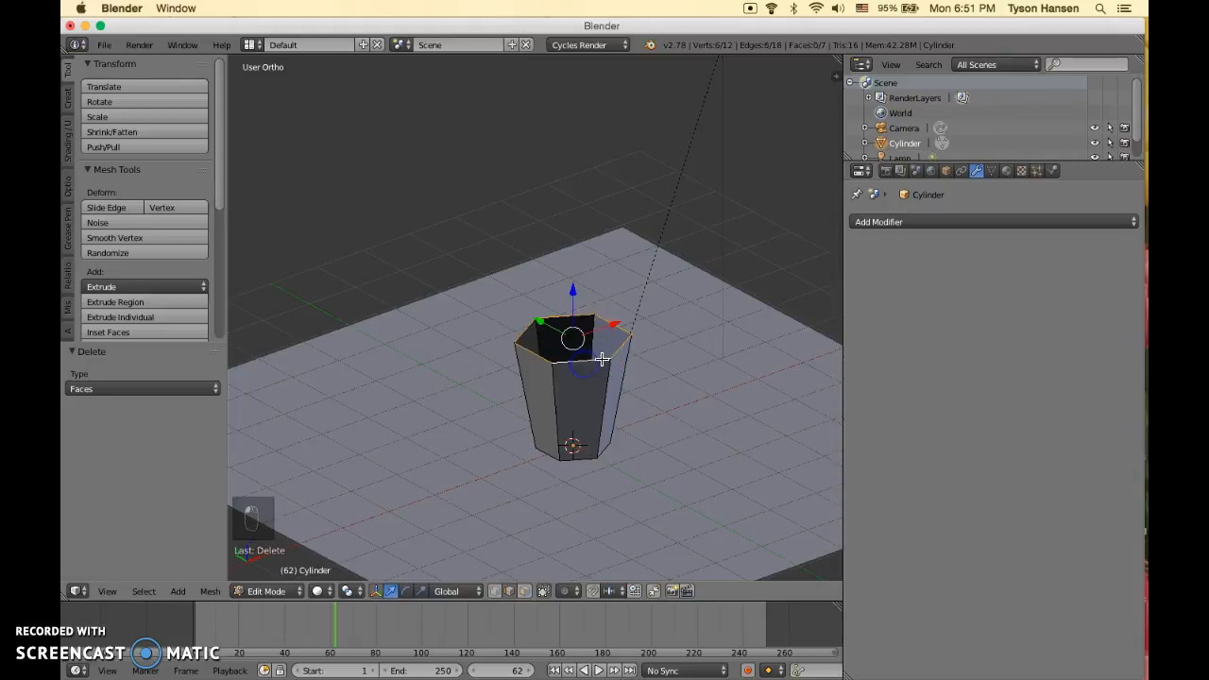
{"action": "middle_click_drag", "start_coordinate": [656, 355], "coordinate": [702, 348]}
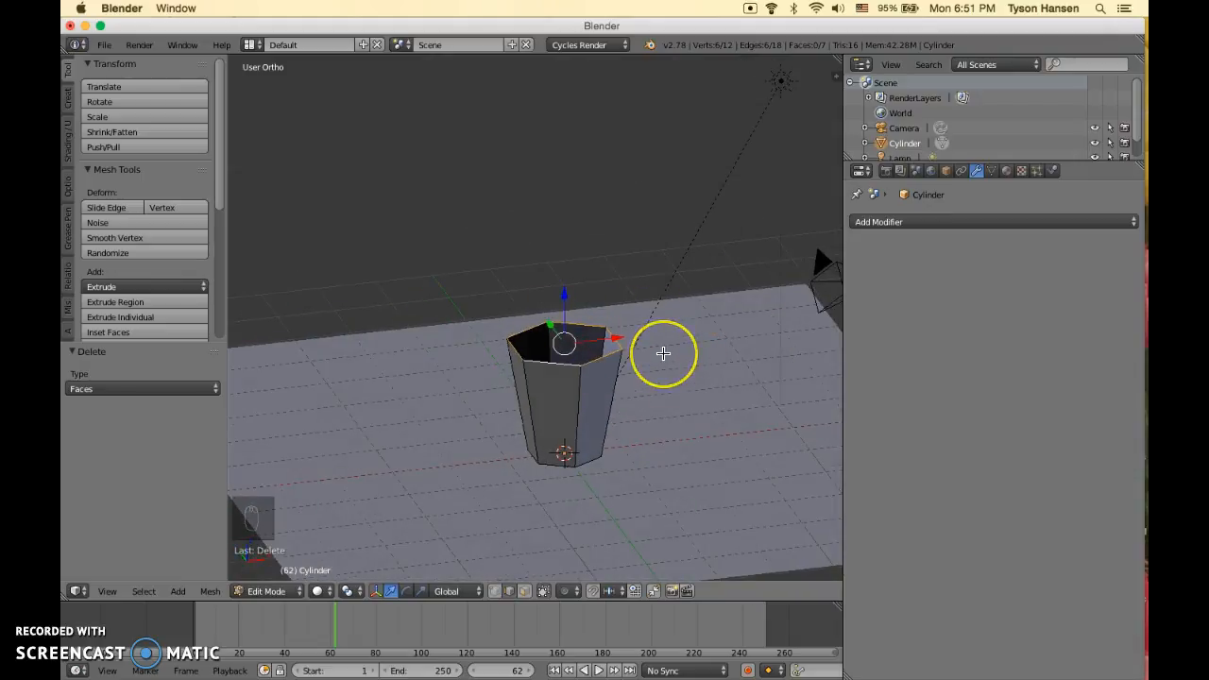
Extrude the open rim's edge loop and scale it inward to about 0.888 to give the cup wall thickness
{"action": "key", "text": "e"}
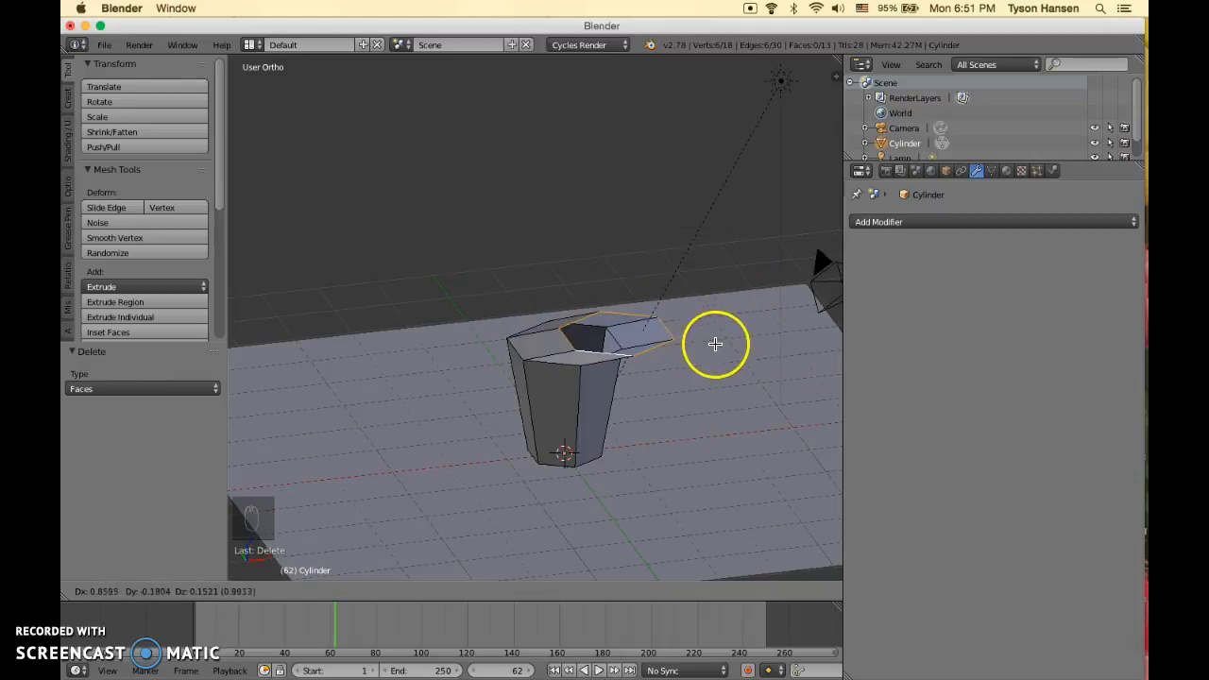
{"action": "key", "text": "s"}
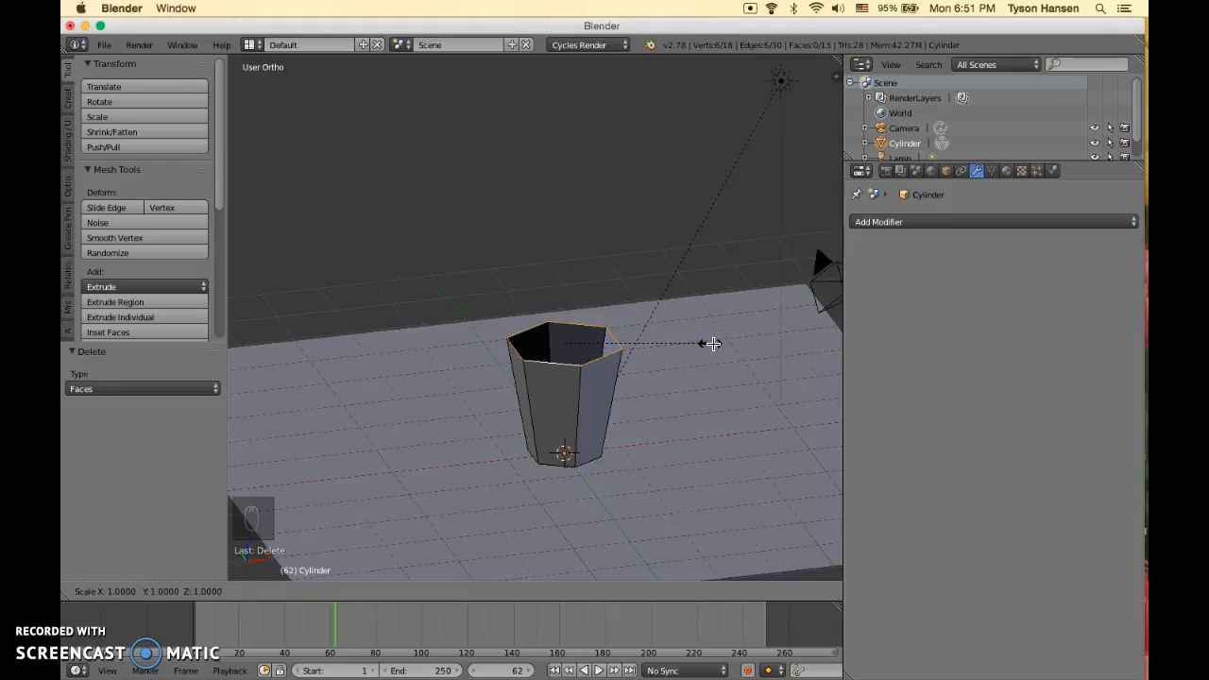
{"action": "left_click", "coordinate": [653, 345]}
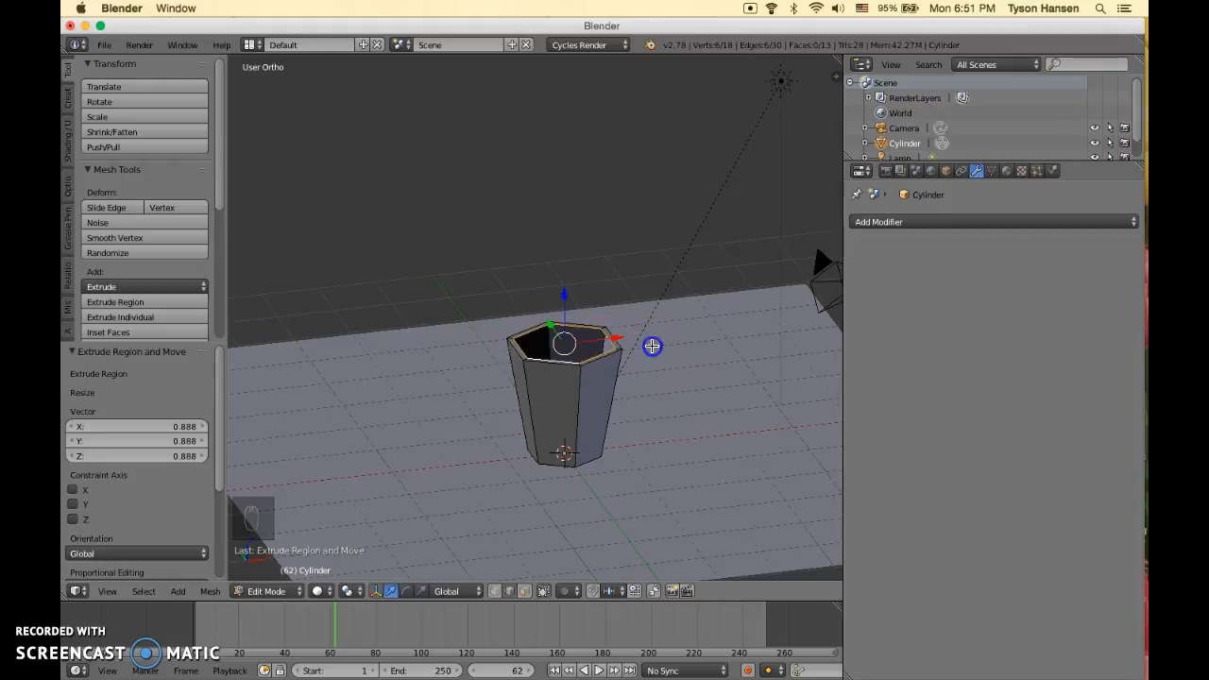
In wireframe front view, extrude the inner rim about 1.881 down along Z and scale the new loop to about 0.66
{"action": "key", "text": "KP_1"}
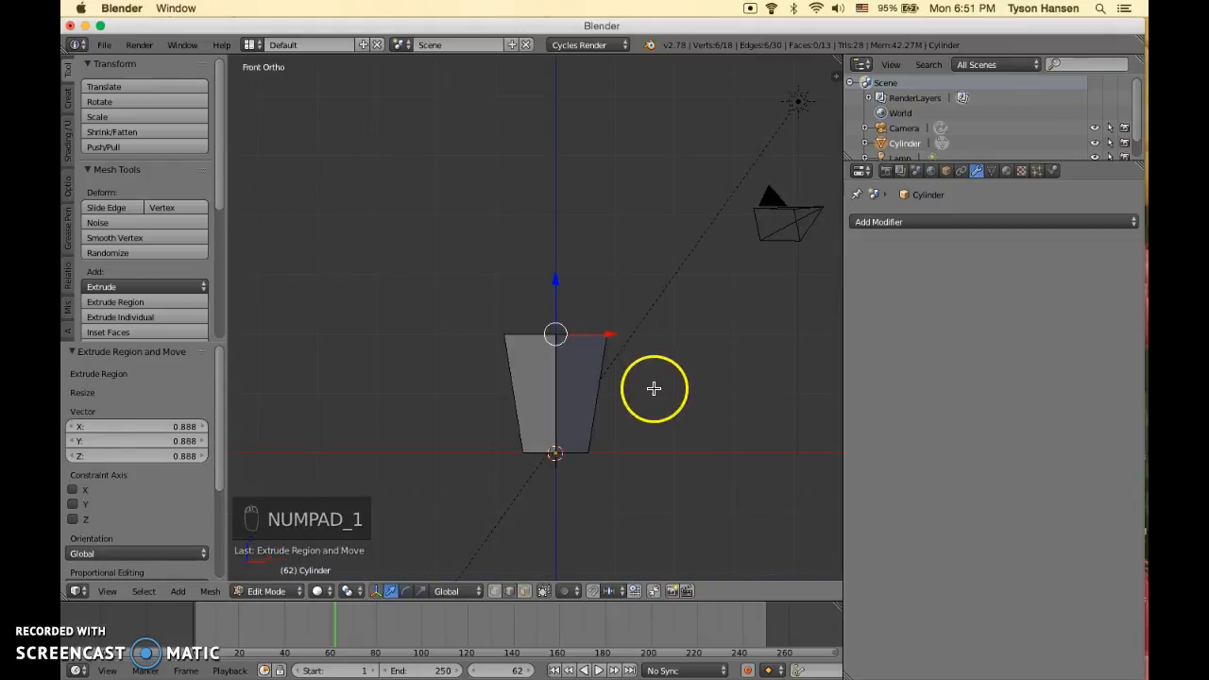
{"action": "key", "text": "z"}
{"action": "scroll", "coordinate": [615, 335], "scroll_direction": "up", "scroll_amount": 3}
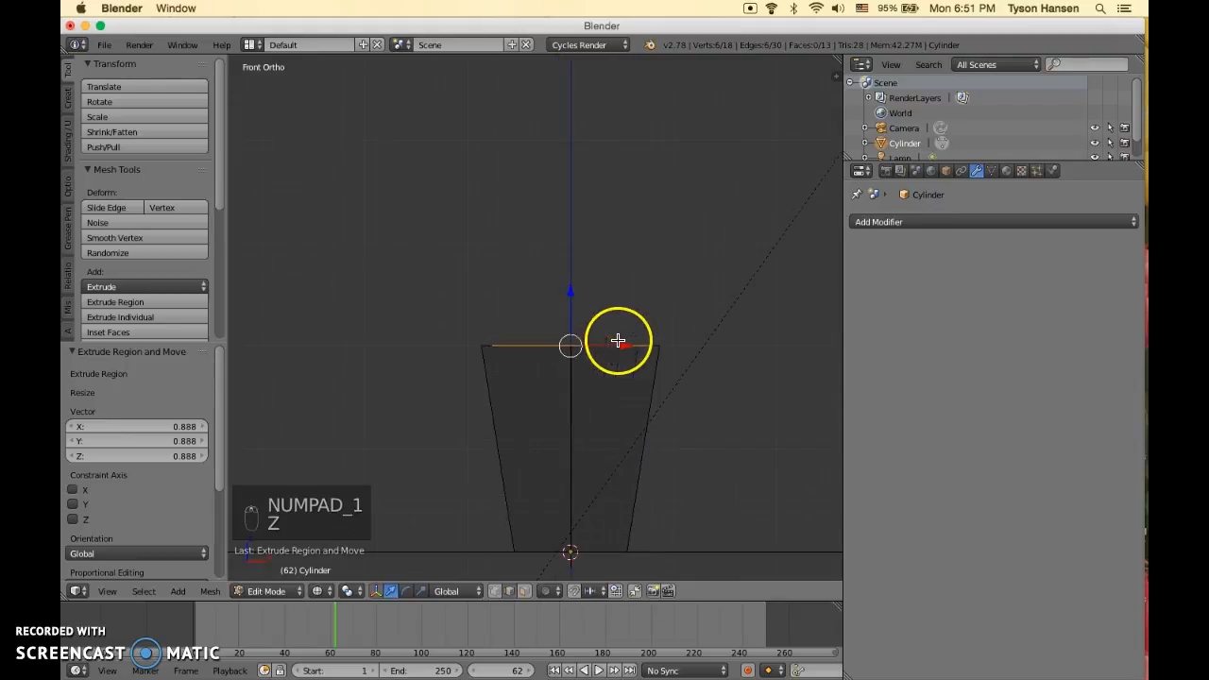
{"action": "key", "text": "e"}
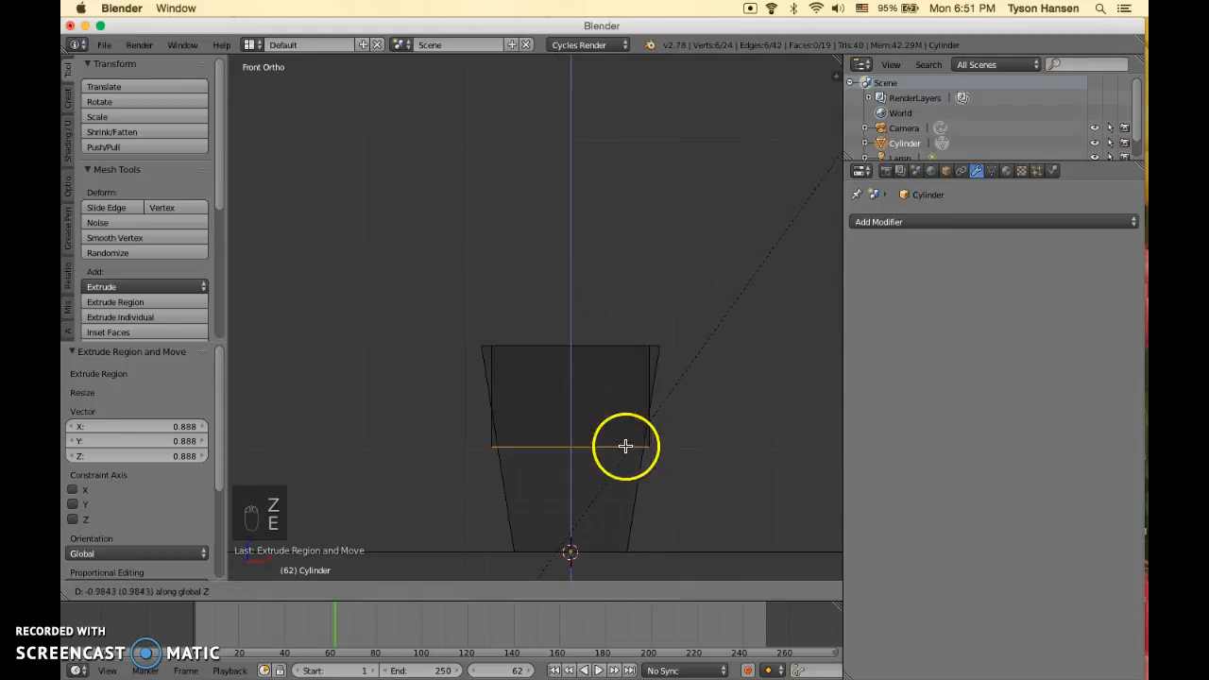
{"action": "left_click", "coordinate": [620, 536]}
{"action": "key", "text": "s"}
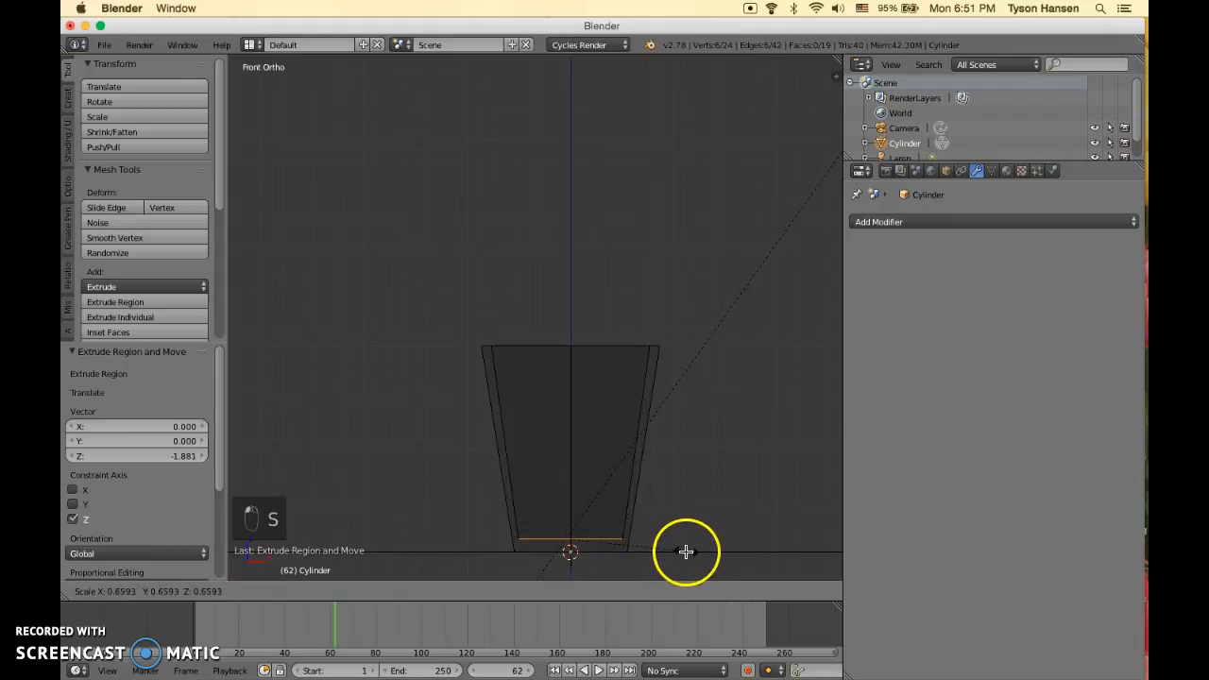
{"action": "left_click", "coordinate": [681, 552]}
Return to solid shading and fill the lower inner edge loop with a face to form the cup's inside floor
{"action": "key", "text": "f"}
{"action": "mouse_move", "coordinate": [608, 391]}
{"action": "middle_mouse_down"}
{"action": "mouse_move", "coordinate": [606, 466]}
{"action": "mouse_move", "coordinate": [611, 399]}
{"action": "mouse_move", "coordinate": [600, 393]}
{"action": "middle_mouse_up"}
{"action": "key", "text": "z"}
{"action": "key", "text": "super+z"}
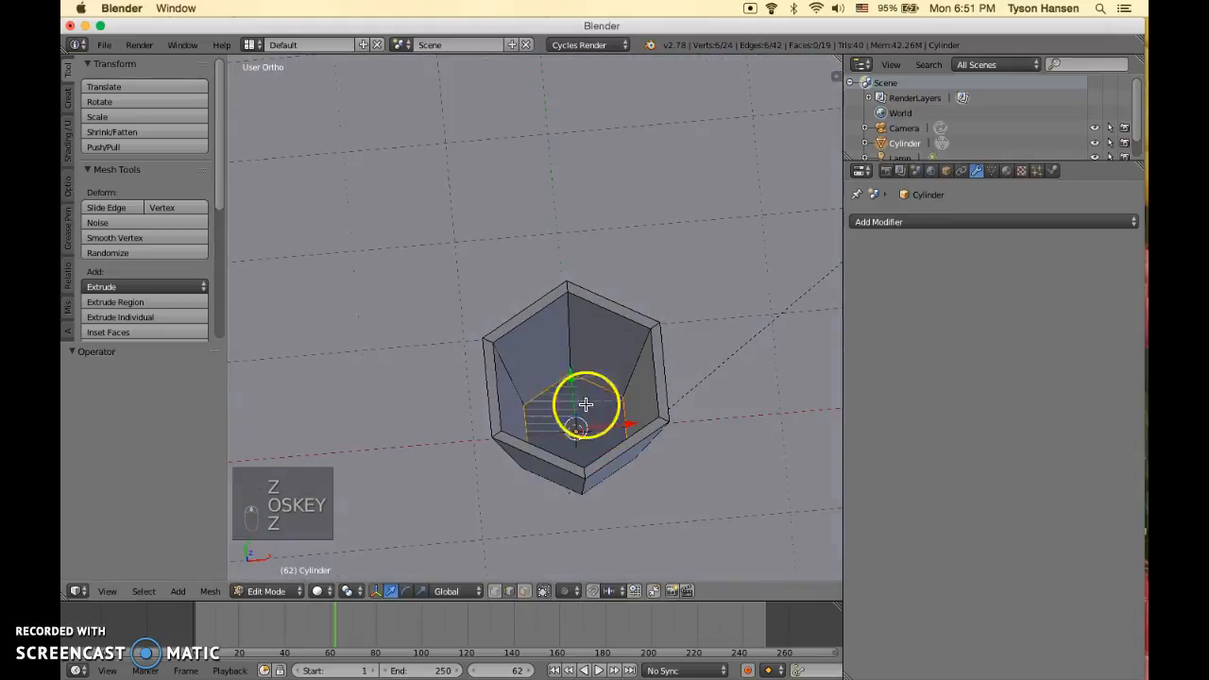
{"action": "key", "text": "f"}
In Object Mode, add a Subdivision Surface modifier to the cup with View and Render at 3, and apply smooth shading
{"action": "middle_click_drag", "start_coordinate": [668, 413], "coordinate": [614, 359]}
{"action": "key", "text": "Tab"}
{"action": "left_click", "coordinate": [910, 221]}
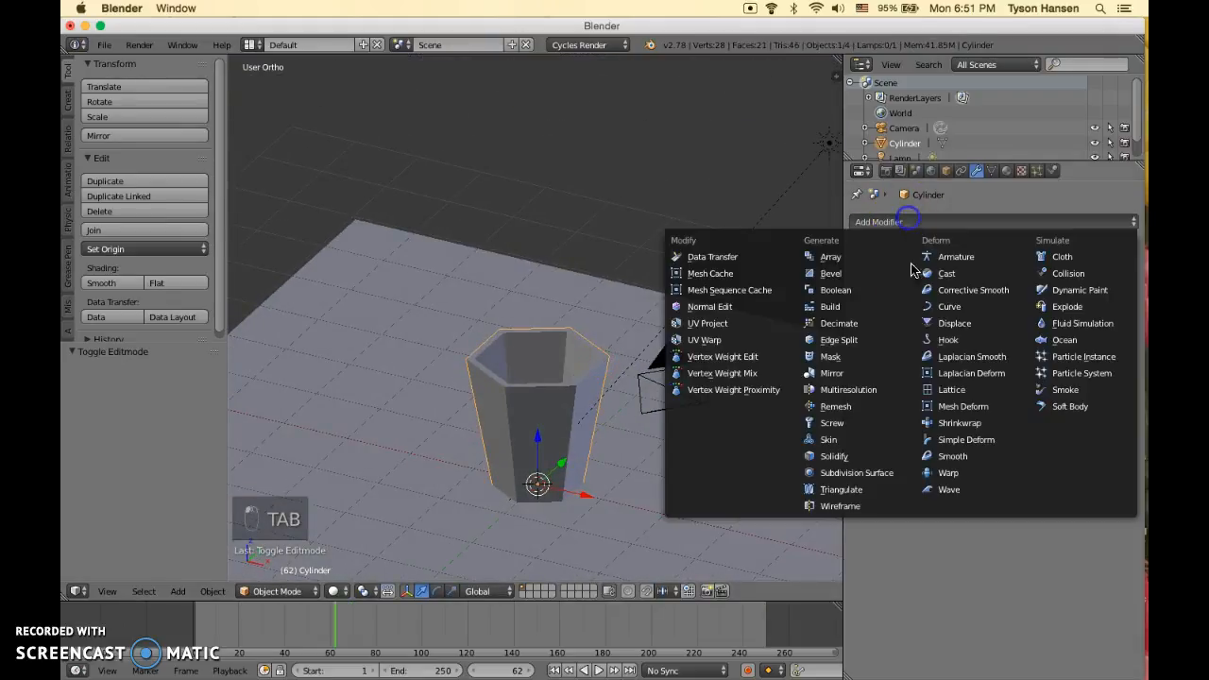
{"action": "left_click", "coordinate": [864, 473]}
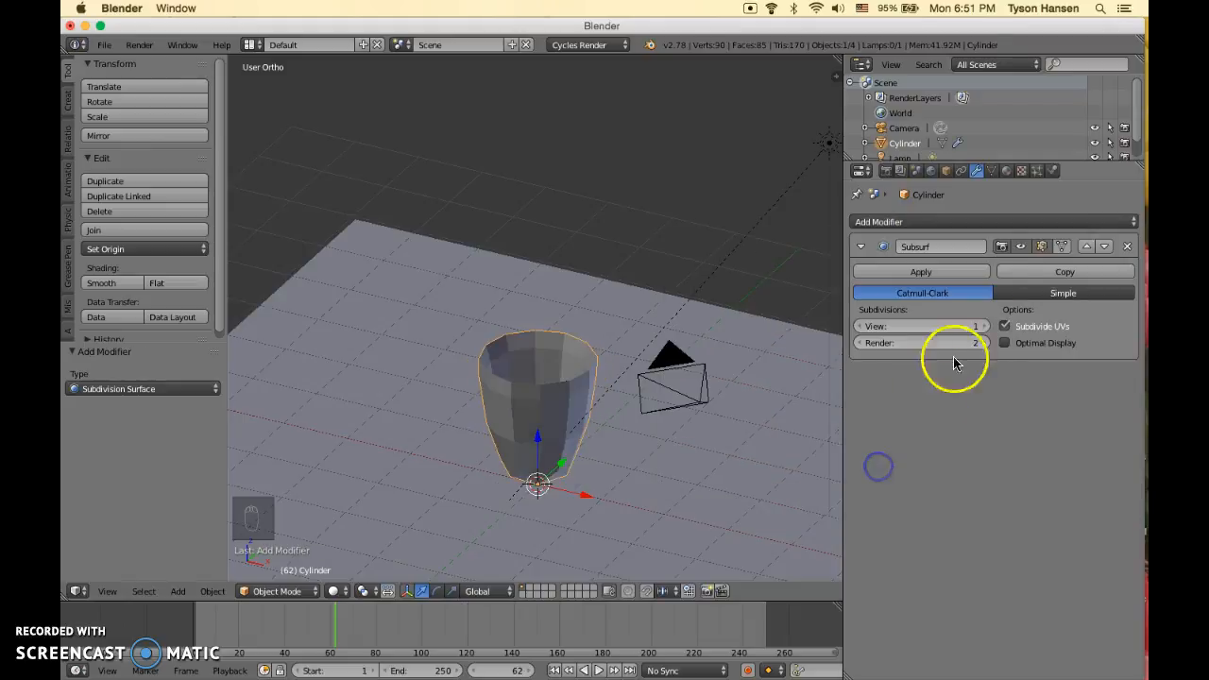
{"action": "left_click", "coordinate": [985, 327]}
{"action": "left_click", "coordinate": [985, 343]}
{"action": "left_click", "coordinate": [985, 326]}
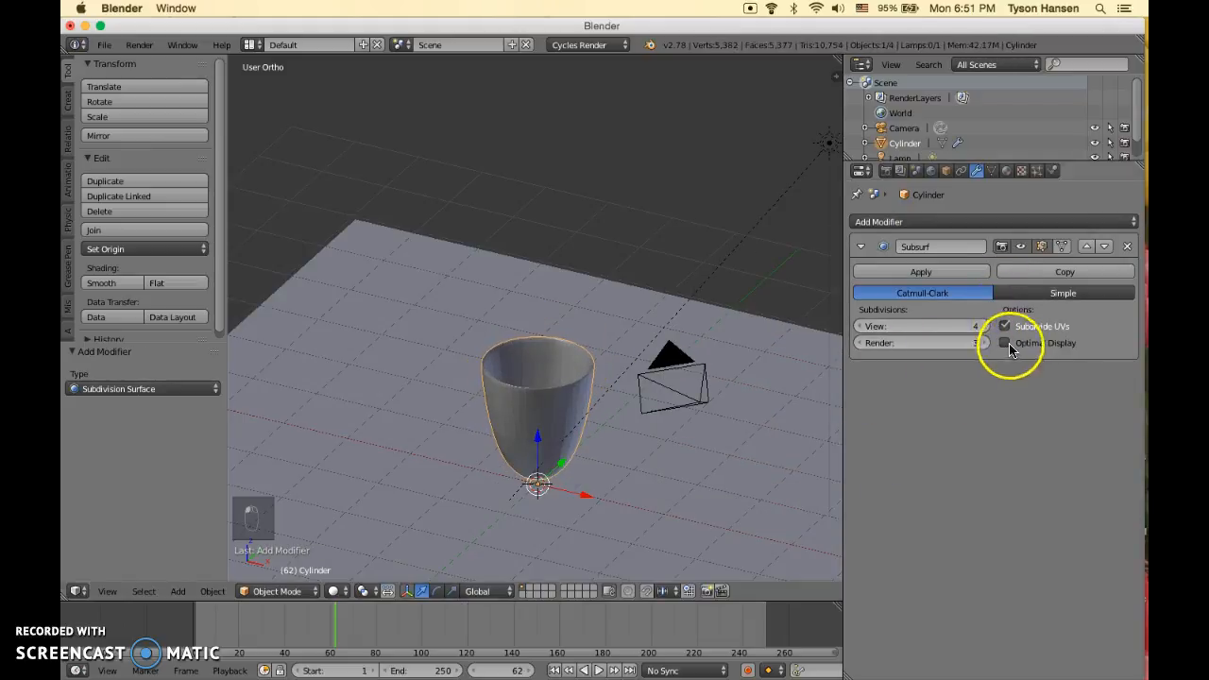
{"action": "left_click", "coordinate": [861, 326]}
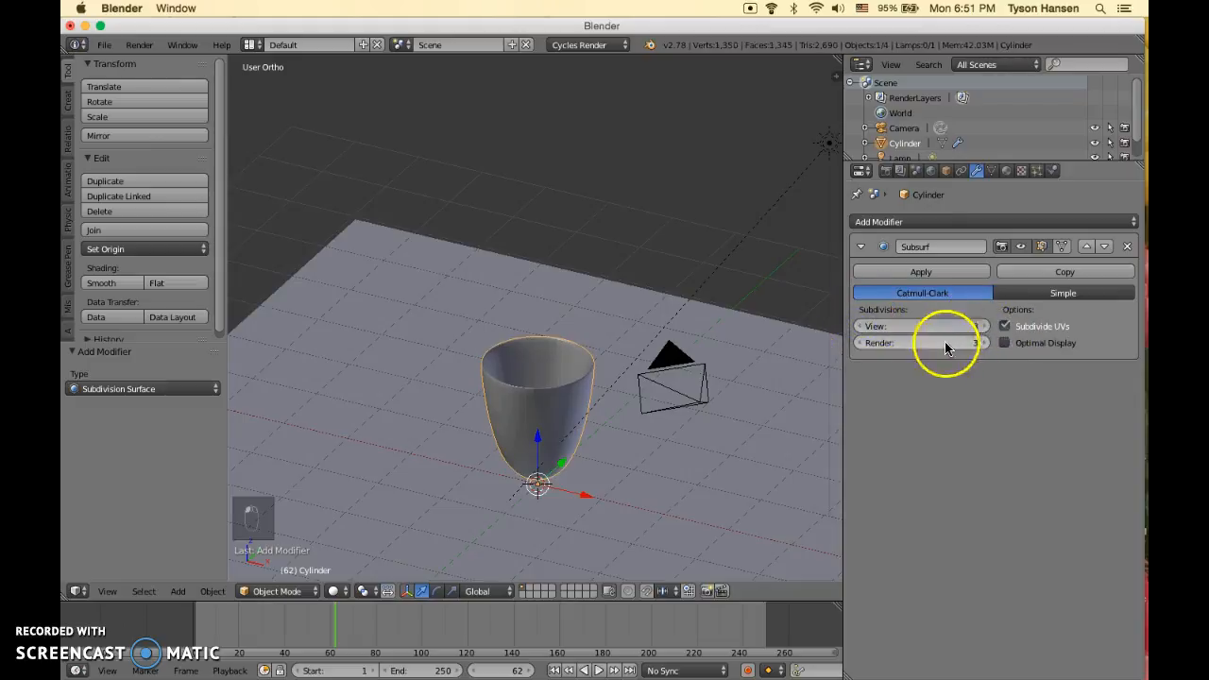
{"action": "left_click", "coordinate": [125, 284]}
Add a loop cut around the cup's outer wall in Edit Mode and slide it down close to the base
{"action": "middle_click_drag", "start_coordinate": [426, 402], "coordinate": [484, 367]}
{"action": "scroll", "coordinate": [551, 422], "scroll_direction": "up", "scroll_amount": 3}
{"action": "middle_click_drag", "start_coordinate": [552, 431], "coordinate": [506, 395]}
{"action": "key", "text": "Tab"}
{"action": "scroll", "coordinate": [618, 450], "scroll_direction": "down", "scroll_amount": 2}
{"action": "key", "text": "ctrl+r"}
{"action": "left_click", "coordinate": [505, 397]}
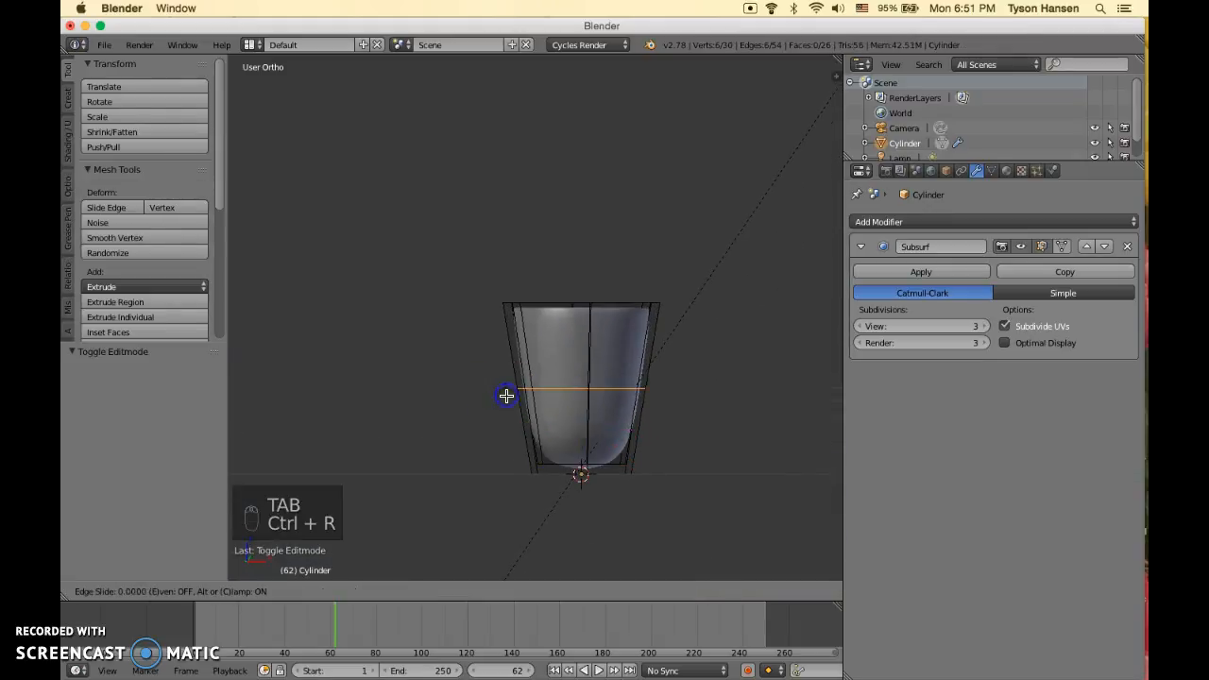
{"action": "left_click", "coordinate": [502, 479]}
{"action": "key", "text": "Tab"}
{"action": "middle_click_drag", "start_coordinate": [540, 351], "coordinate": [558, 372]}
Add another loop cut around the cup's outer wall, slide it up close to the rim, and inspect the cup in Object Mode
{"action": "key", "text": "Tab"}
{"action": "key", "text": "ctrl+r"}
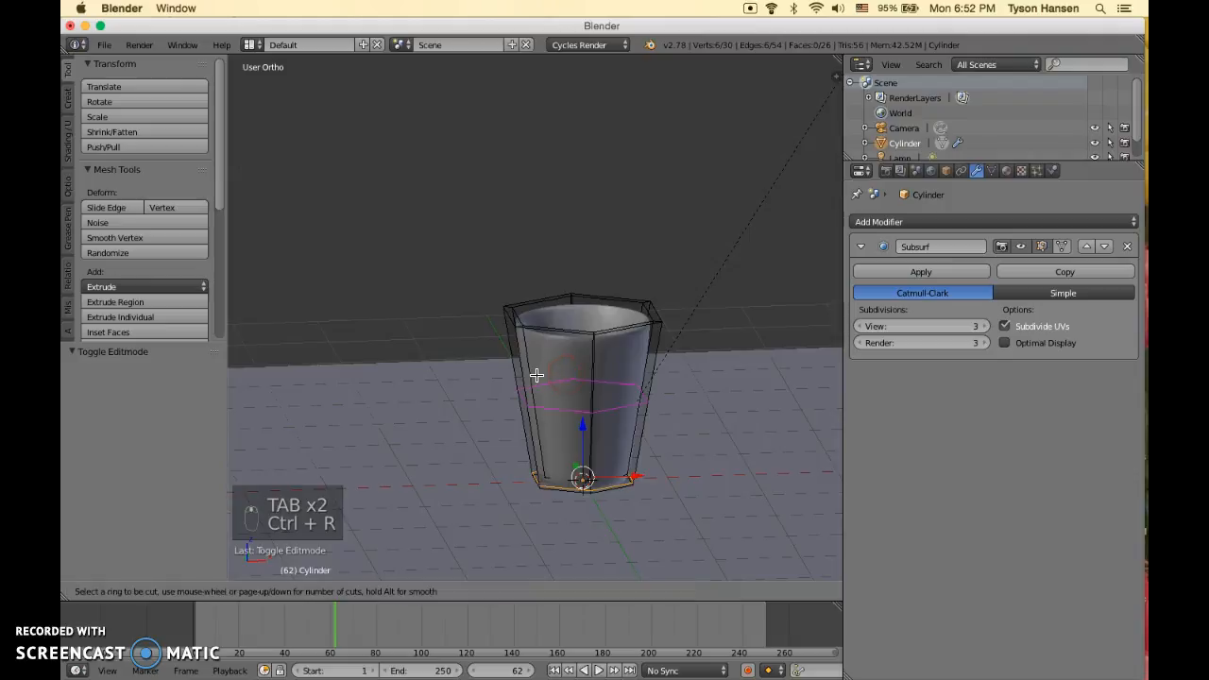
{"action": "left_click_drag", "start_coordinate": [537, 376], "coordinate": [537, 306]}
{"action": "key", "text": "Tab"}
{"action": "scroll", "coordinate": [662, 392], "scroll_direction": "up", "scroll_amount": 4}
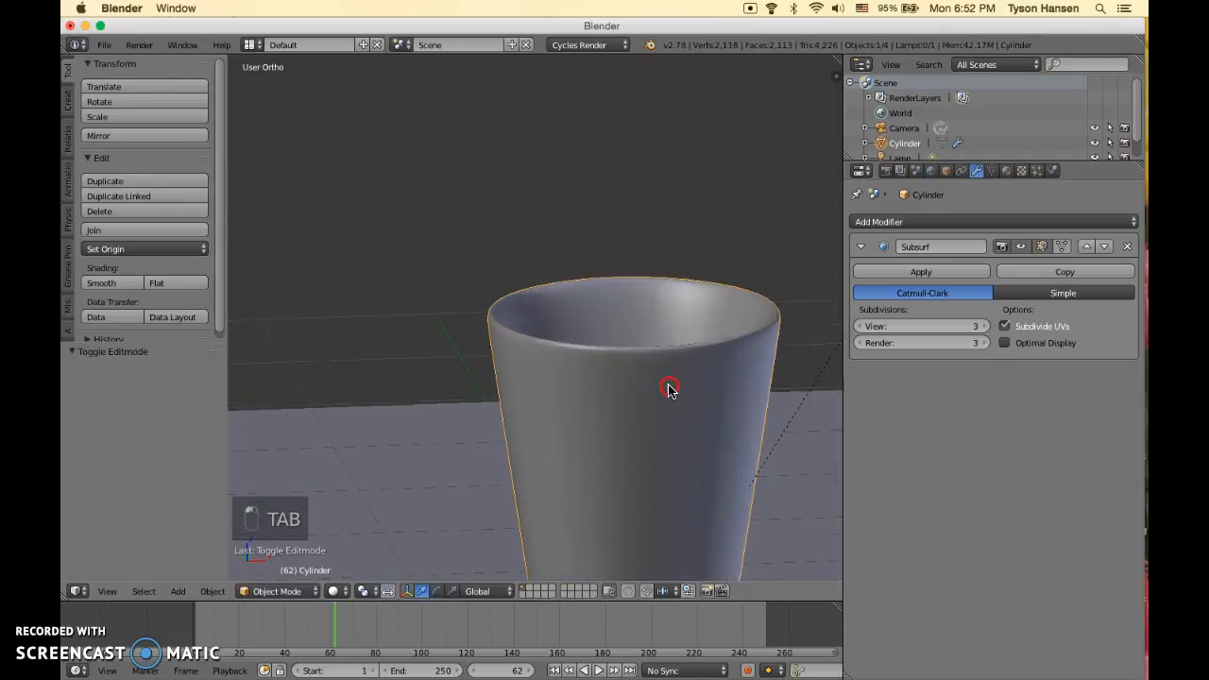
{"action": "middle_click_drag", "start_coordinate": [646, 384], "coordinate": [648, 414]}
{"action": "key", "text": "z"}
{"action": "scroll", "coordinate": [648, 413], "scroll_direction": "down", "scroll_amount": 4}
{"action": "key", "text": "z"}
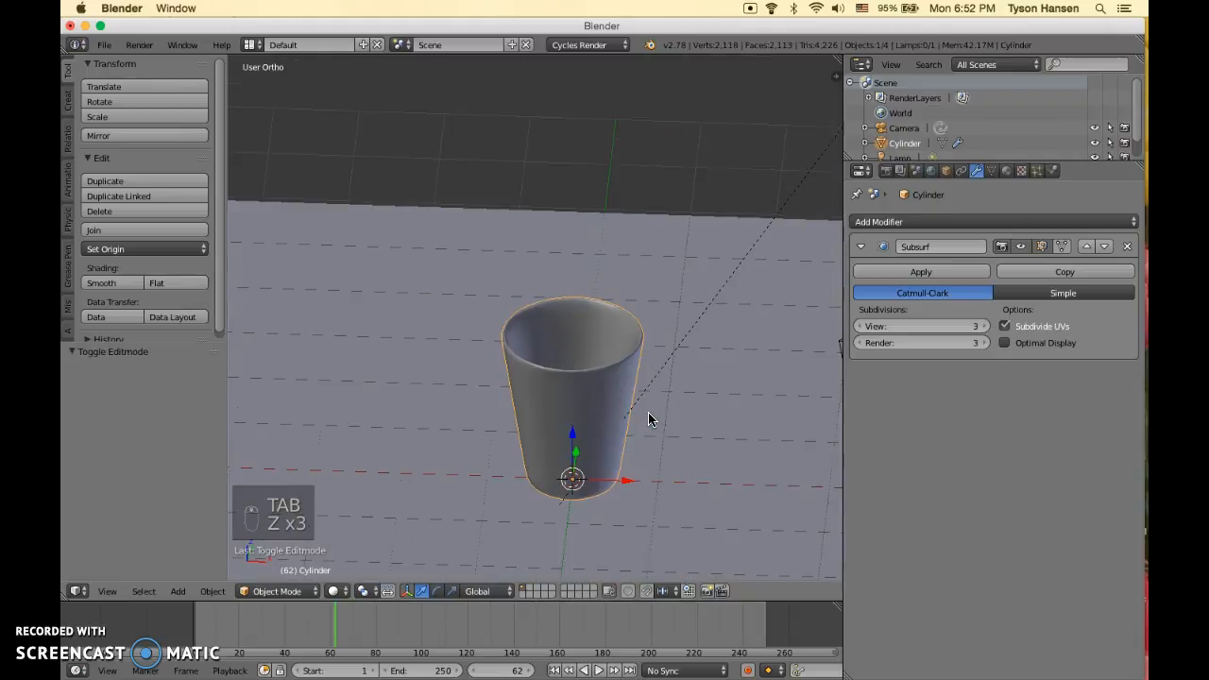
Create a new material for the cup and replace the timeline with an enlarged Node Editor showing the material's shader nodes
{"action": "left_click", "coordinate": [1007, 171]}
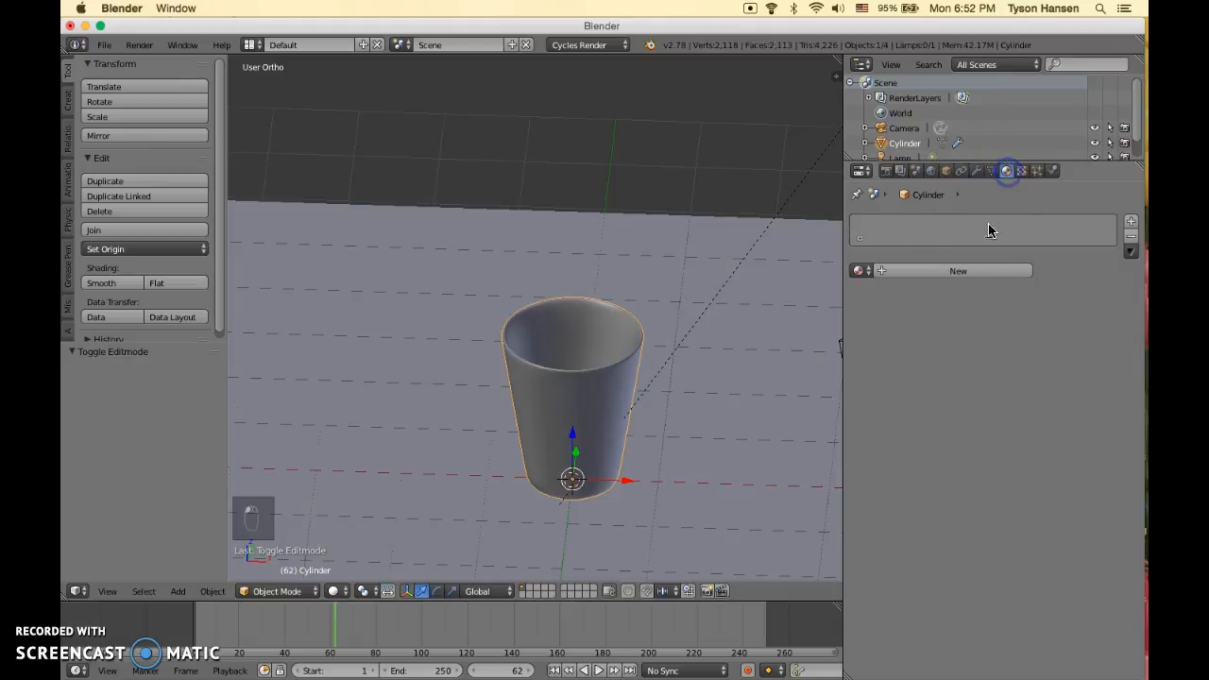
{"action": "left_click", "coordinate": [930, 273]}
{"action": "left_click_drag", "start_coordinate": [707, 601], "coordinate": [738, 404]}
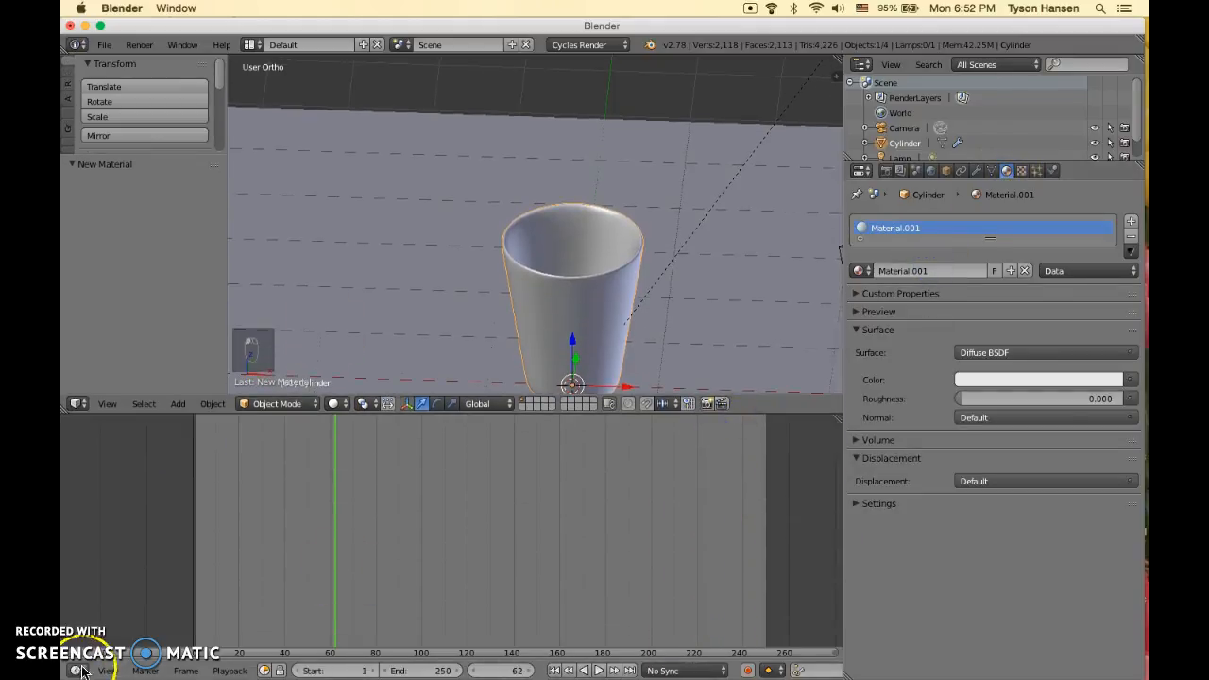
{"action": "left_click", "coordinate": [77, 671]}
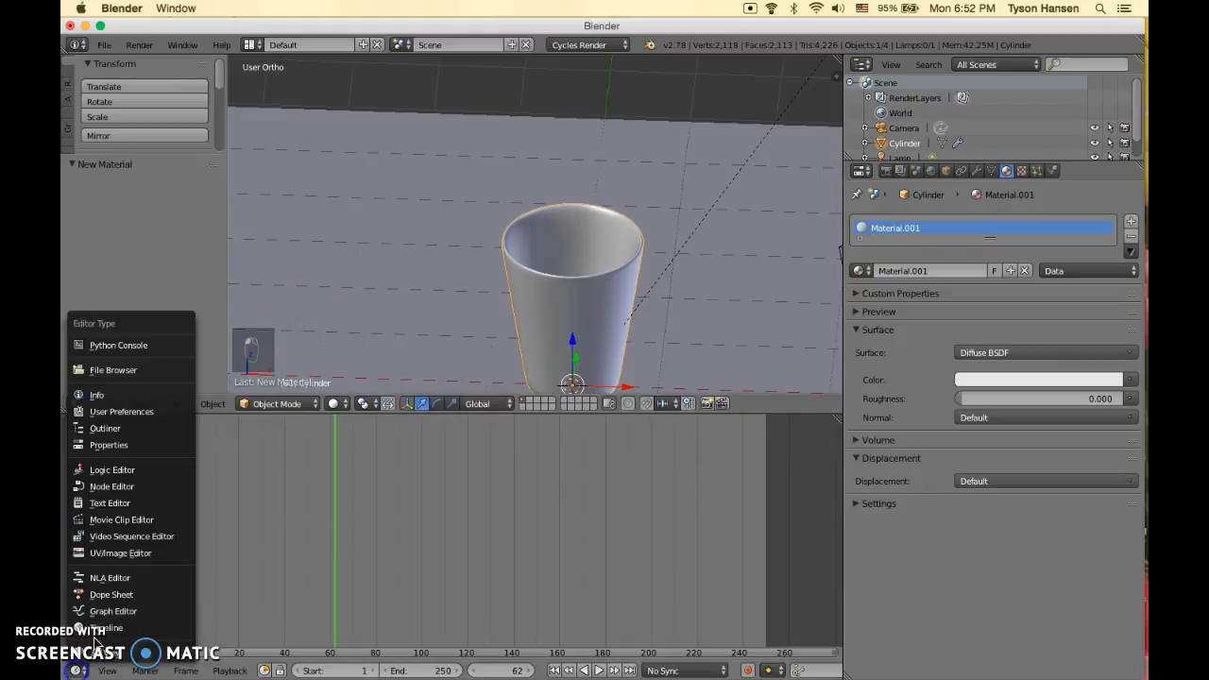
{"action": "left_click", "coordinate": [127, 487]}
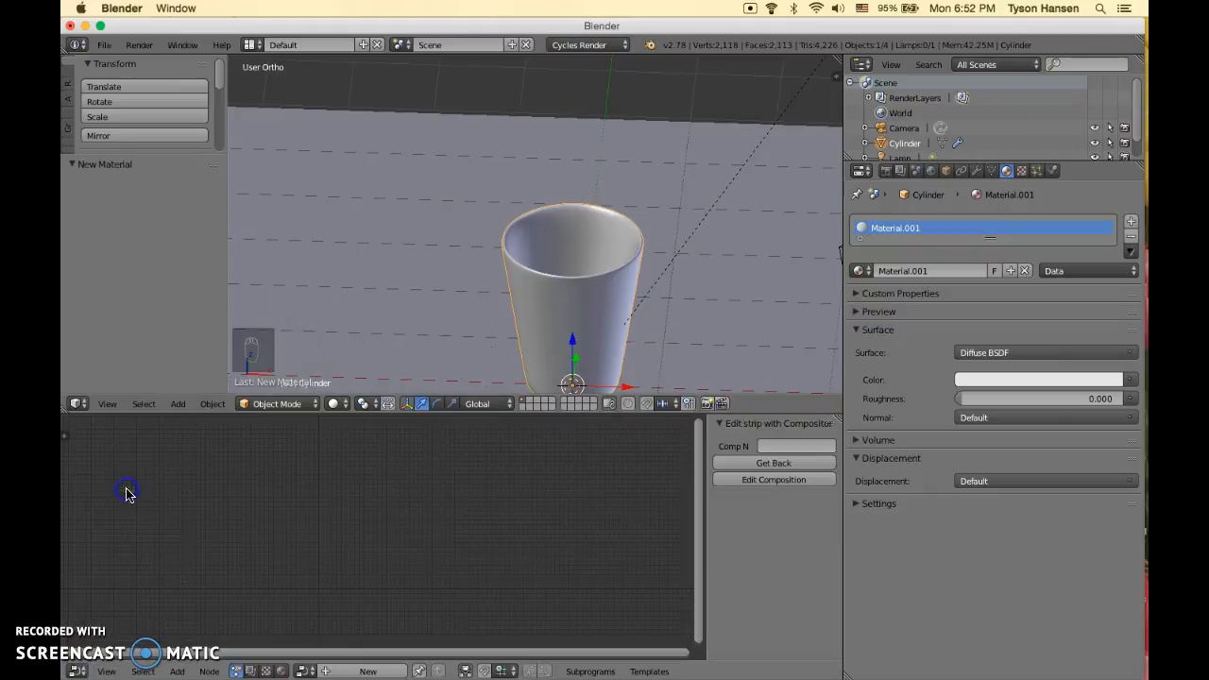
{"action": "left_click", "coordinate": [282, 671]}
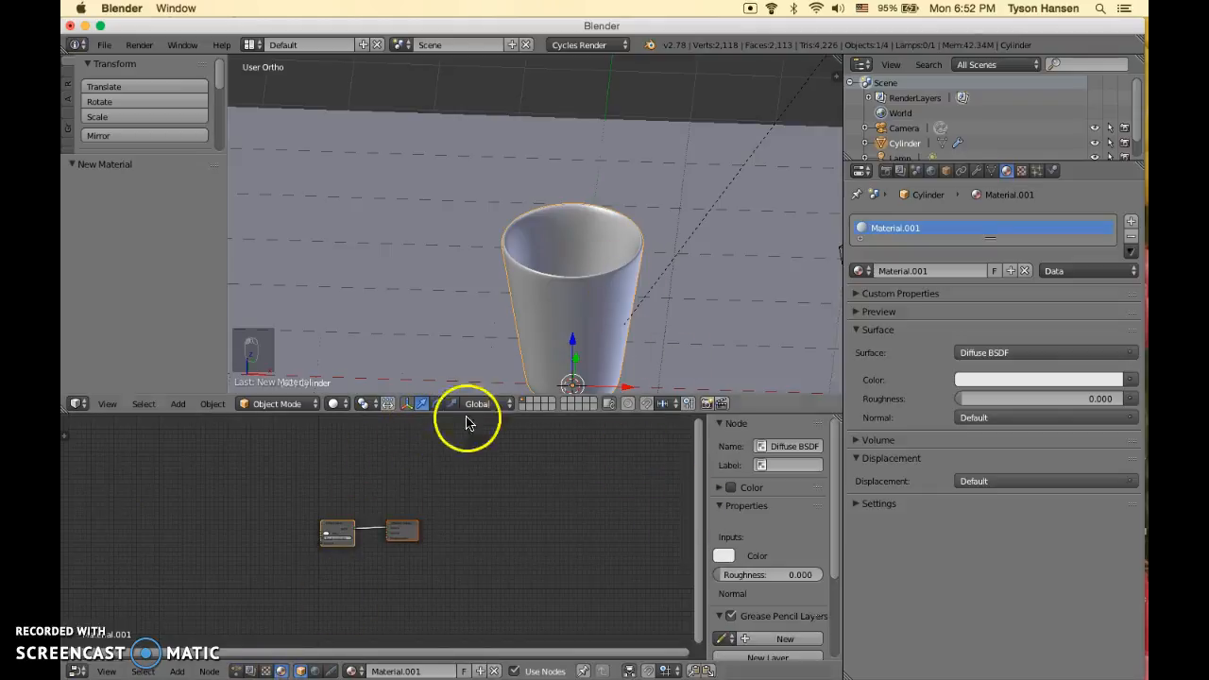
Show the cup in rendered viewport shading, with its material nodes ready to edit
{"action": "middle_click_drag", "start_coordinate": [709, 274], "coordinate": [662, 170]}
{"action": "key", "text": "shift+z"}
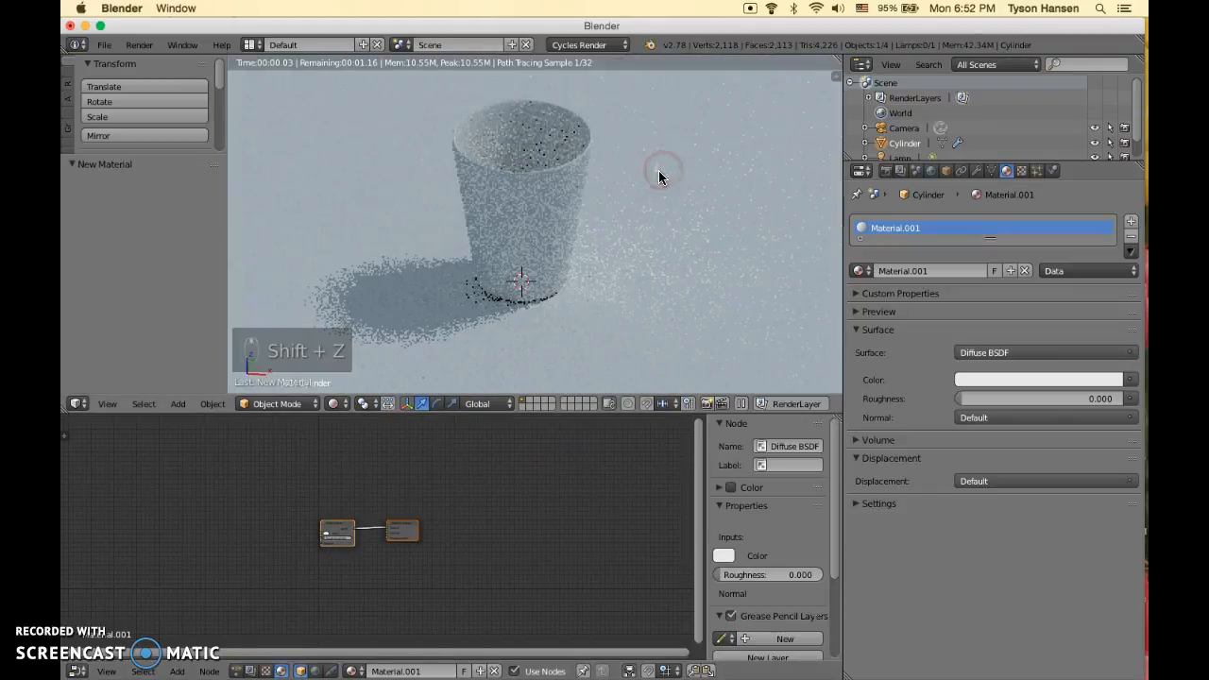
{"action": "scroll", "coordinate": [343, 501], "scroll_direction": "up", "scroll_amount": 3}
{"action": "middle_click_drag", "start_coordinate": [343, 505], "coordinate": [491, 475]}
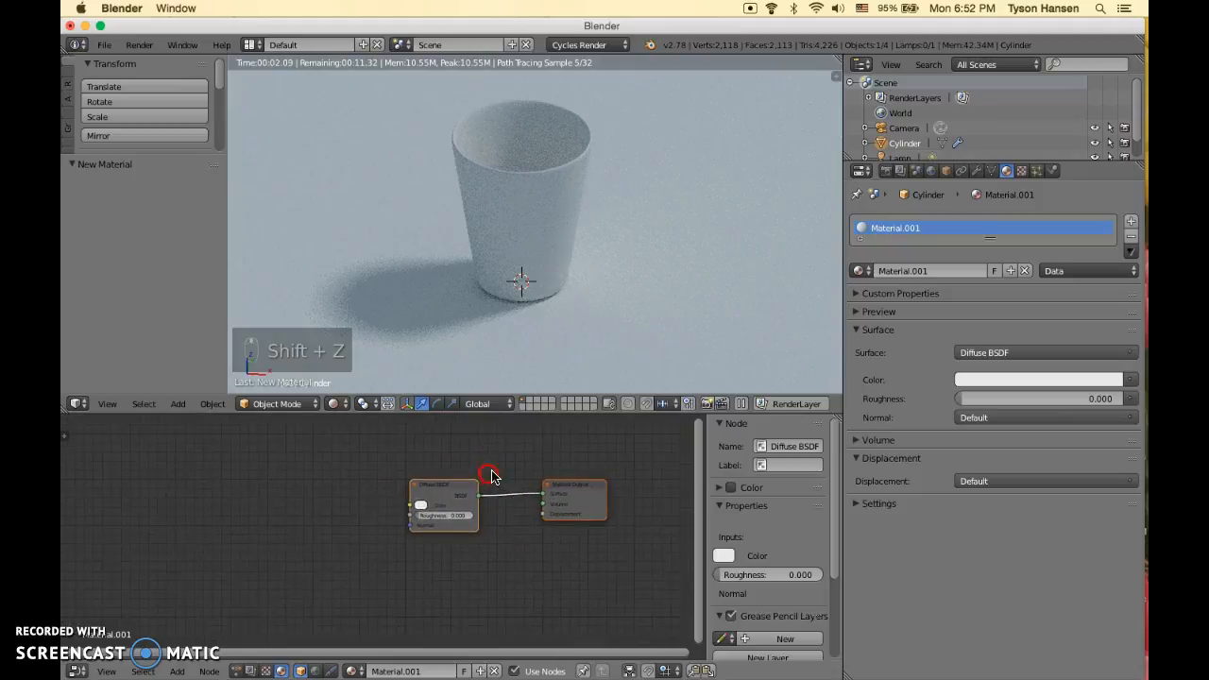
Change the surface shader of the cup's material to Glass BSDF
{"action": "scroll", "coordinate": [492, 475], "scroll_direction": "up", "scroll_amount": 1}
{"action": "left_click", "coordinate": [979, 353]}
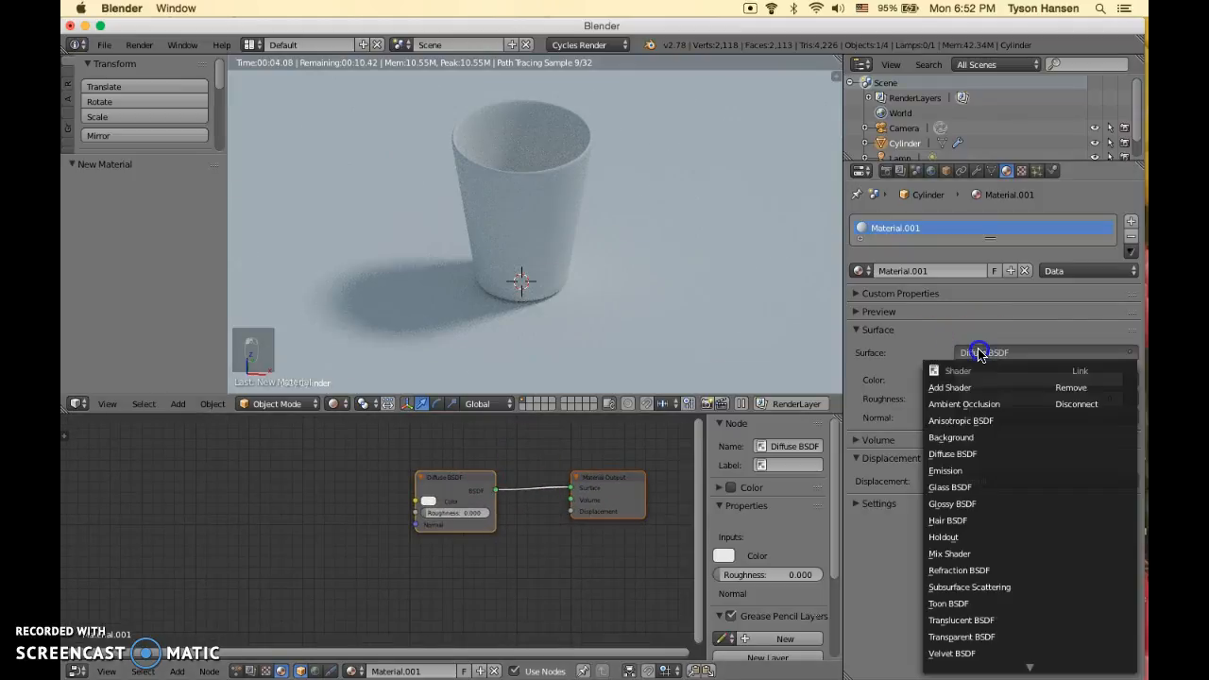
{"action": "left_click", "coordinate": [957, 487]}
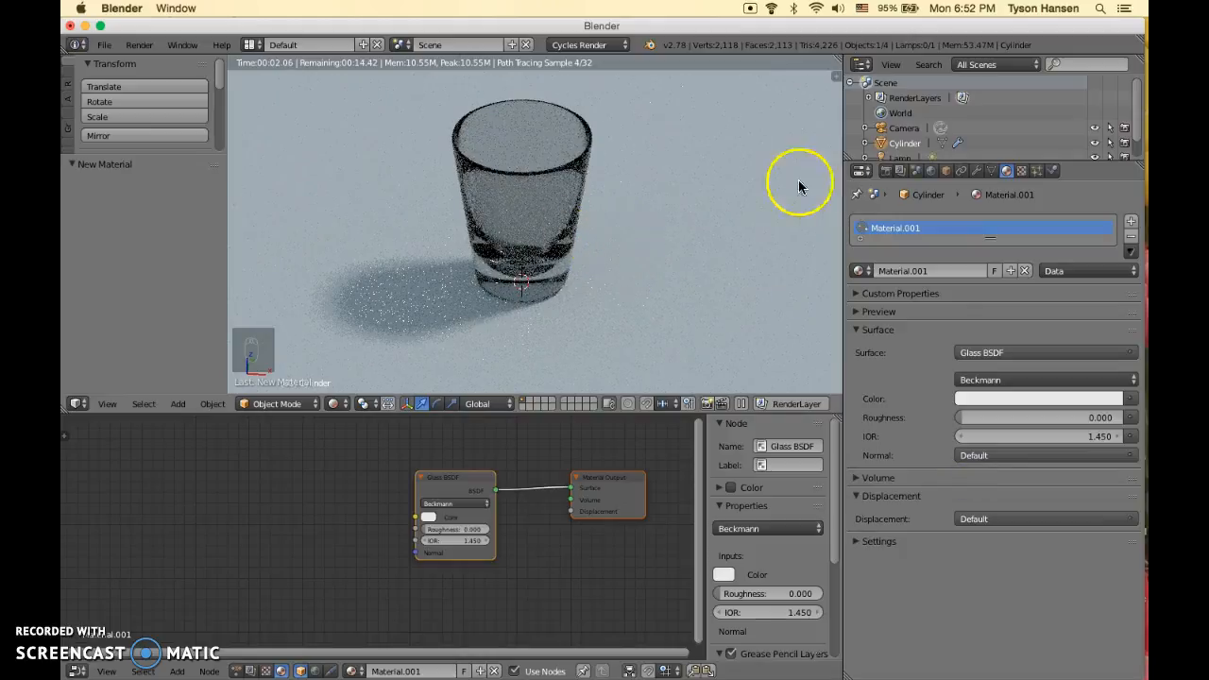
{"action": "left_click", "coordinate": [889, 171]}
{"action": "left_click", "coordinate": [881, 211]}
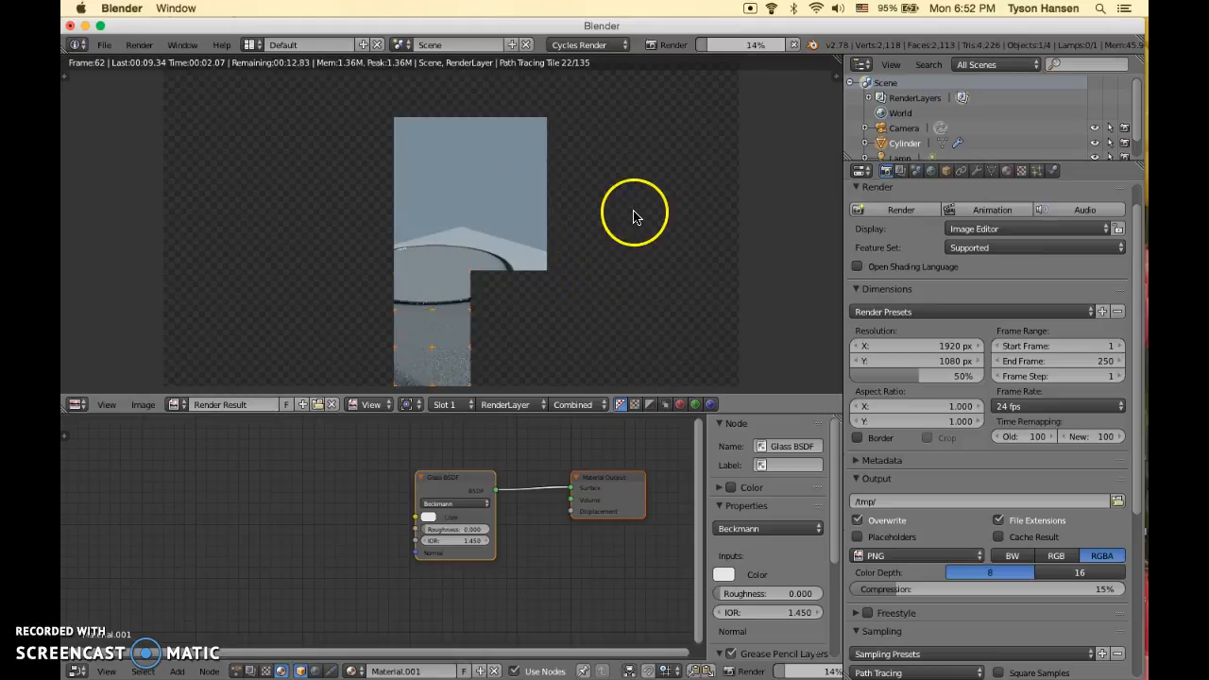
{"action": "scroll", "coordinate": [636, 218], "scroll_direction": "down", "scroll_amount": 1}
{"action": "middle_click_drag", "start_coordinate": [640, 221], "coordinate": [648, 193]}
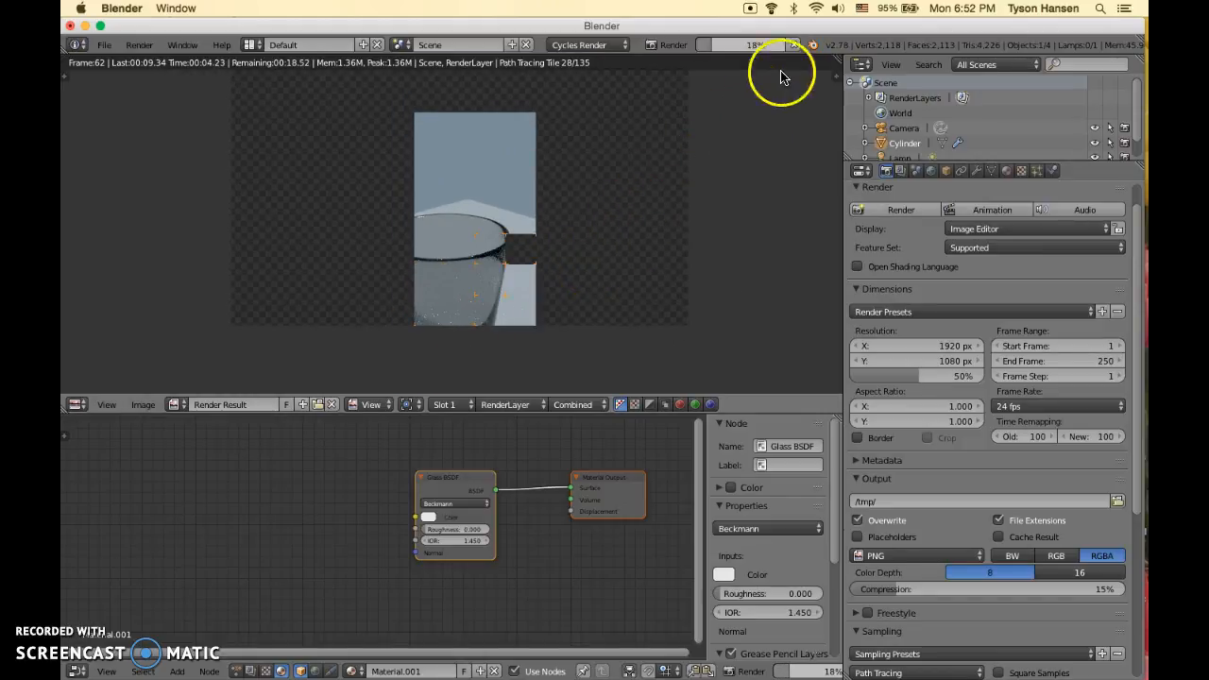
{"action": "left_click", "coordinate": [796, 46]}
{"action": "left_click", "coordinate": [76, 404]}
{"action": "left_click", "coordinate": [99, 386]}
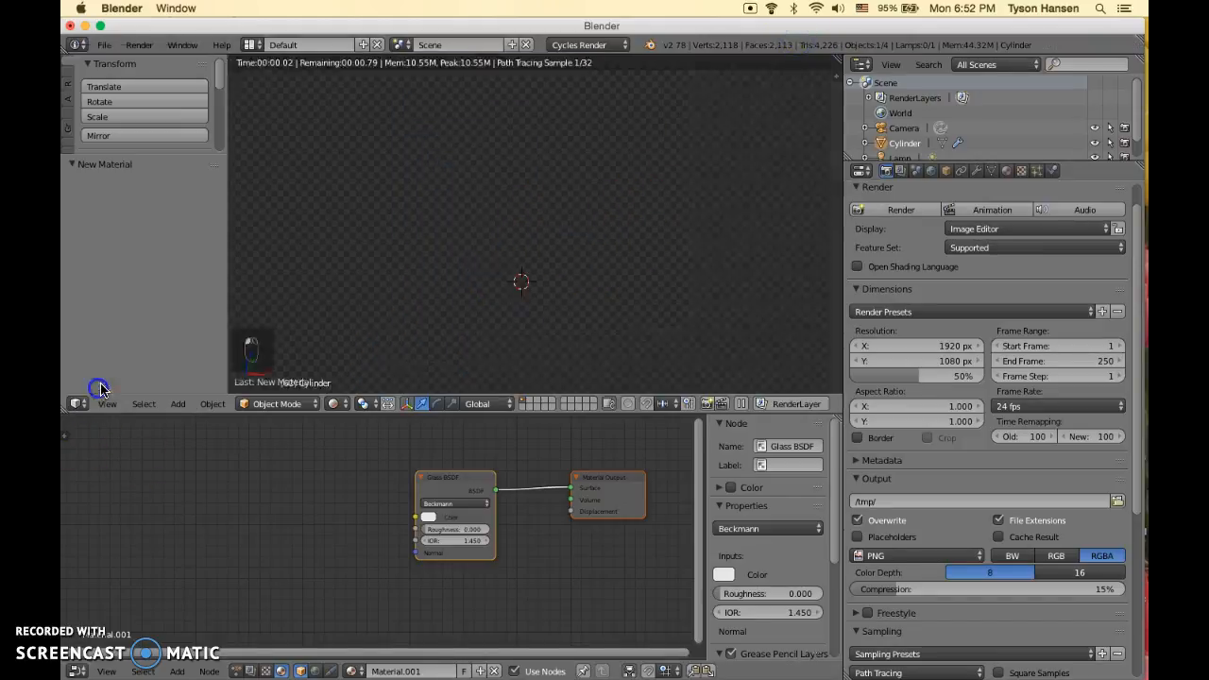
Look through the camera in solid shading and fly it until the whole cup sits inside the camera frame
{"action": "key", "text": "KP_0"}
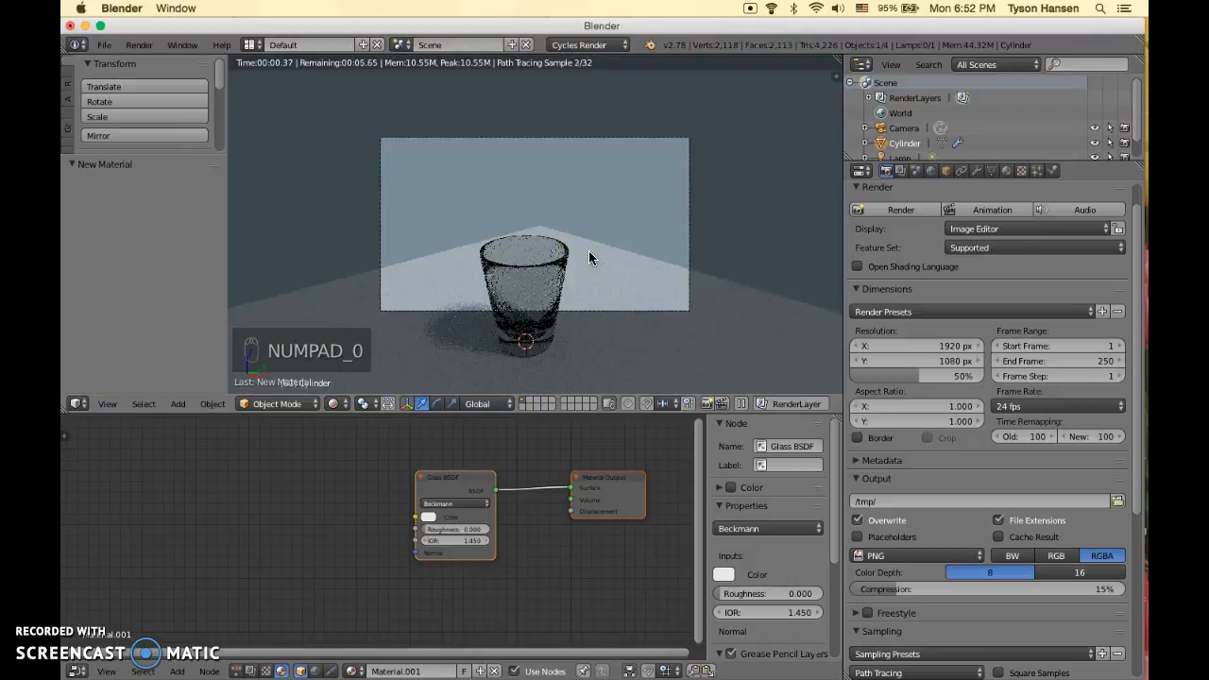
{"action": "key", "text": "shift+z"}
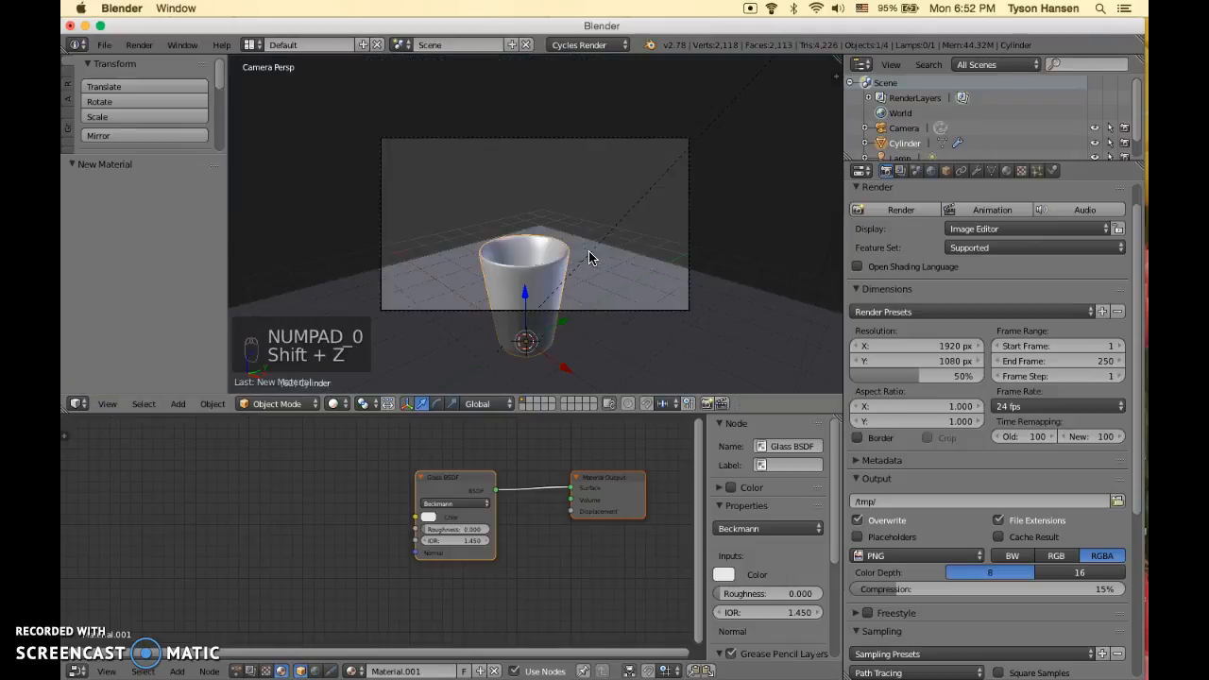
{"action": "key", "text": "shift+f"}
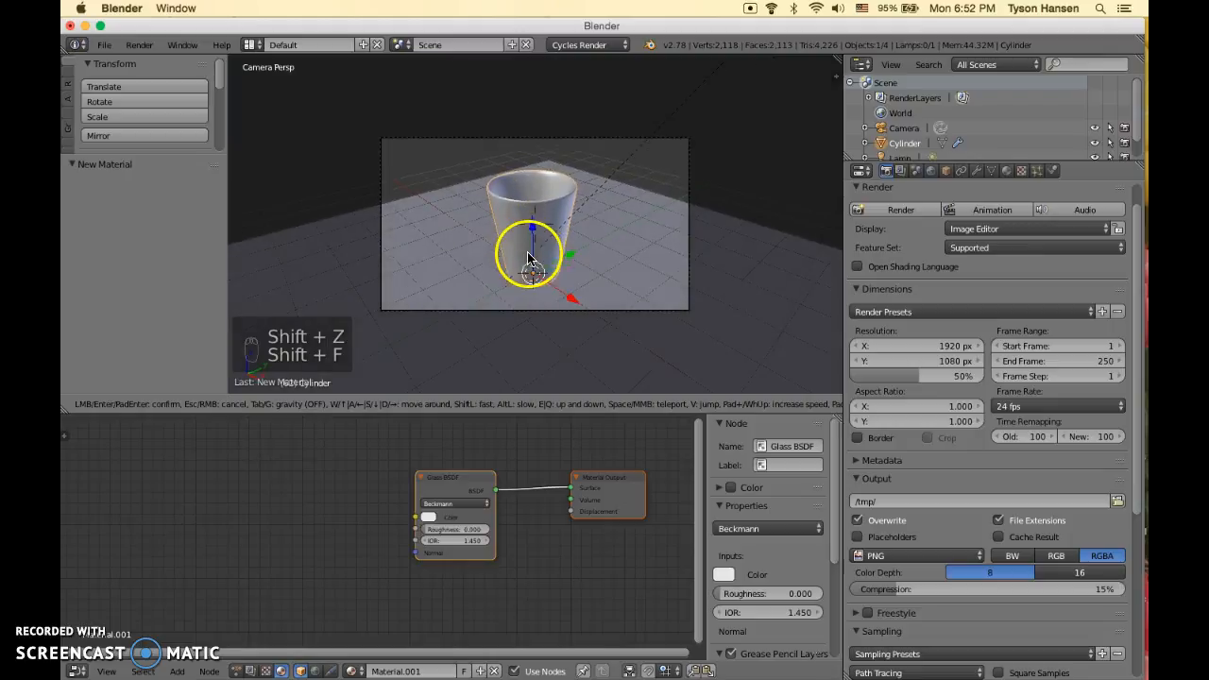
{"action": "left_click", "coordinate": [864, 194]}
Render the glass cup from the reframed camera and return the render area to the 3D View
{"action": "left_click", "coordinate": [898, 210]}
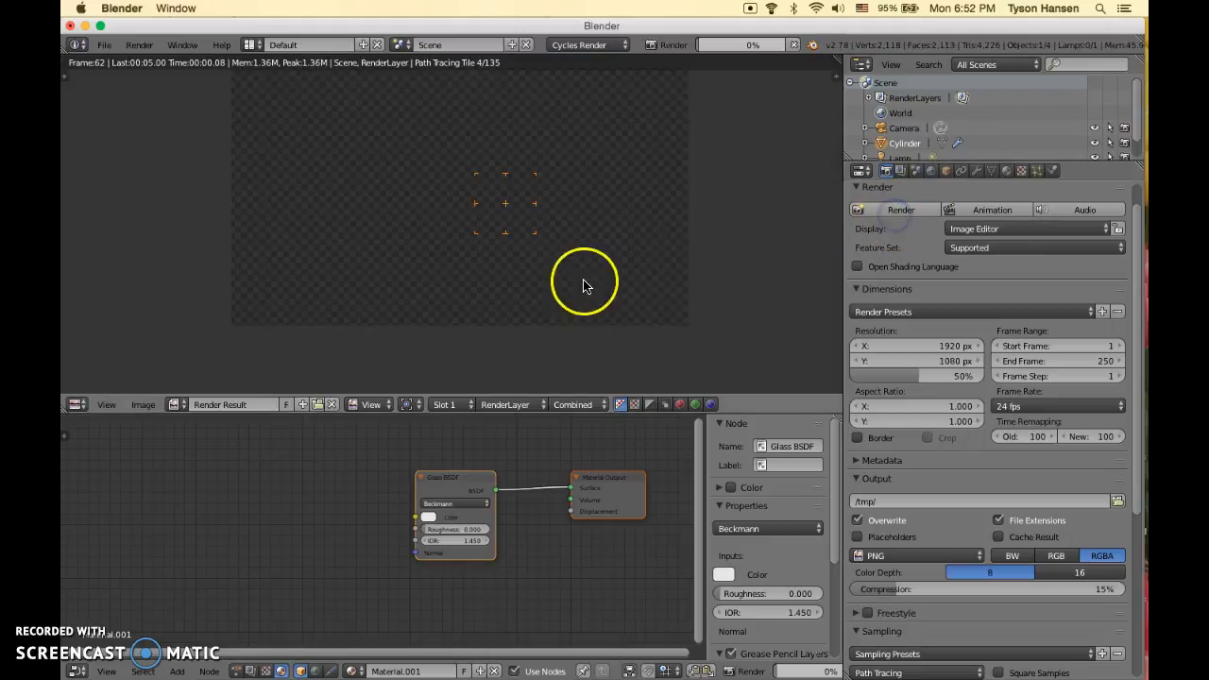
{"action": "middle_click_drag", "start_coordinate": [587, 237], "coordinate": [591, 277]}
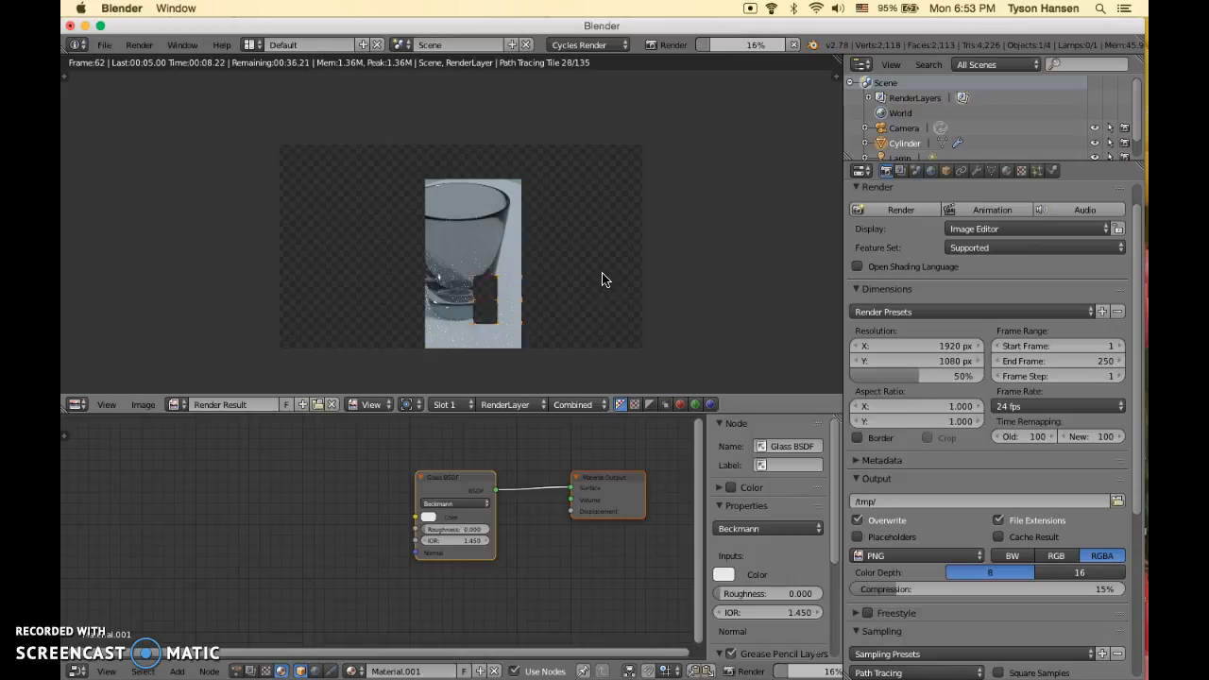
{"action": "mouse_move", "coordinate": [605, 280]}
{"action": "left_mouse_down"}
{"action": "mouse_move", "coordinate": [577, 335]}
{"action": "mouse_move", "coordinate": [589, 277]}
{"action": "mouse_move", "coordinate": [229, 211]}
{"action": "mouse_move", "coordinate": [395, 227]}
{"action": "left_mouse_up"}
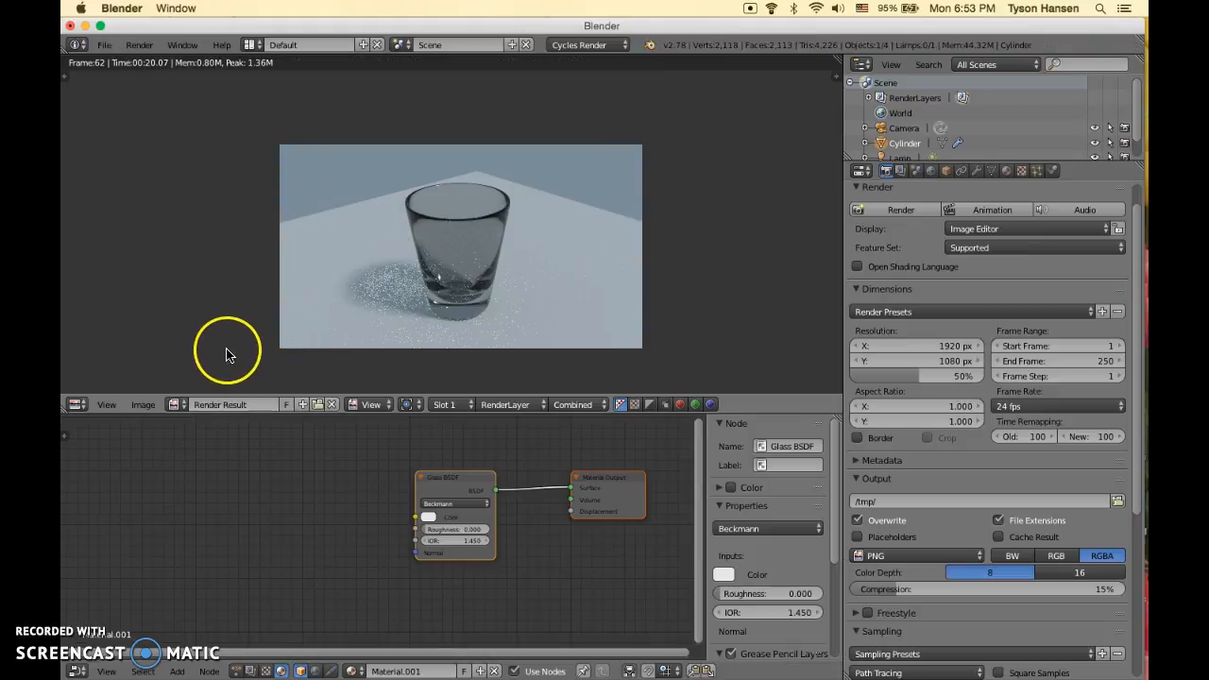
{"action": "left_click", "coordinate": [77, 405]}
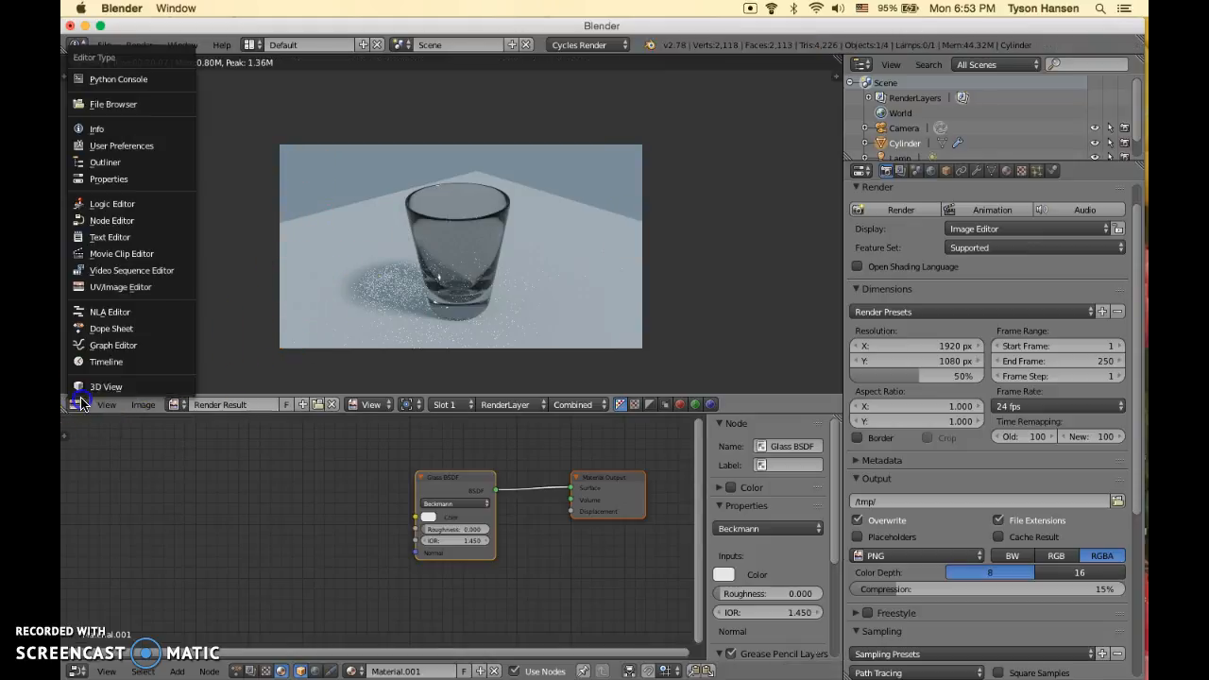
{"action": "left_click", "coordinate": [84, 387]}
Examine the cup's low-poly cage in Edit Mode and go back to Object Mode
{"action": "left_click", "coordinate": [272, 406]}
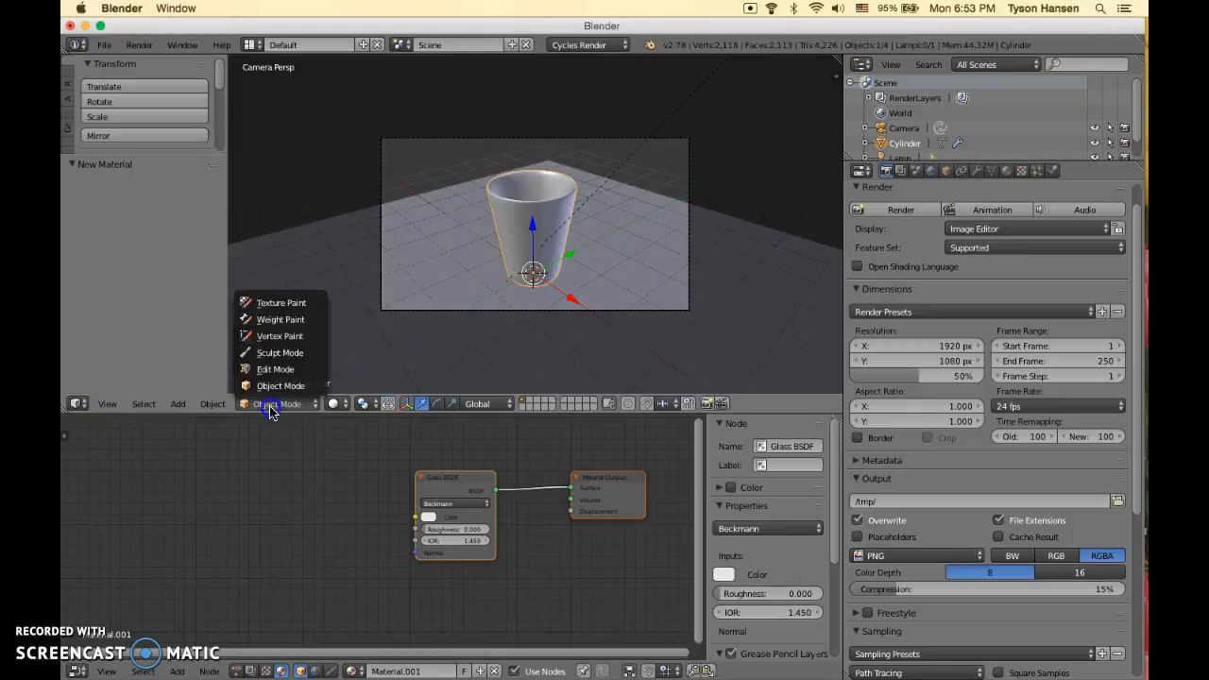
{"action": "left_click", "coordinate": [277, 370]}
{"action": "left_click", "coordinate": [282, 404]}
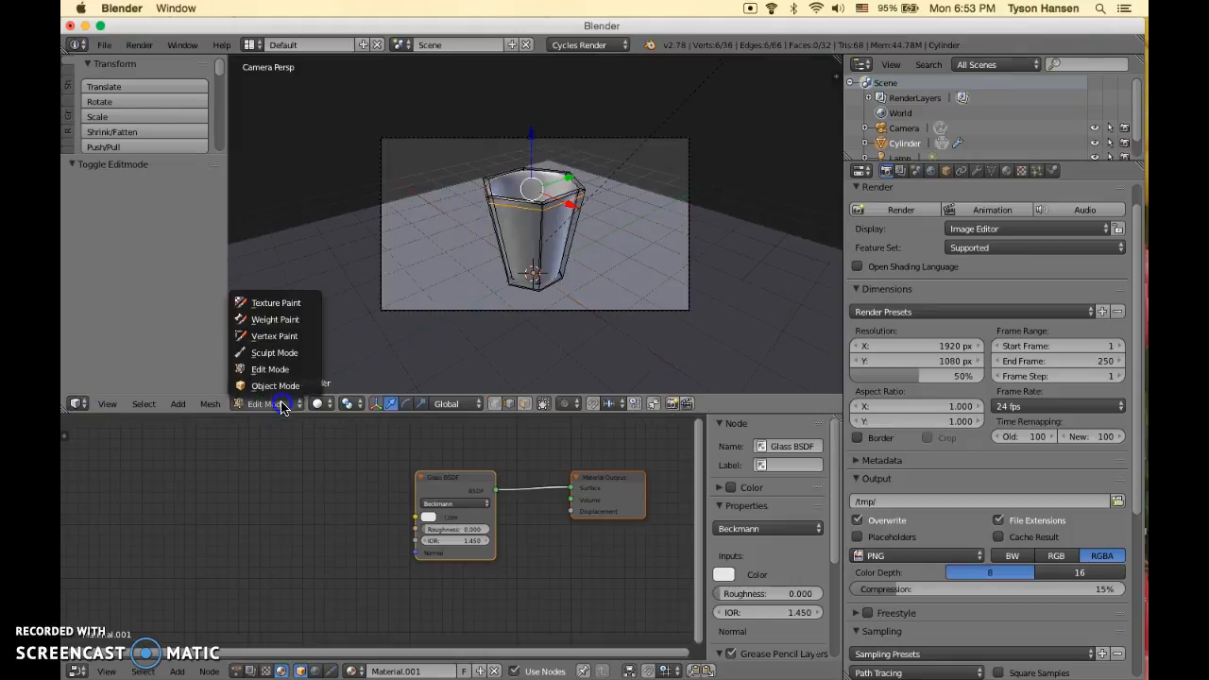
{"action": "left_click", "coordinate": [270, 388]}
Apply the cup's Subsurf modifier and open the subdivided mesh in Edit Mode for a close view of the outer wall
{"action": "scroll", "coordinate": [539, 251], "scroll_direction": "up", "scroll_amount": 2}
{"action": "left_click", "coordinate": [977, 171]}
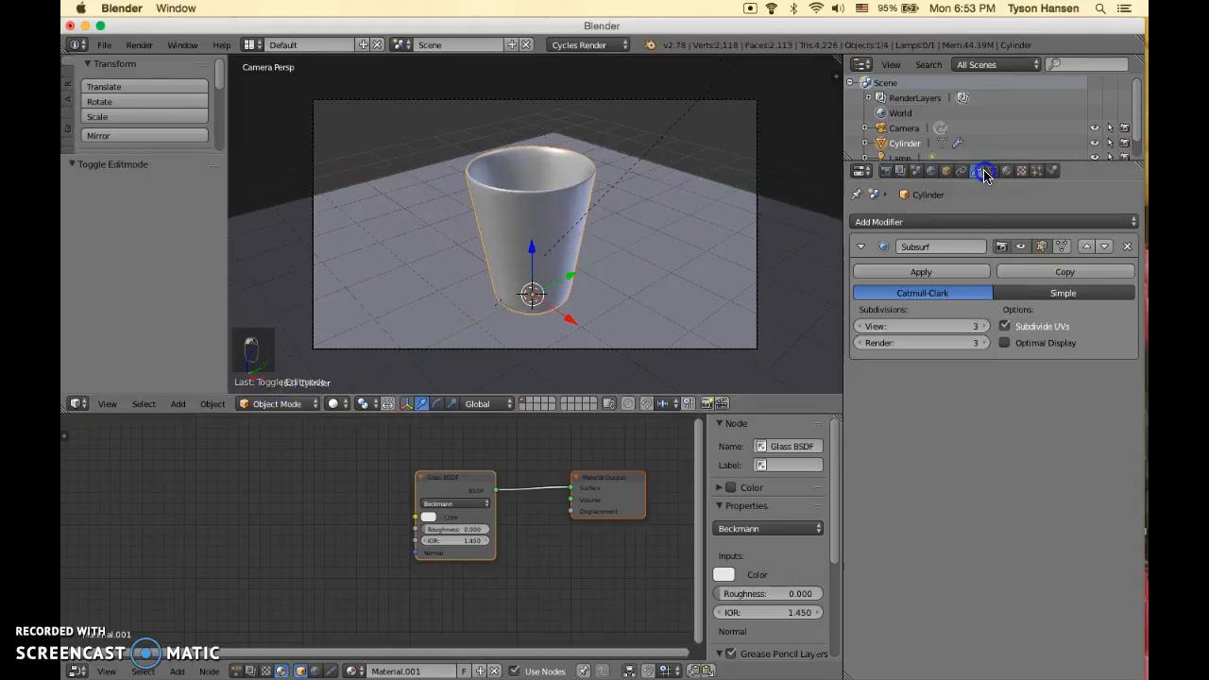
{"action": "left_click", "coordinate": [942, 272]}
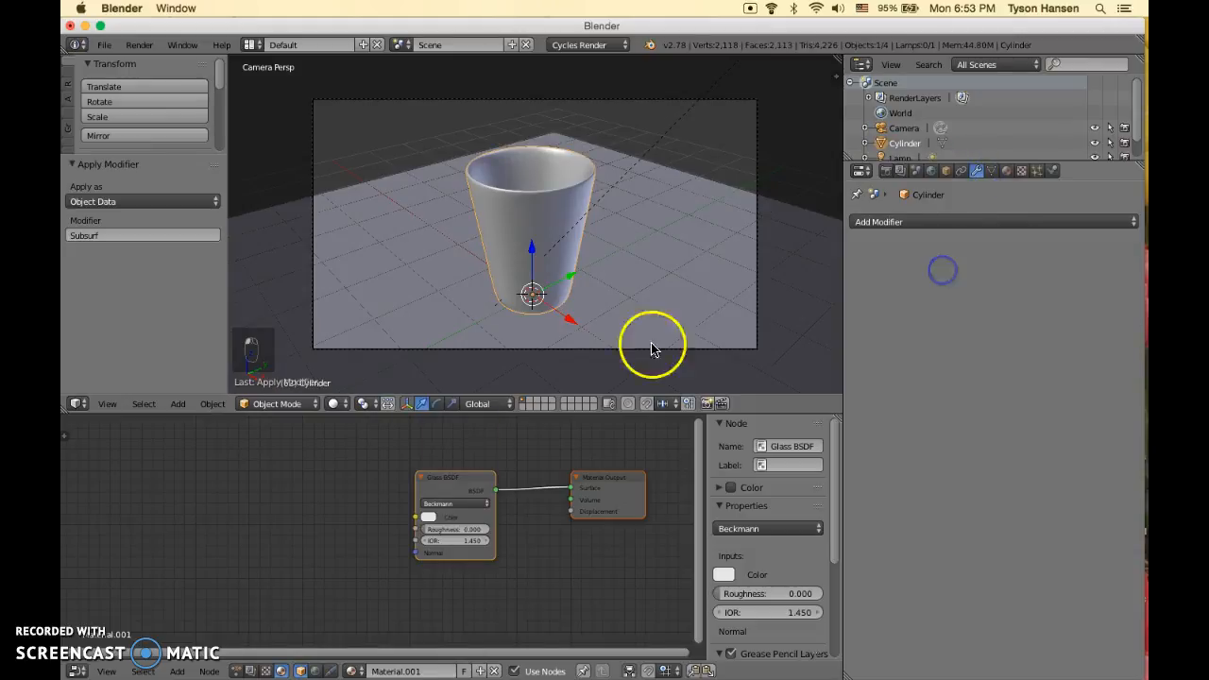
{"action": "left_click", "coordinate": [288, 408]}
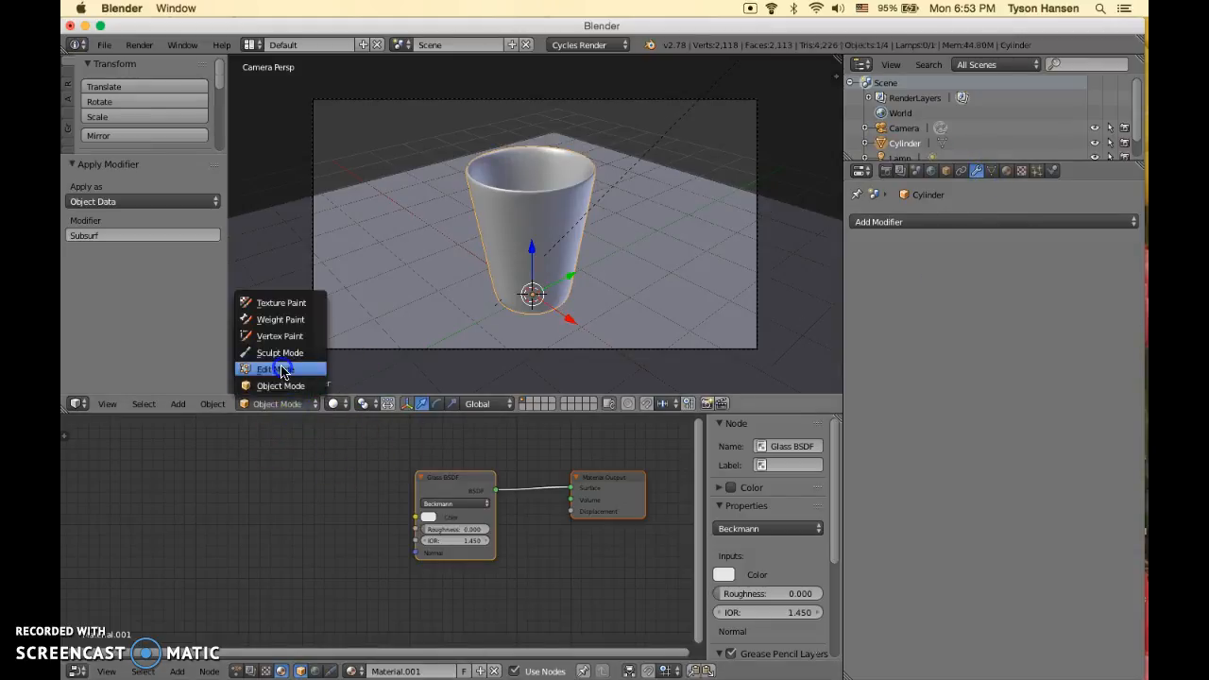
{"action": "left_click", "coordinate": [283, 371]}
{"action": "scroll", "coordinate": [558, 212], "scroll_direction": "up", "scroll_amount": 2}
{"action": "middle_click_drag", "start_coordinate": [561, 213], "coordinate": [708, 254]}
{"action": "scroll", "coordinate": [555, 224], "scroll_direction": "up", "scroll_amount": 5}
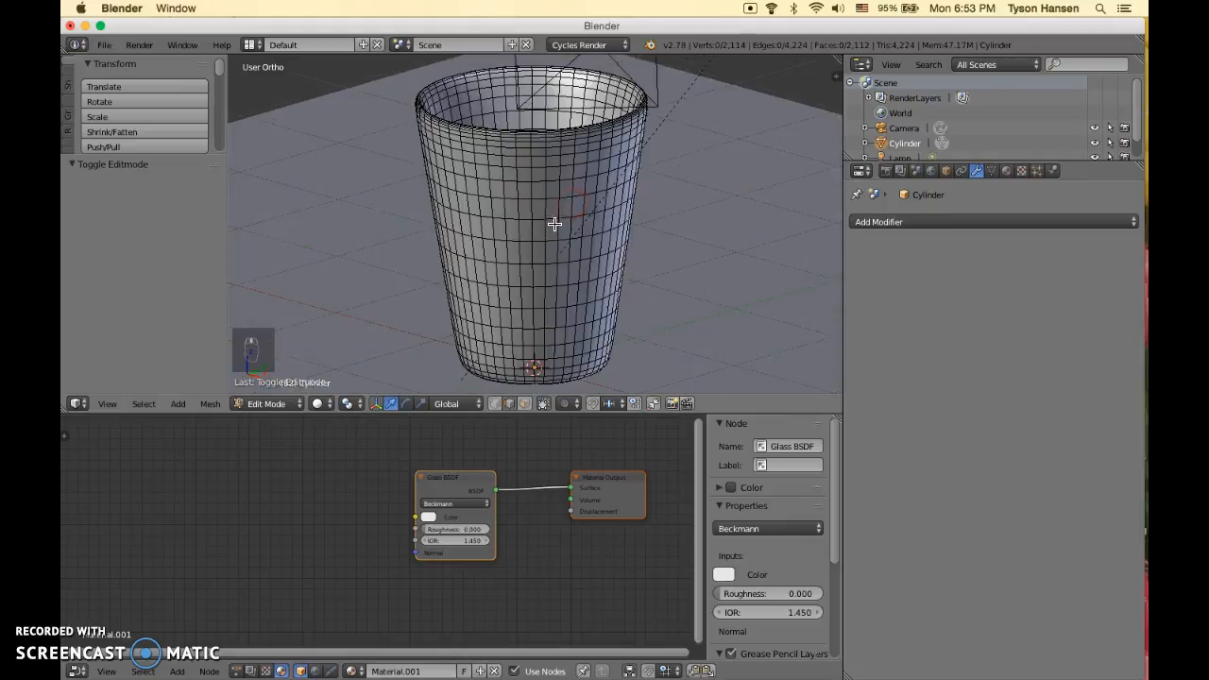
Try pulling a single vertex out of the cup's outer wall along the Y axis
{"action": "right_click", "coordinate": [580, 236]}
{"action": "left_click_drag", "start_coordinate": [658, 214], "coordinate": [735, 253]}
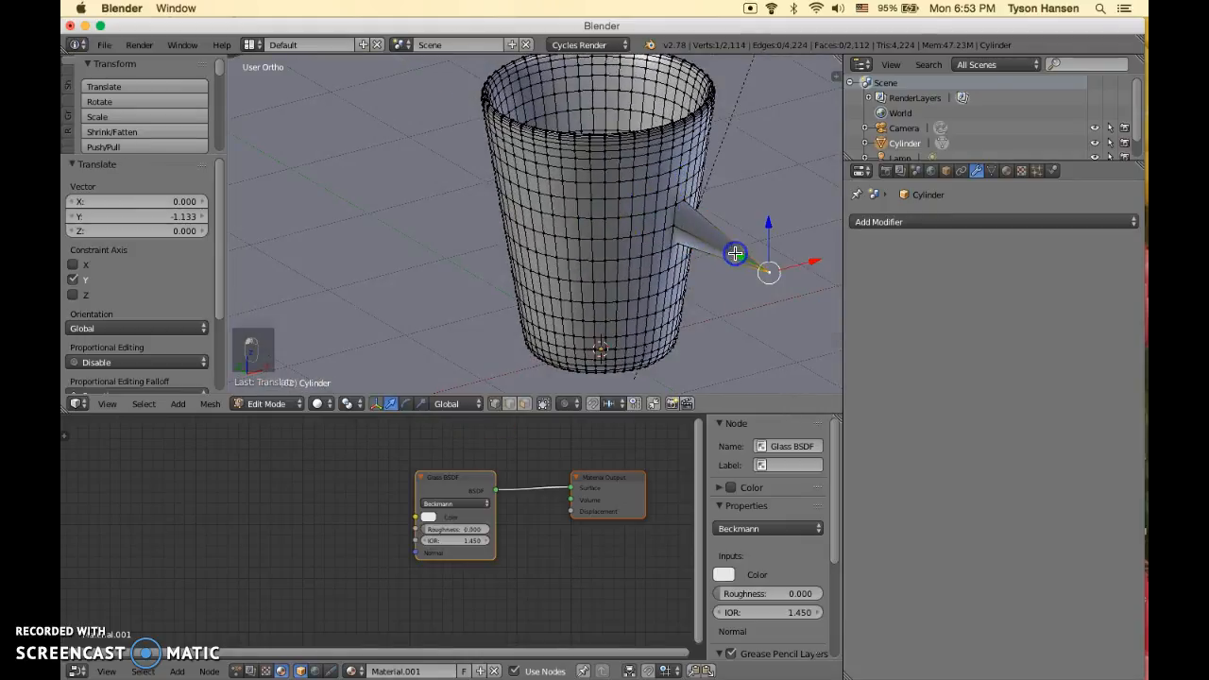
{"action": "key", "text": "super+z"}
{"action": "left_click_drag", "start_coordinate": [653, 206], "coordinate": [680, 223]}
{"action": "middle_click_drag", "start_coordinate": [682, 232], "coordinate": [551, 251]}
Undo the vertex pull on the cup's wall and switch to face select mode
{"action": "left_click", "coordinate": [523, 406]}
{"action": "left_click", "coordinate": [509, 406]}
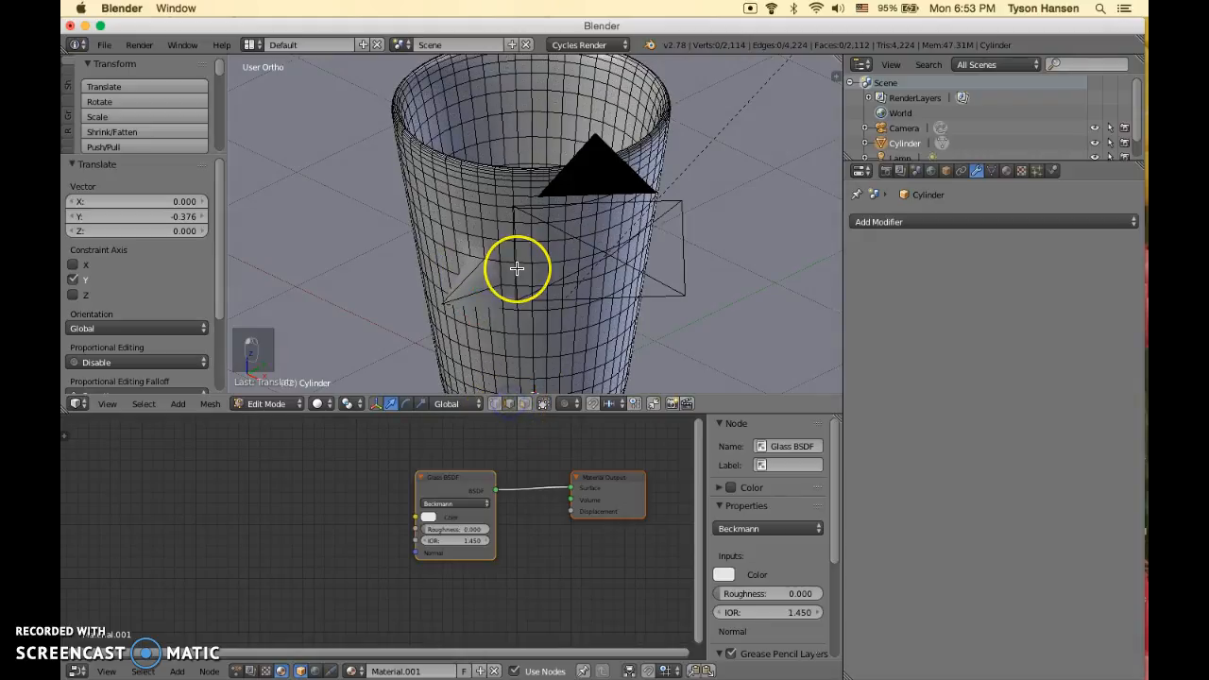
{"action": "key", "text": "super+z"}
{"action": "key", "text": "super+z"}
{"action": "key", "text": "super+z"}
{"action": "key", "text": "super+z"}
{"action": "key", "text": "super+z"}
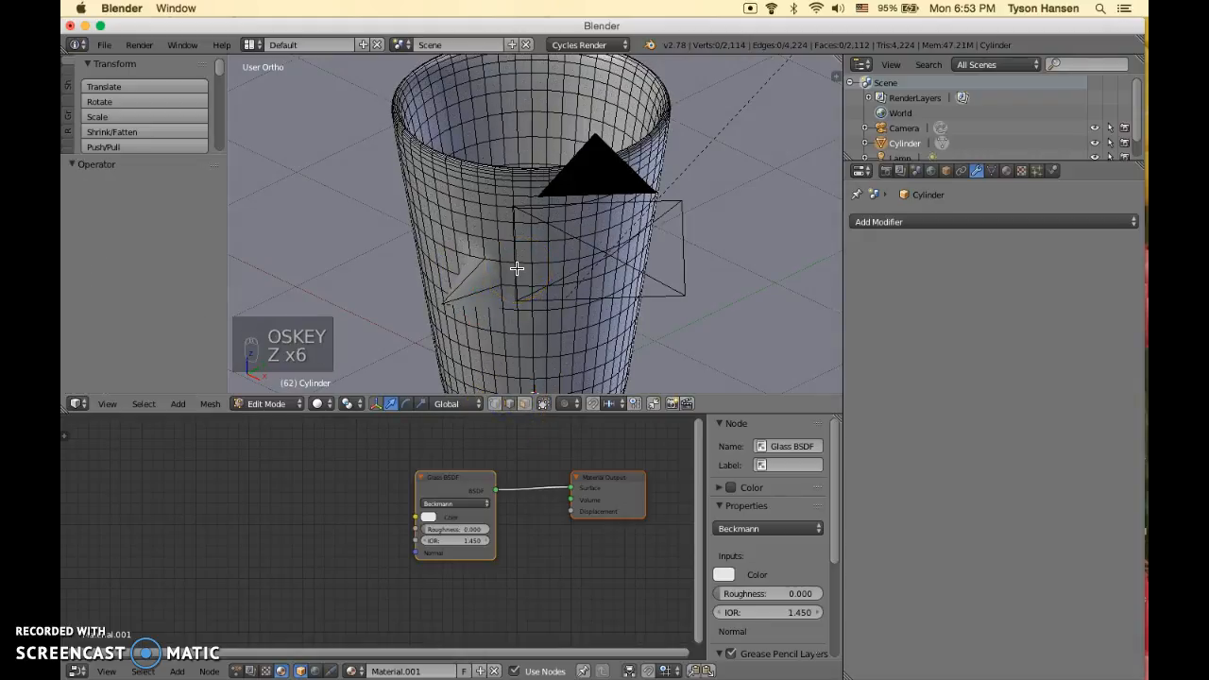
{"action": "key", "text": "super+z"}
{"action": "key", "text": "super+z"}
{"action": "left_click", "coordinate": [521, 405]}
{"action": "key", "text": "super+z"}
Select a single face midway up the cup's outer wall
{"action": "left_click", "coordinate": [479, 267]}
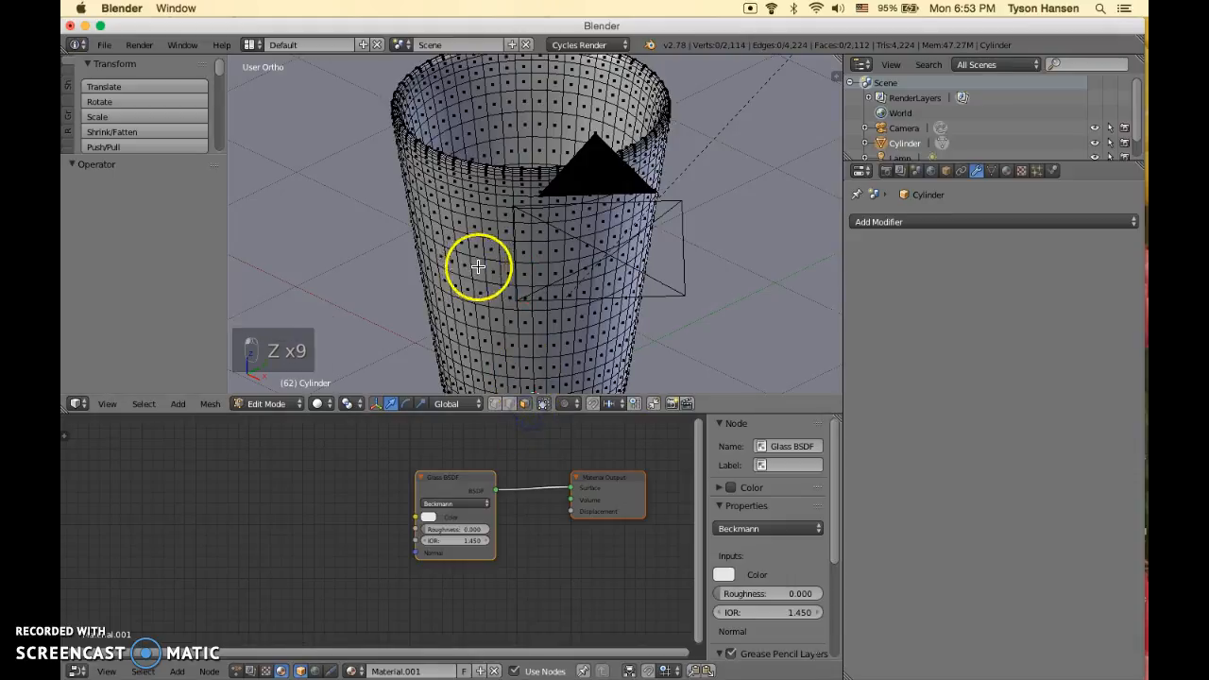
{"action": "left_click_drag", "start_coordinate": [517, 251], "coordinate": [504, 261]}
{"action": "key", "text": "super+z"}
{"action": "scroll", "coordinate": [516, 241], "scroll_direction": "up", "scroll_amount": 5}
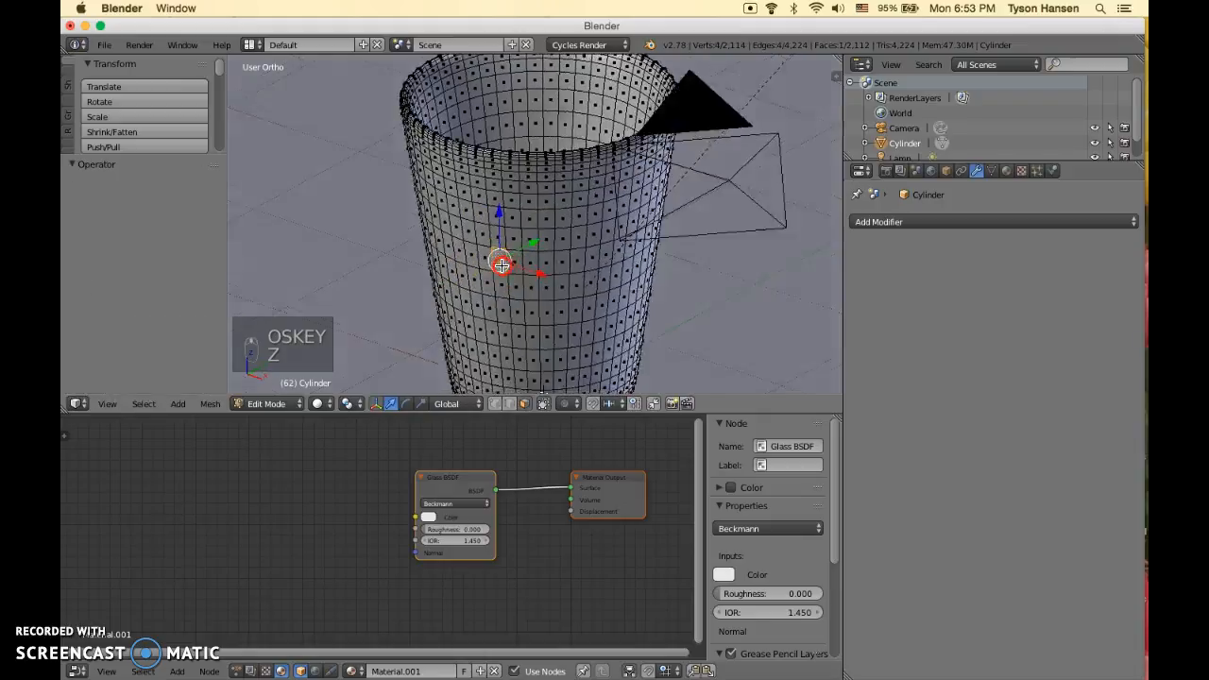
{"action": "middle_click_drag", "start_coordinate": [516, 242], "coordinate": [534, 228]}
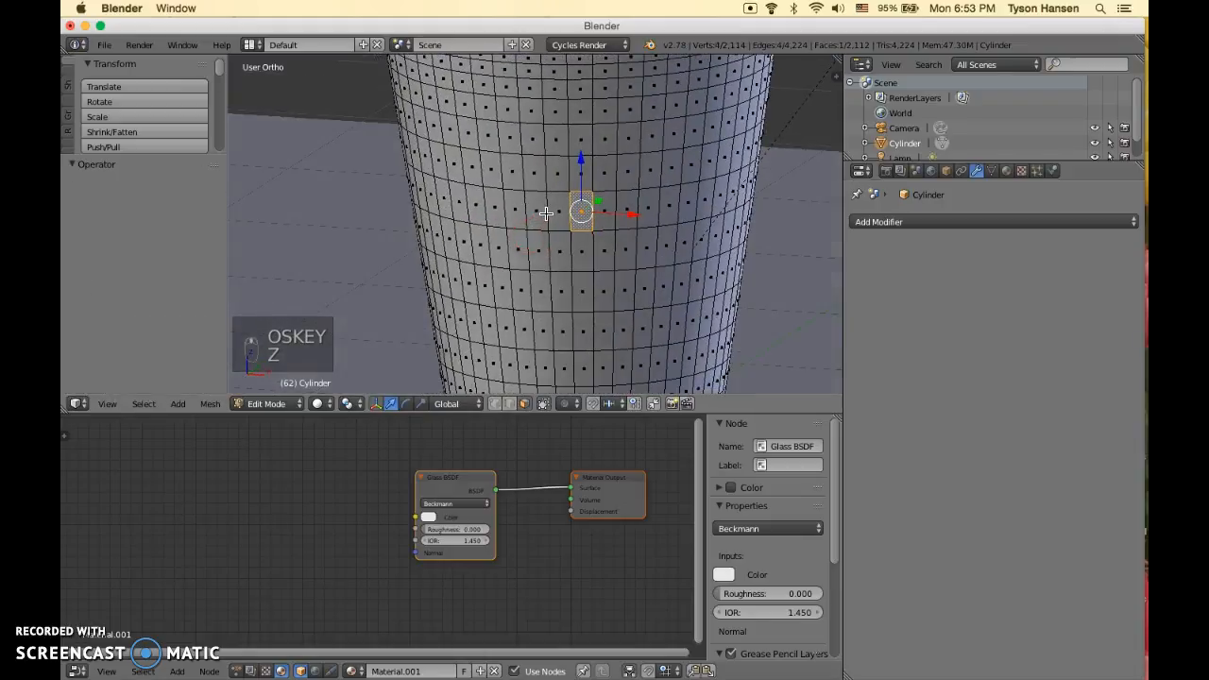
Select a horizontal face loop around the cup, then replace it with a vertical face loop running down the wall
{"action": "right_click", "coordinate": [547, 213], "text": "alt"}
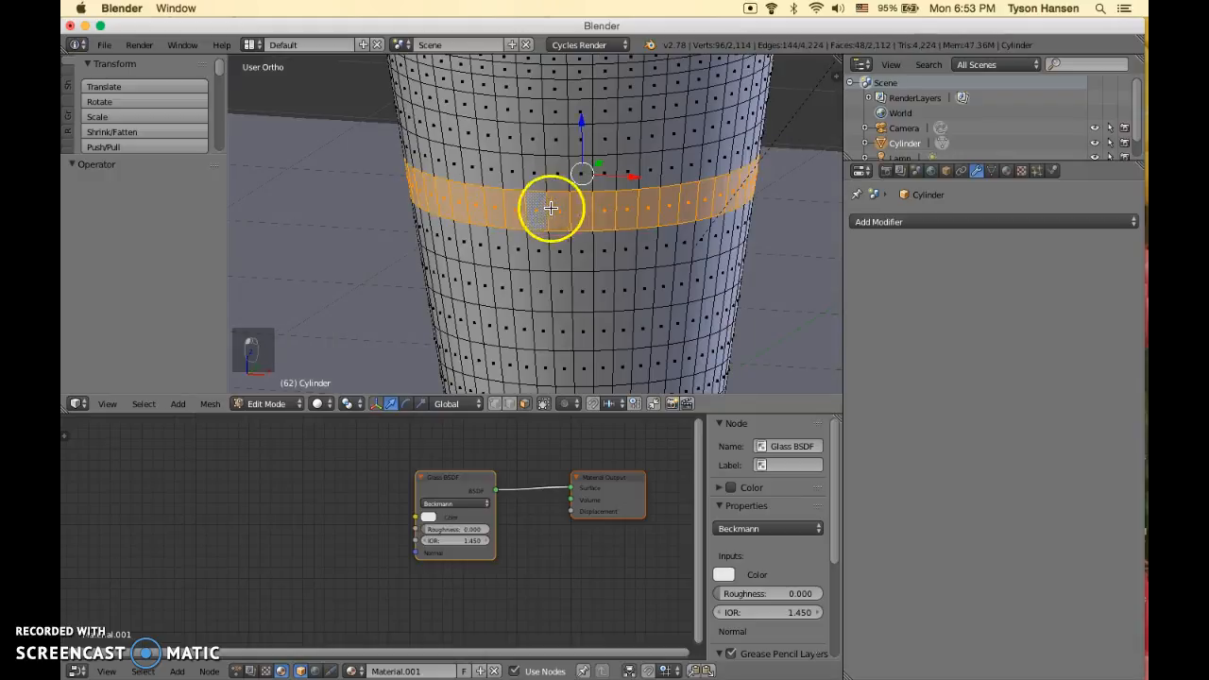
{"action": "right_click", "coordinate": [557, 191], "text": "alt"}
{"action": "right_click", "coordinate": [546, 214], "text": "alt"}
{"action": "right_click", "coordinate": [565, 195], "text": "alt"}
{"action": "right_click", "coordinate": [571, 206], "text": "alt"}
{"action": "right_click", "coordinate": [602, 227], "text": "alt"}
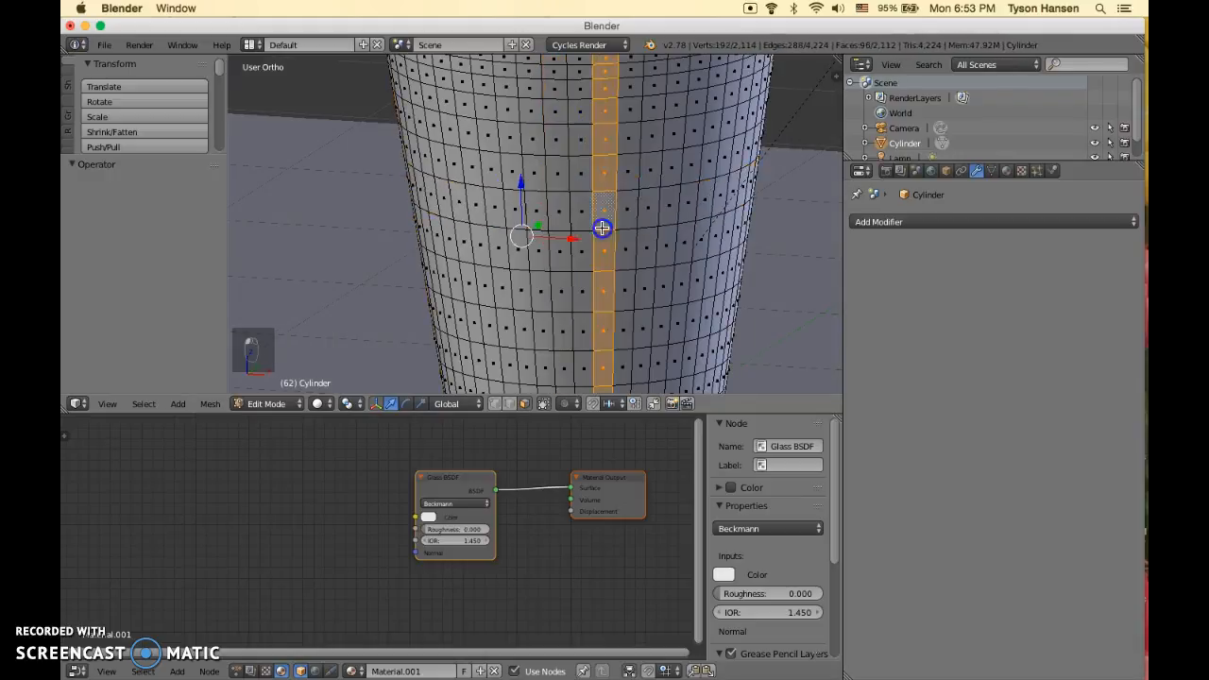
Return to Object Mode, try flat shading on the cup and set it back to smooth shading
{"action": "scroll", "coordinate": [397, 202], "scroll_direction": "down", "scroll_amount": 2}
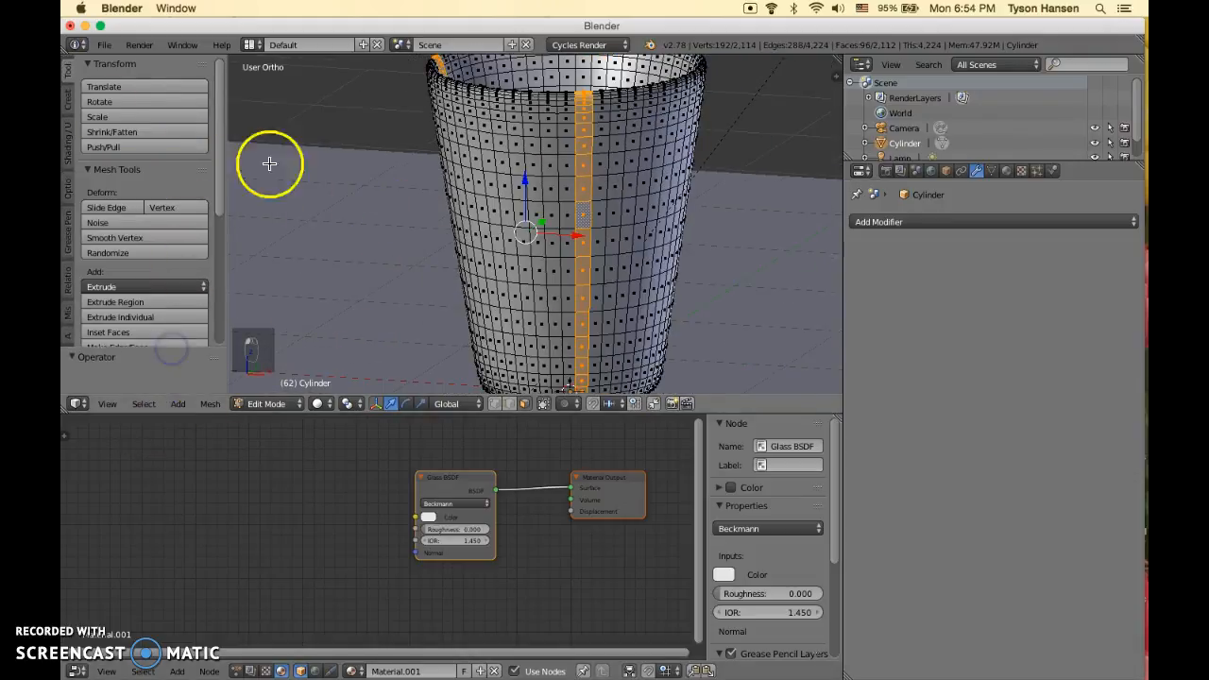
{"action": "key", "text": "t"}
{"action": "key", "text": "t"}
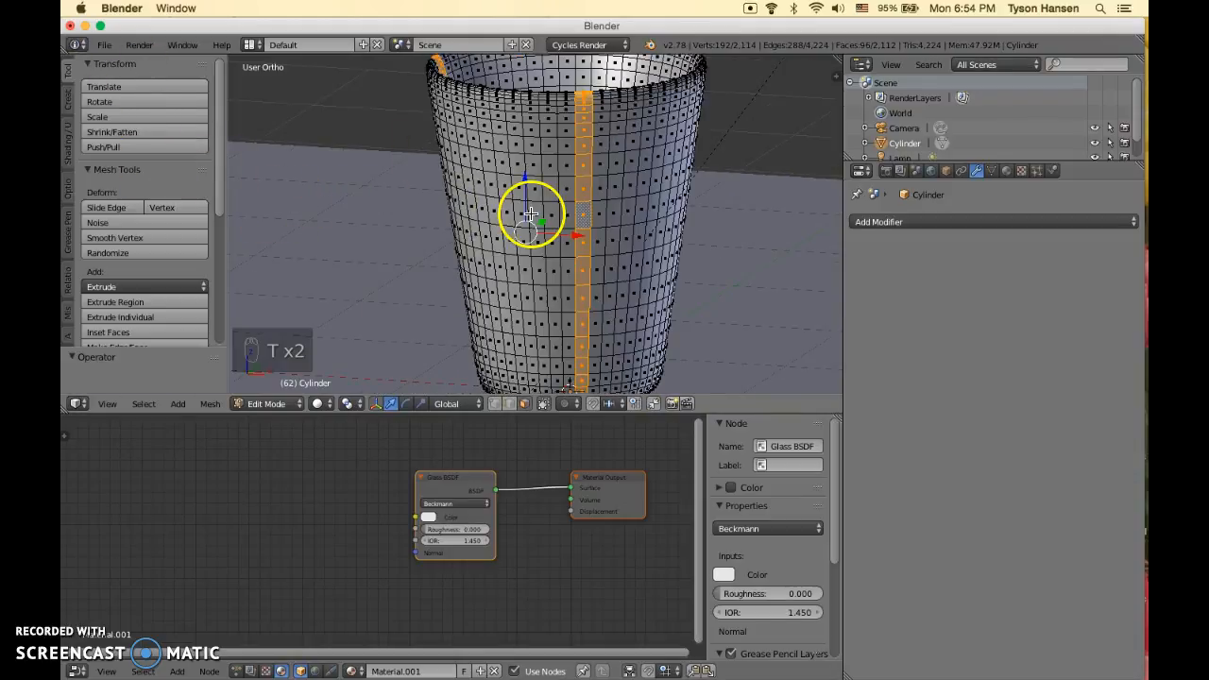
{"action": "key", "text": "Tab"}
{"action": "left_click", "coordinate": [168, 281]}
{"action": "left_click", "coordinate": [102, 281]}
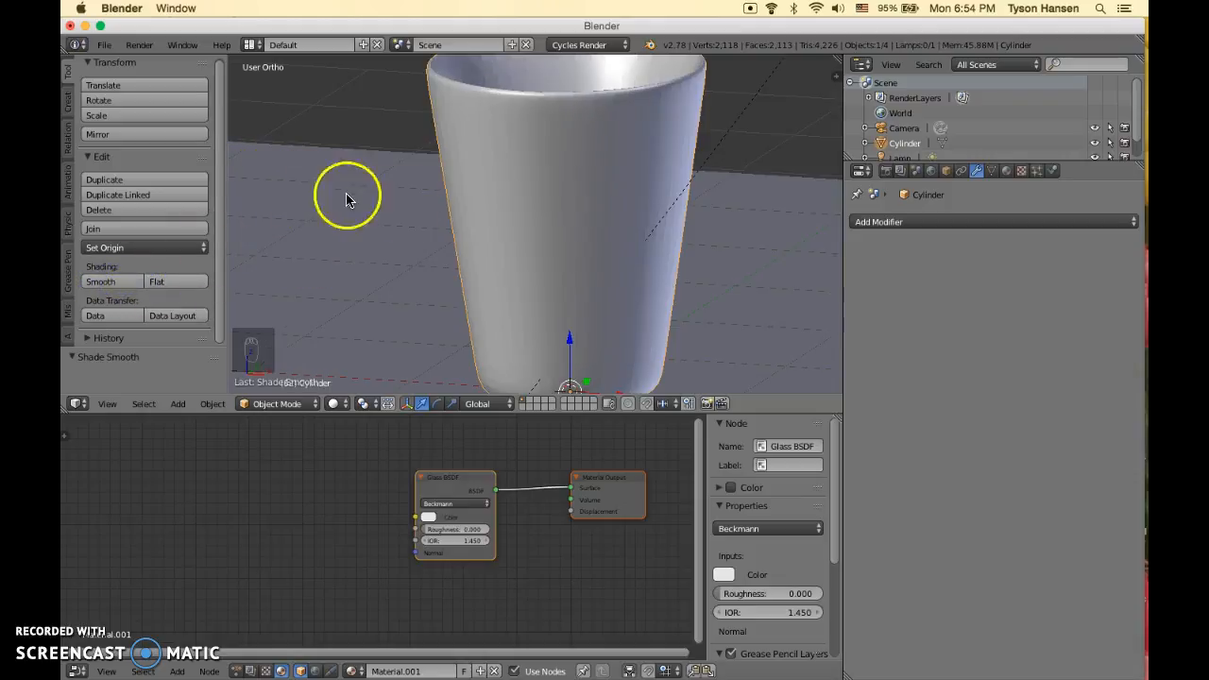
Enlarge the 3D View over the Node Editor and bring the whole cup into a close side view
{"action": "left_click_drag", "start_coordinate": [579, 411], "coordinate": [570, 507]}
{"action": "middle_click_drag", "start_coordinate": [661, 337], "coordinate": [620, 311], "text": "shift"}
{"action": "scroll", "coordinate": [622, 301], "scroll_direction": "down", "scroll_amount": 3}
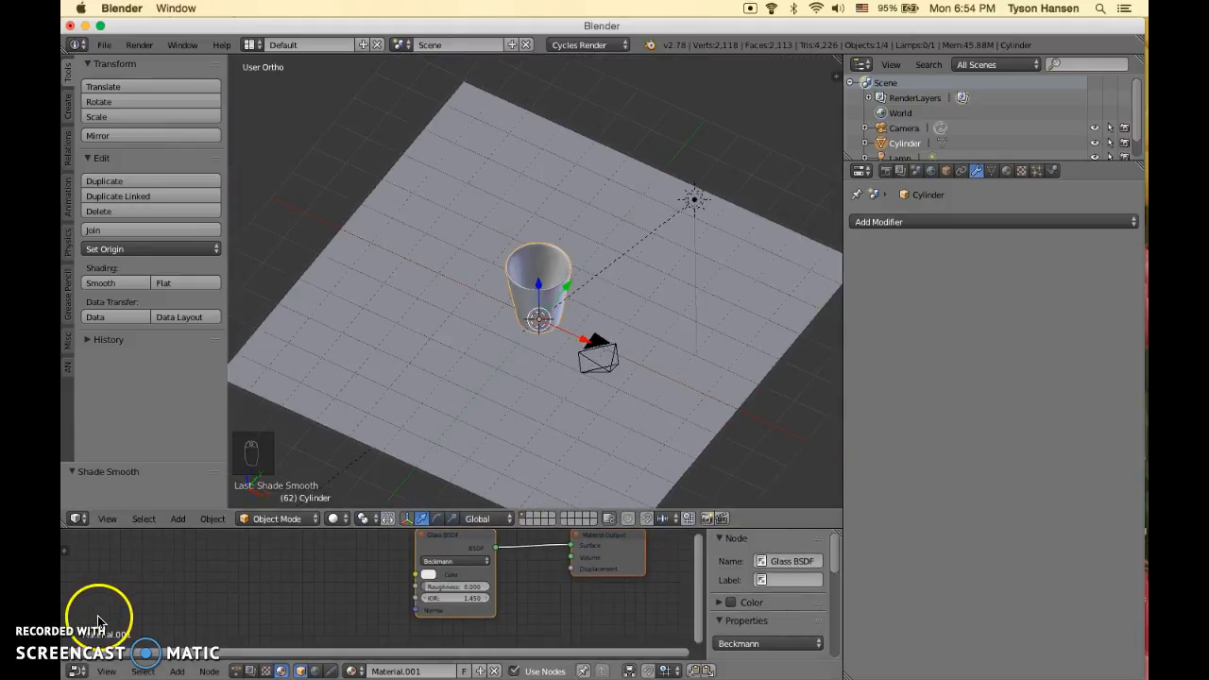
{"action": "scroll", "coordinate": [501, 374], "scroll_direction": "up", "scroll_amount": 4}
{"action": "scroll", "coordinate": [510, 361], "scroll_direction": "up", "scroll_amount": 3}
{"action": "middle_click_drag", "start_coordinate": [513, 359], "coordinate": [513, 255]}
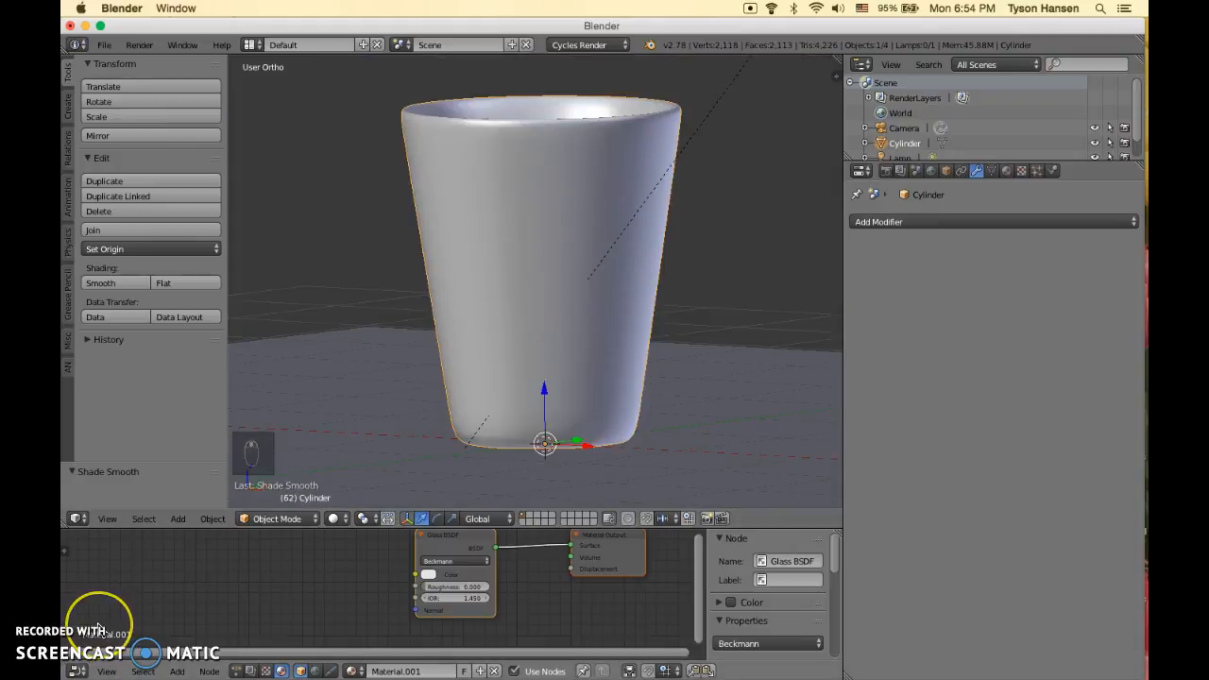